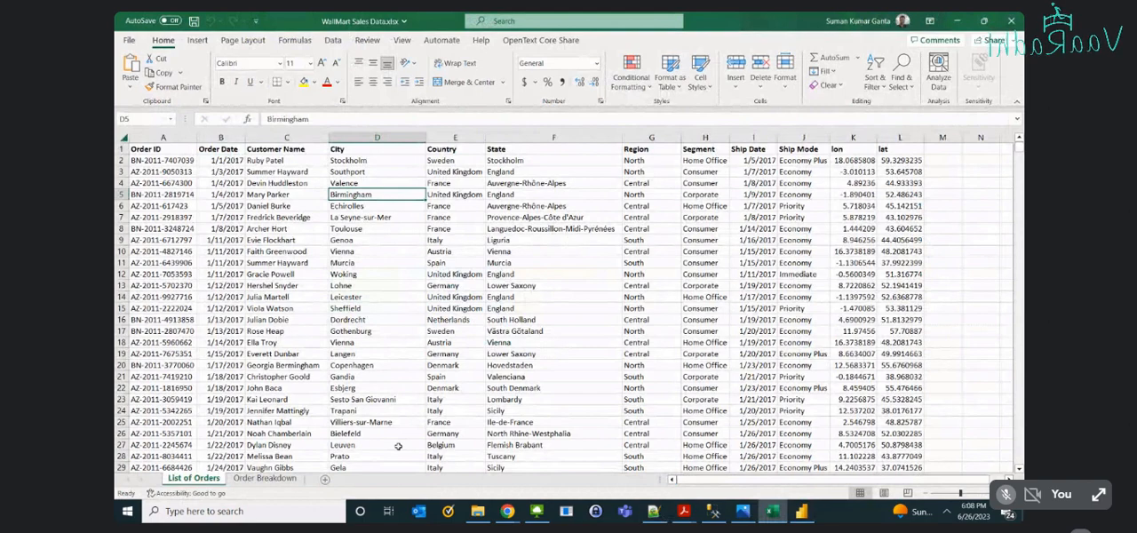
- Look over the Order Breakdown sheet and return to the List of Orders sheet
click(244, 479)
click(194, 478)
click(260, 479)
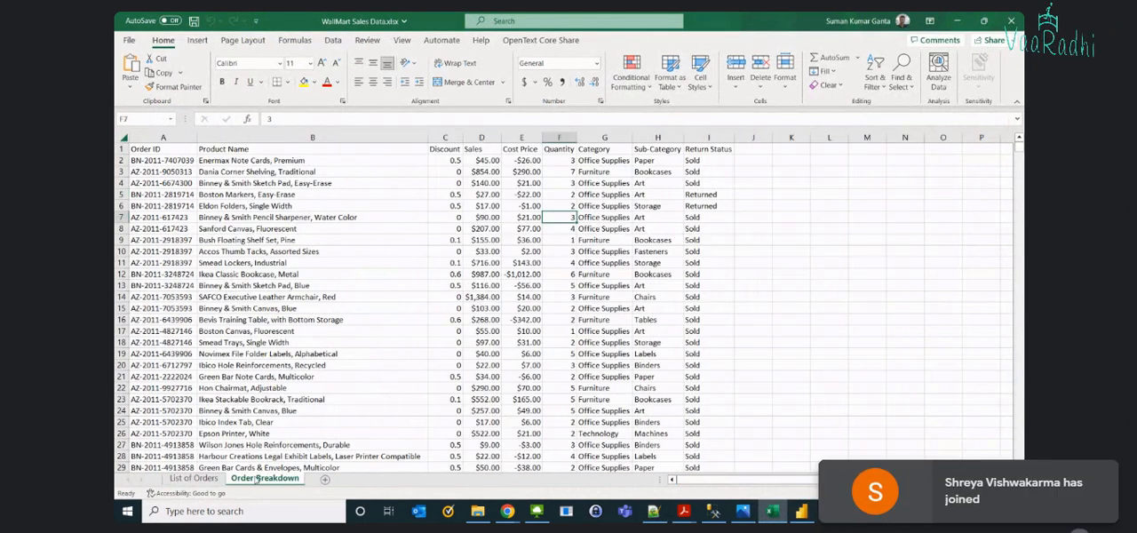
click(194, 478)
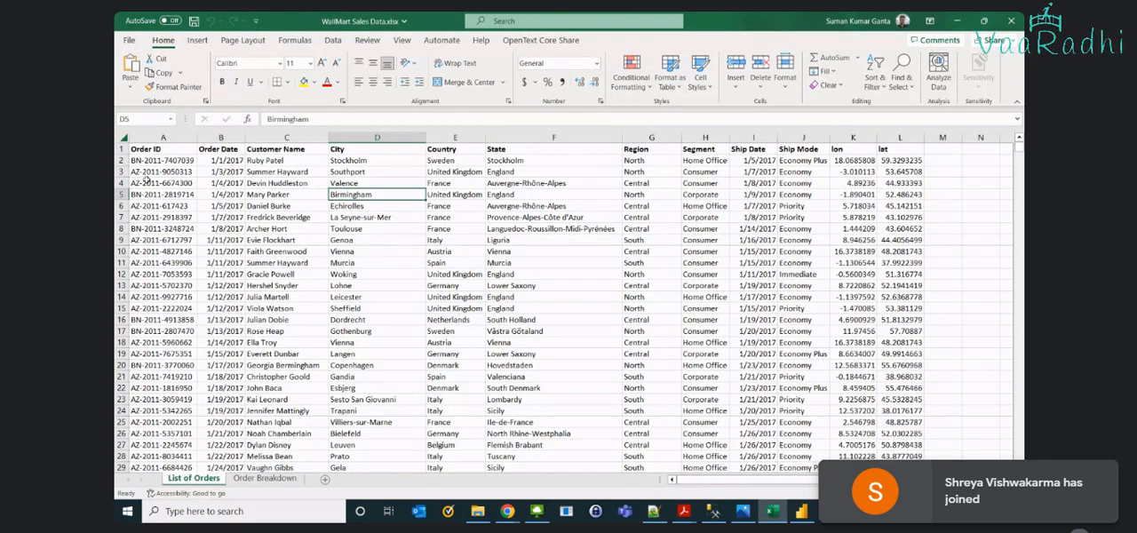
- Examine the order date, customer, country, state and region fields of the first record in List of Orders
click(216, 161)
click(264, 160)
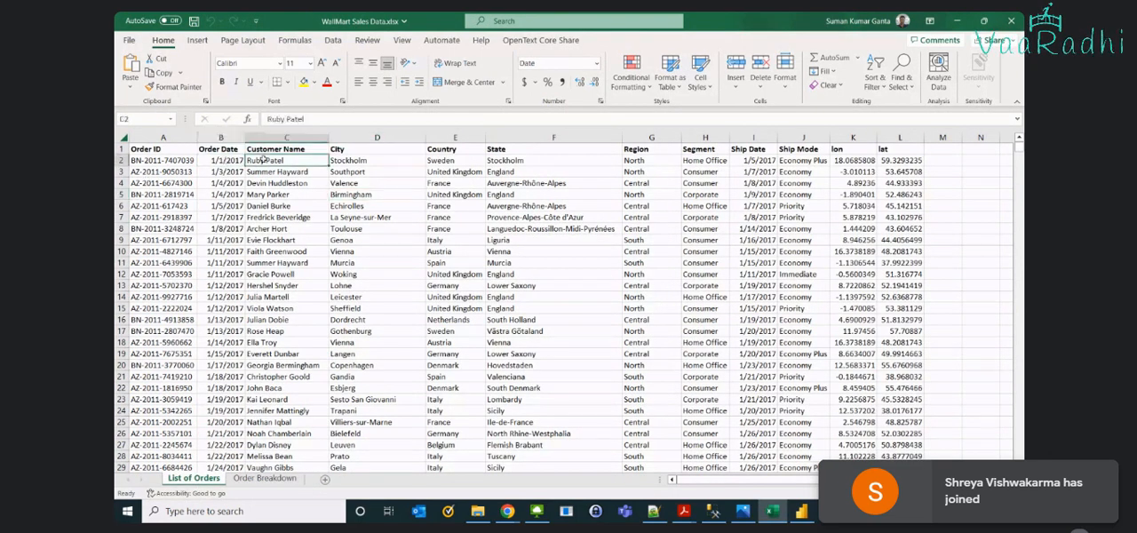
click(453, 160)
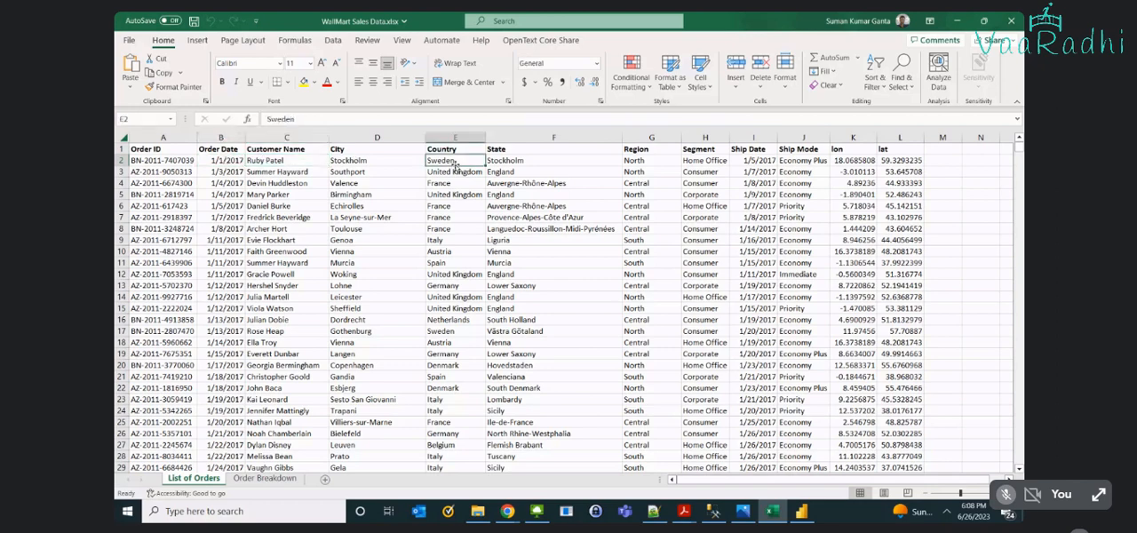
click(551, 161)
click(646, 161)
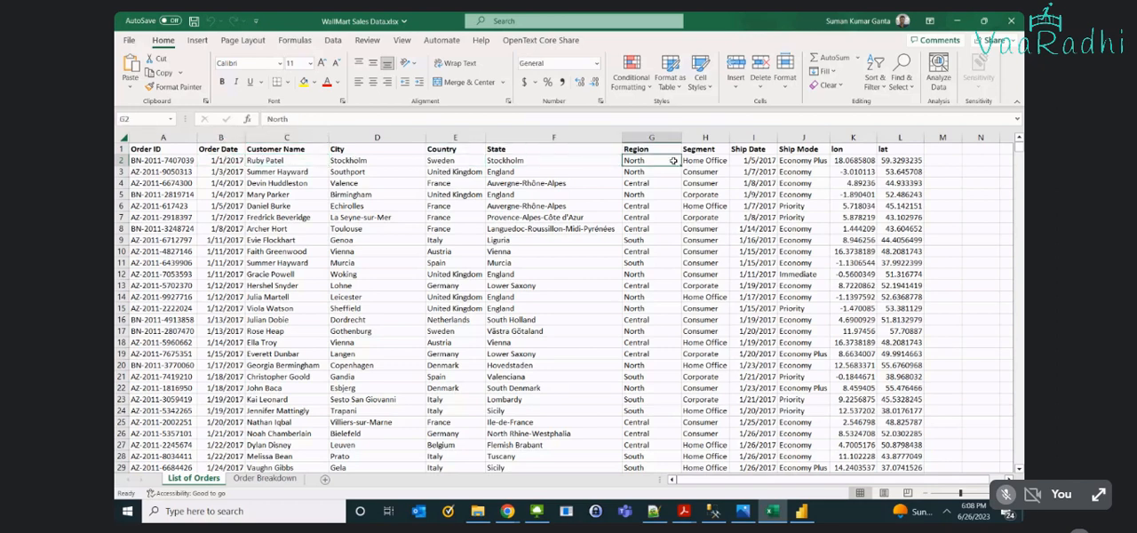
- Examine the Region and Segment columns of List of Orders, checking the different segment types in the first rows
click(687, 161)
click(653, 162)
click(638, 190)
click(712, 161)
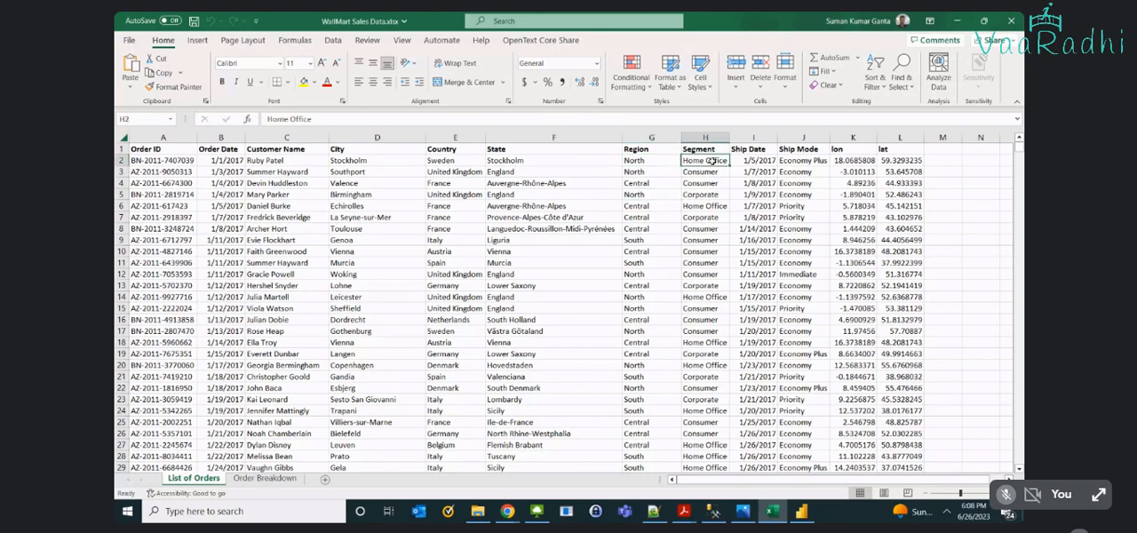
click(713, 179)
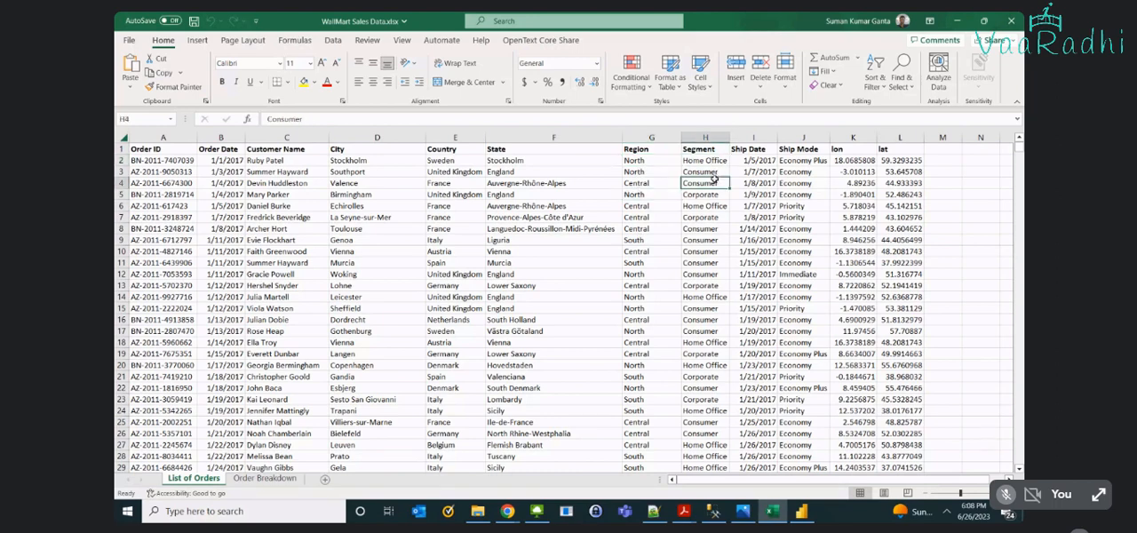
click(710, 160)
click(708, 194)
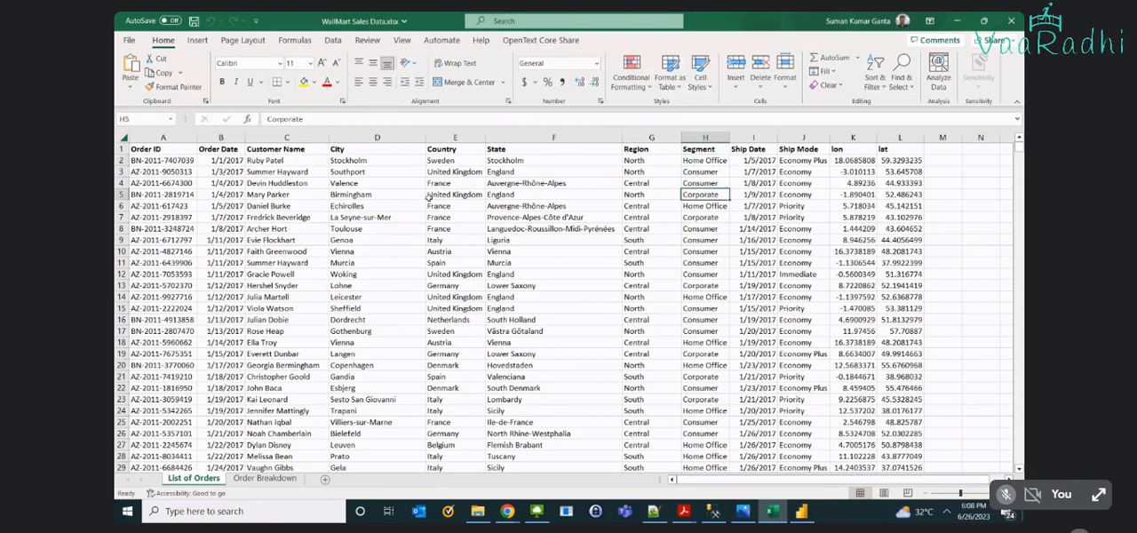
- Examine the Ship Date and Ship Mode columns, and highlight the lon and lat headers in List of Orders
click(756, 160)
key(Right)
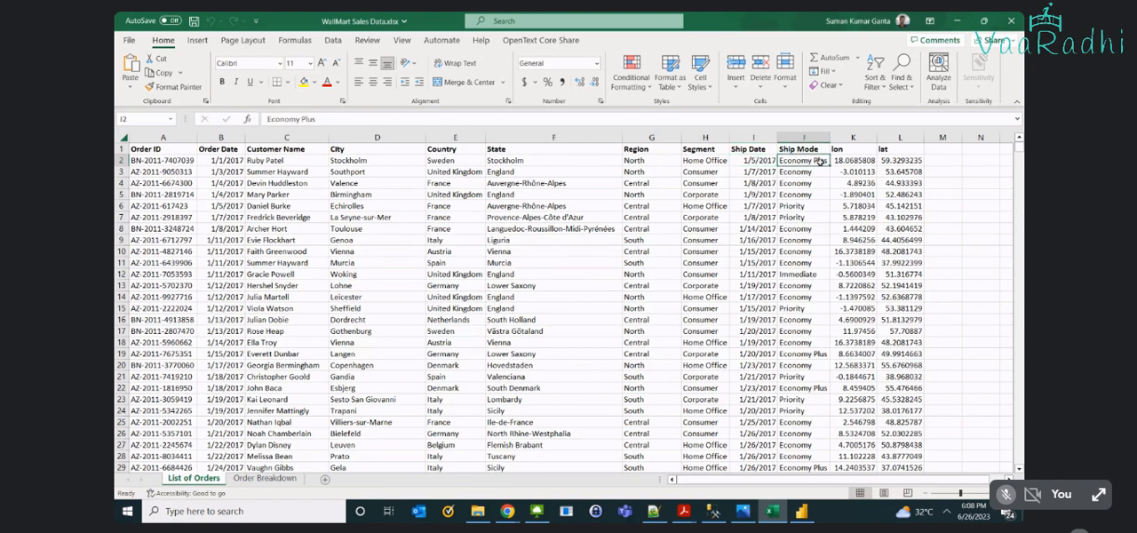
key(Down)
click(814, 215)
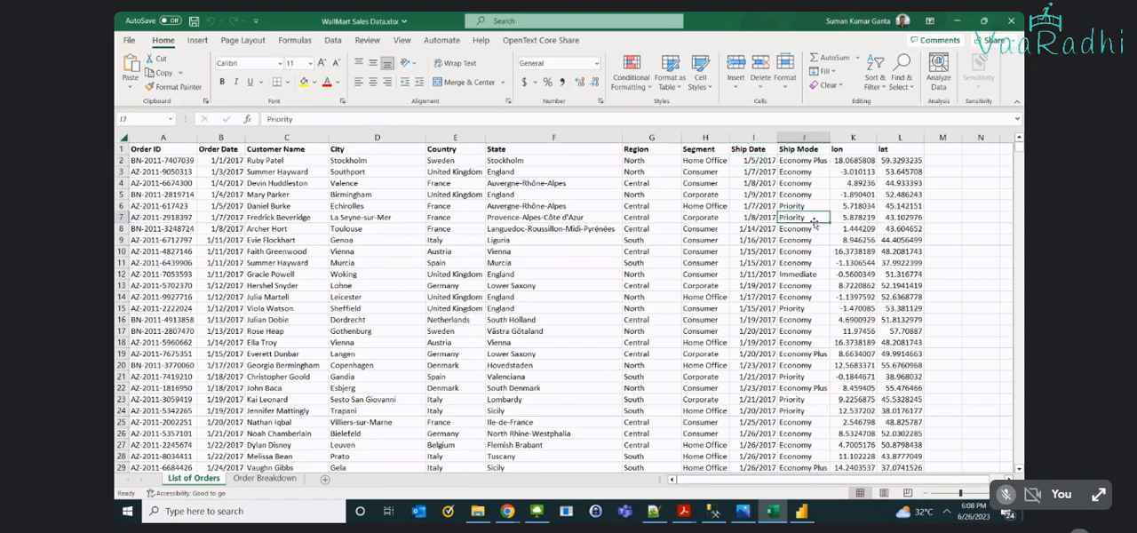
drag(851, 149, 891, 149)
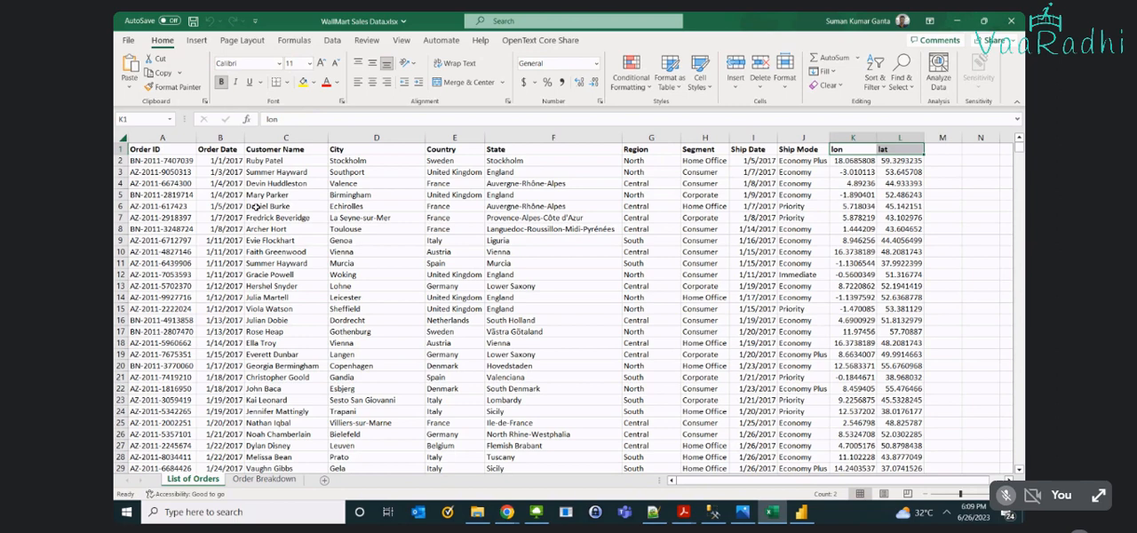
- Compare the Order ID field of the first List of Orders record with the Order ID column in Order Breakdown
click(227, 249)
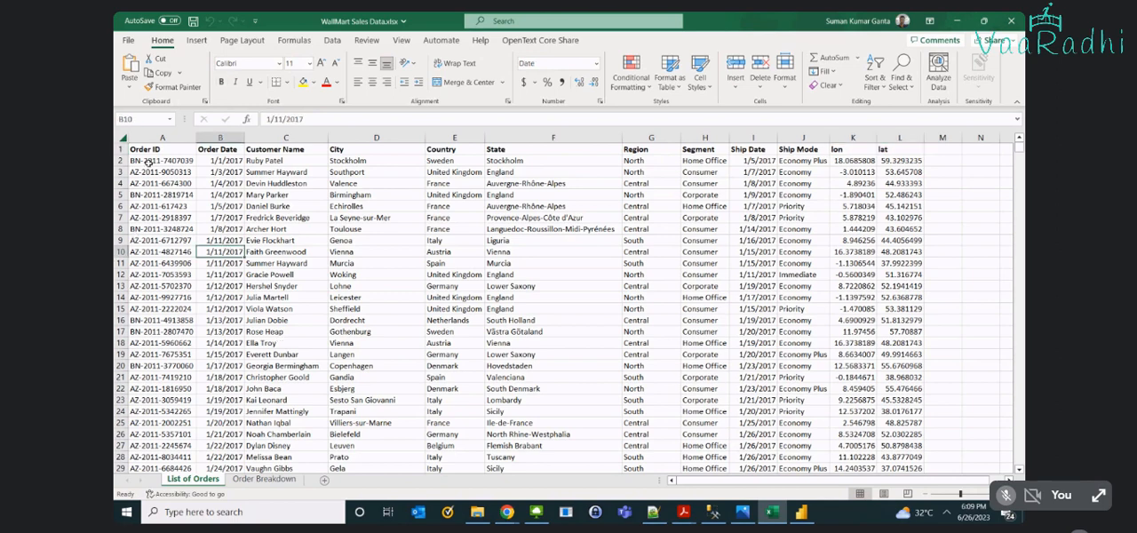
drag(149, 161, 395, 151)
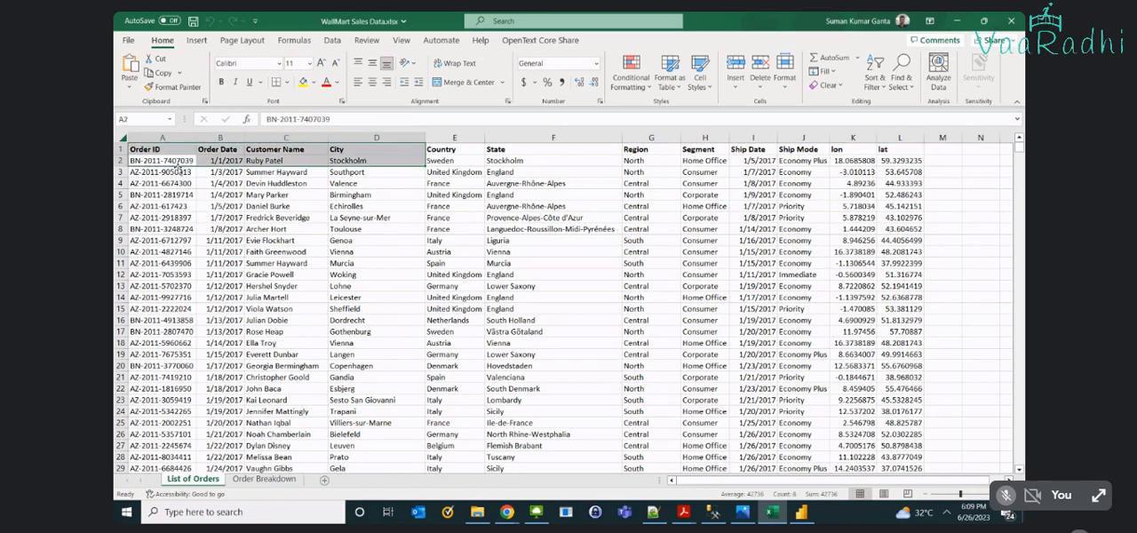
double_click(178, 161)
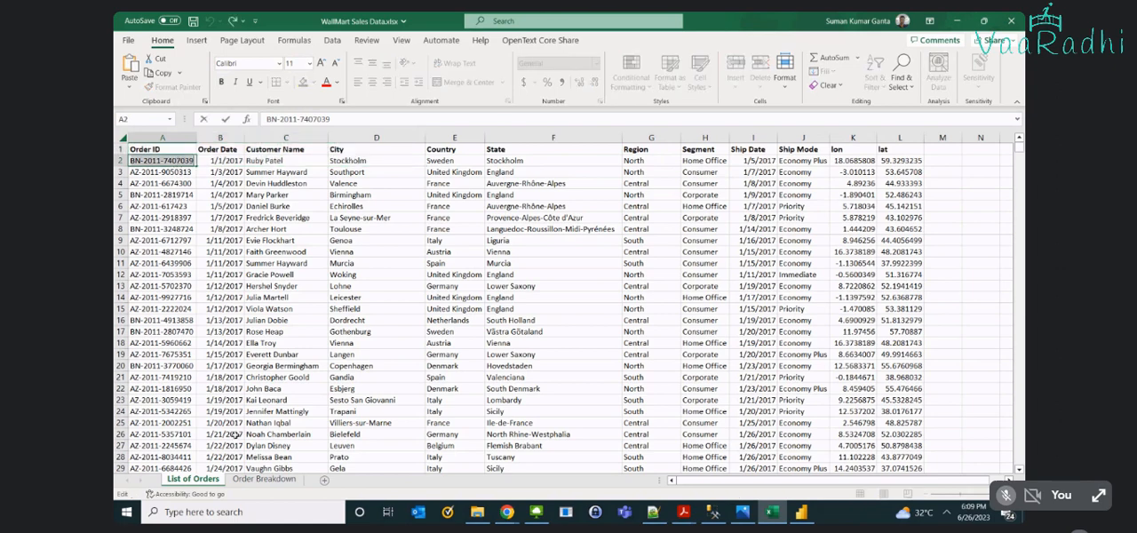
click(264, 479)
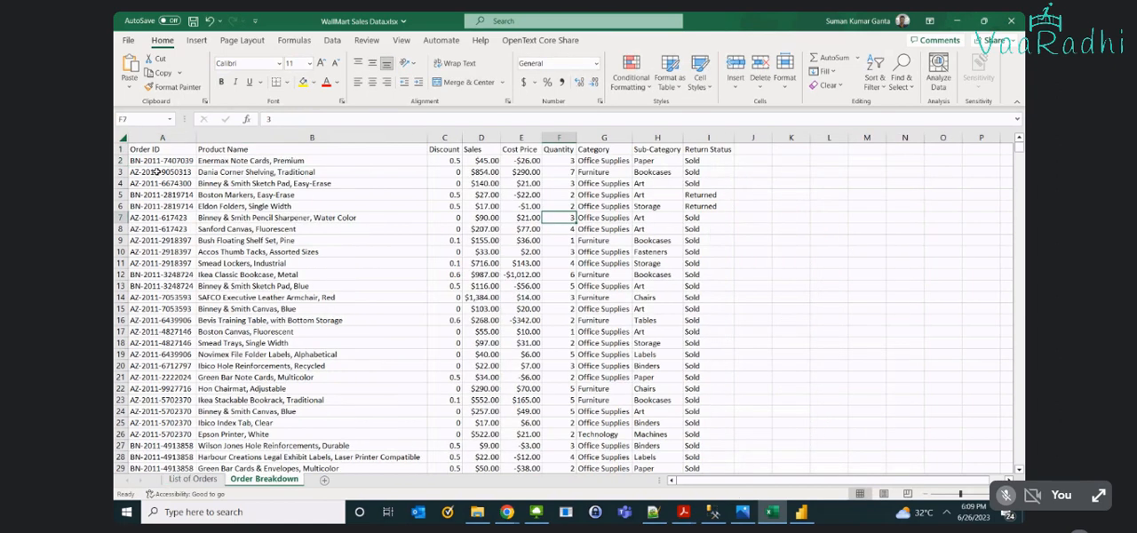
double_click(158, 196)
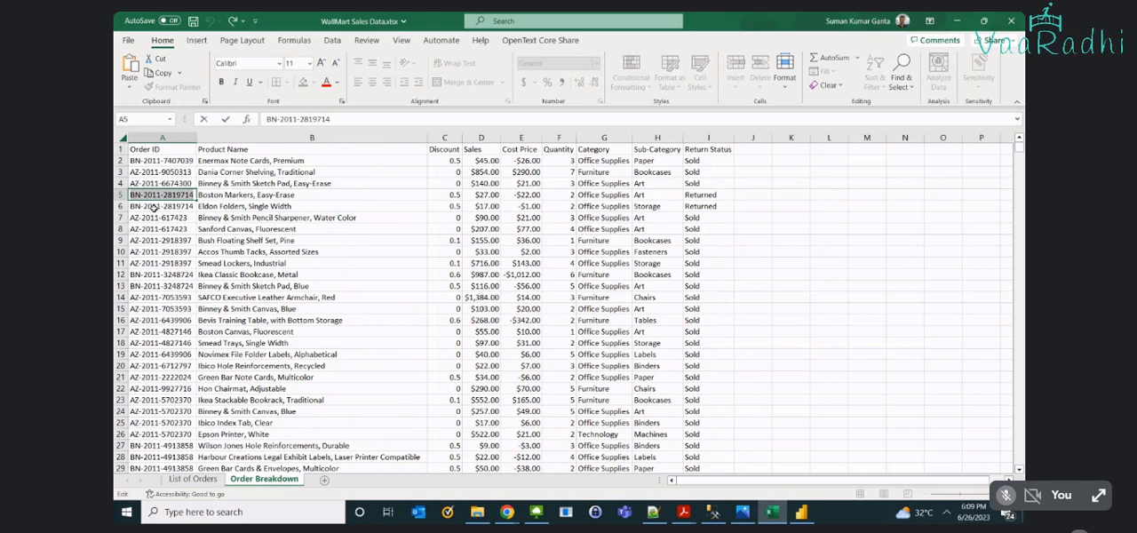
- Take the order ID from cell A5 of List of Orders as the Find search term on the Order Breakdown sheet
click(195, 482)
click(193, 480)
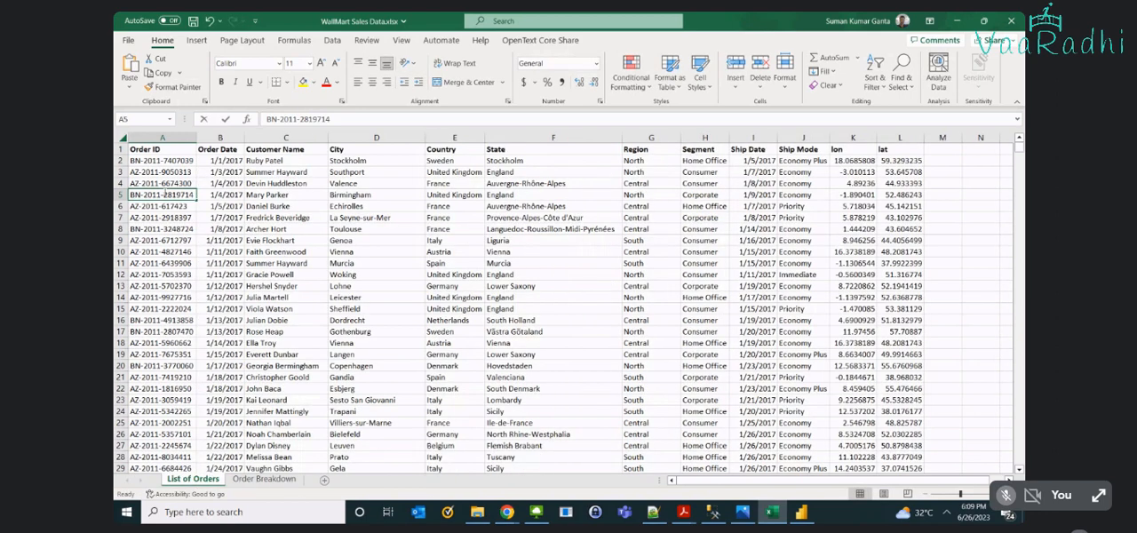
double_click(164, 194)
key(ctrl+Page_Down)
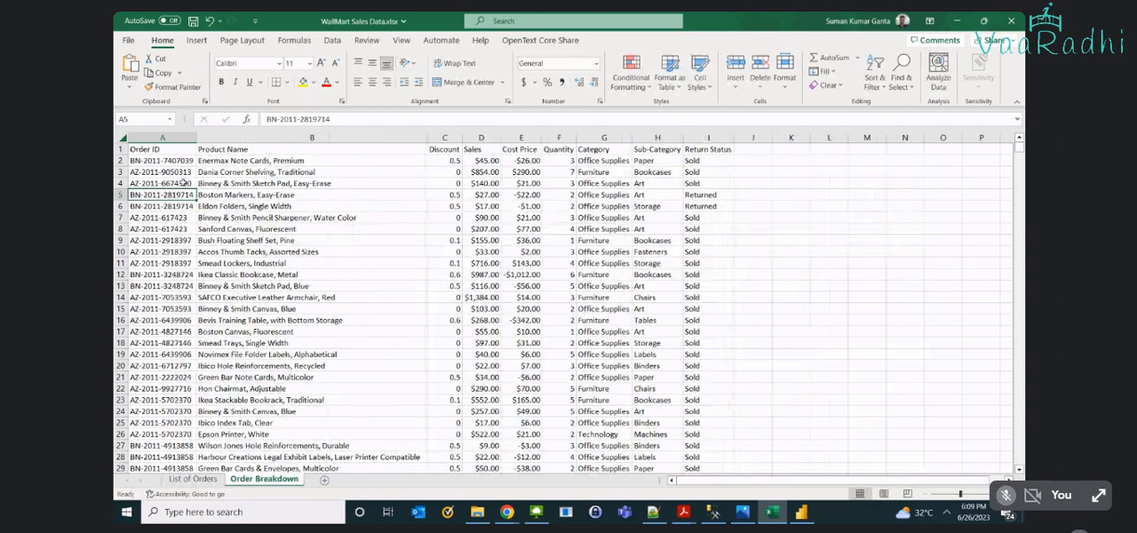
click(182, 182)
key(ctrl+f)
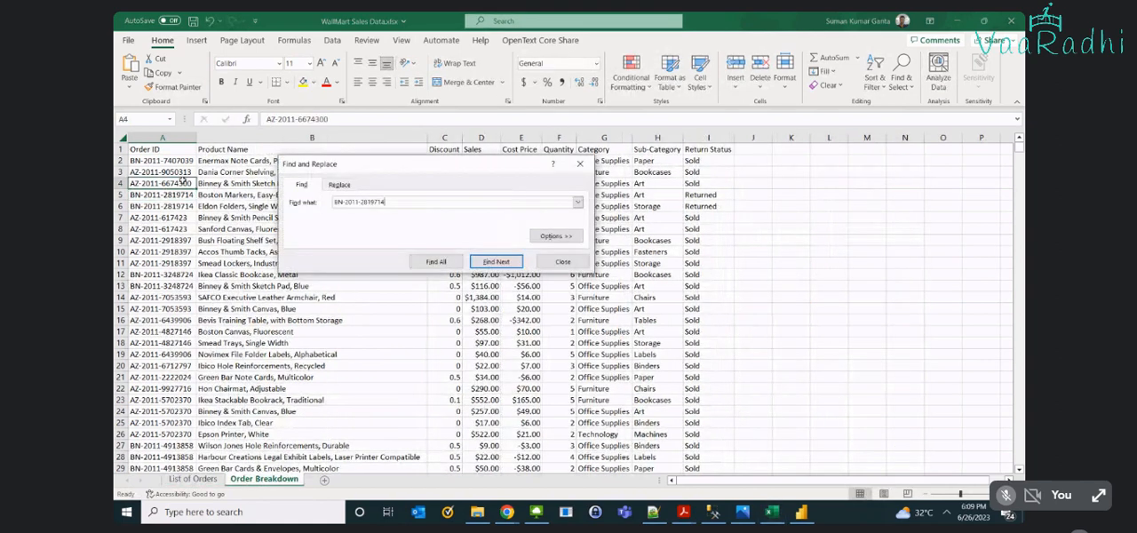
- Close the search and highlight the two matching order lines in rows 5 and 6 of Order Breakdown through Return Status
click(168, 194)
drag(168, 195, 169, 204)
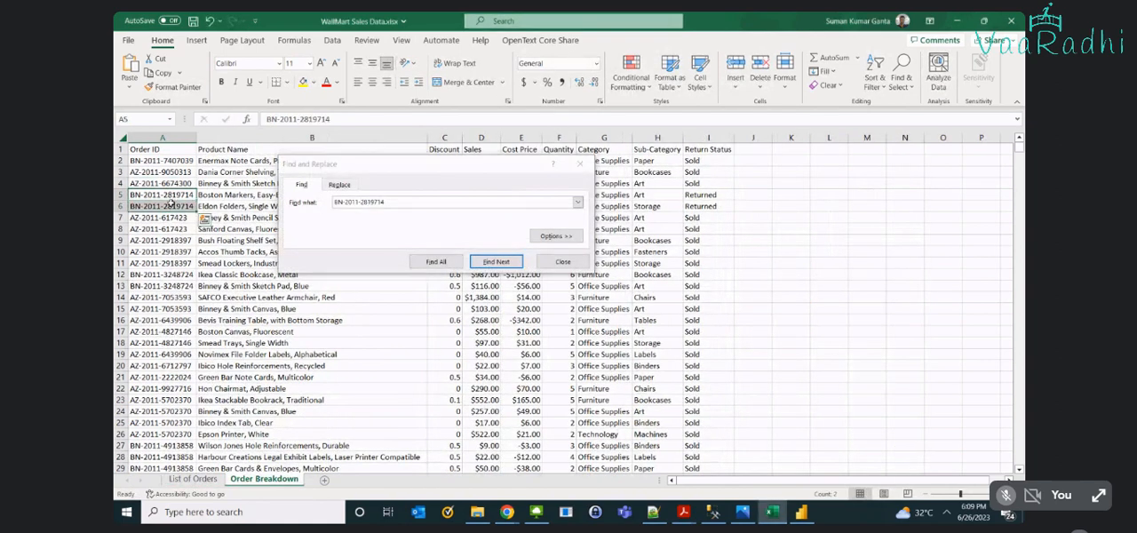
key(Escape)
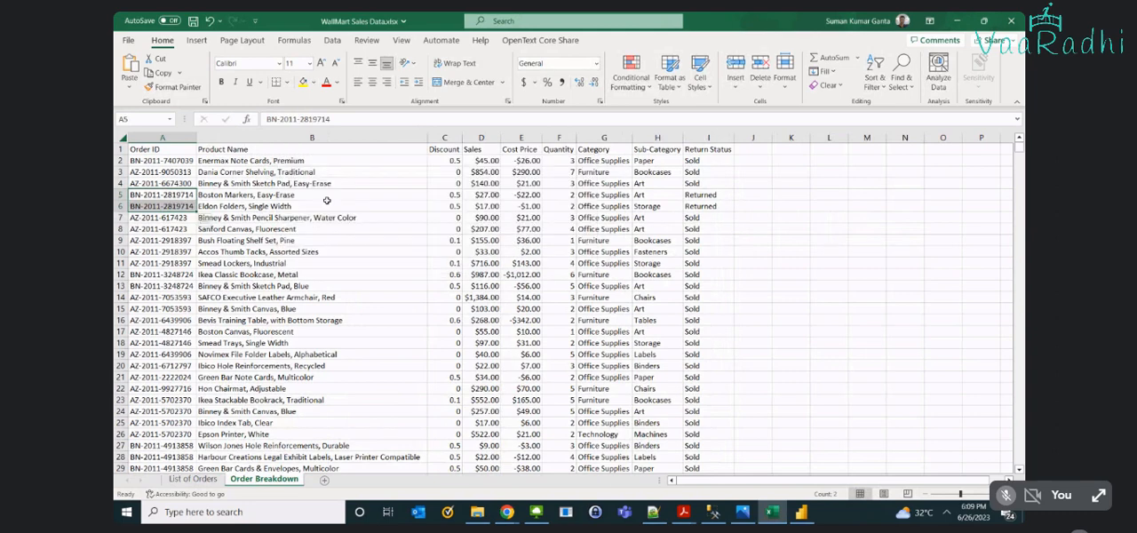
shift+click(250, 204)
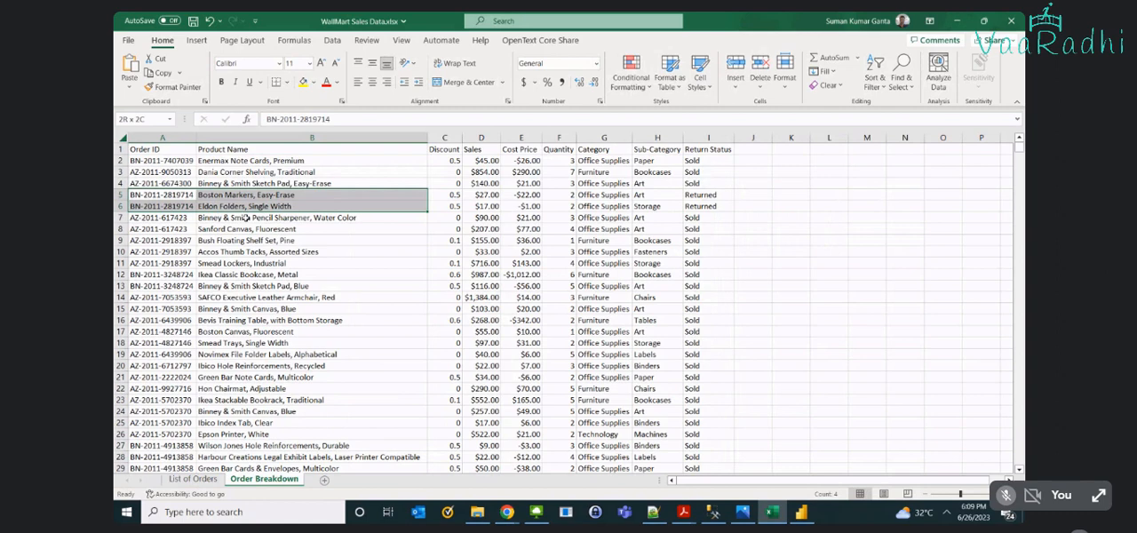
shift+click(711, 206)
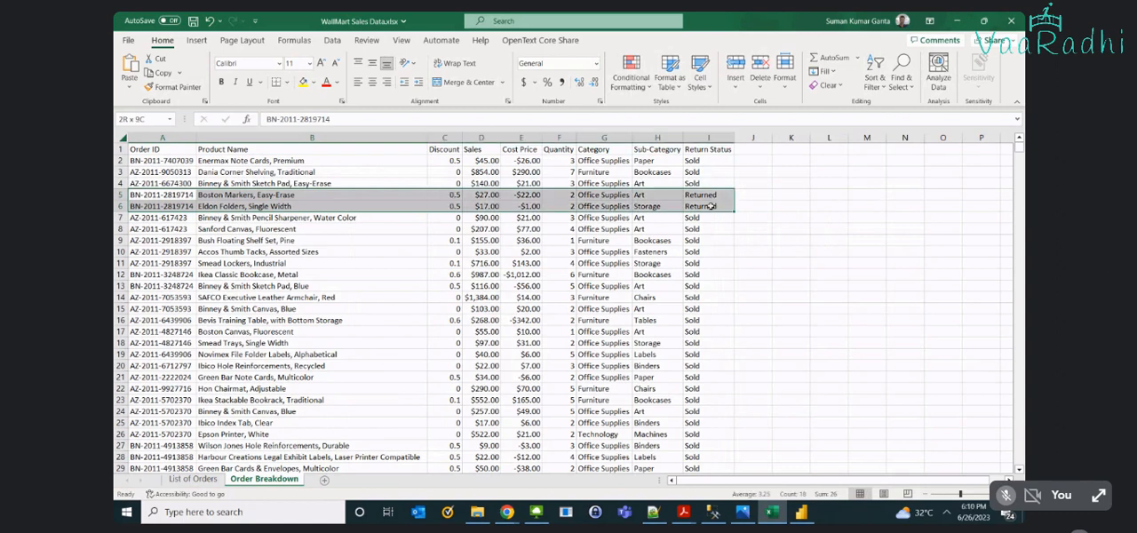
- Highlight the Order ID and Product Name cells of other multi-product orders: rows 7–8, 12–13 and 23–26, enlarging the last group
click(154, 219)
drag(154, 219, 385, 224)
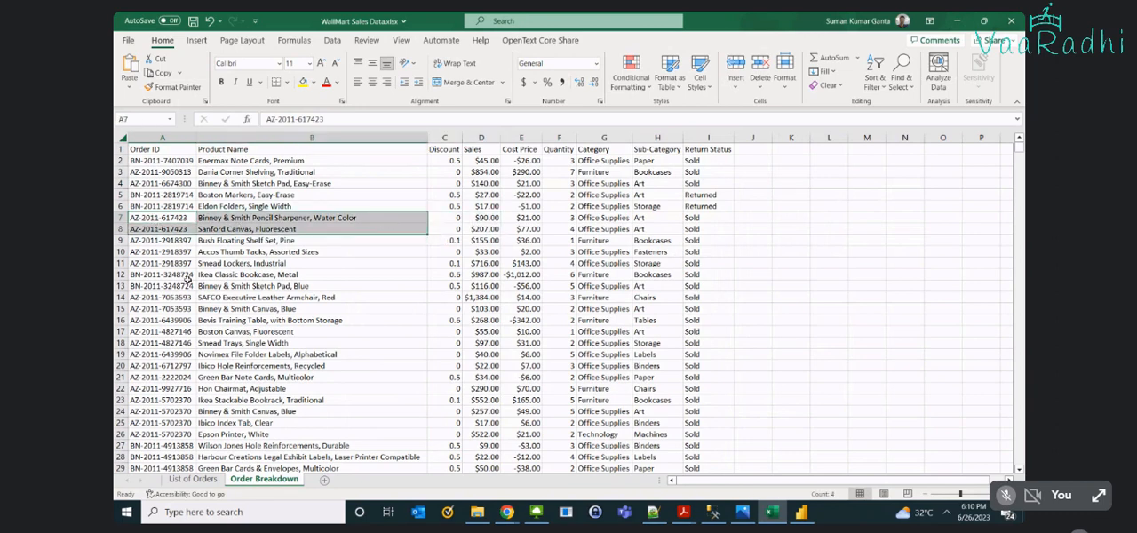
drag(187, 277, 218, 286)
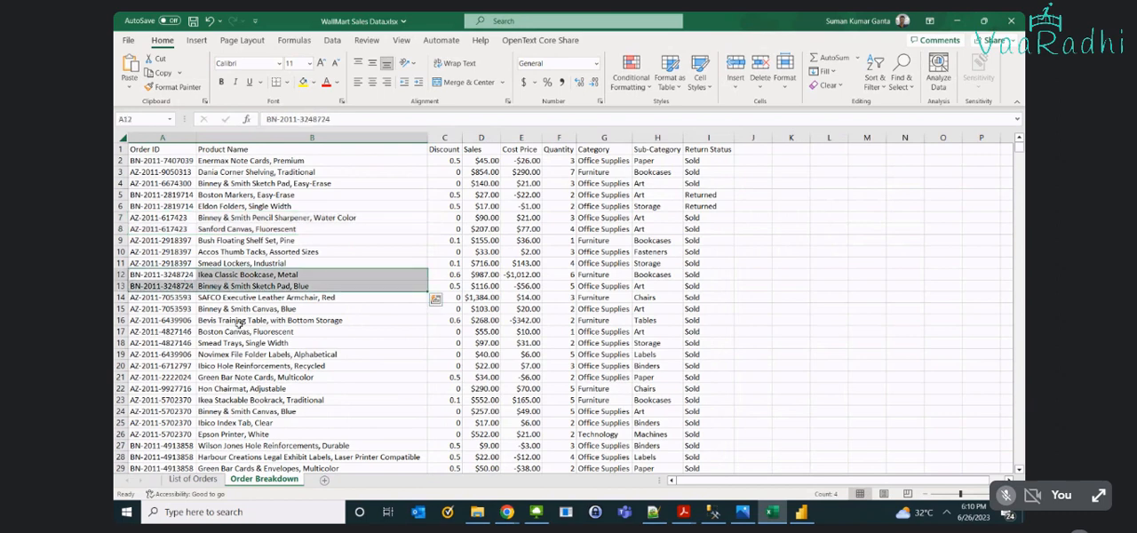
drag(173, 400, 244, 432)
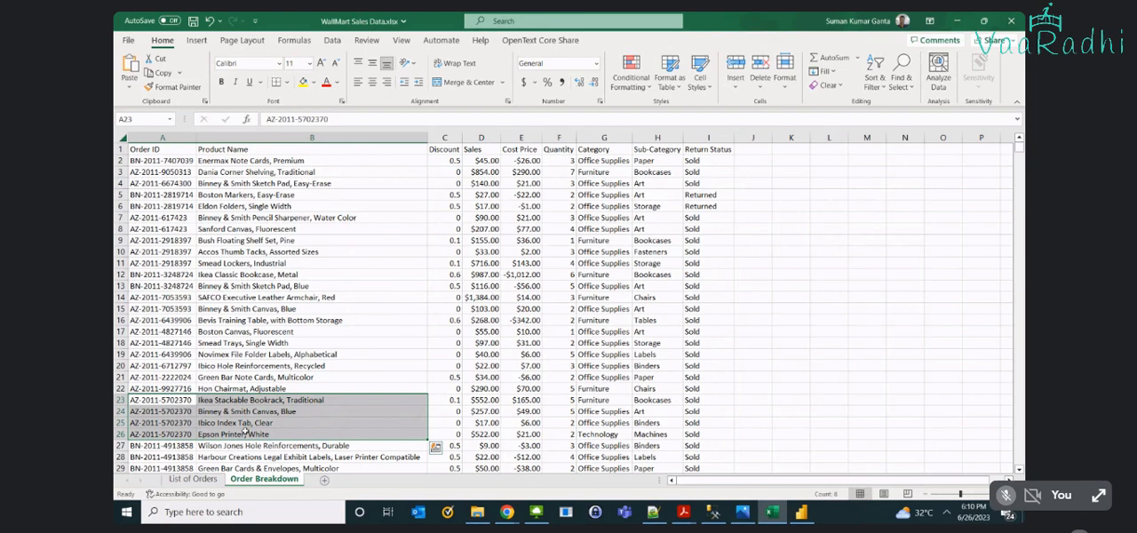
scroll(245, 432, up, 2)
scroll(253, 419, up, 3)
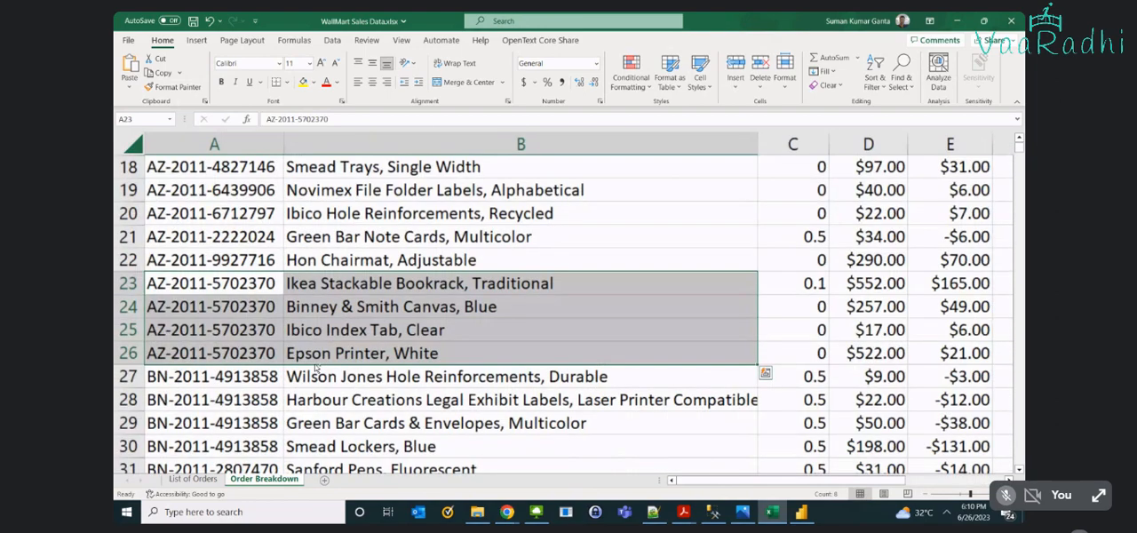
scroll(315, 368, up, 1)
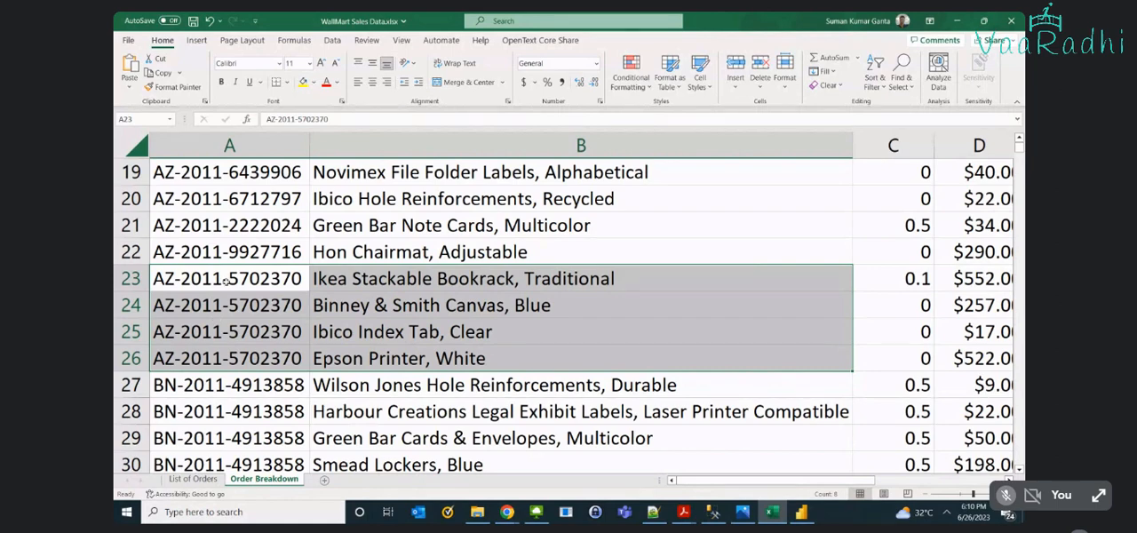
- Copy the order ID in cell A25 of Order Breakdown and find its record in List of Orders
click(193, 479)
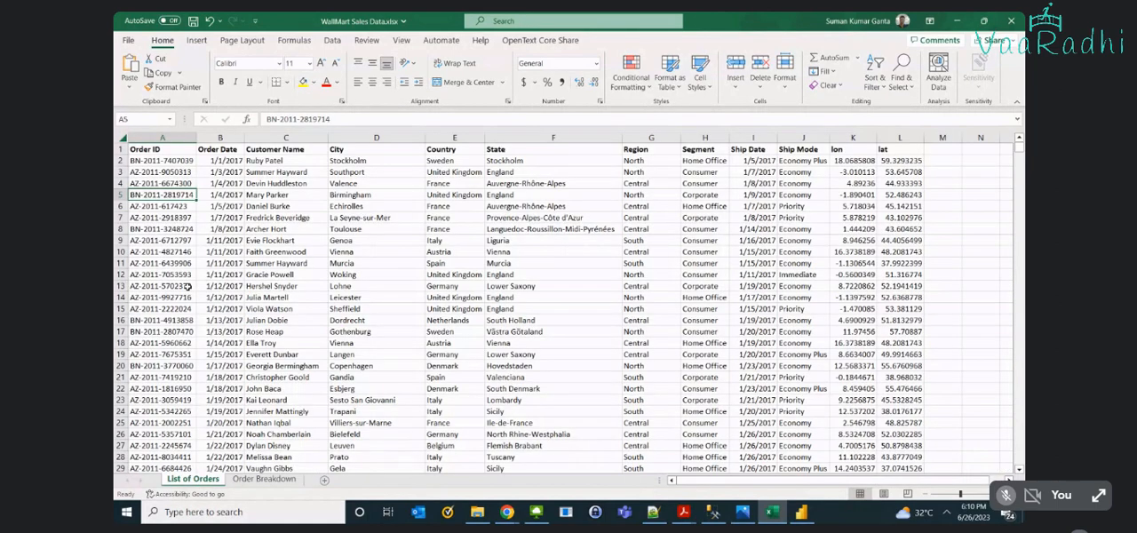
click(253, 481)
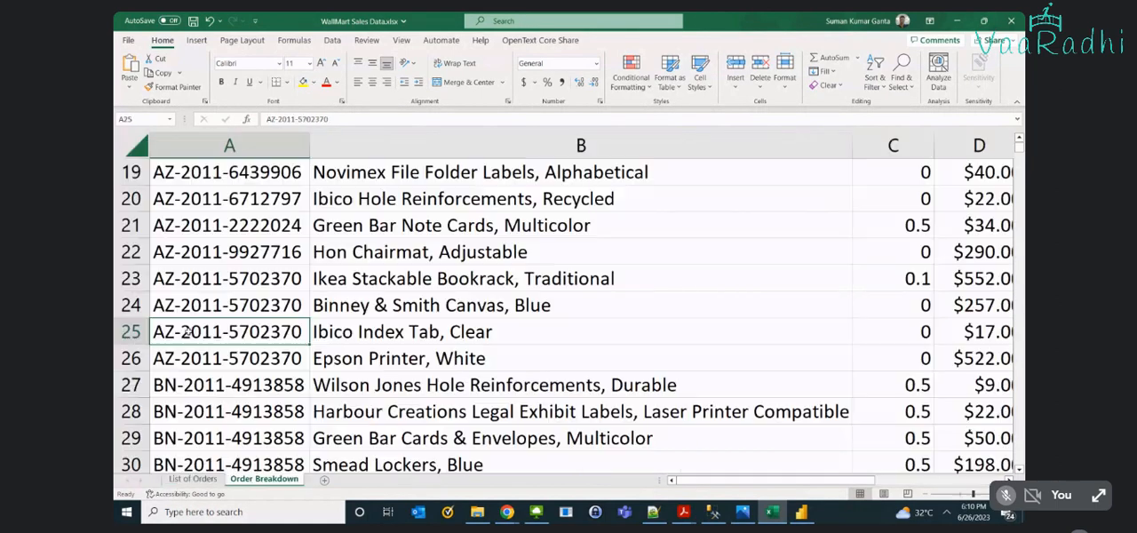
key(ctrl+c)
key(ctrl+Page_Up)
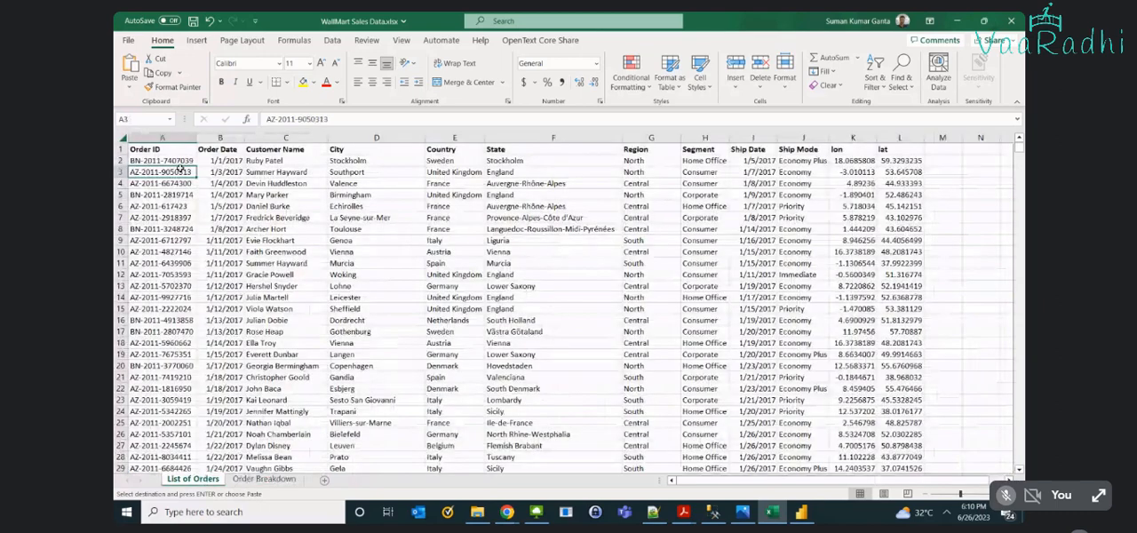
key(ctrl+f)
key(ctrl+v)
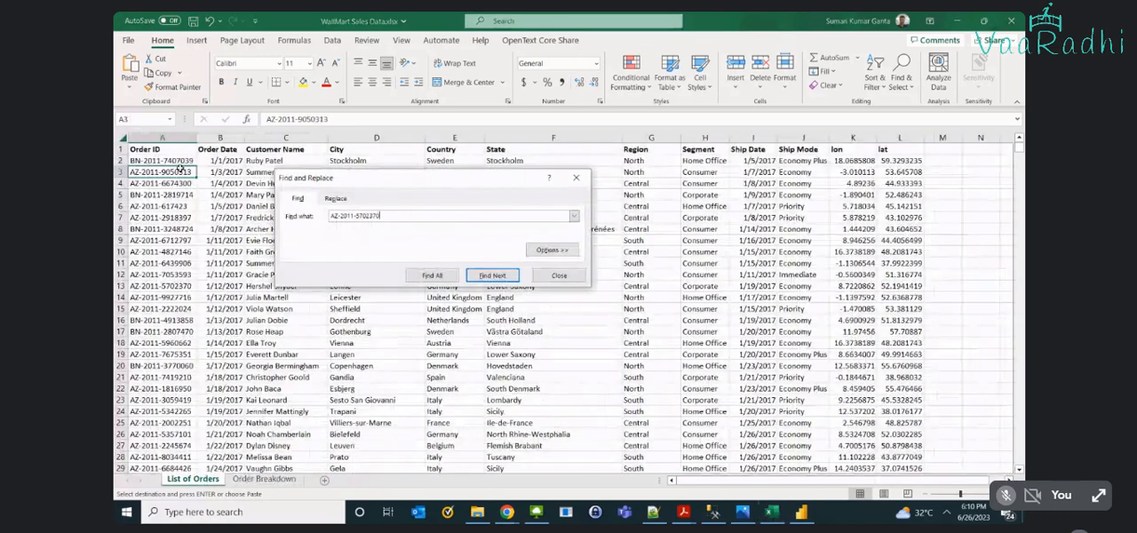
key(Return)
key(Escape)
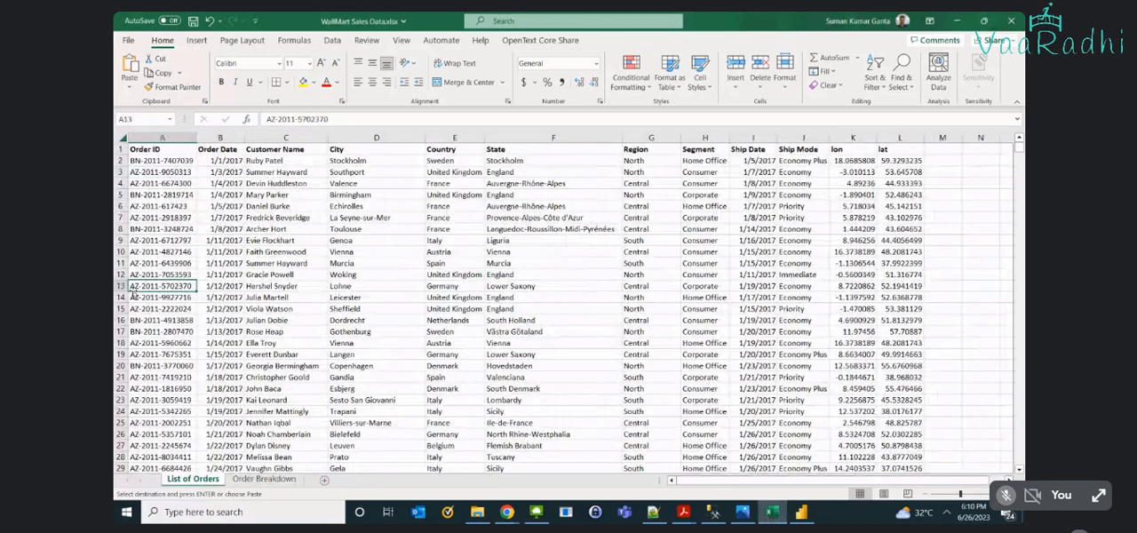
- Select row 13 of List of Orders and examine the order's details across all columns through longitude and latitude
click(125, 286)
scroll(178, 302, up, 3)
scroll(179, 303, up, 2)
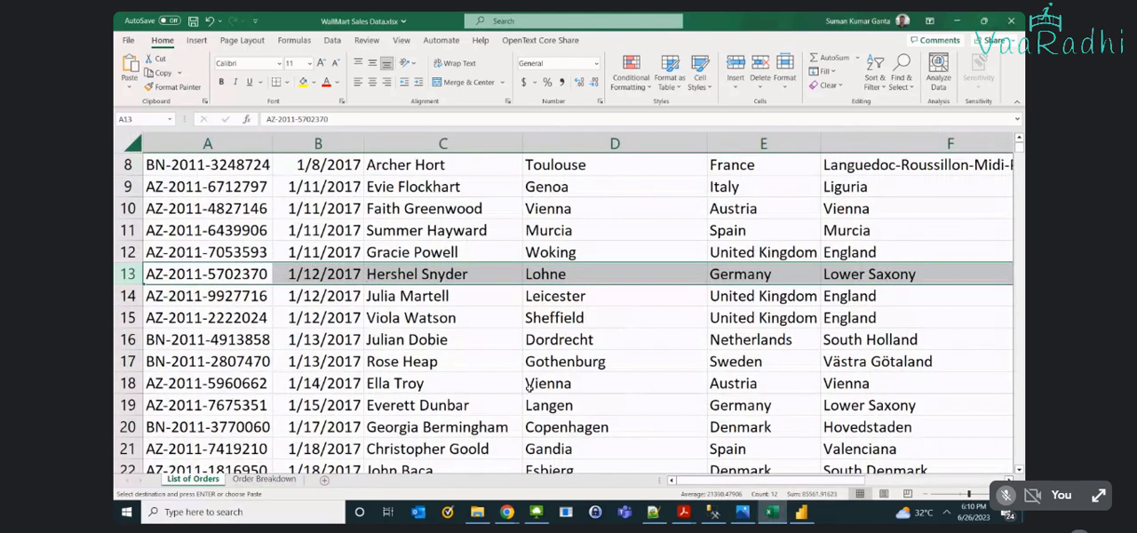
drag(741, 485, 878, 489)
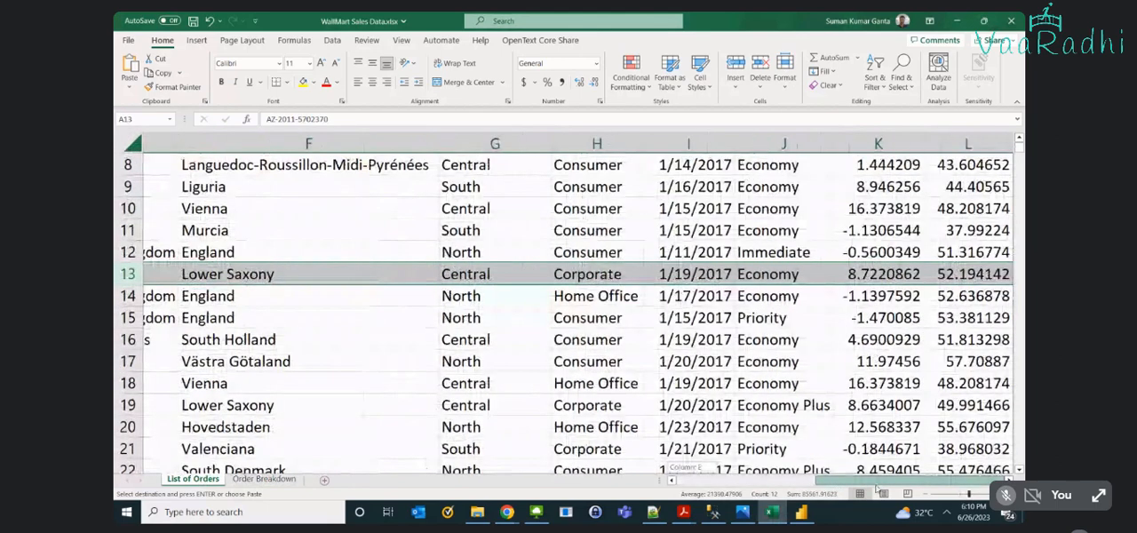
- Examine the row 13 order in List of Orders from Order ID through lat, comparing it with its lines in Order Breakdown
scroll(526, 352, down, 6)
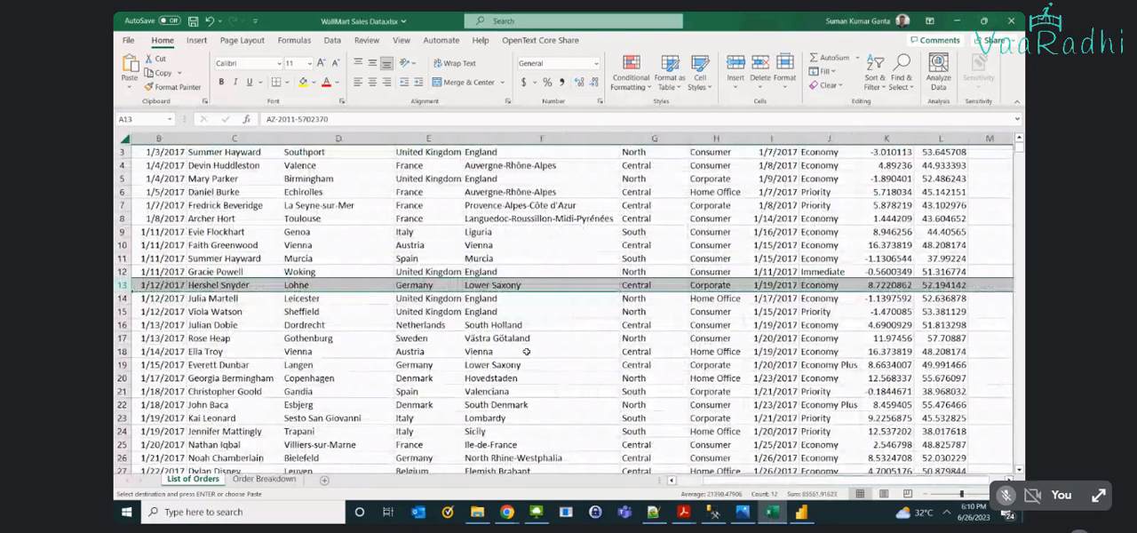
scroll(526, 351, up, 1)
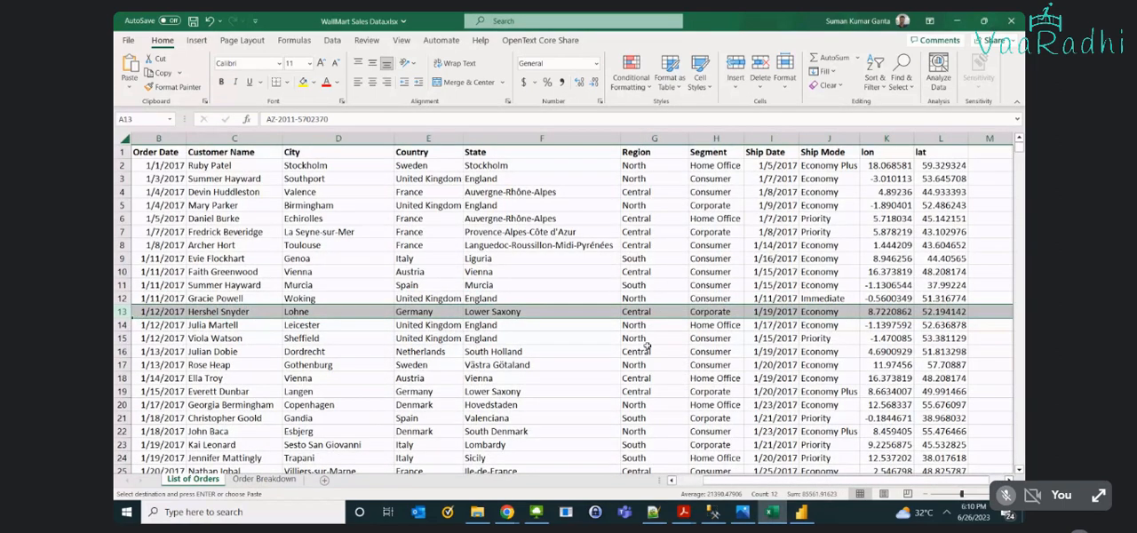
click(258, 480)
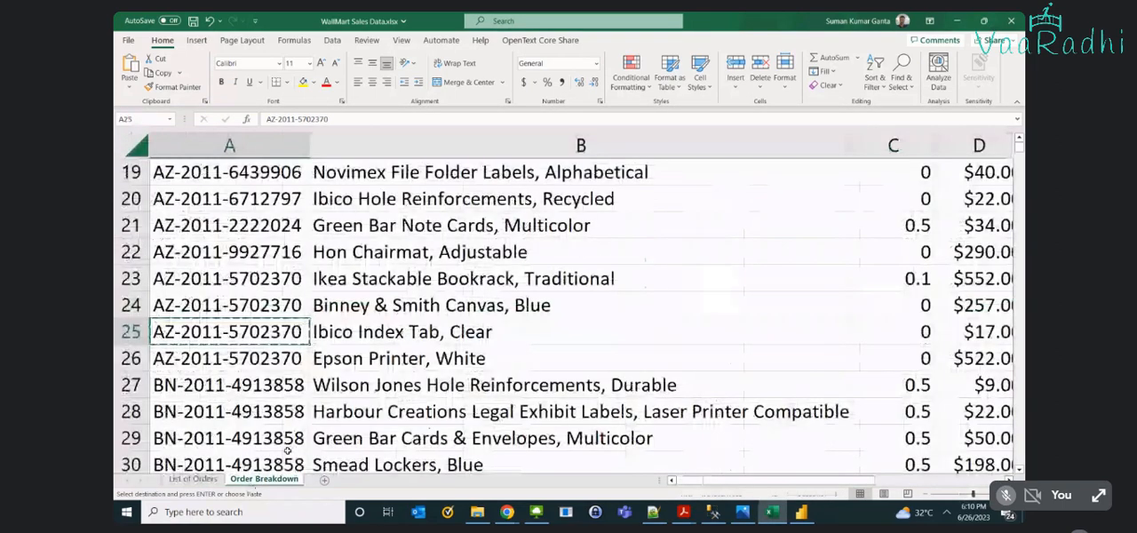
click(194, 480)
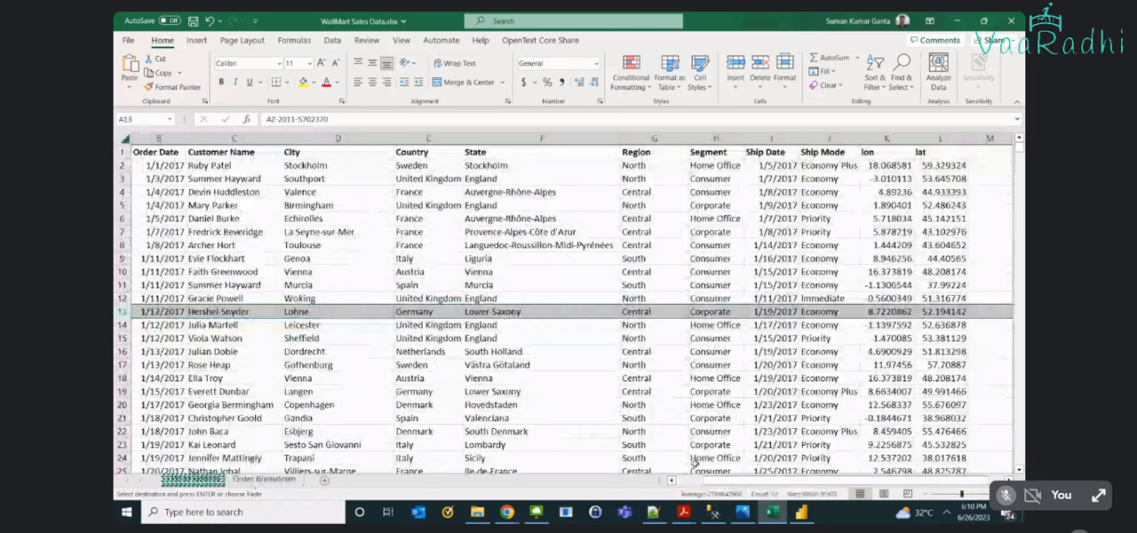
scroll(398, 320, left, 1)
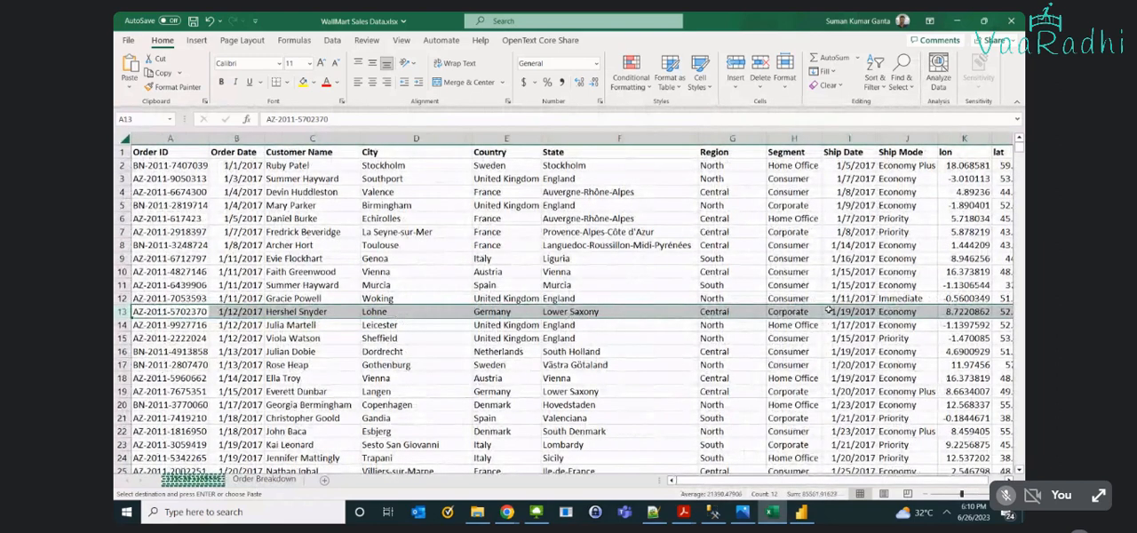
scroll(821, 300, right, 1)
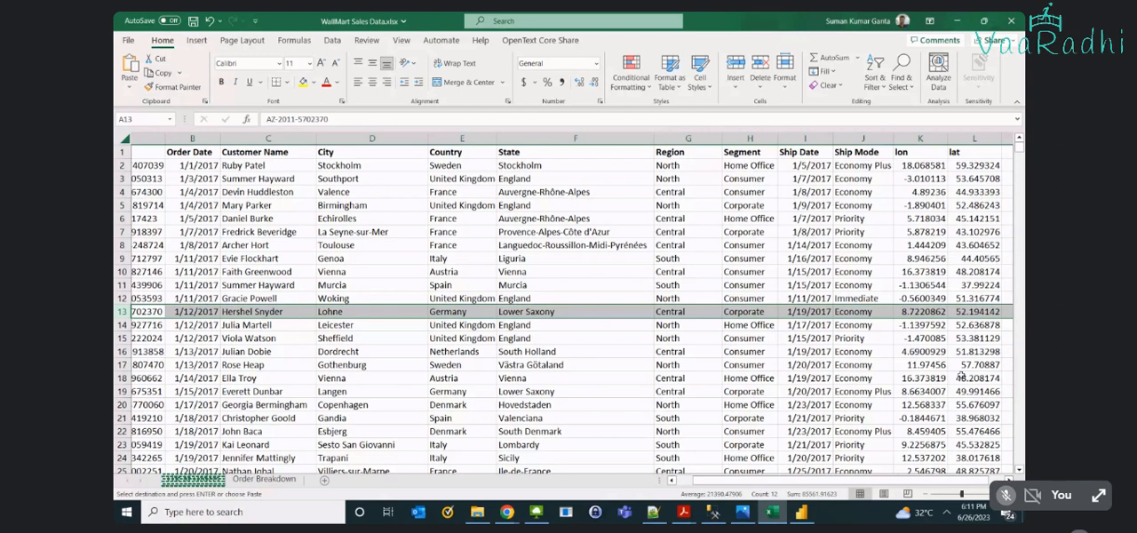
drag(902, 480, 713, 477)
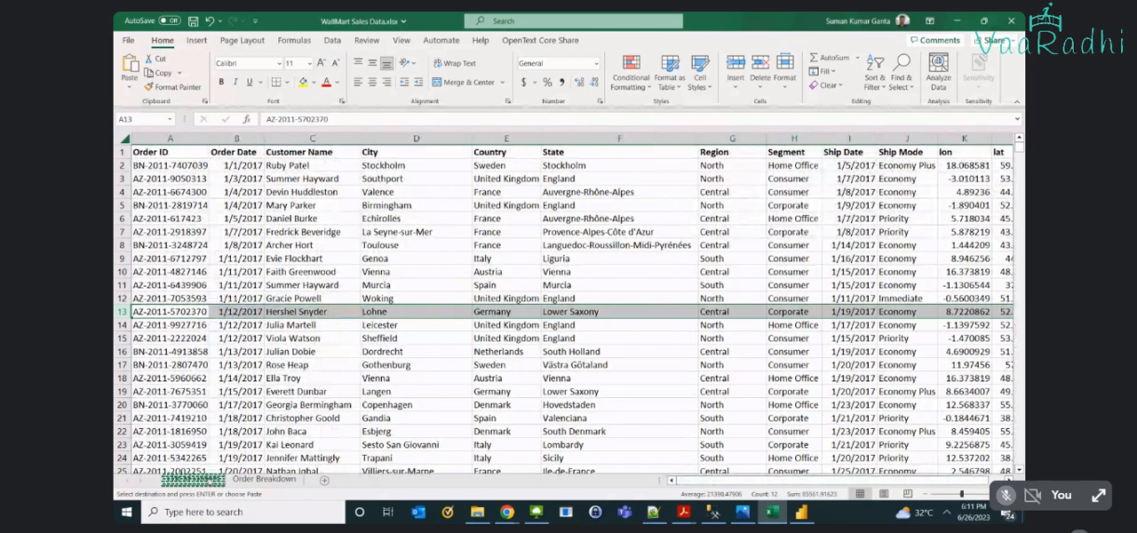
- Highlight the Order ID and Product Name cells in rows 23–26 of Order Breakdown and compare them with List of Orders
click(253, 480)
click(188, 483)
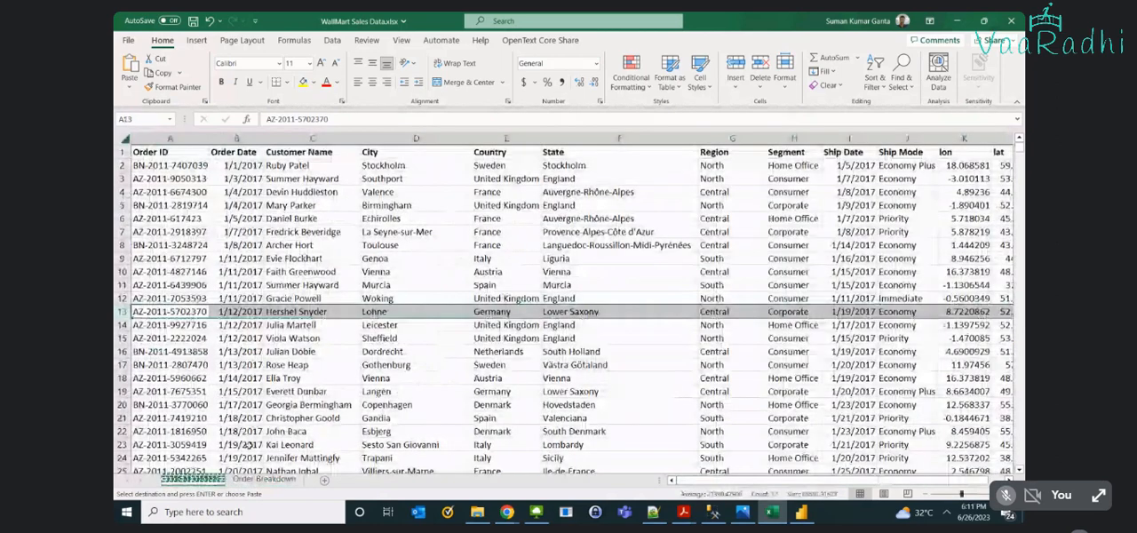
click(253, 480)
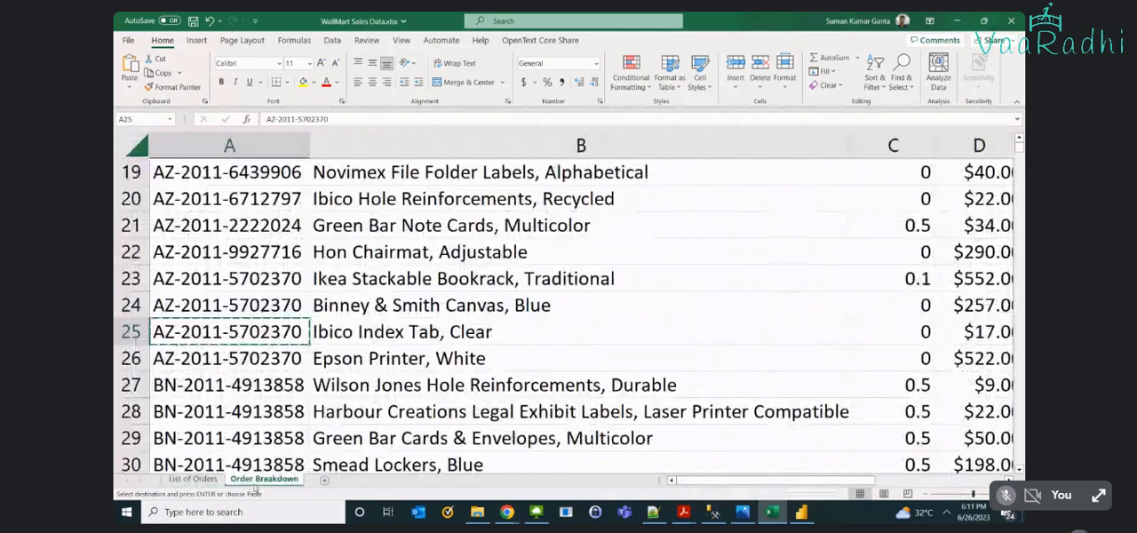
drag(216, 279, 250, 354)
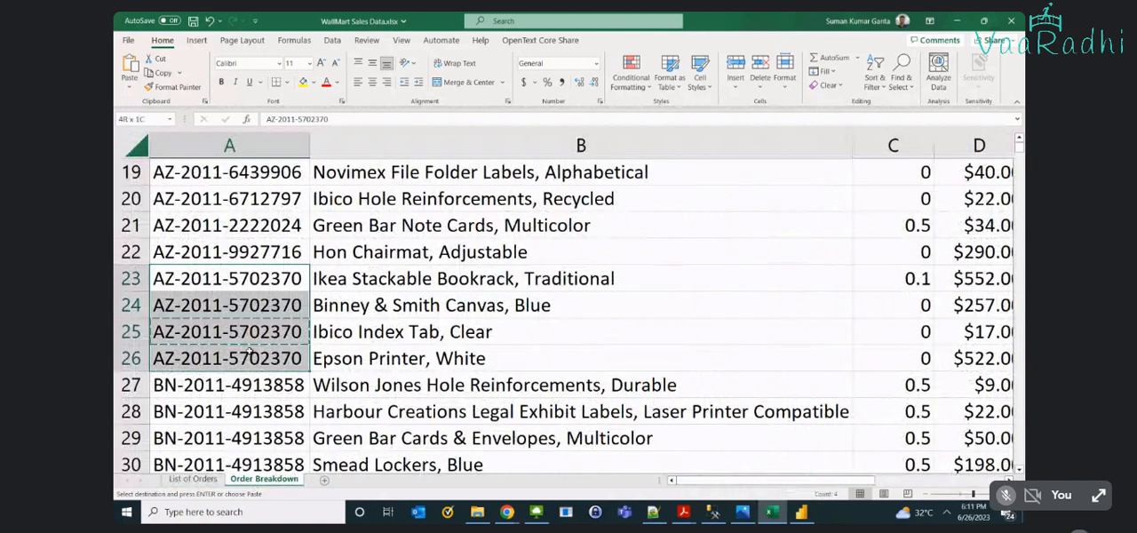
drag(250, 353, 378, 355)
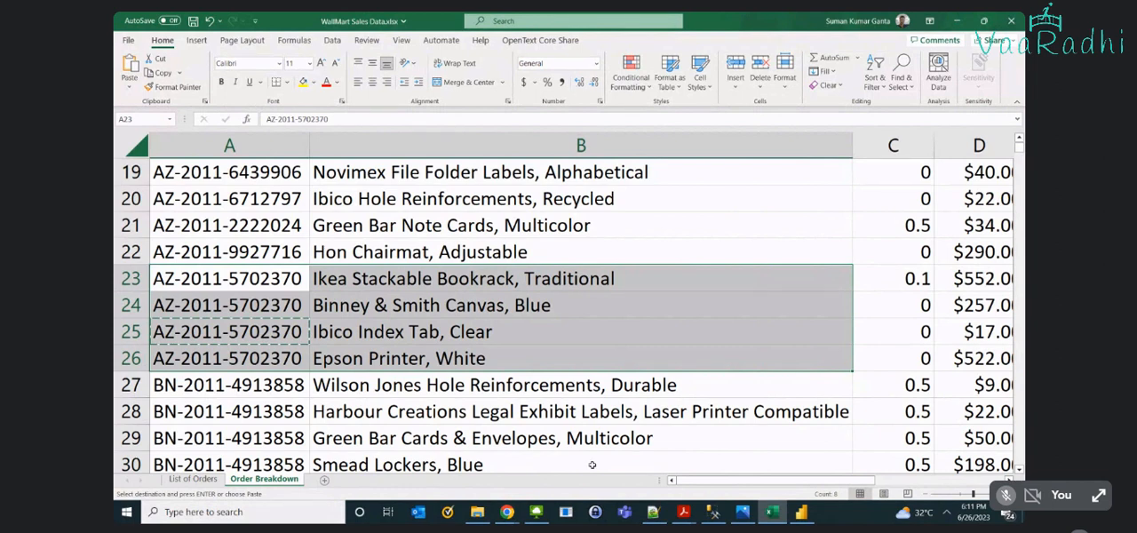
click(212, 479)
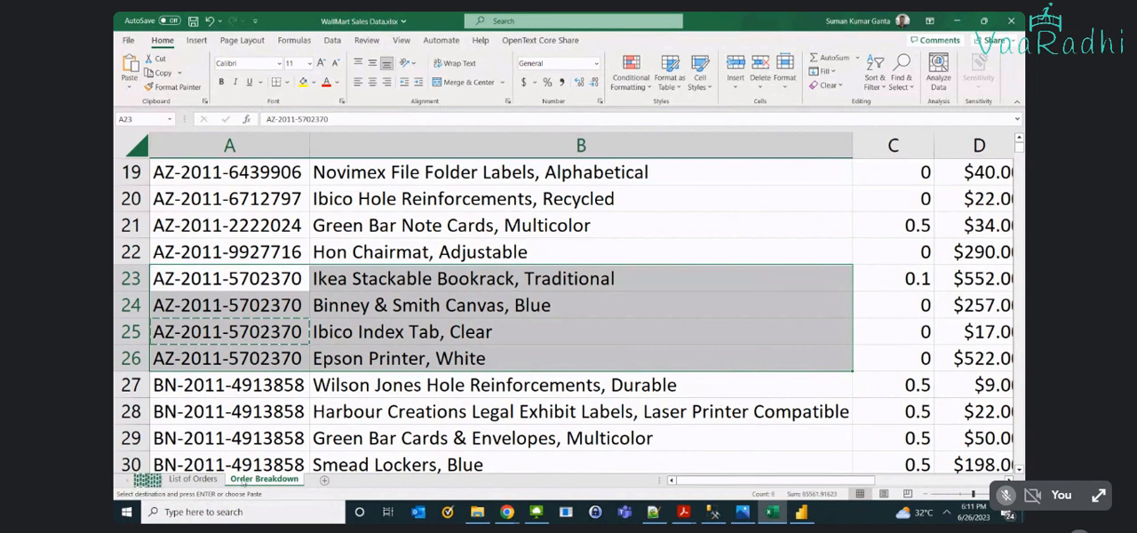
key(ctrl+v)
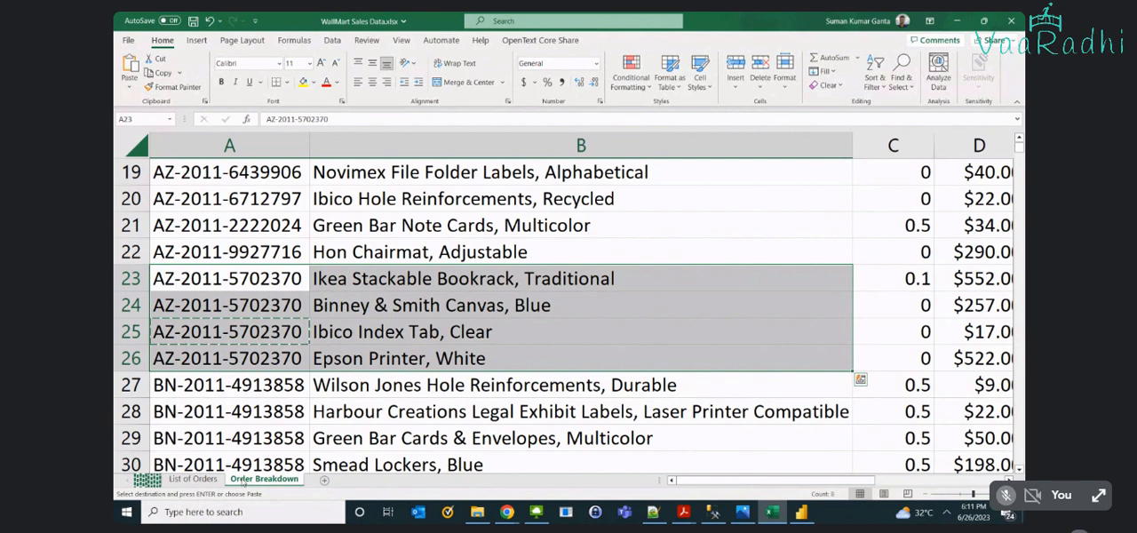
- Select the Order ID header cell A1 in Order Breakdown and in List of Orders to compare the shared column
click(171, 330)
key(ctrl+Home)
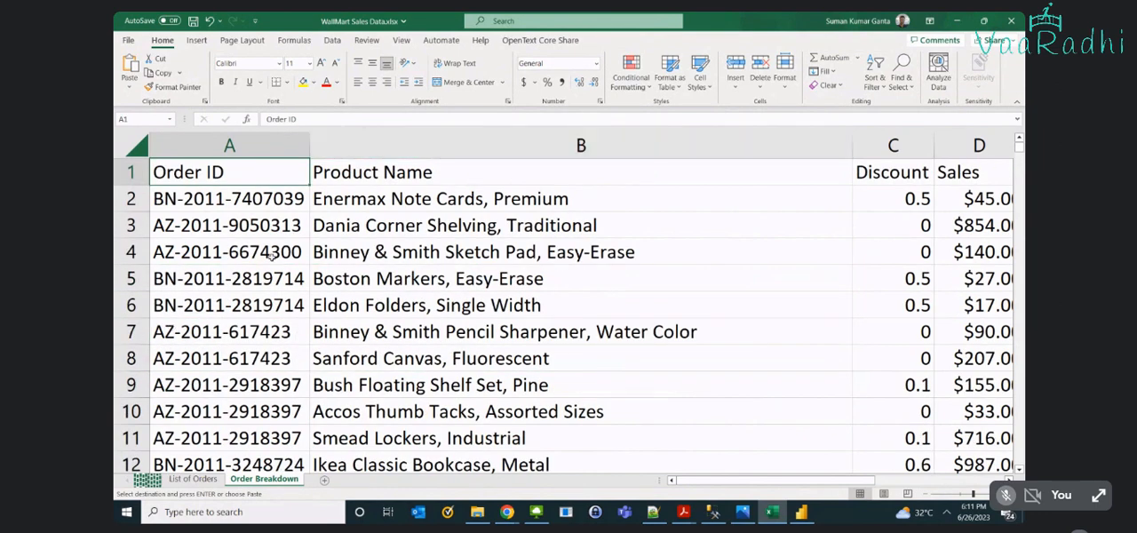
click(181, 479)
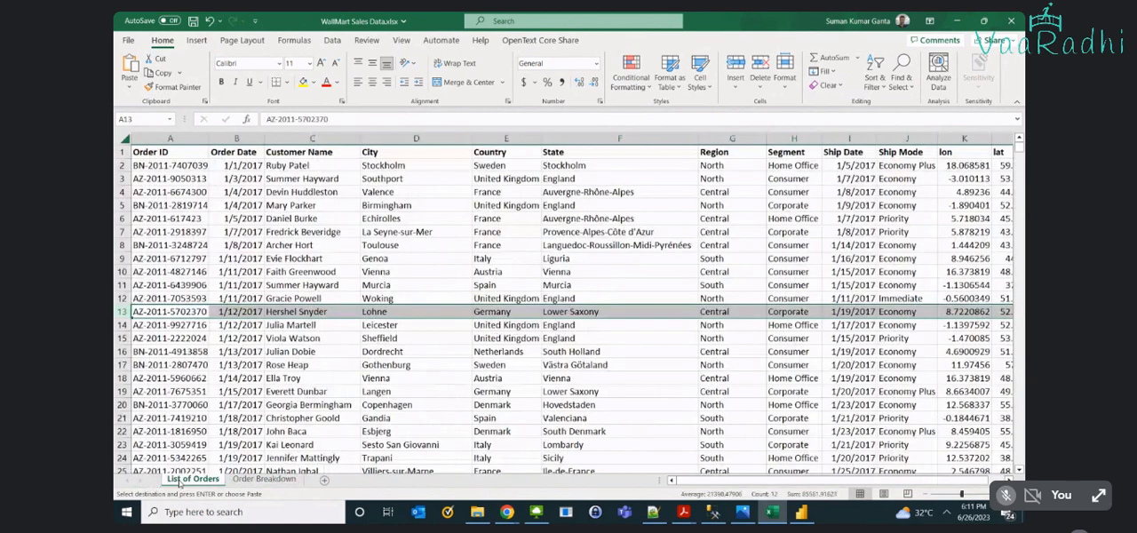
click(184, 152)
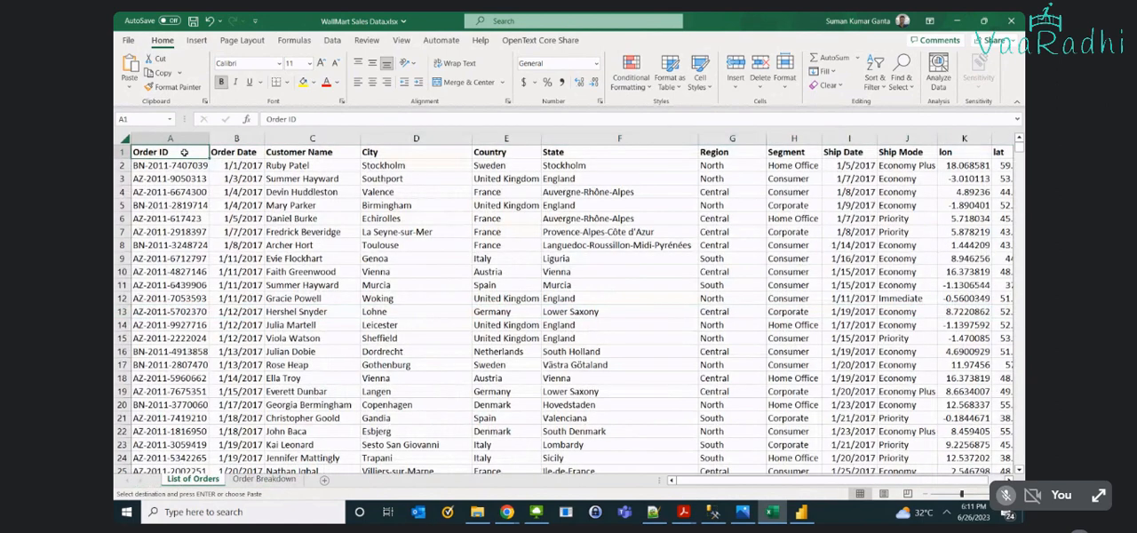
click(264, 479)
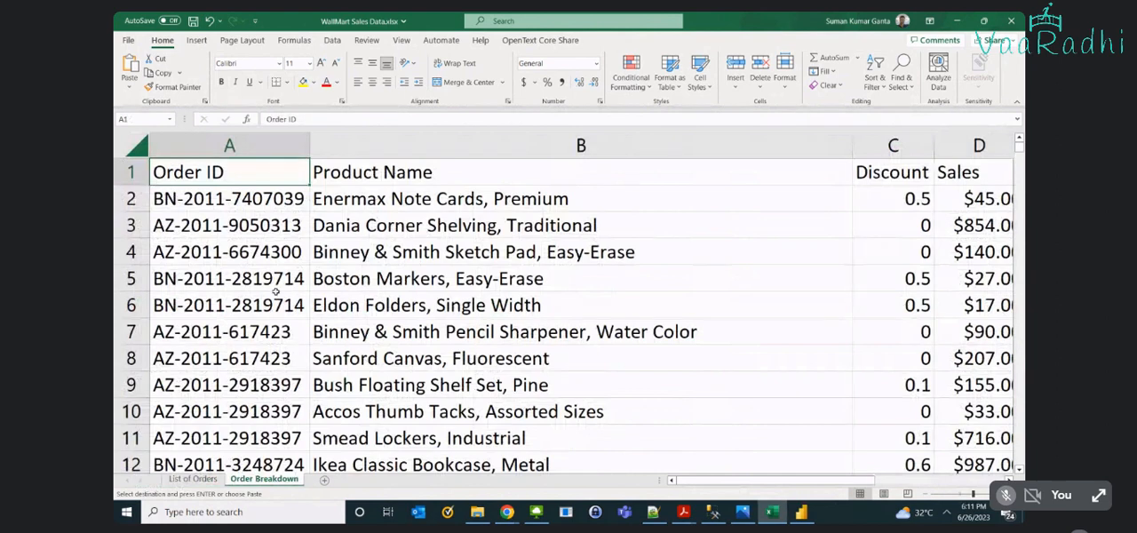
- Switch to Power BI Desktop and connect to the Excel workbook WallMart Sales Data.xlsx
click(801, 512)
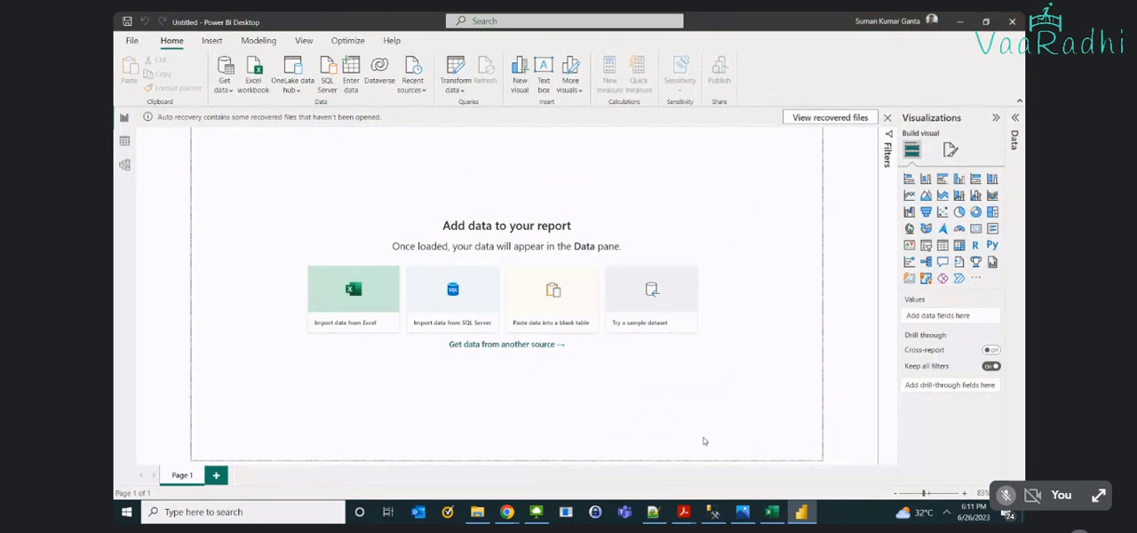
click(252, 78)
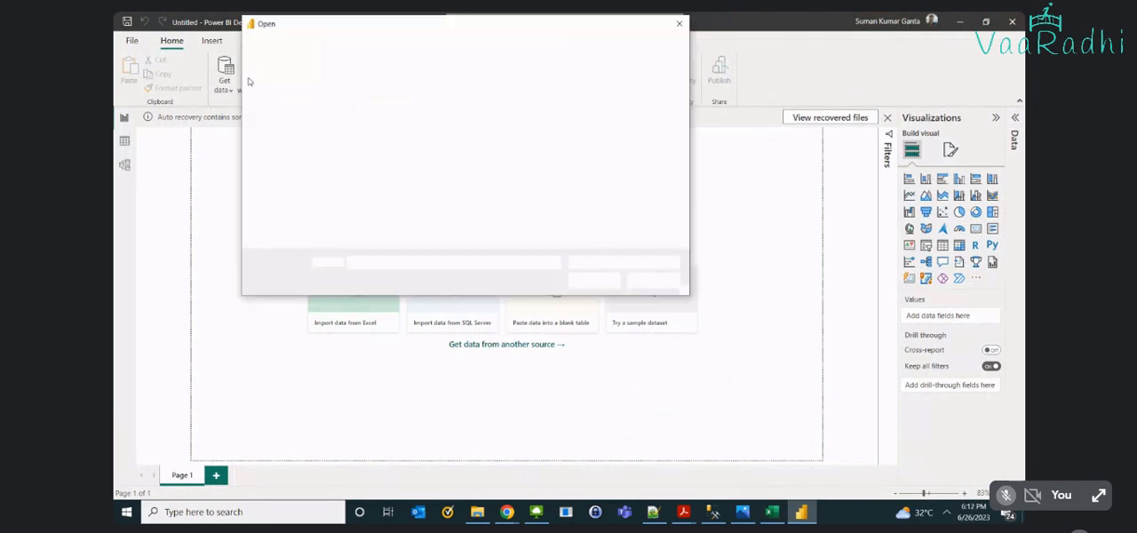
click(369, 114)
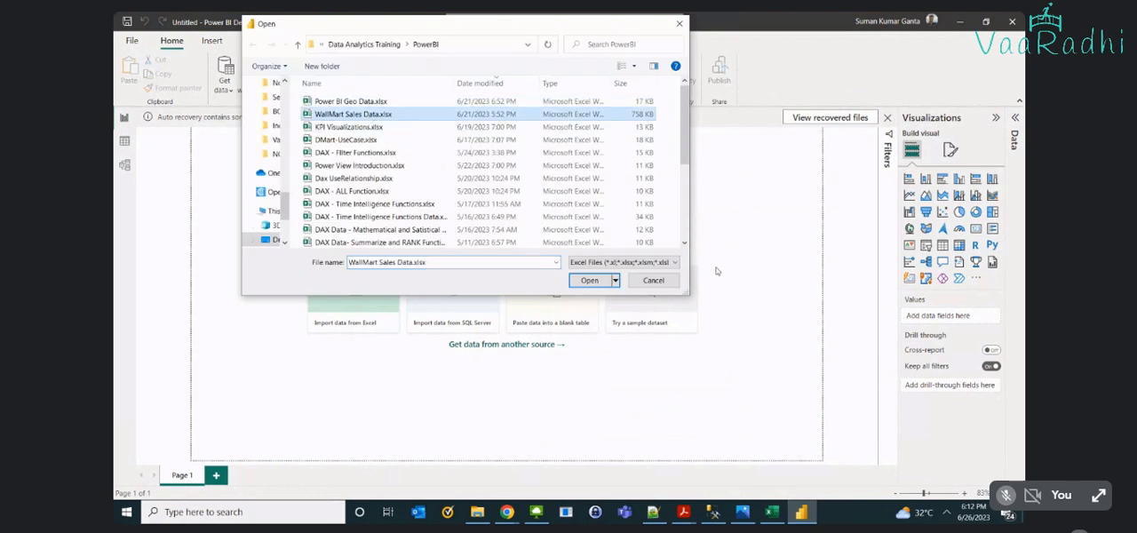
click(587, 279)
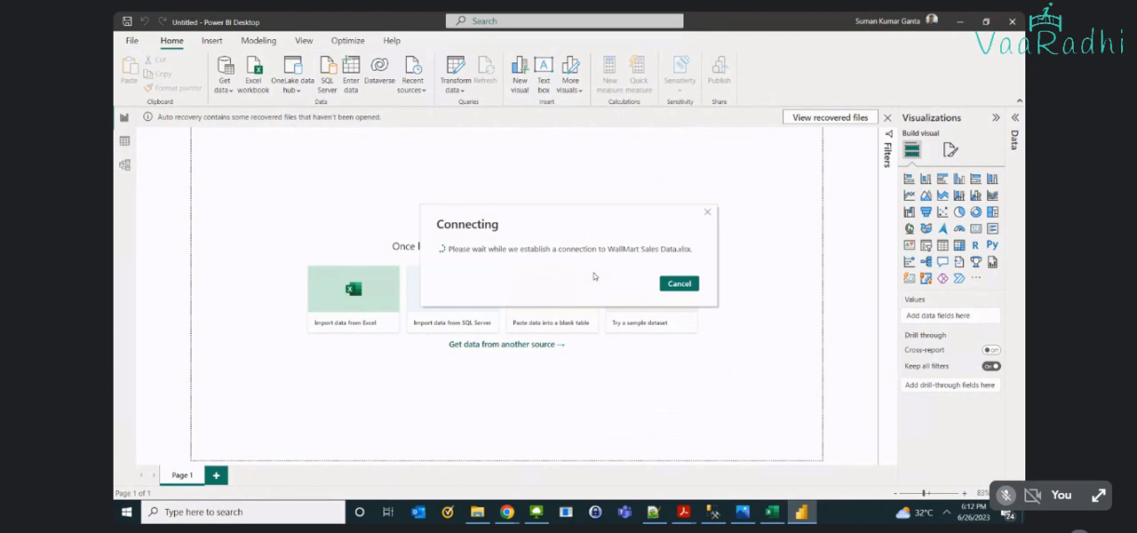
- Return to Excel and select the Order ID column in List of Orders and in Order Breakdown to compare their entry counts
click(769, 512)
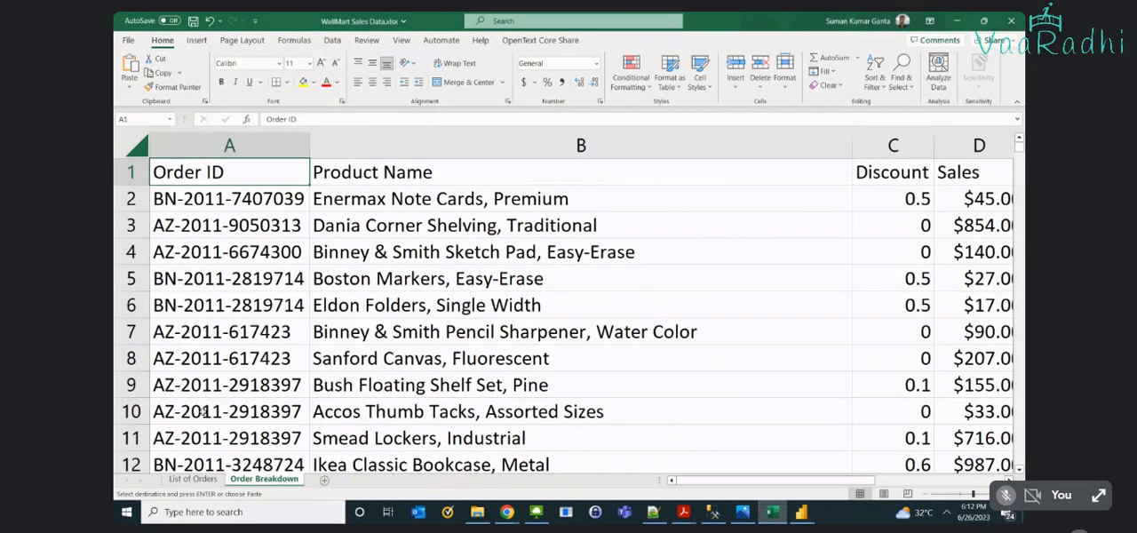
click(201, 480)
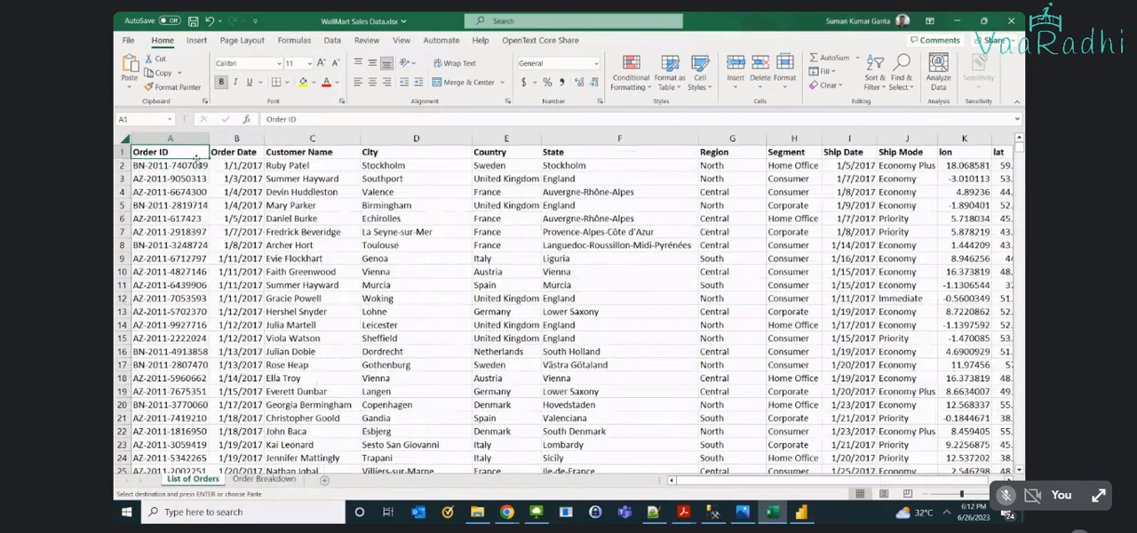
click(197, 161)
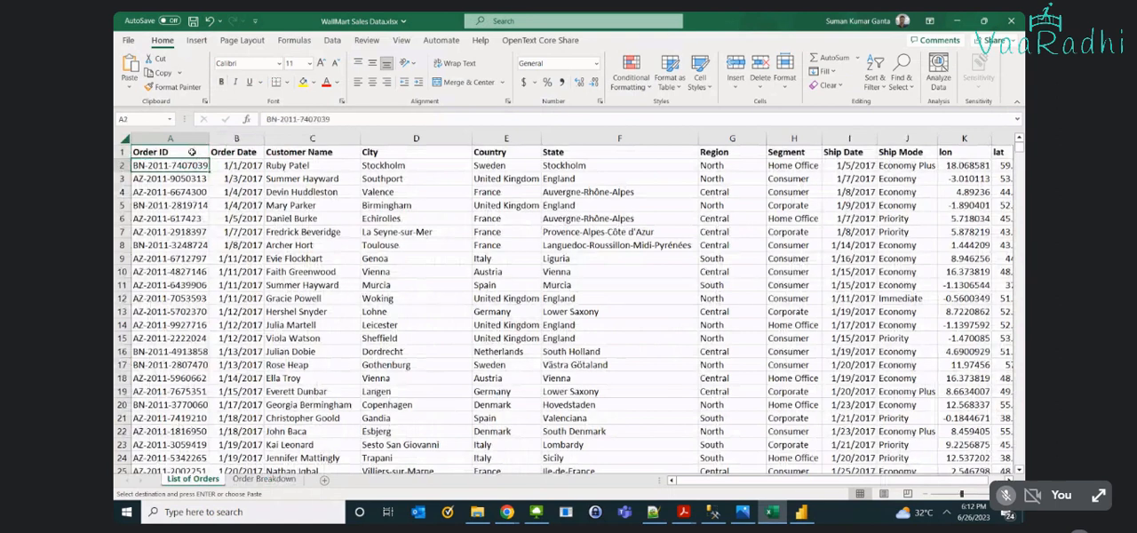
click(191, 152)
key(ctrl+shift+Down)
key(ctrl+Page_Down)
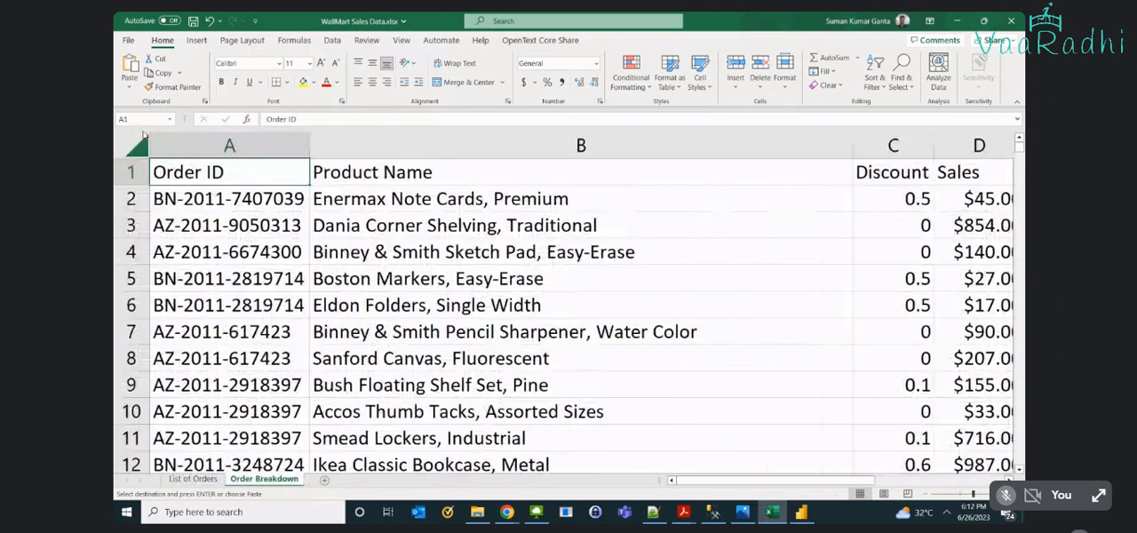
click(211, 139)
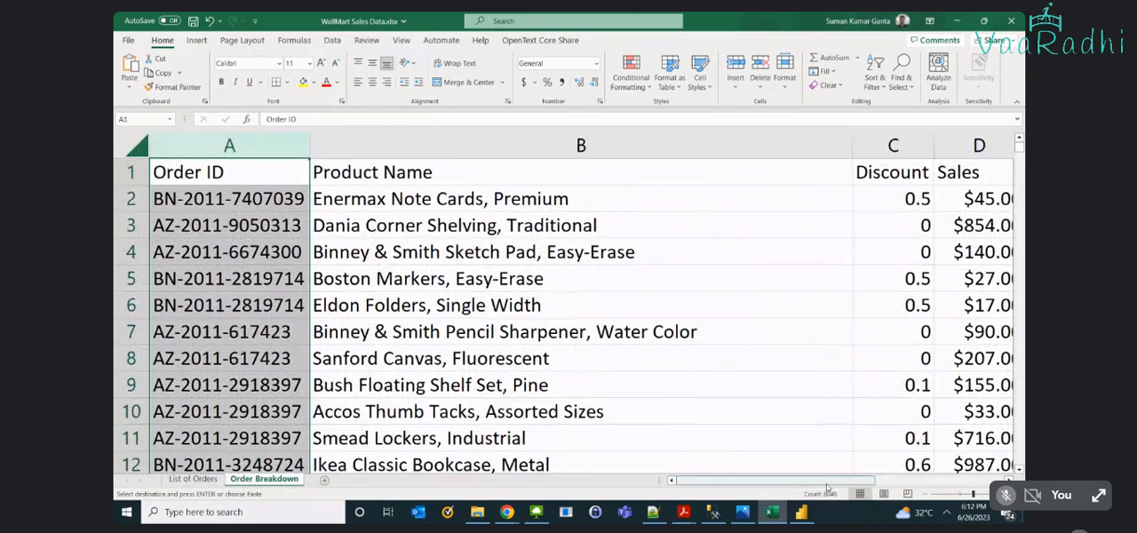
- Back in Power BI Desktop, include List of Orders and Order Breakdown, preview their columns, and load both tables
click(803, 513)
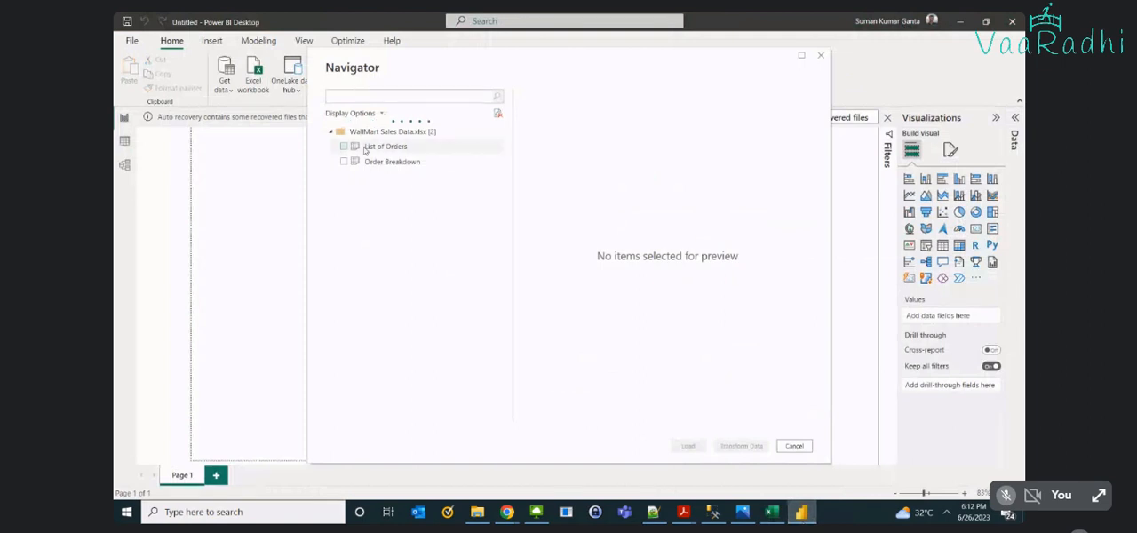
click(344, 147)
click(343, 162)
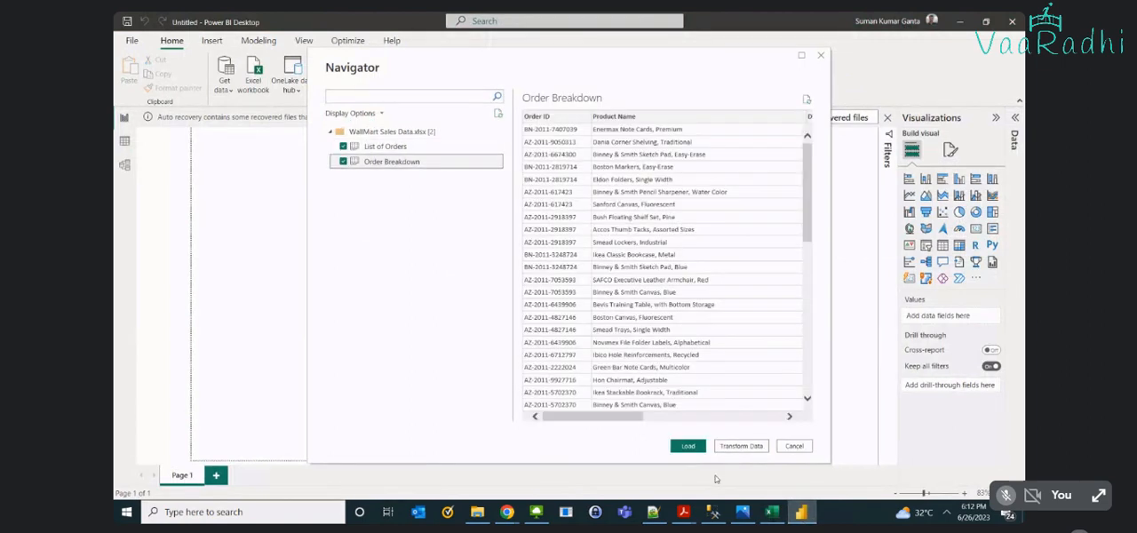
drag(627, 416, 749, 447)
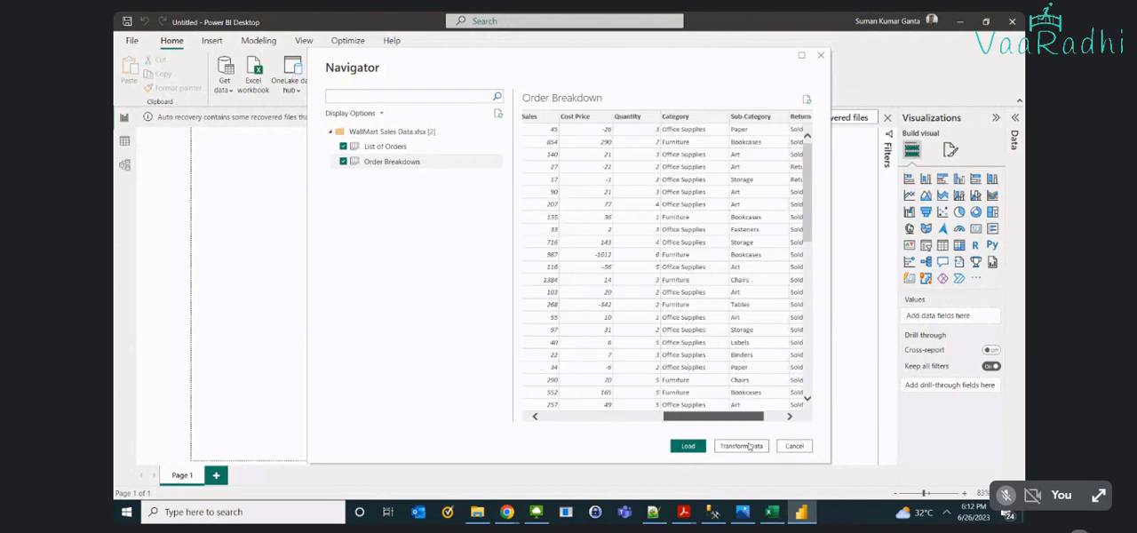
click(402, 148)
drag(613, 418, 701, 455)
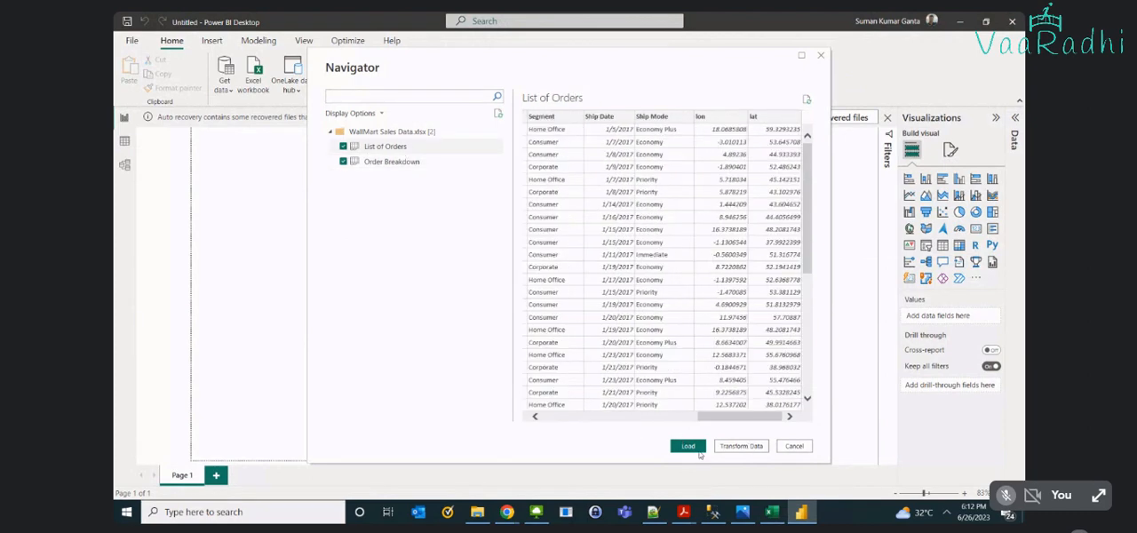
click(698, 450)
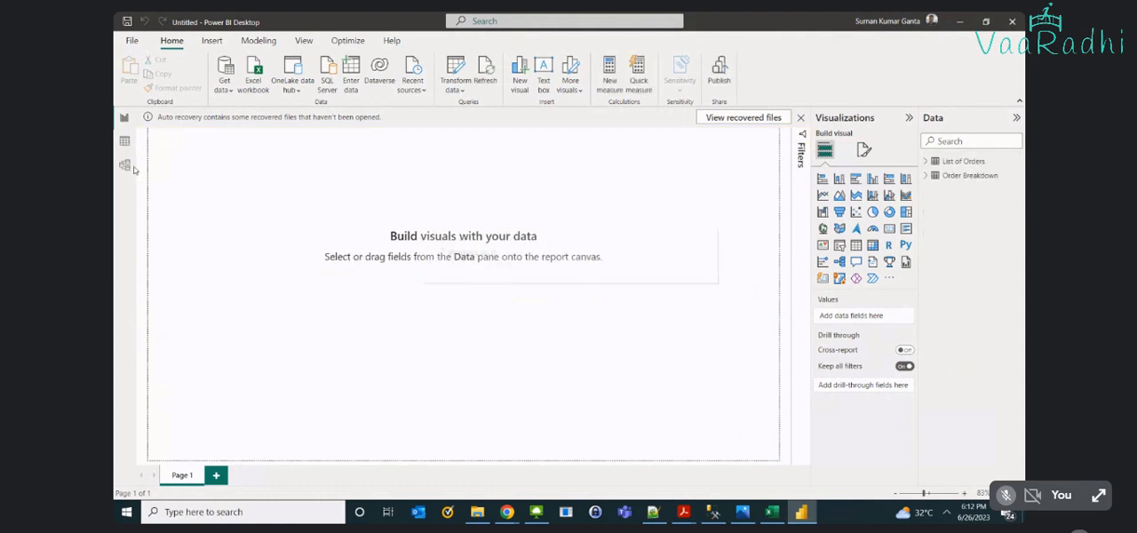
click(508, 513)
click(435, 459)
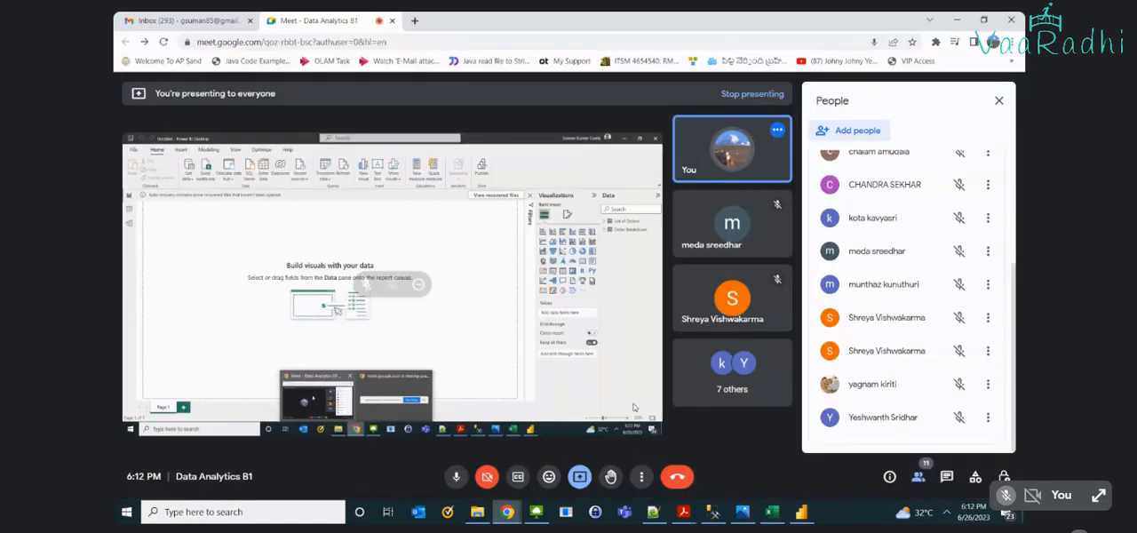
key(alt+Tab)
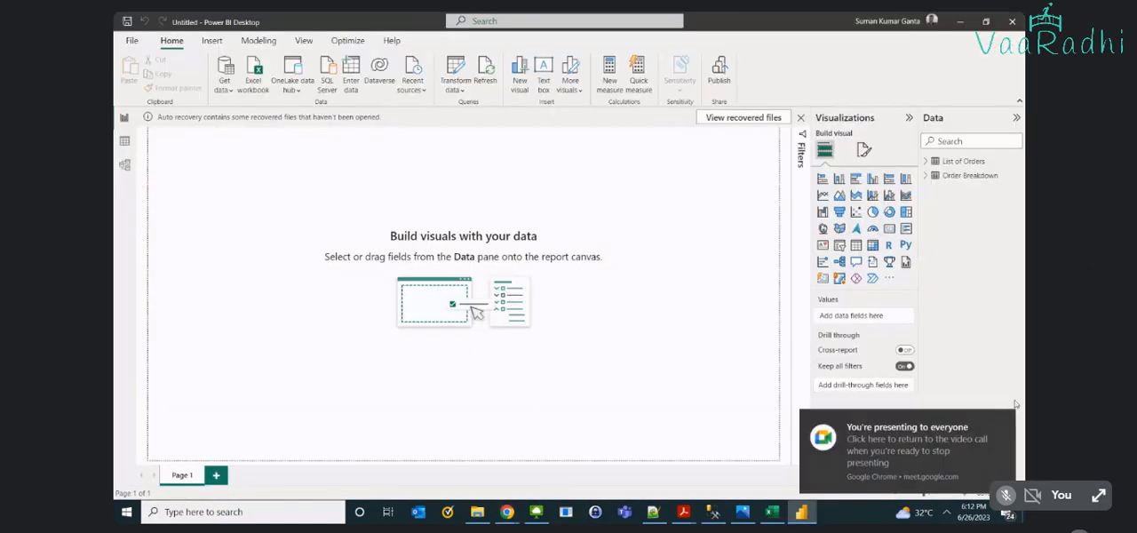
- Show the data model diagram and move the Order Breakdown table up beside List of Orders
click(123, 166)
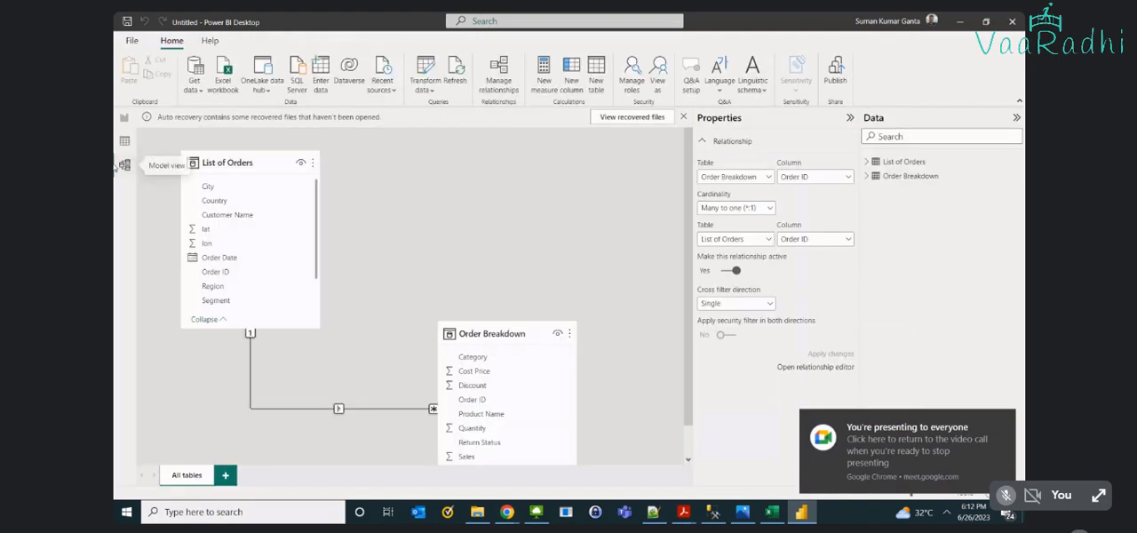
drag(495, 337, 561, 196)
- Check the Order Breakdown sheet in Excel, then return to Power BI Desktop and show the empty report canvas
click(772, 514)
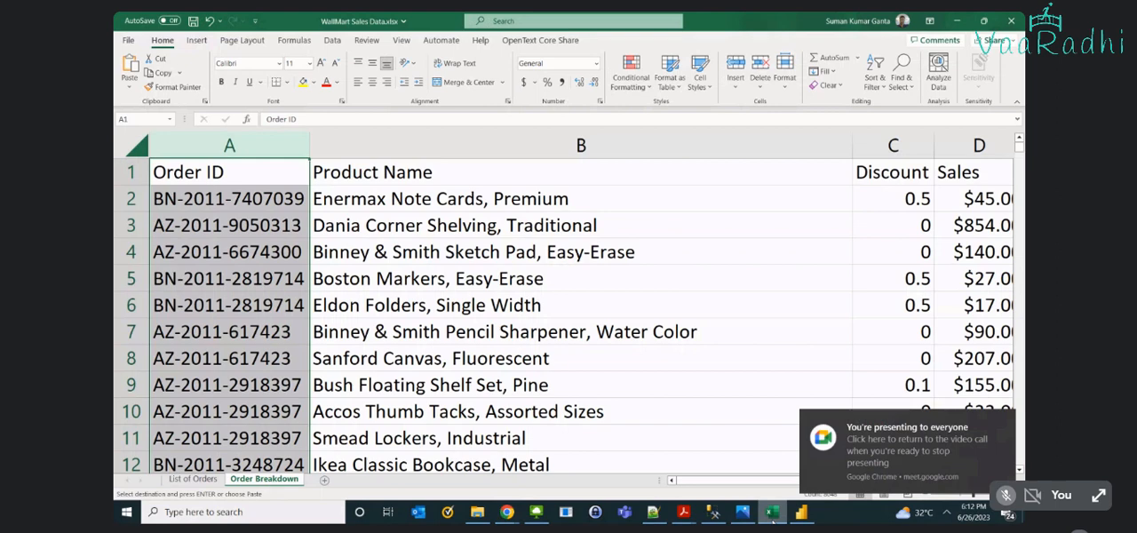
key(alt+Tab)
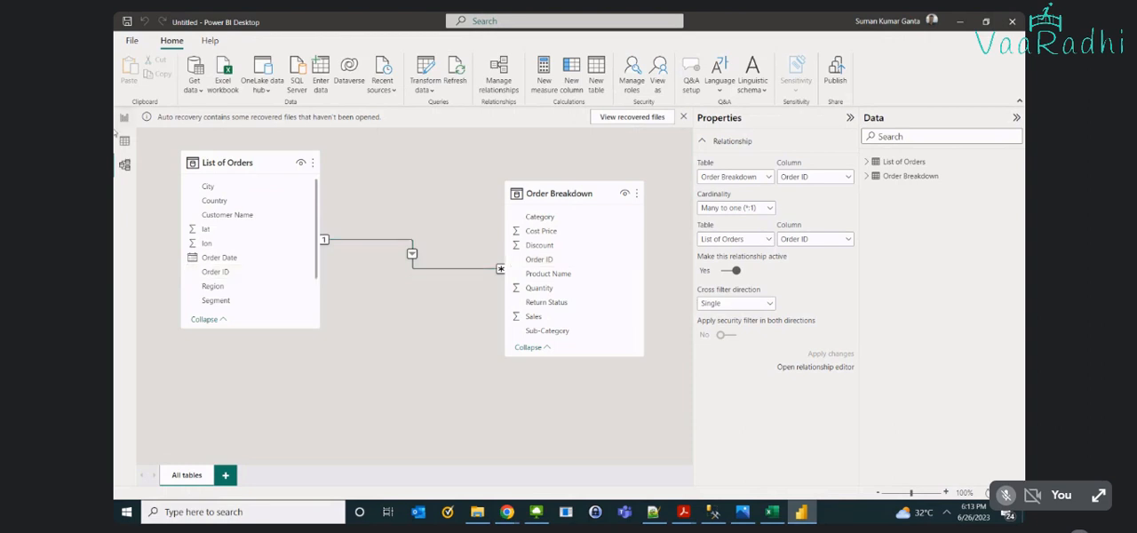
click(116, 133)
click(118, 123)
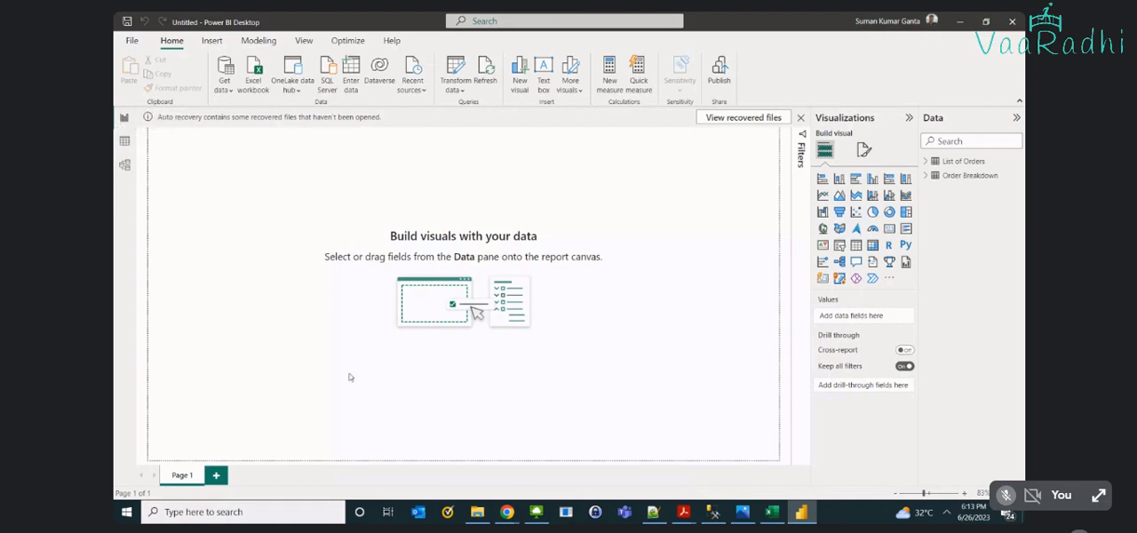
- Switch to Excel and look through the Order Date values on the List of Orders sheet
key(alt+Tab)
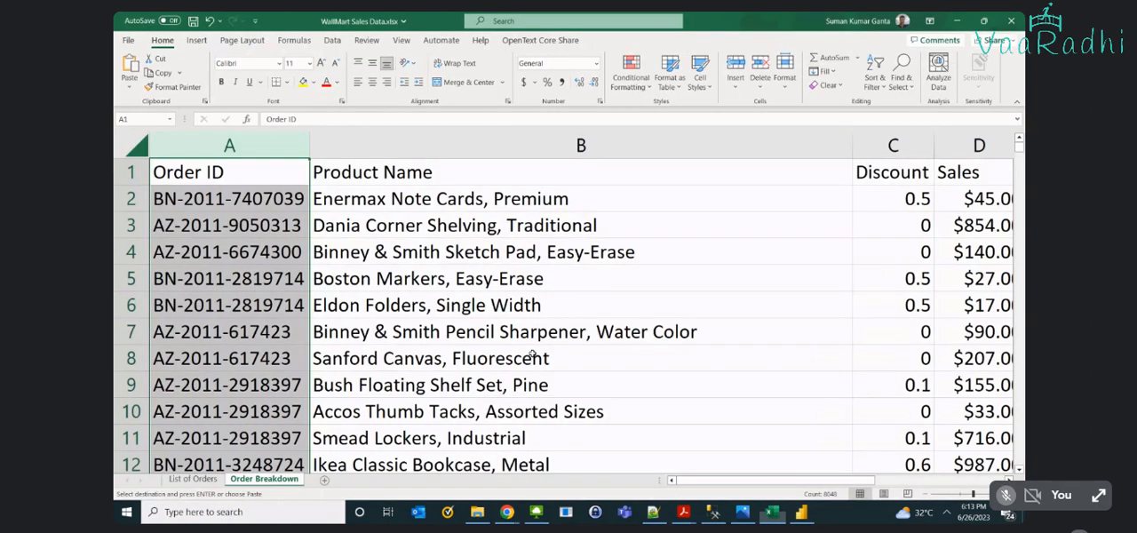
key(ctrl+Page_Up)
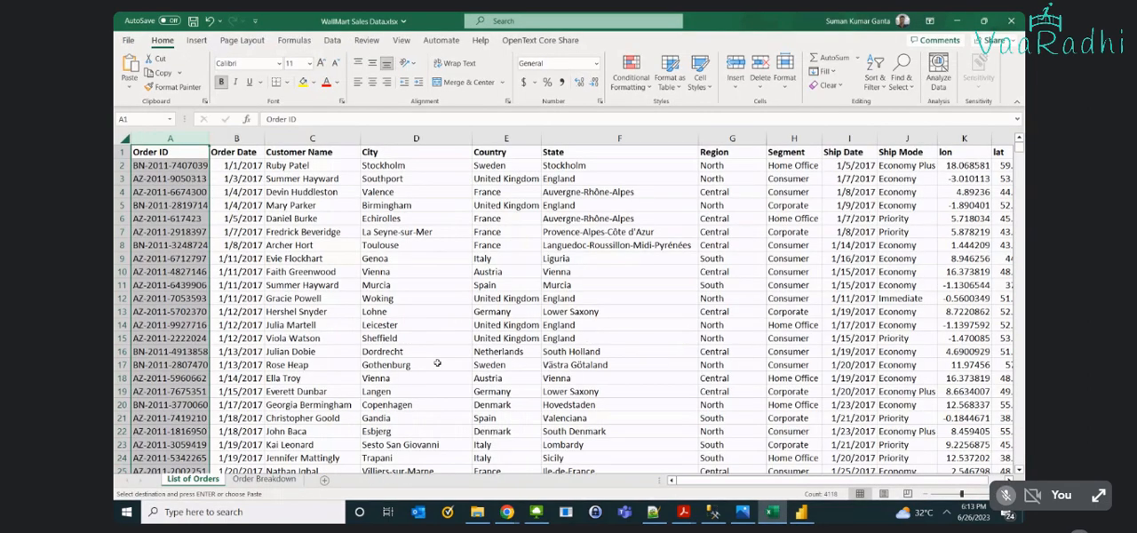
click(218, 163)
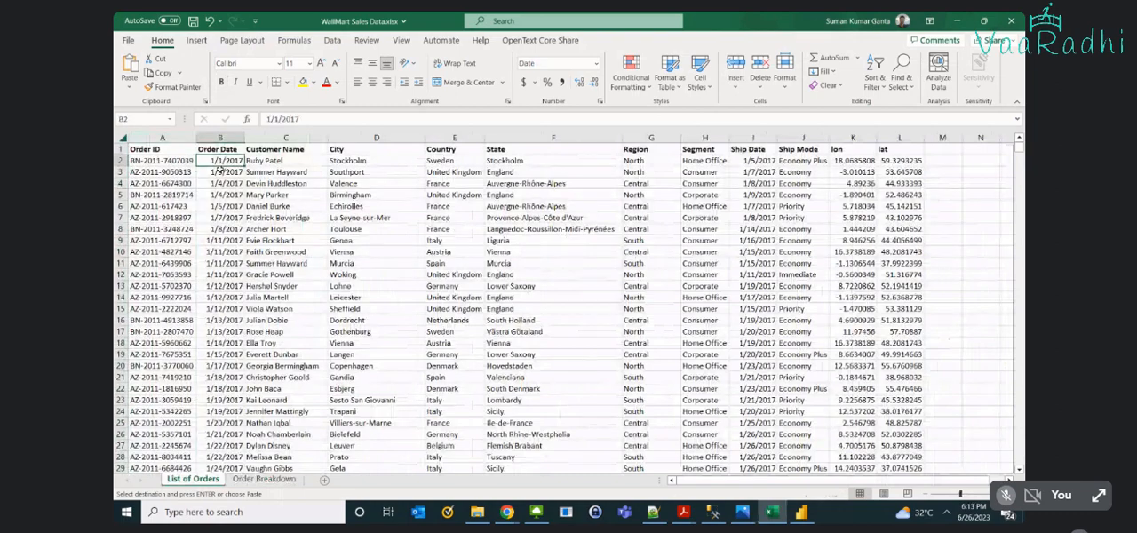
scroll(229, 367, down, 20)
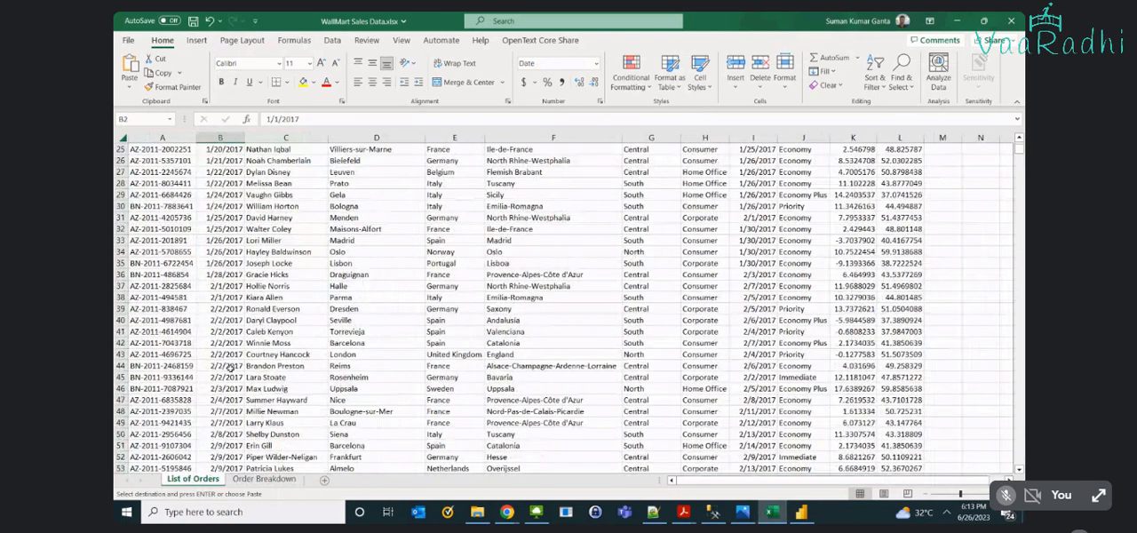
scroll(230, 366, up, 20)
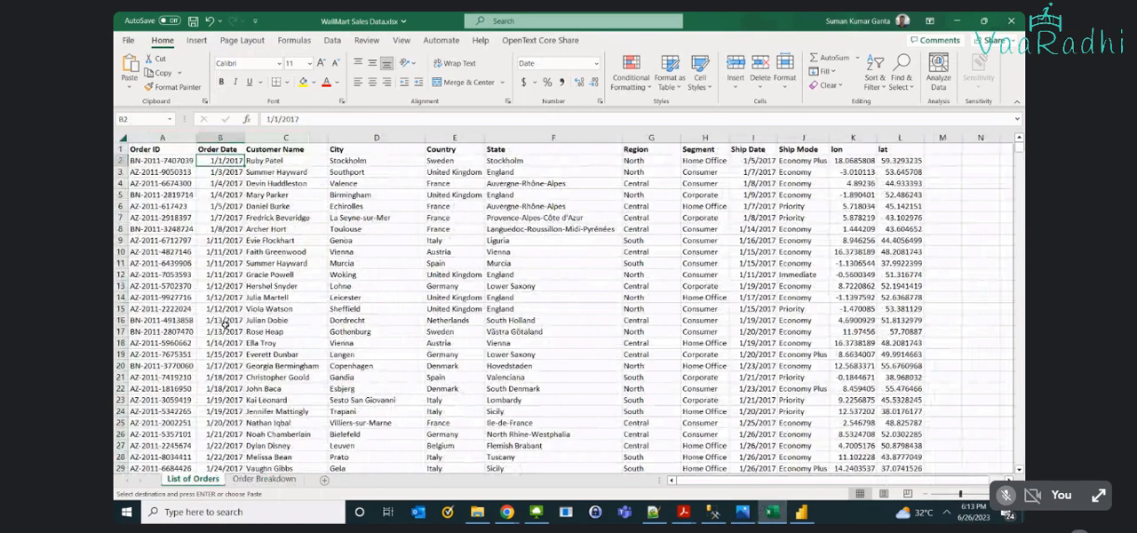
- Add filters to the header row of the whole List of Orders data range
key(ctrl+a)
click(873, 78)
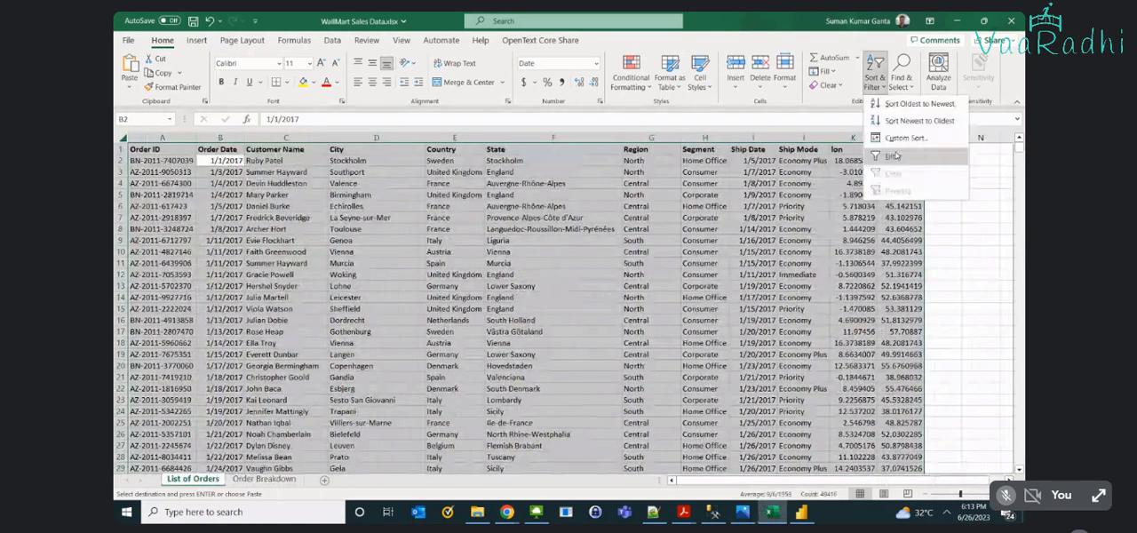
click(896, 156)
click(285, 239)
- Examine the Order Date filter's month groups for 2017, 2018, 2019 and 2020, leaving the filter unapplied
click(238, 149)
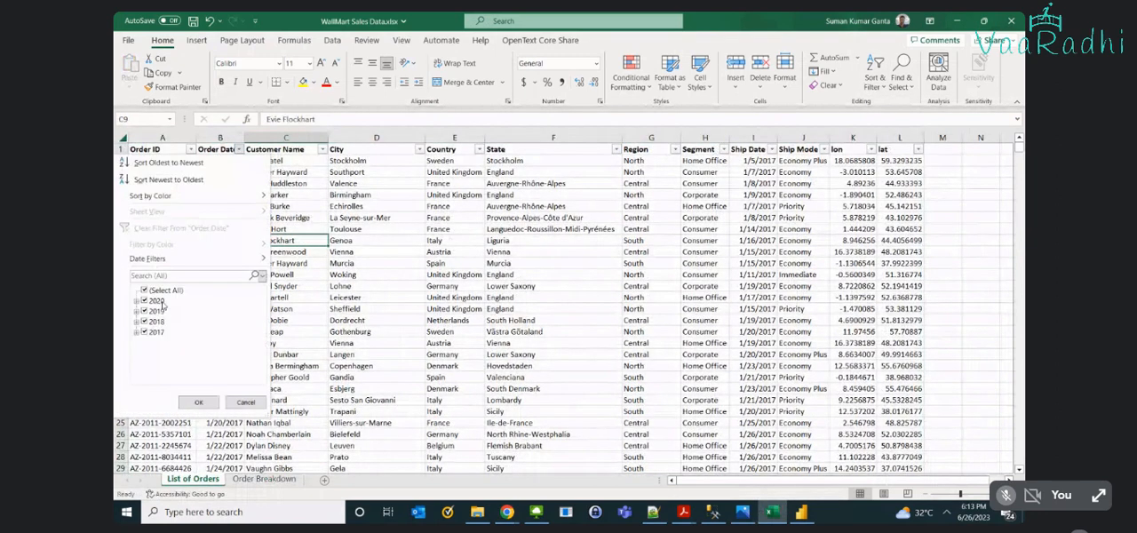
click(136, 333)
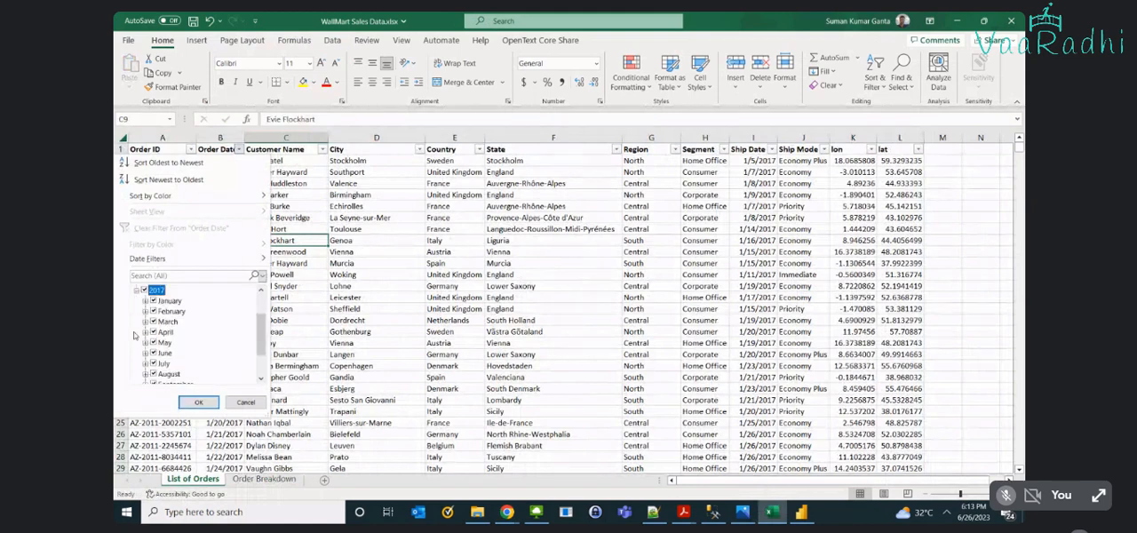
scroll(182, 378, down, 2)
scroll(134, 333, up, 4)
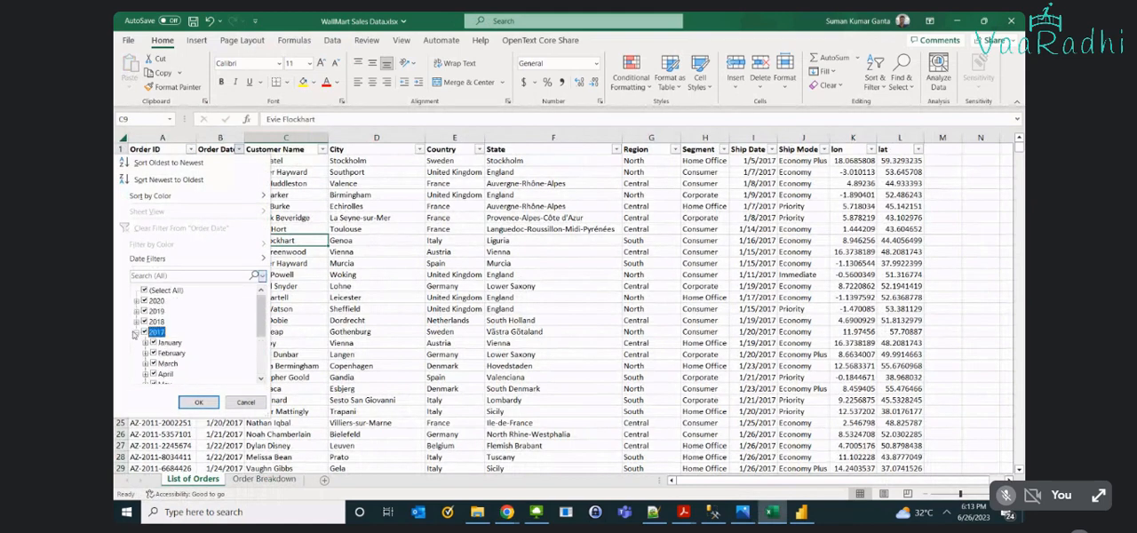
click(136, 333)
click(136, 322)
scroll(170, 324, down, 2)
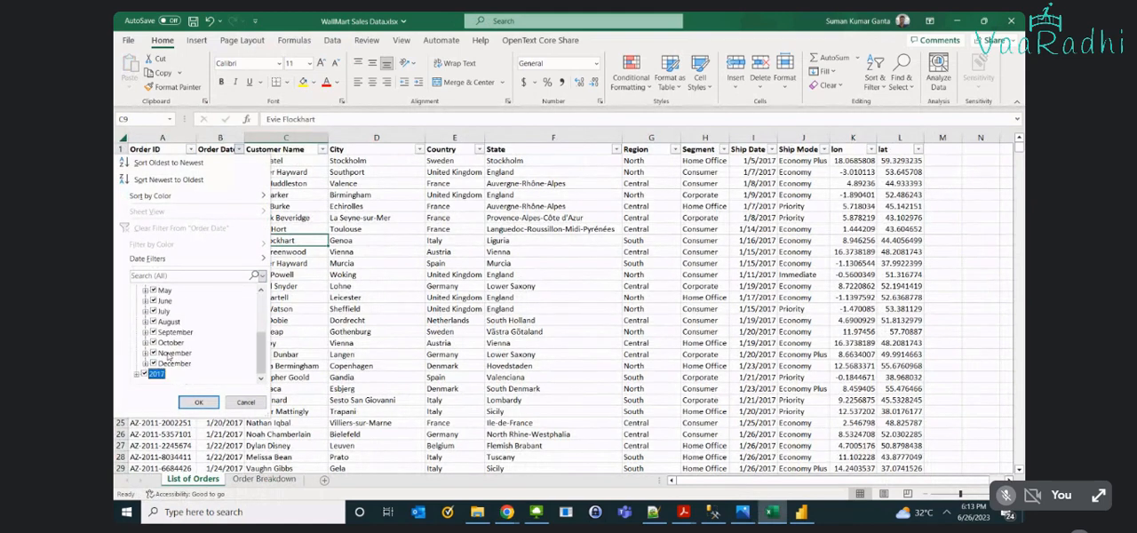
scroll(168, 355, up, 2)
click(136, 311)
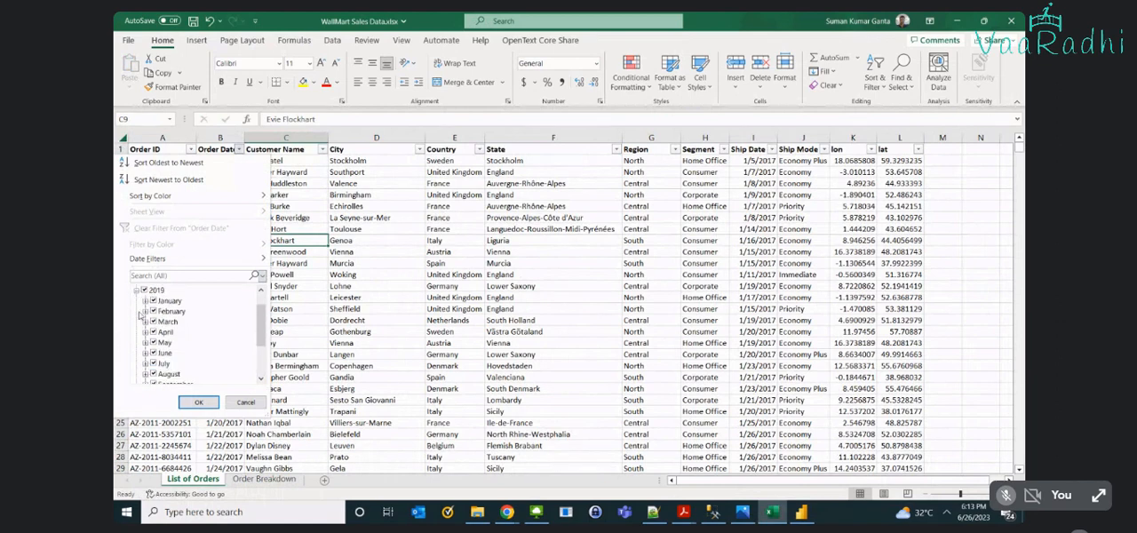
scroll(147, 321, up, 1)
click(137, 311)
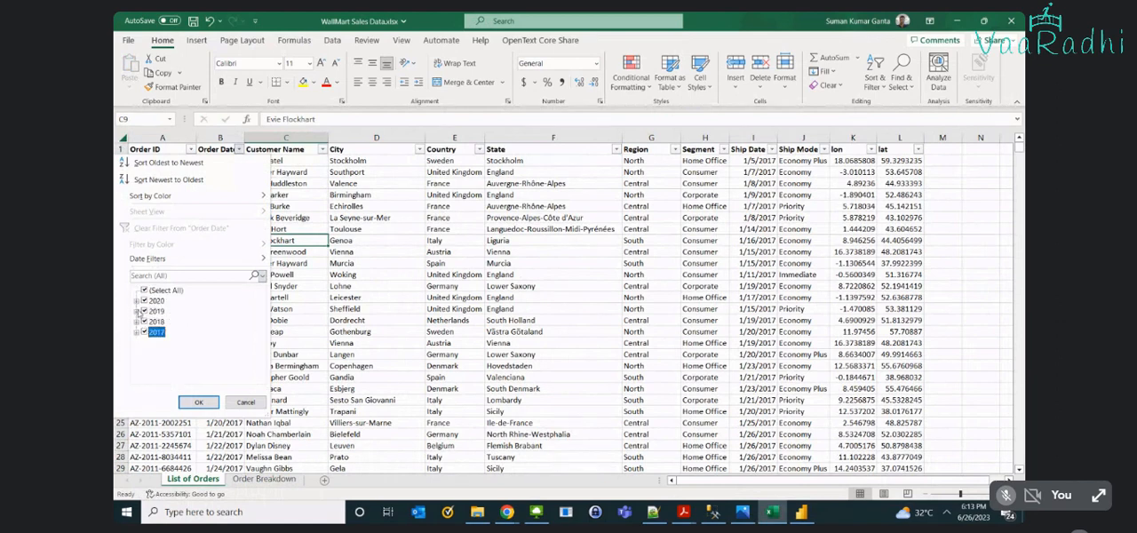
click(137, 301)
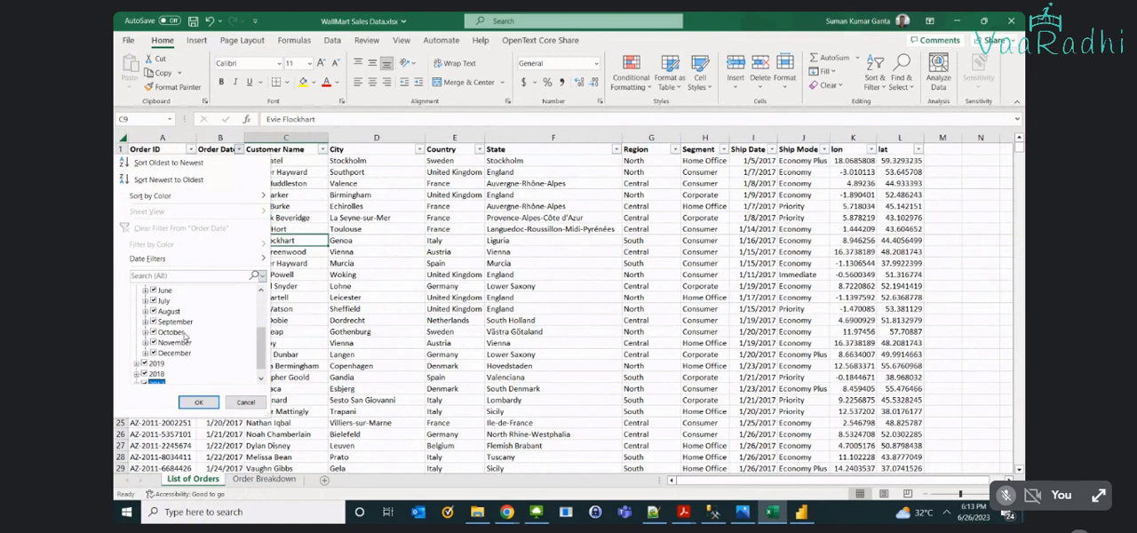
scroll(185, 336, up, 3)
click(137, 300)
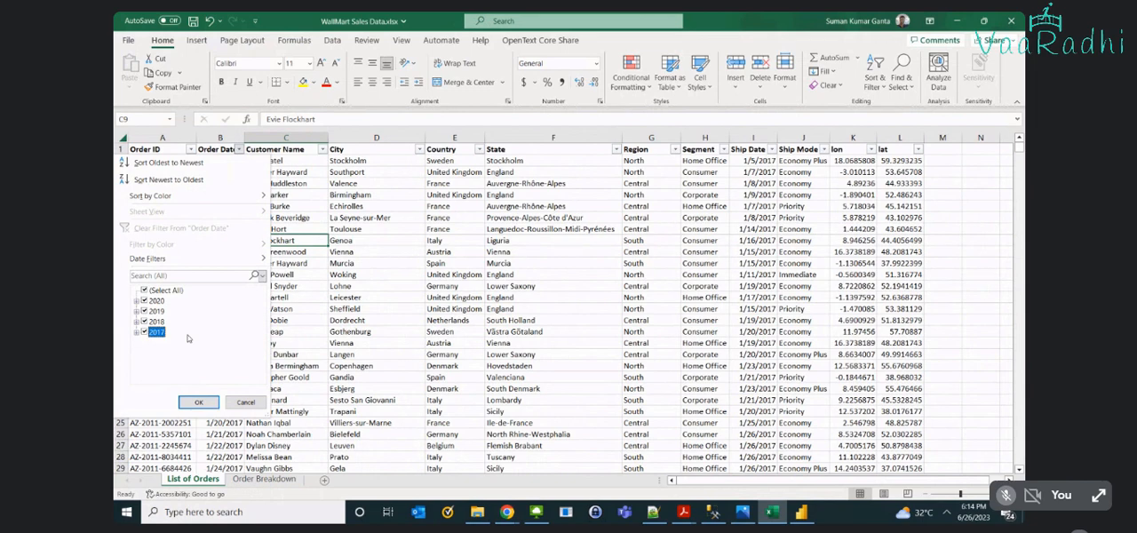
key(Escape)
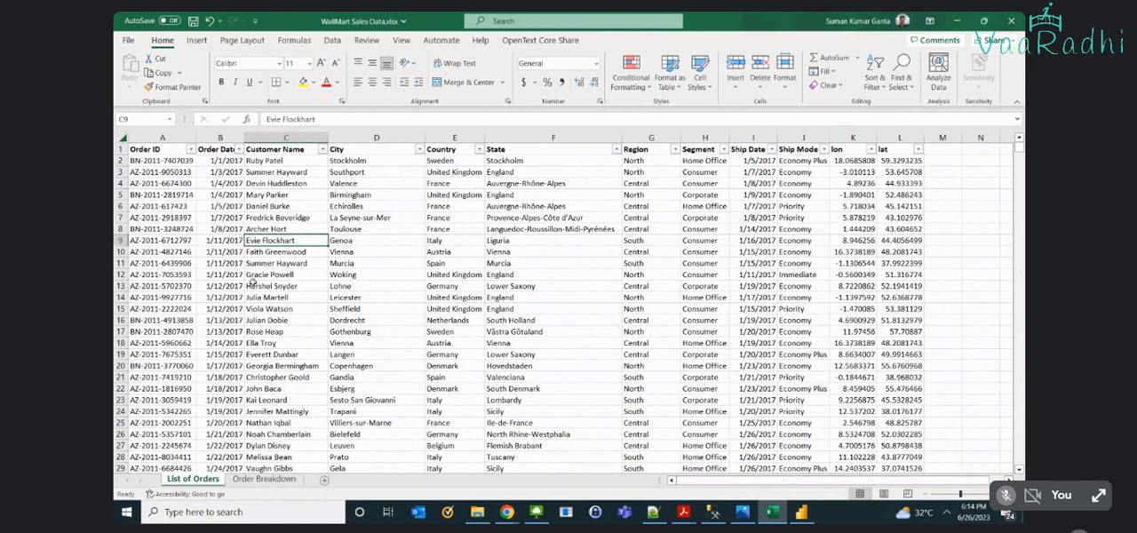
- Examine the first order's details in row 2 of List of Orders, from Order Date and Customer Name to Segment and Ship Date
ctrl+scroll(177, 191, up, 1)
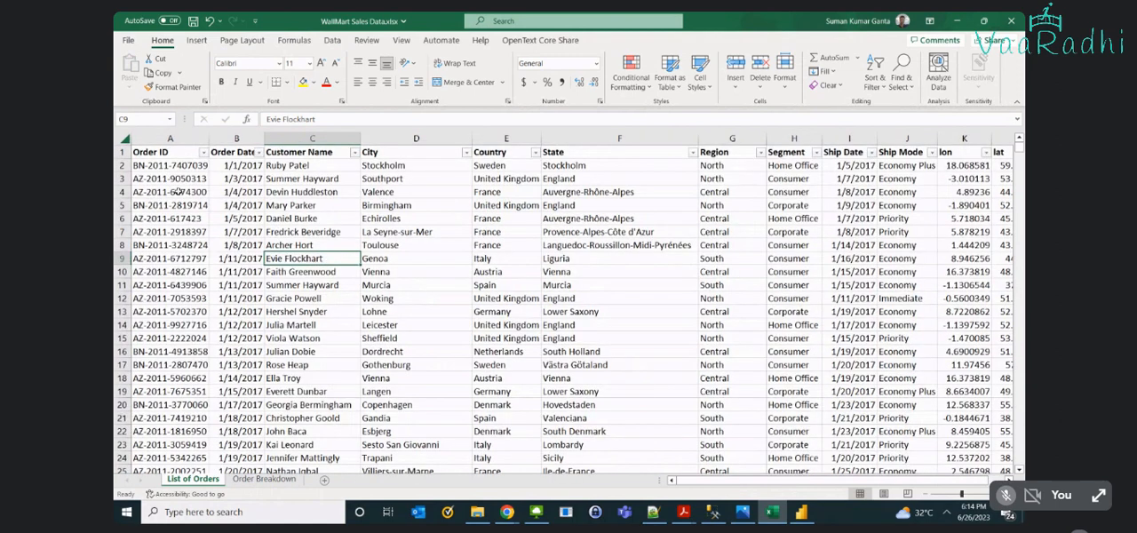
drag(303, 165, 523, 166)
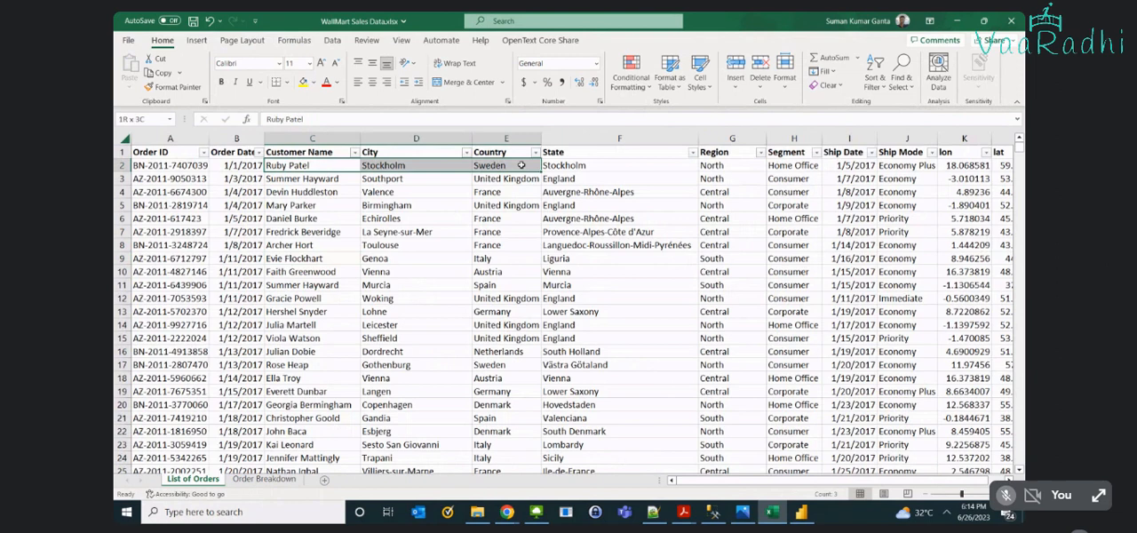
key(Left)
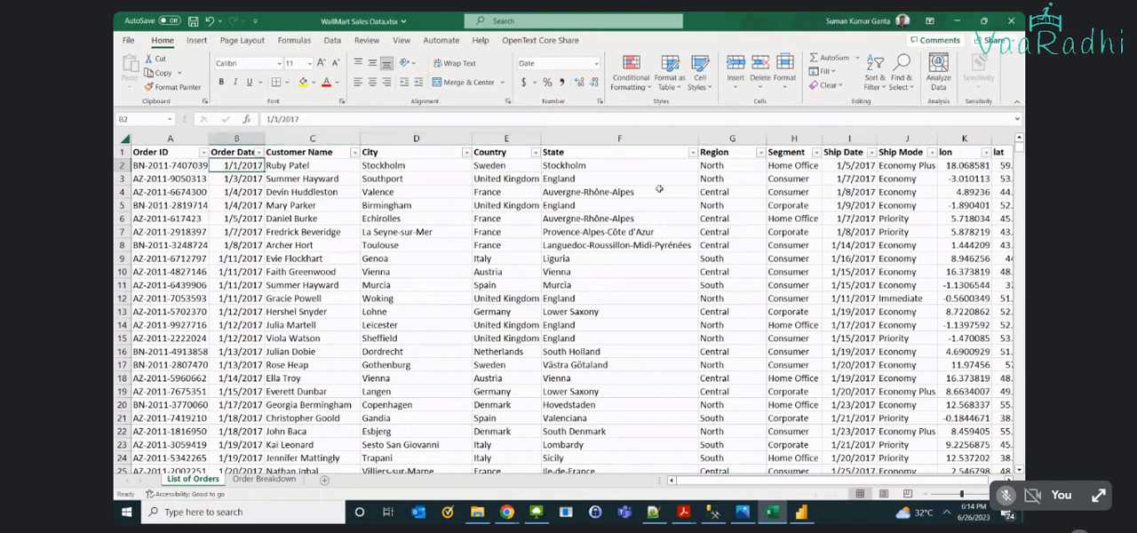
drag(391, 165, 833, 164)
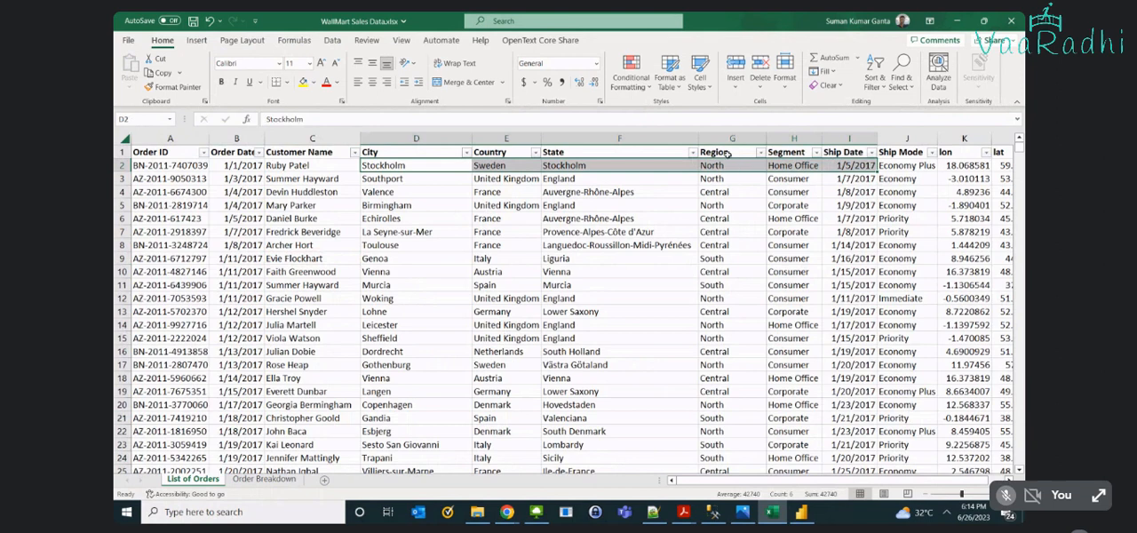
click(801, 165)
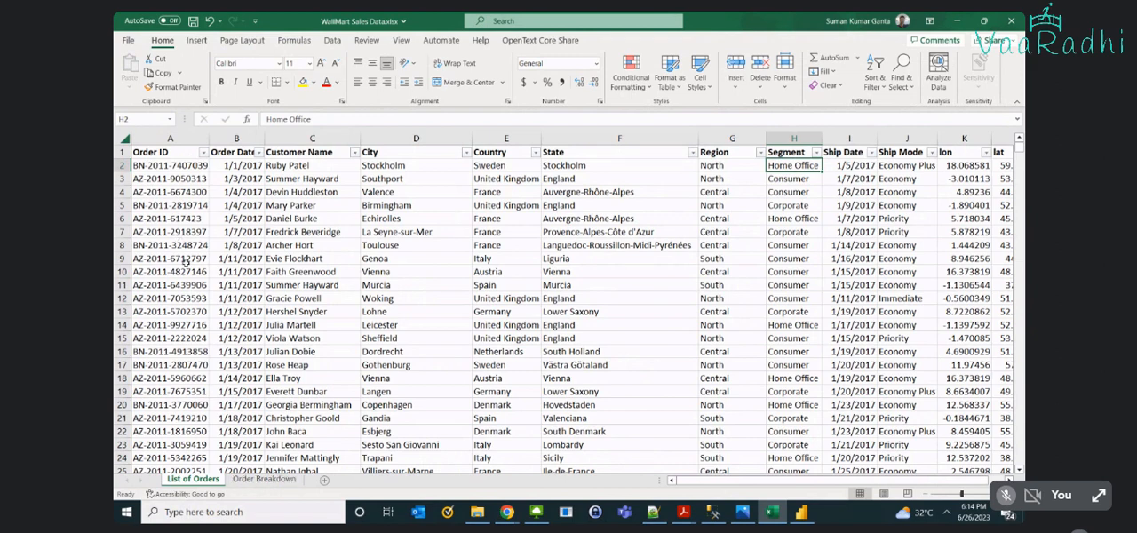
- Copy the Order ID in A17 of List of Orders and find its matching product lines in Order Breakdown
click(178, 364)
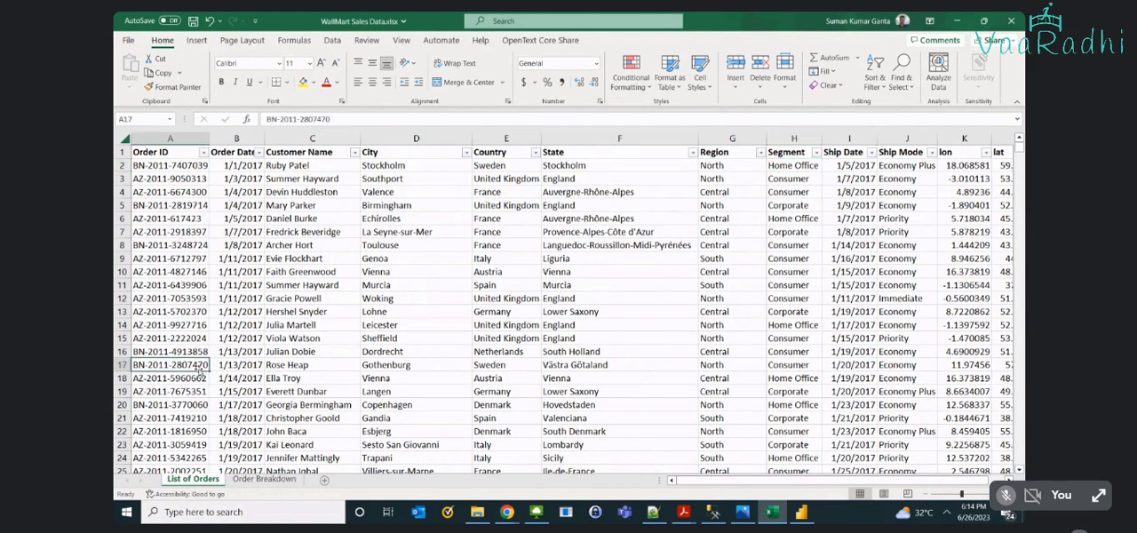
key(ctrl+c)
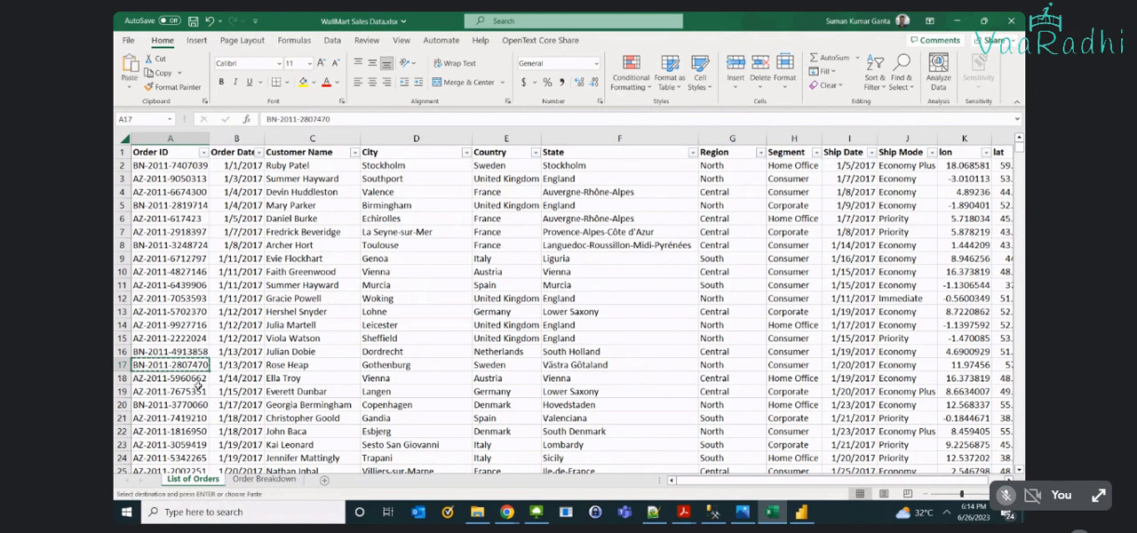
key(ctrl+Page_Down)
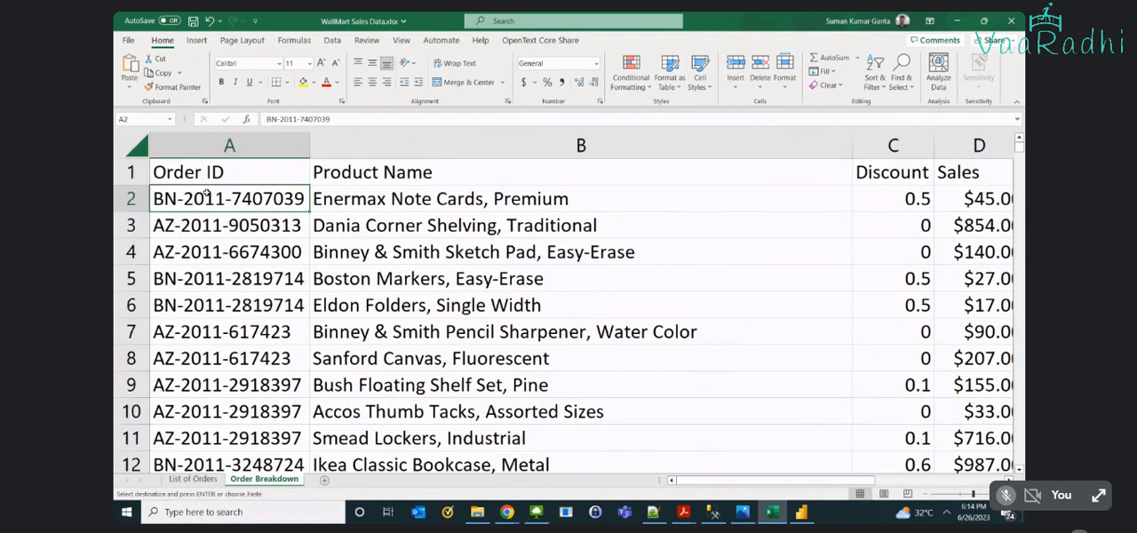
key(ctrl+f)
key(ctrl+v)
key(Return)
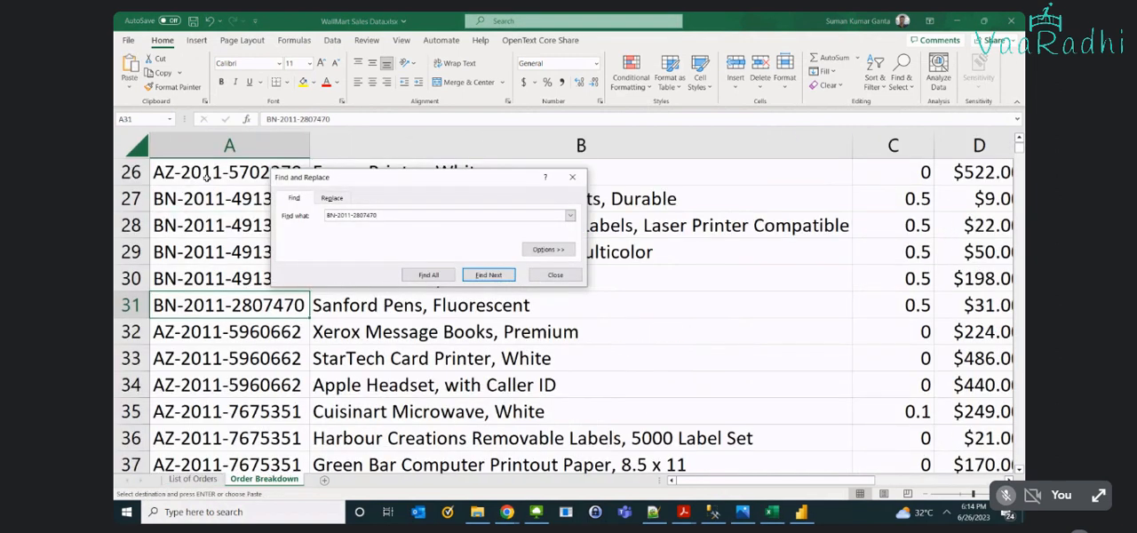
key(Escape)
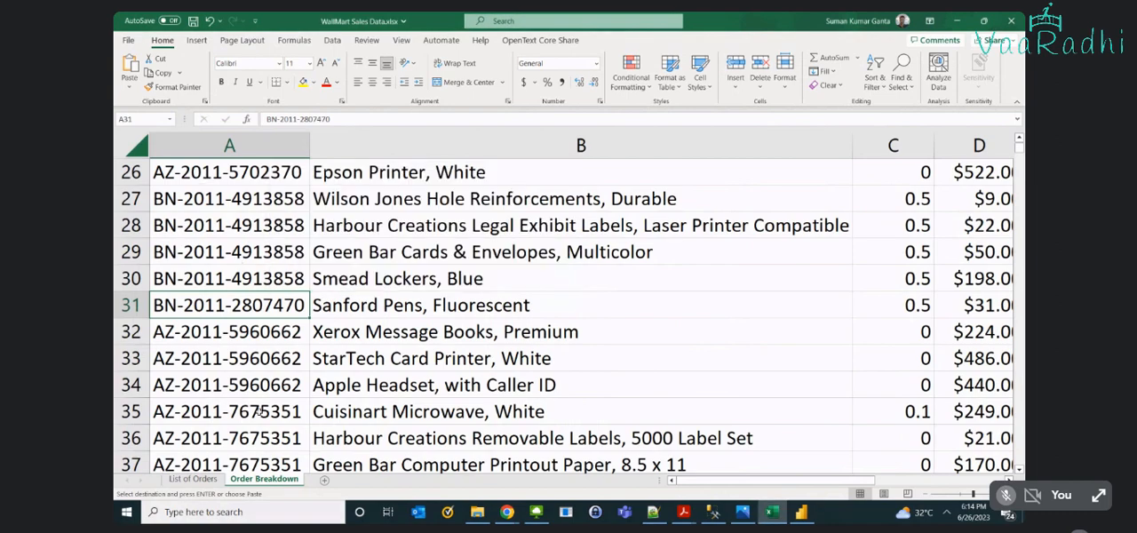
scroll(258, 412, down, 3)
- Copy the Order ID in A18 of List of Orders and find it in Order Breakdown
key(ctrl+Page_Up)
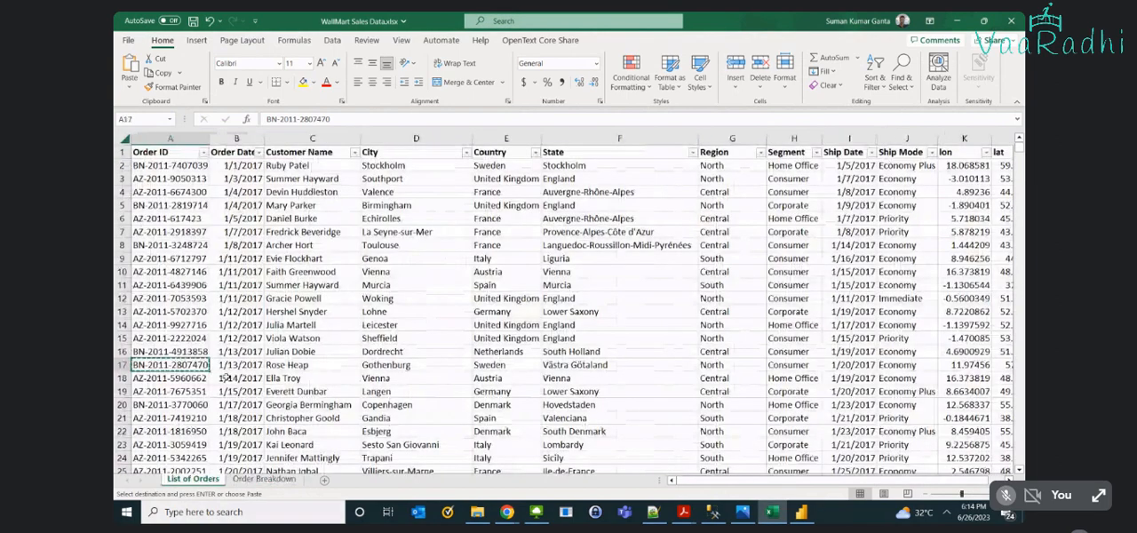
key(Escape)
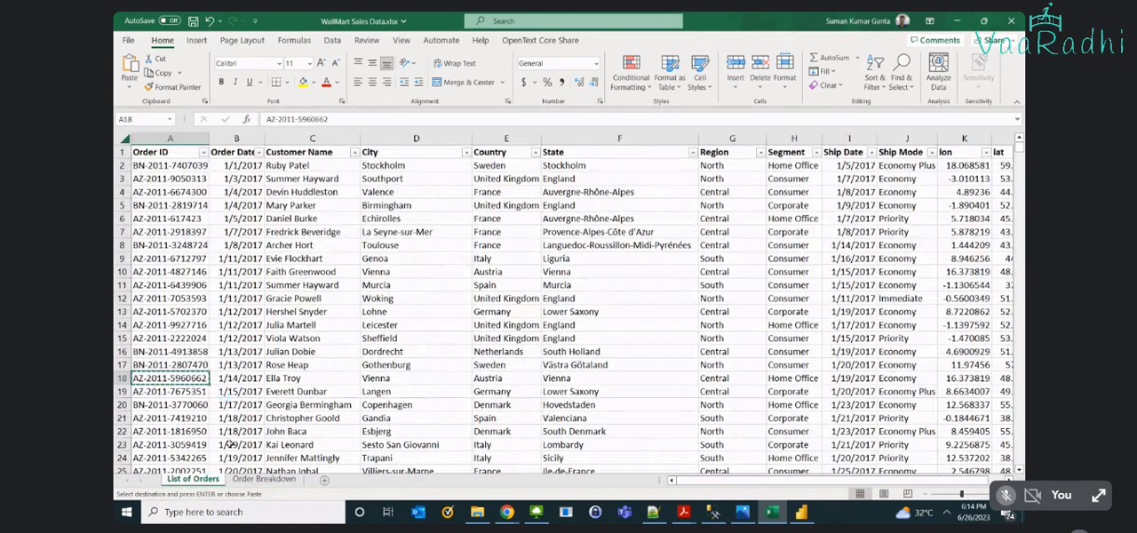
key(ctrl+Page_Down)
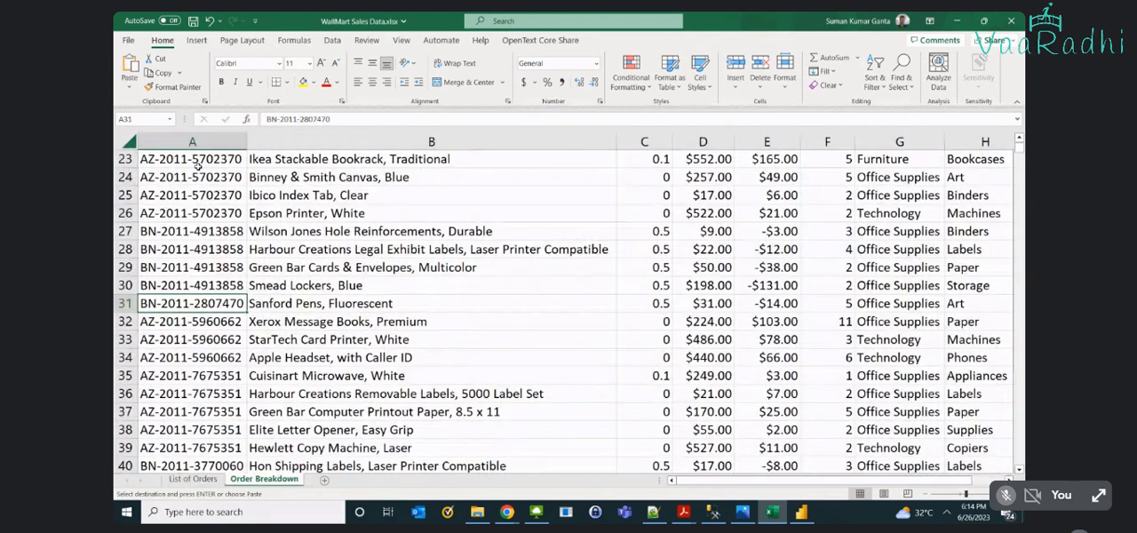
click(201, 177)
key(ctrl+f)
key(Return)
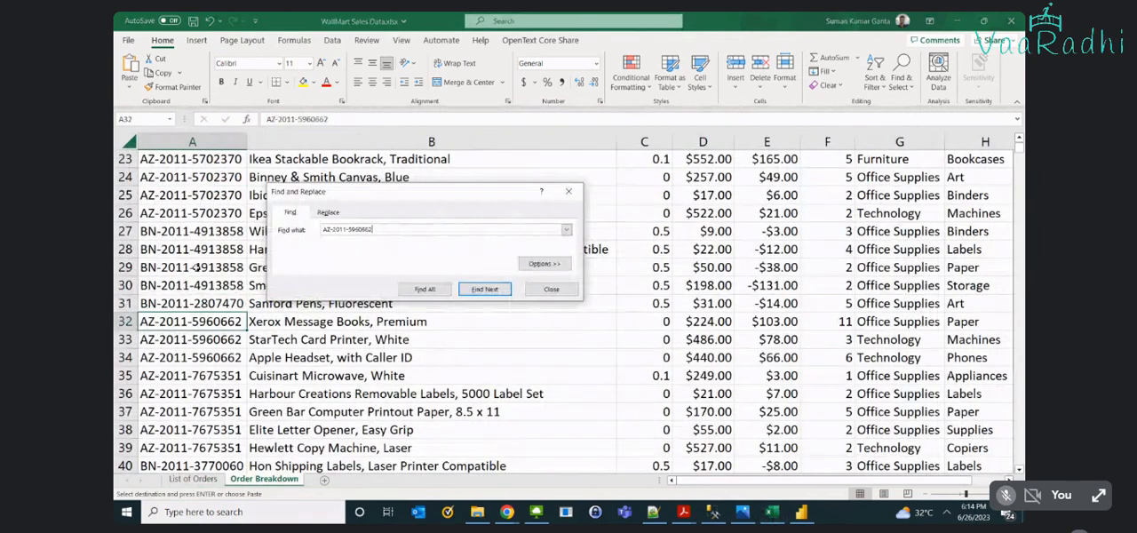
key(Escape)
- Fill the found order's Order ID and Product Name cells, A32:B34, with yellow and extend the selection through column E
drag(231, 318, 405, 359)
click(303, 81)
key(shift+Right)
key(shift+Right)
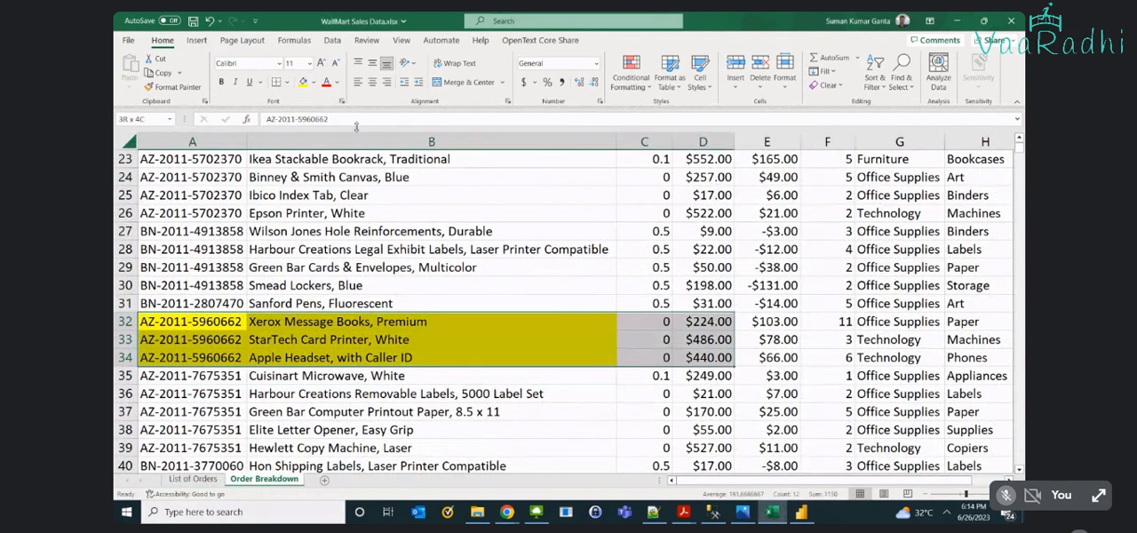
key(shift+Right)
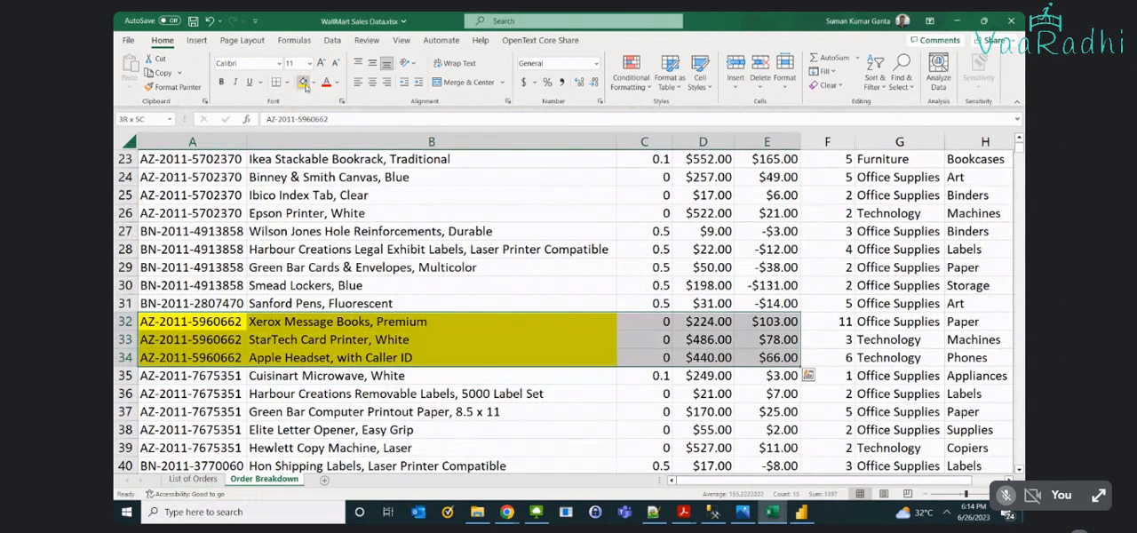
click(698, 355)
scroll(696, 352, up, 6)
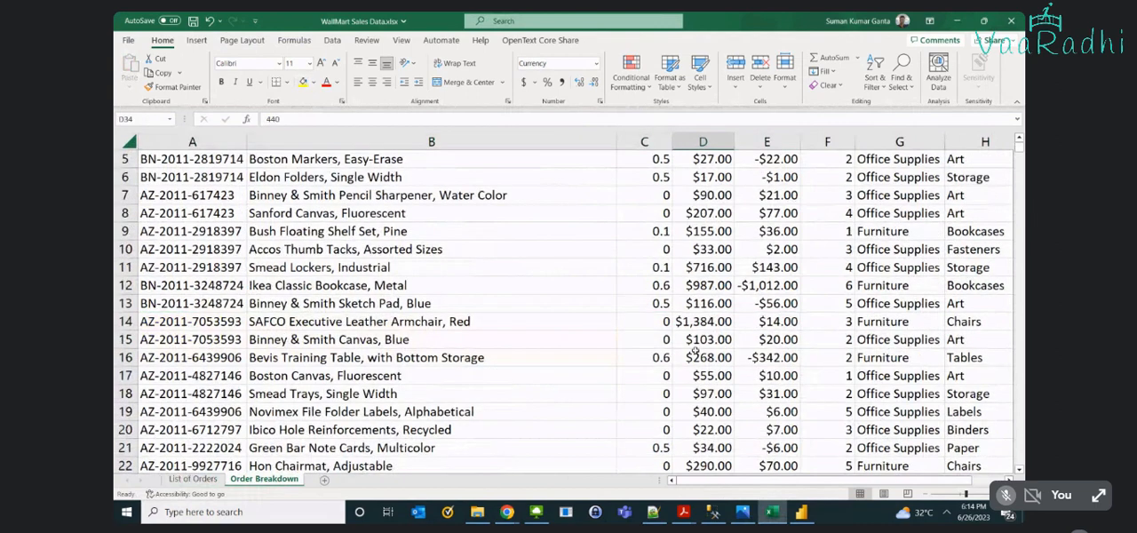
- Compare the Sales and Cost Price values of the yellow product lines in rows 32 to 34 of Order Breakdown
scroll(695, 353, up, 2)
click(755, 165)
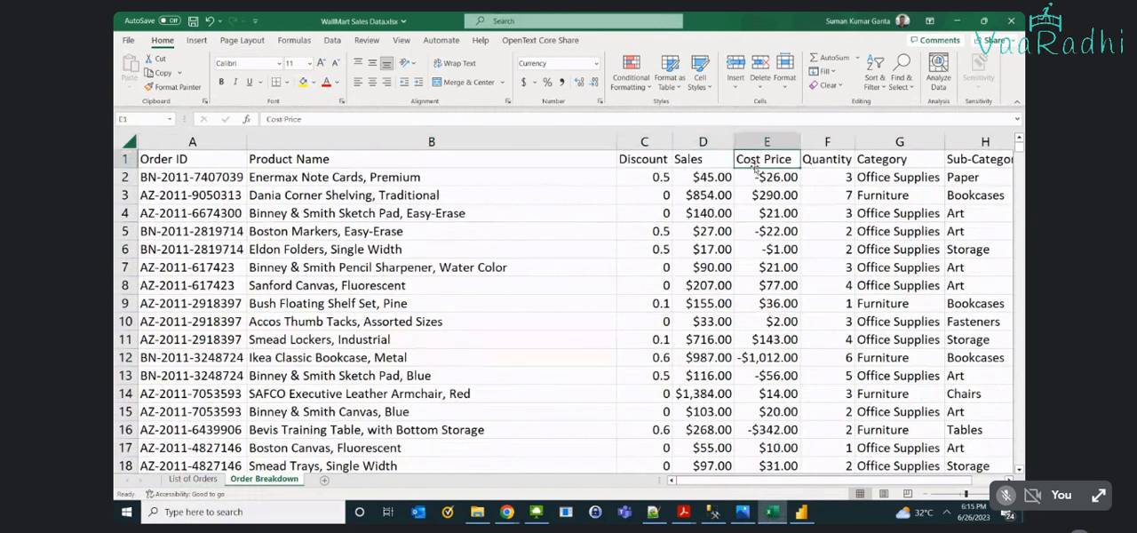
scroll(764, 249, down, 9)
drag(702, 231, 702, 265)
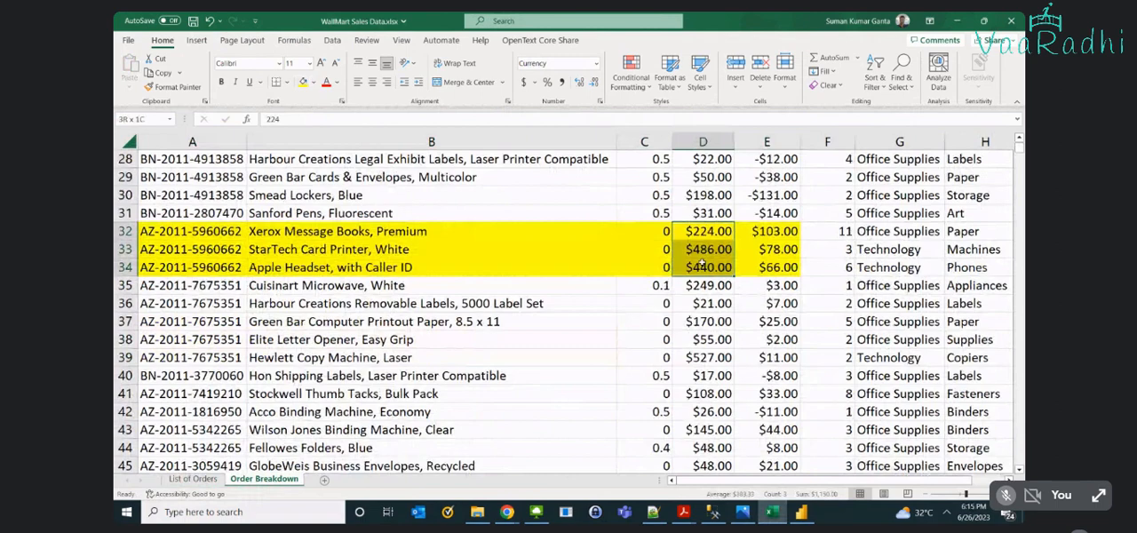
drag(766, 231, 763, 268)
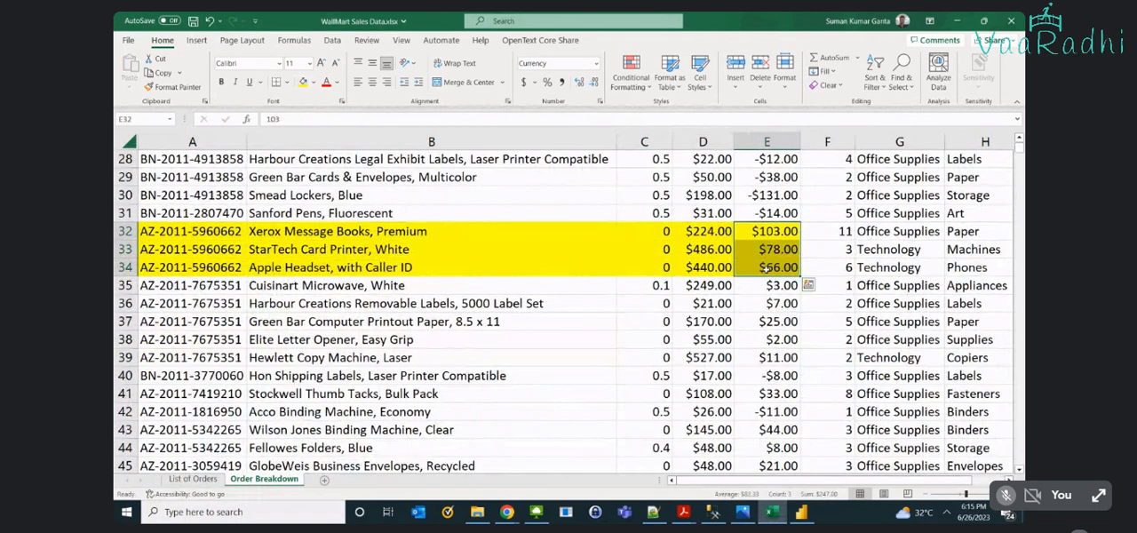
click(716, 231)
scroll(799, 268, up, 7)
scroll(800, 268, up, 2)
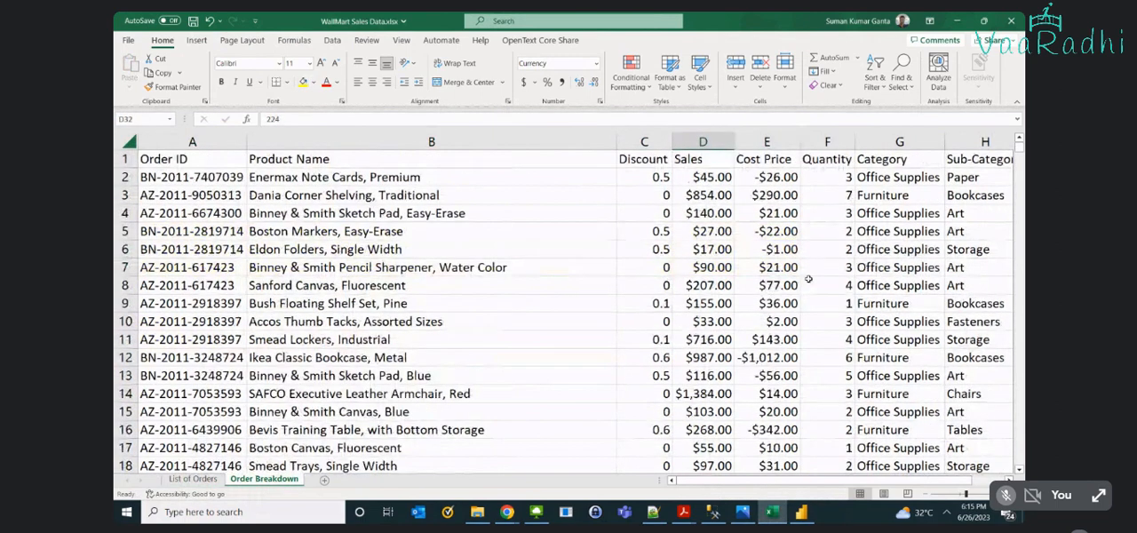
- Review the Category, Sub-Category and Return Status columns of Order Breakdown
drag(854, 483, 887, 483)
scroll(851, 391, down, 3)
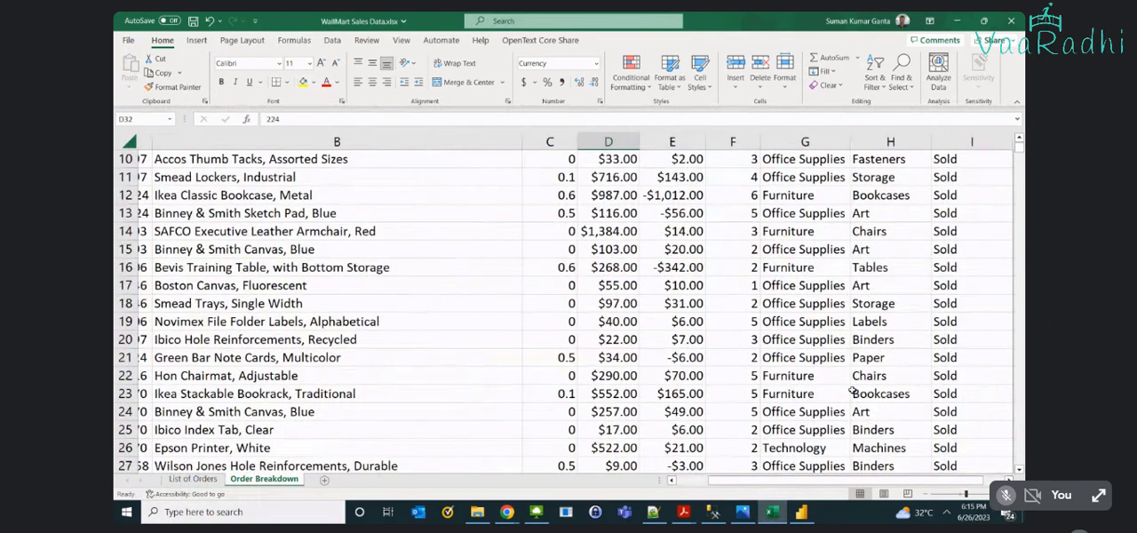
scroll(851, 391, down, 4)
scroll(851, 391, up, 7)
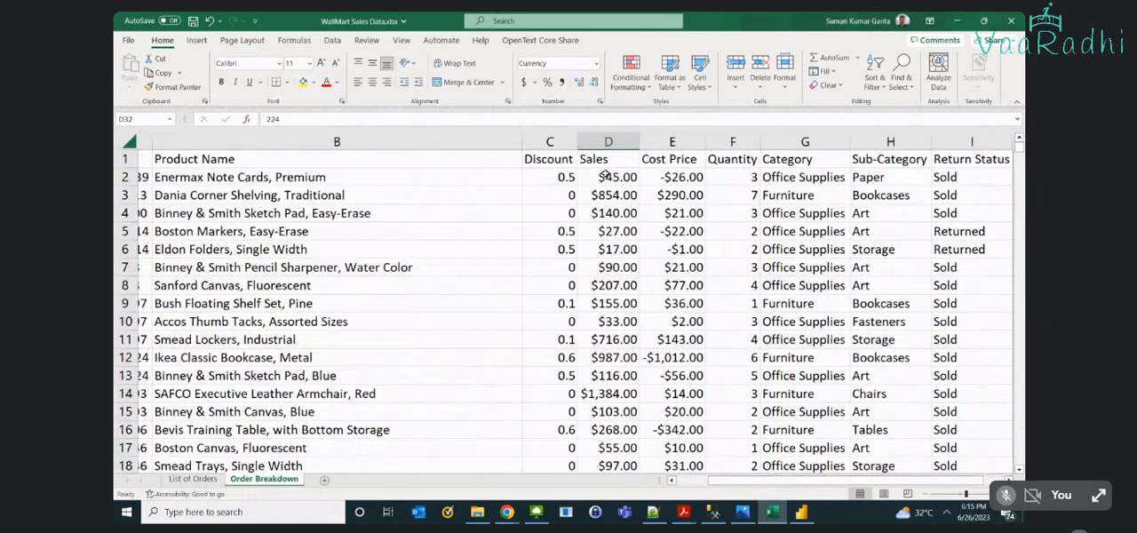
- Examine the Discount, Sales, Cost Price and Quantity values of the first product line in C1:F2
click(606, 177)
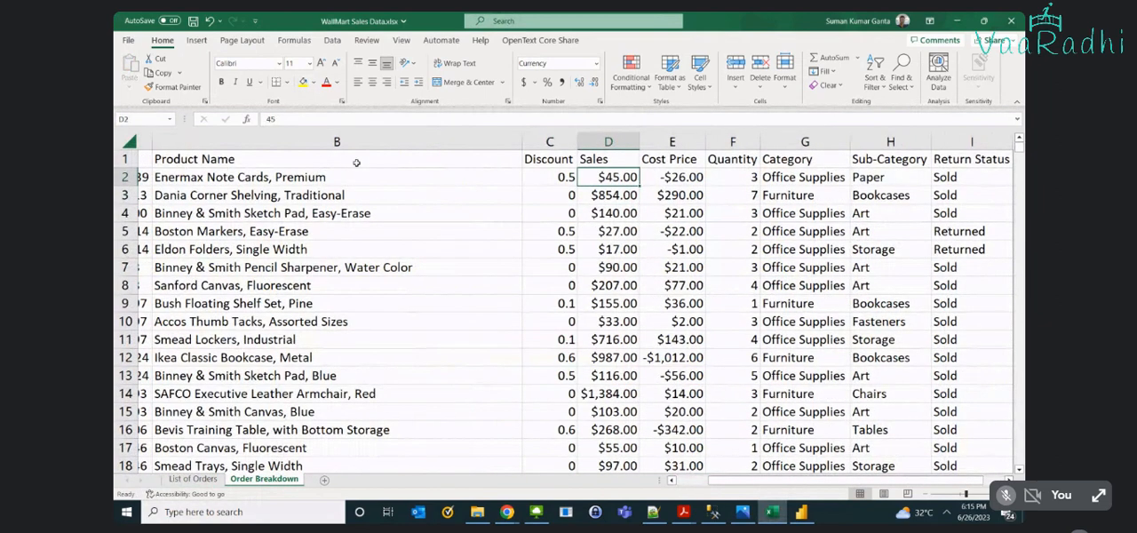
click(520, 177)
click(533, 177)
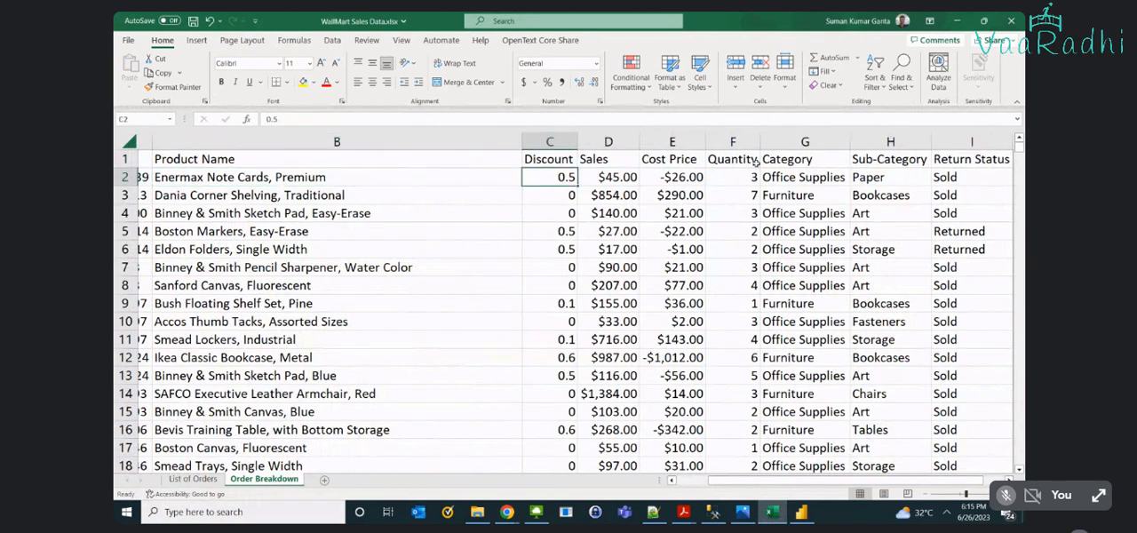
click(751, 175)
click(549, 142)
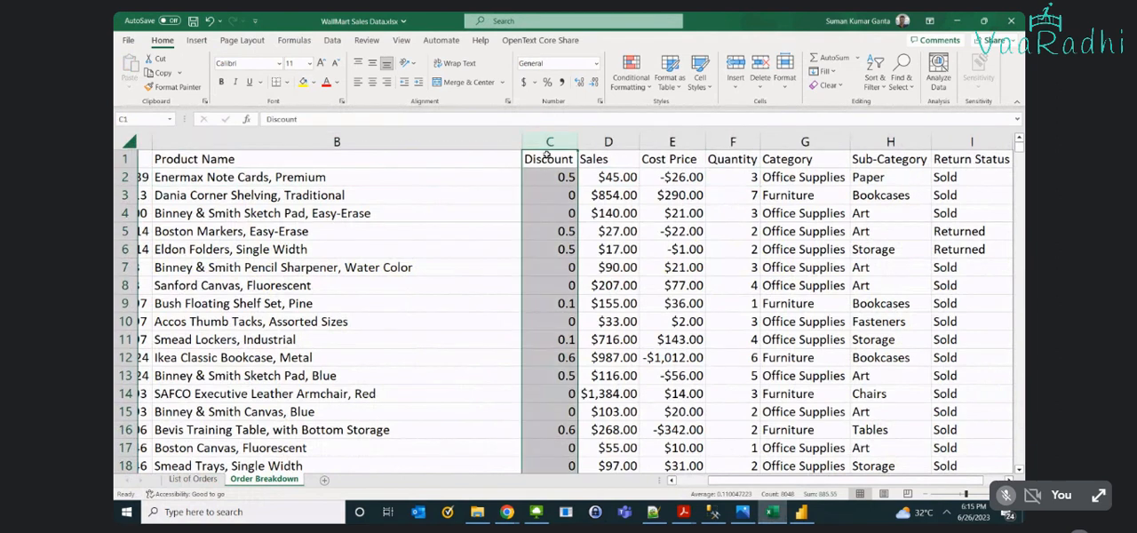
drag(549, 159, 728, 177)
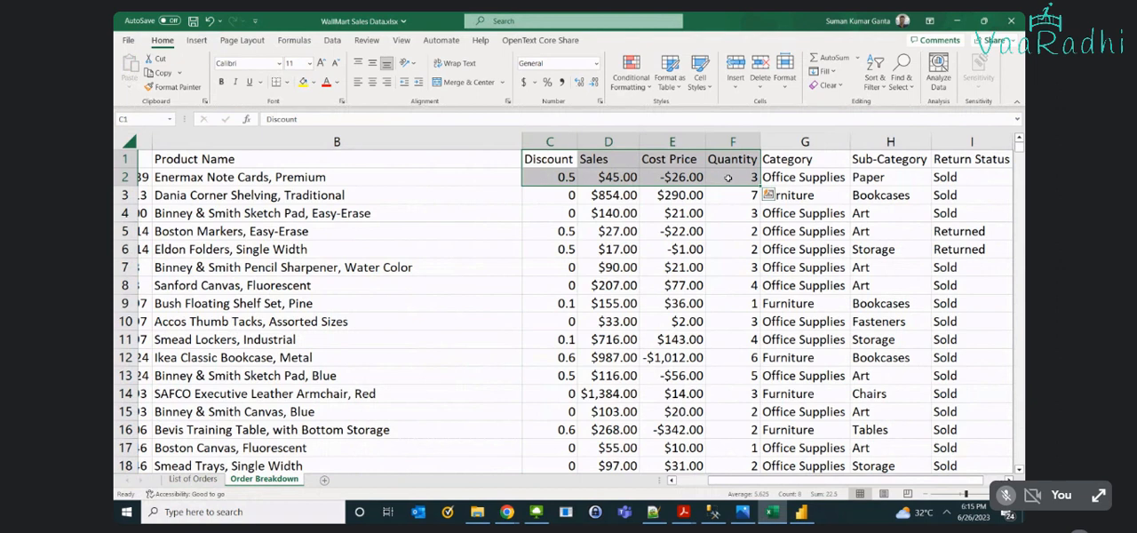
drag(839, 482, 805, 488)
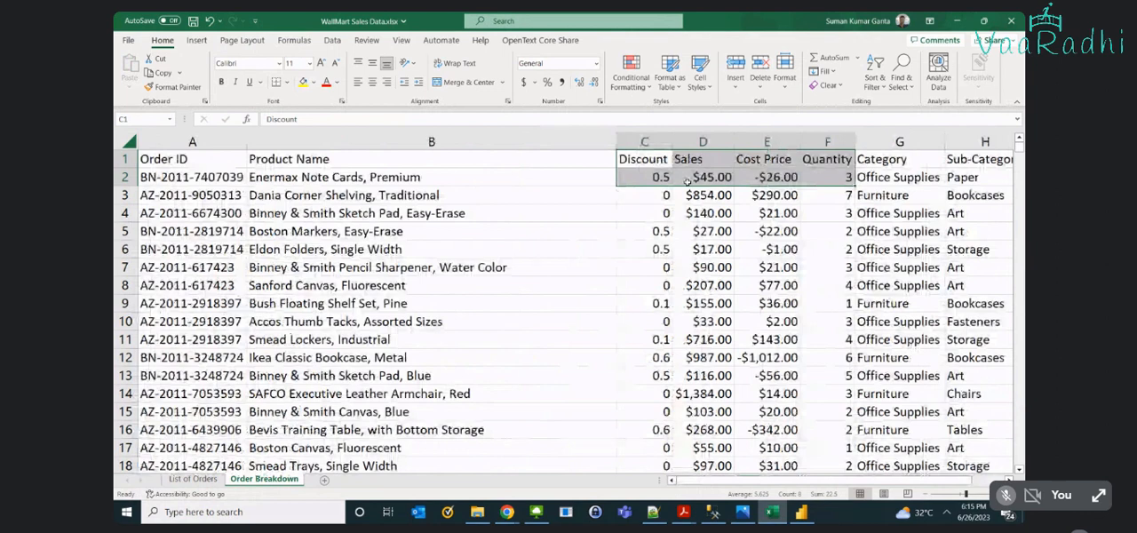
- Select the Discount and Sales cells C1:D2 together with the Quantity cells F1:F2 as the sales calculation's inputs
click(769, 143)
drag(643, 159, 689, 177)
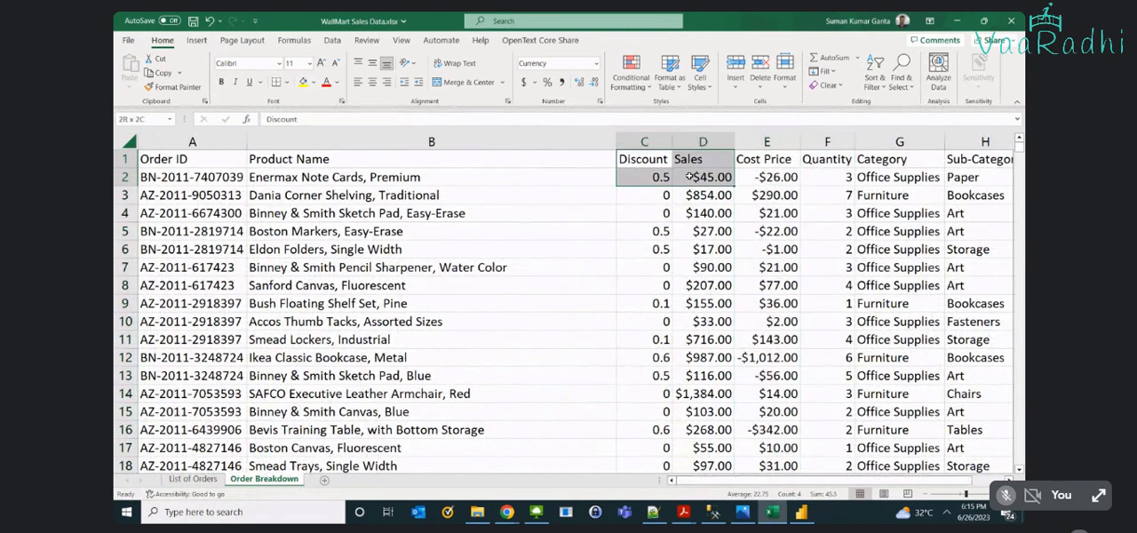
ctrl+drag(827, 160, 839, 178)
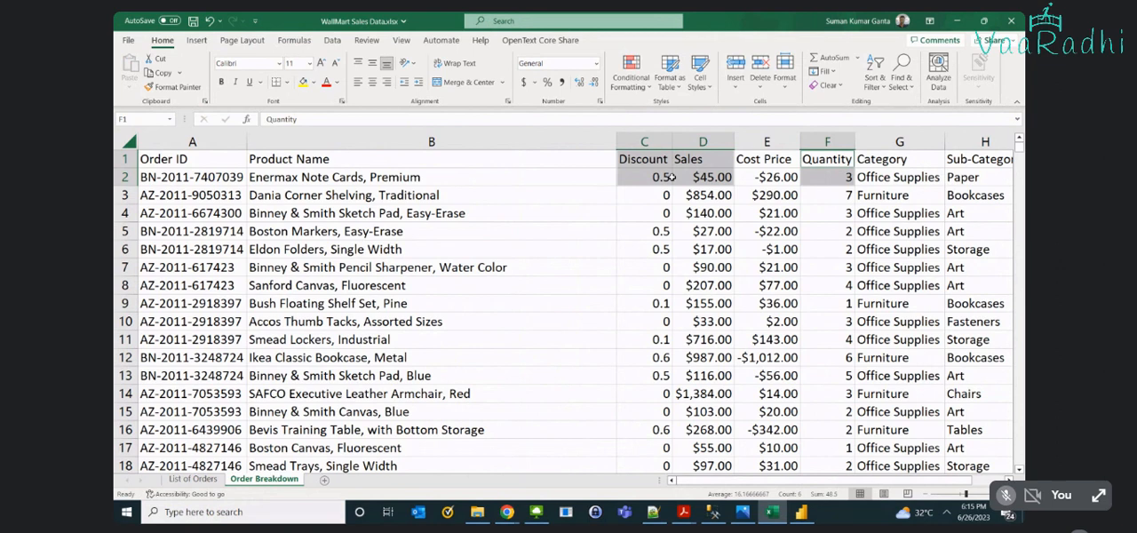
- Switch to Power BI Desktop and add a calculated column named Sales Amount to the List of Orders table
key(alt+Tab)
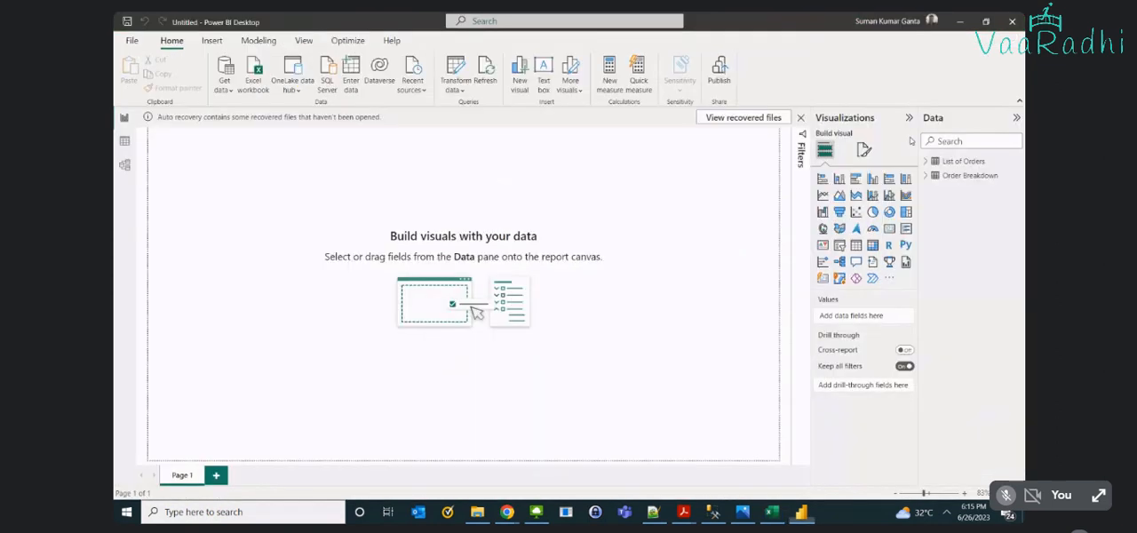
click(124, 141)
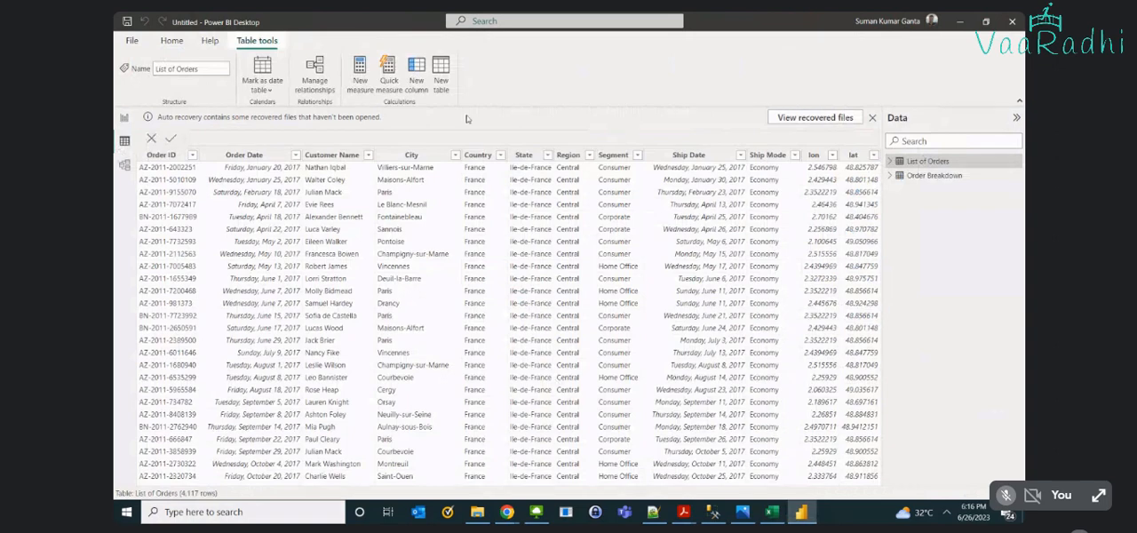
click(414, 85)
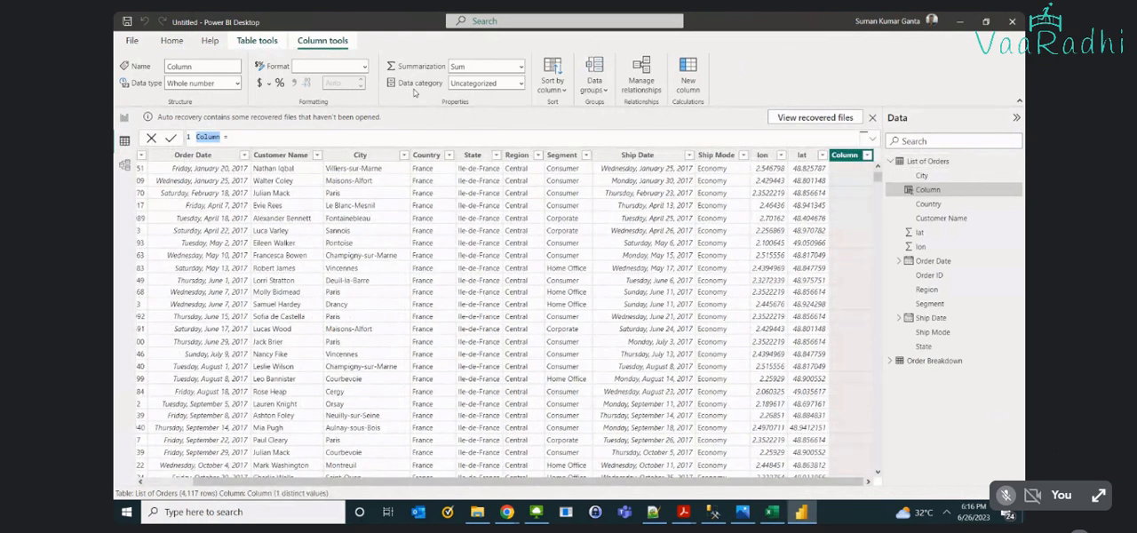
text(Total)
key(BackSpace)
key(BackSpace)
key(BackSpace)
key(BackSpace)
key(BackSpace)
text(Sales Amount)
- Try to reference the Order Breakdown table in the Sales Amount formula by looking through the suggestions for "order"
key(alt+Tab)
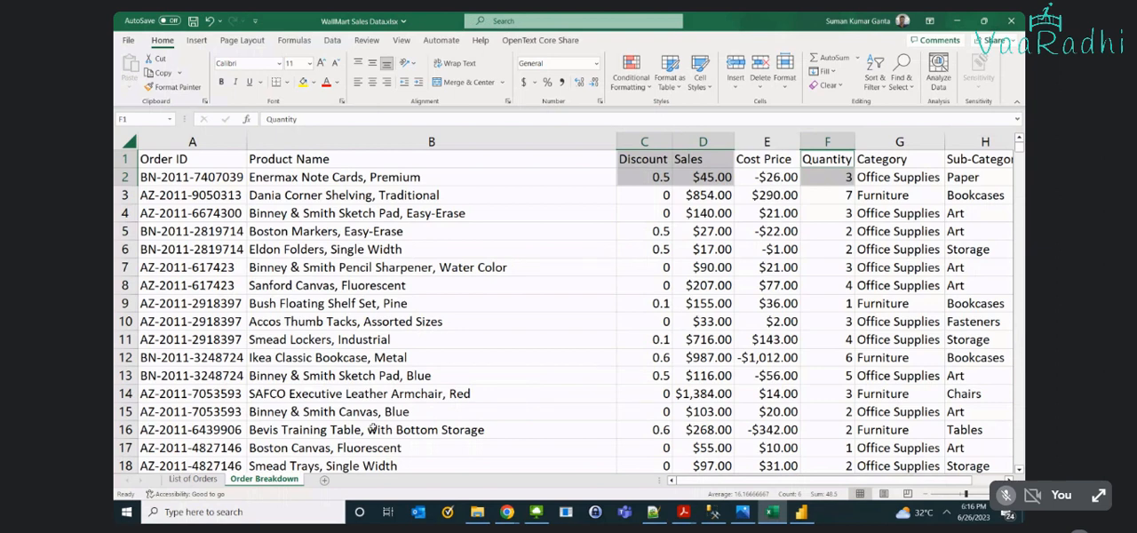
key(alt+Tab)
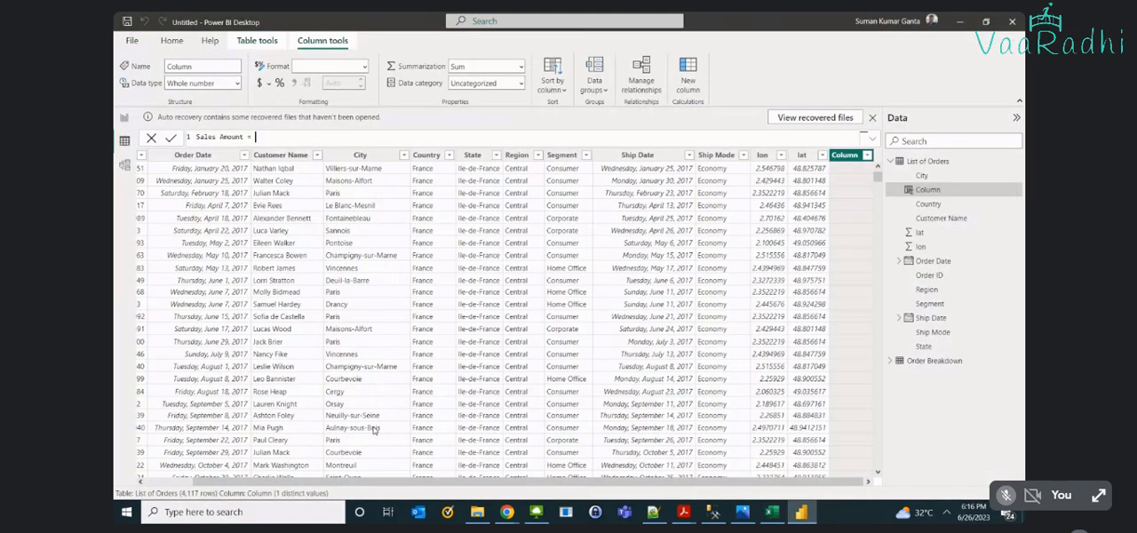
text(order)
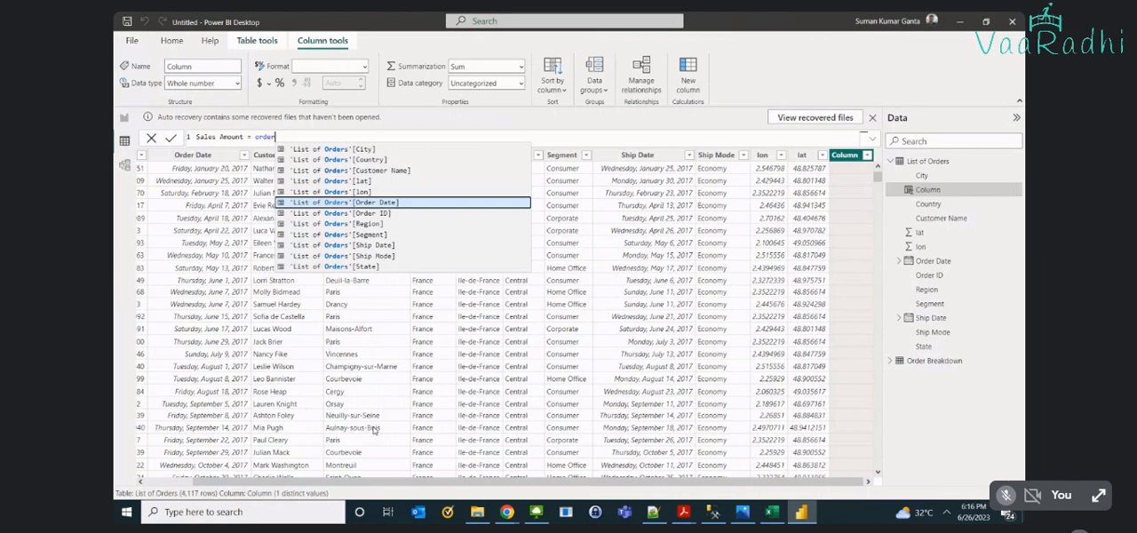
text( b)
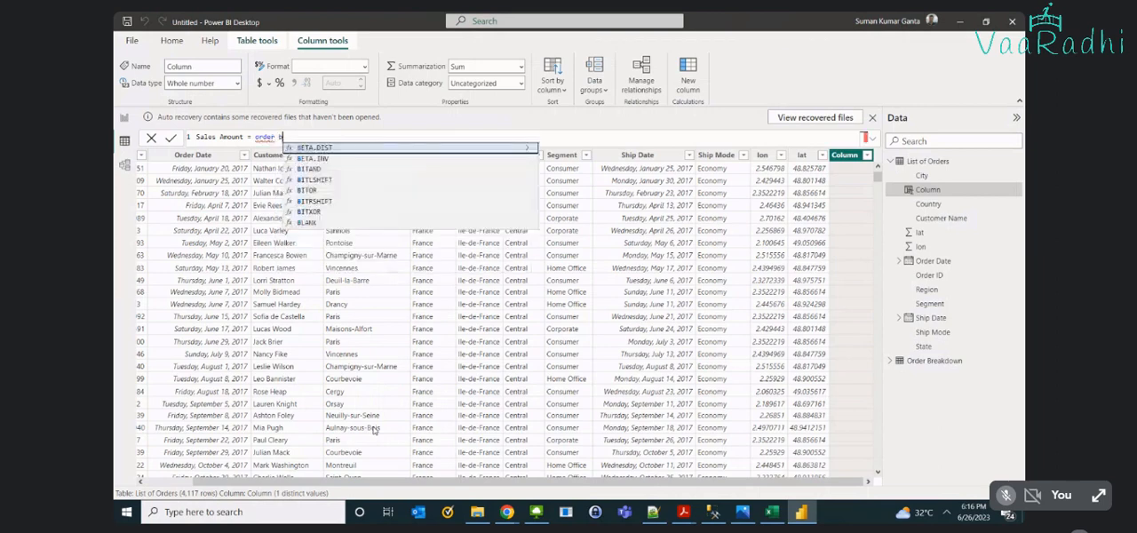
key(BackSpace)
key(BackSpace)
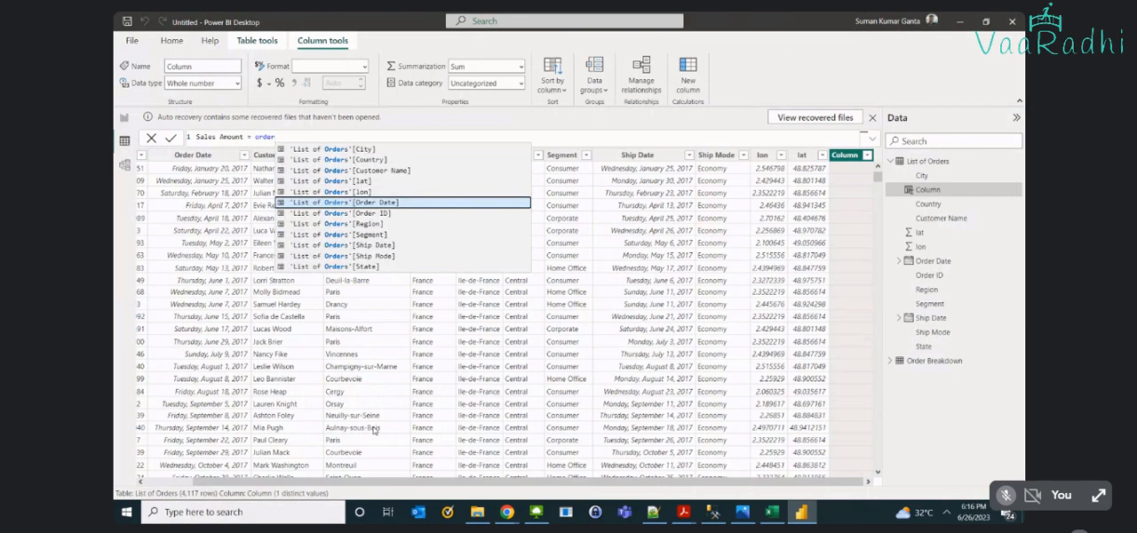
key(Down)
key(Down)
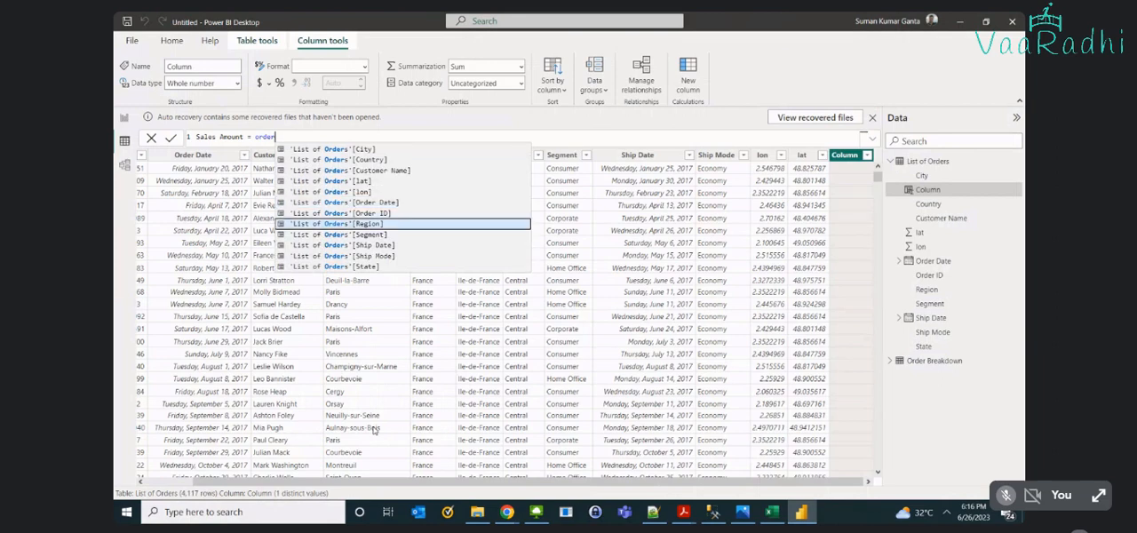
key(Down)
key(Down)
key(Down)
key(Down)
scroll(410, 236, up, 1)
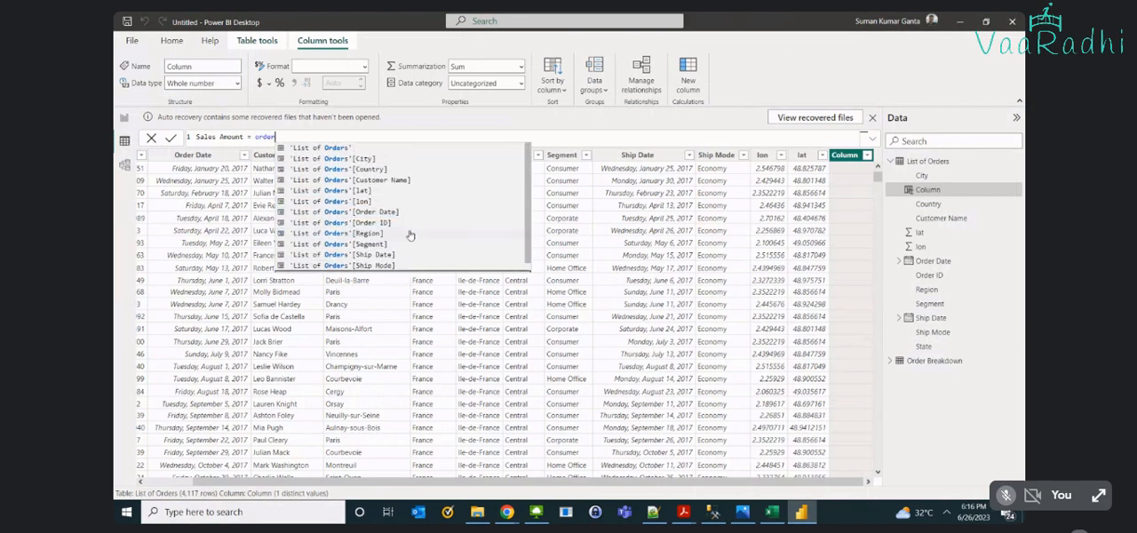
key(Down)
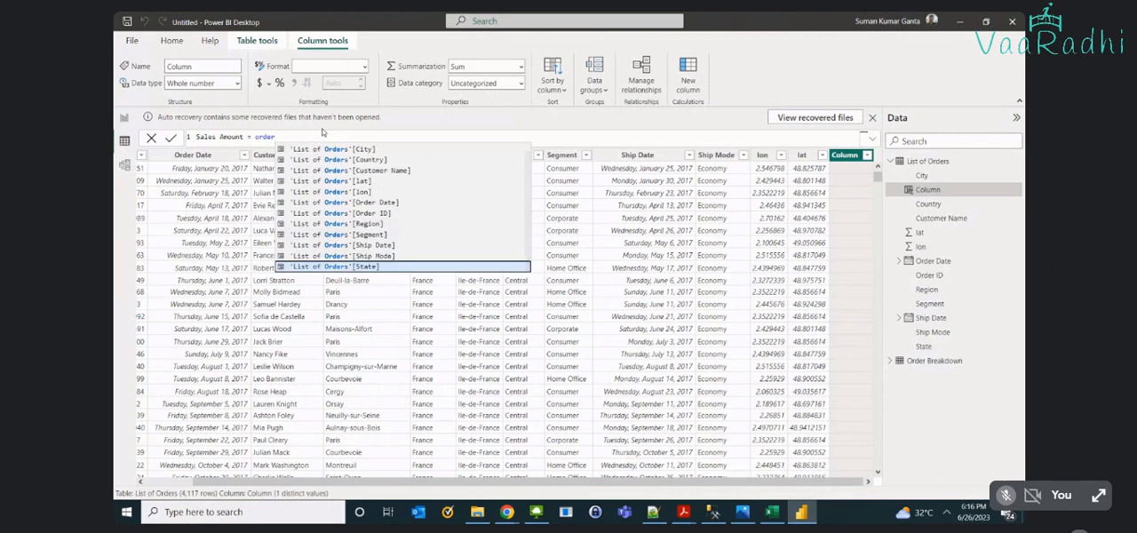
key(ctrl+shift+Left)
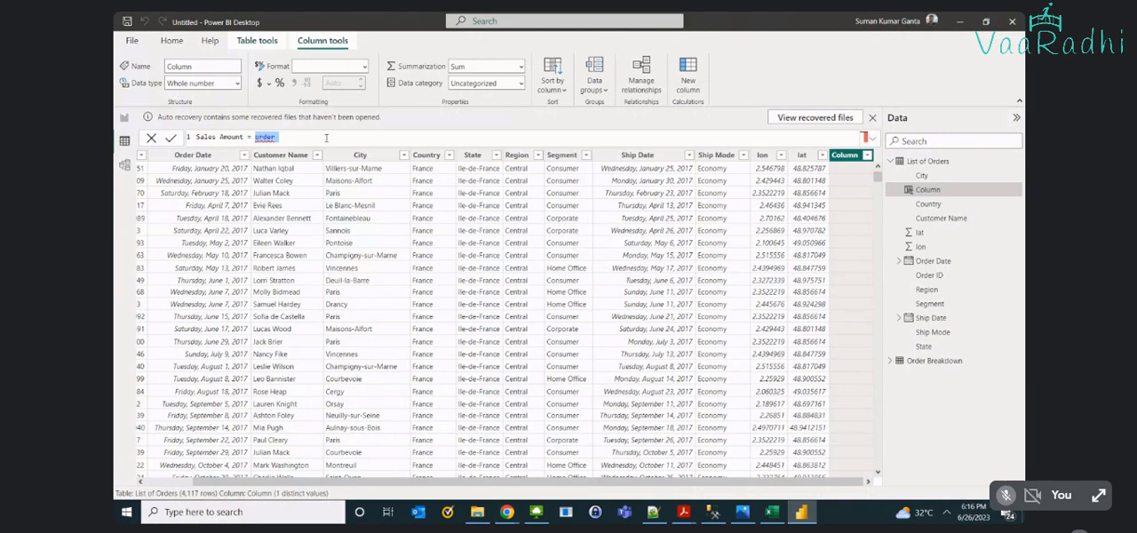
- Expand the Order Breakdown table's fields and view its Sales and Quantity columns
click(933, 361)
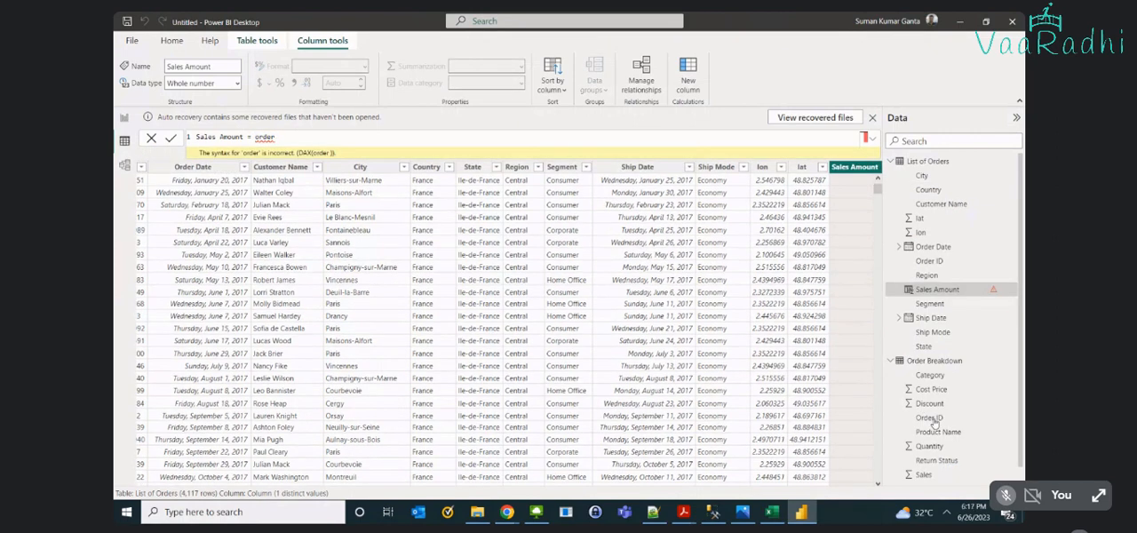
key(alt)
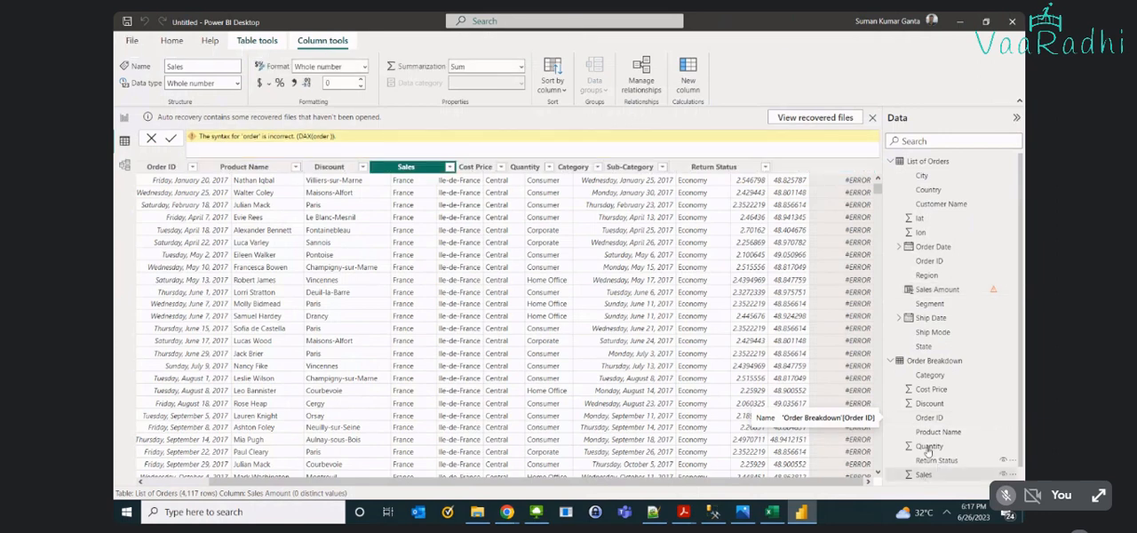
click(929, 446)
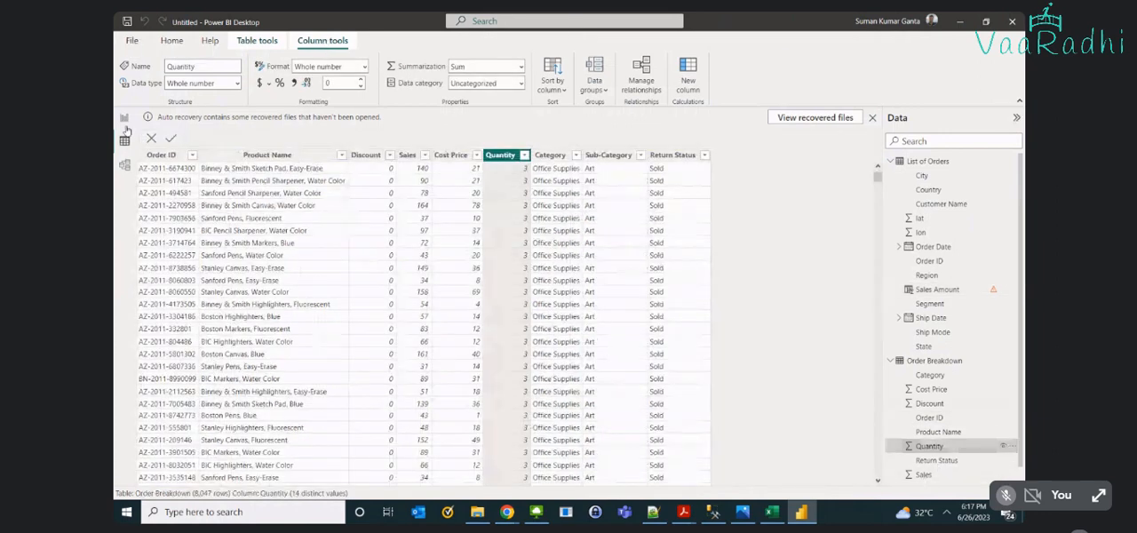
- Reopen the Sales Amount column of List of Orders and clear its formula after the equals sign
click(927, 161)
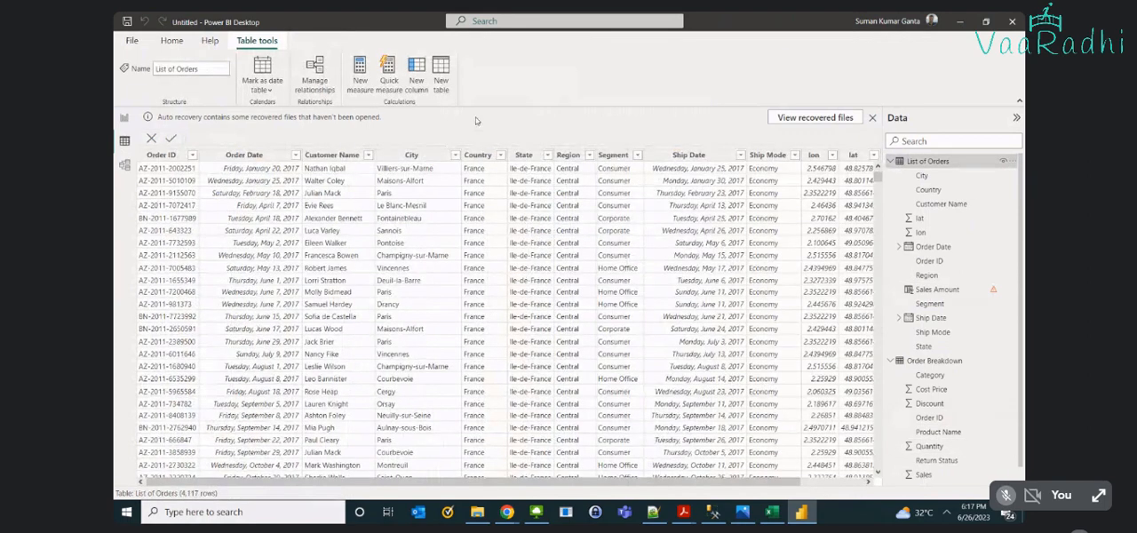
drag(777, 482, 877, 497)
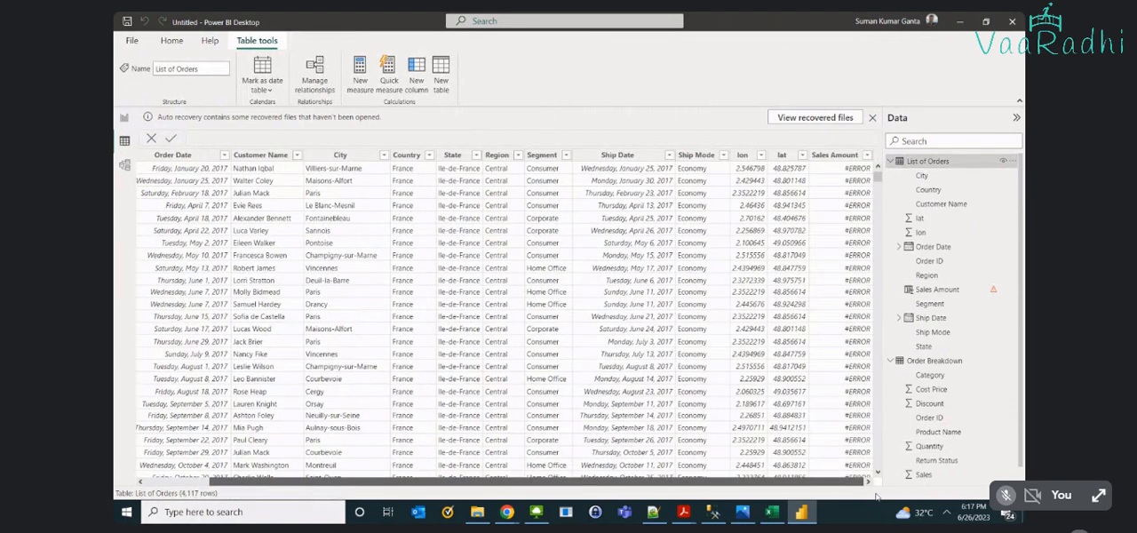
click(834, 157)
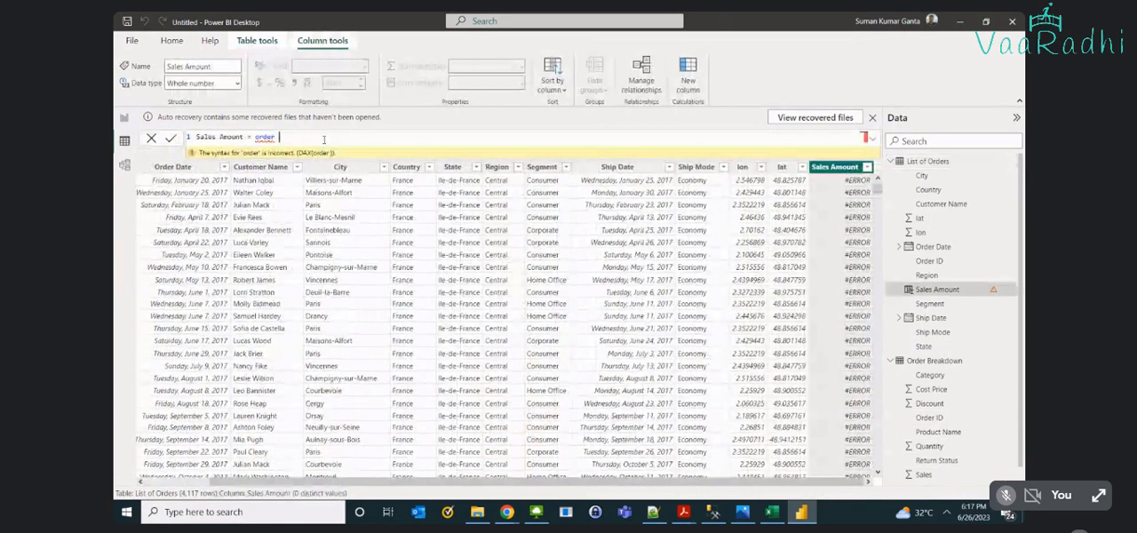
key(BackSpace)
key(BackSpace)
key(BackSpace)
key(BackSpace)
key(BackSpace)
key(BackSpace)
text(sales)
key(BackSpace)
key(BackSpace)
key(BackSpace)
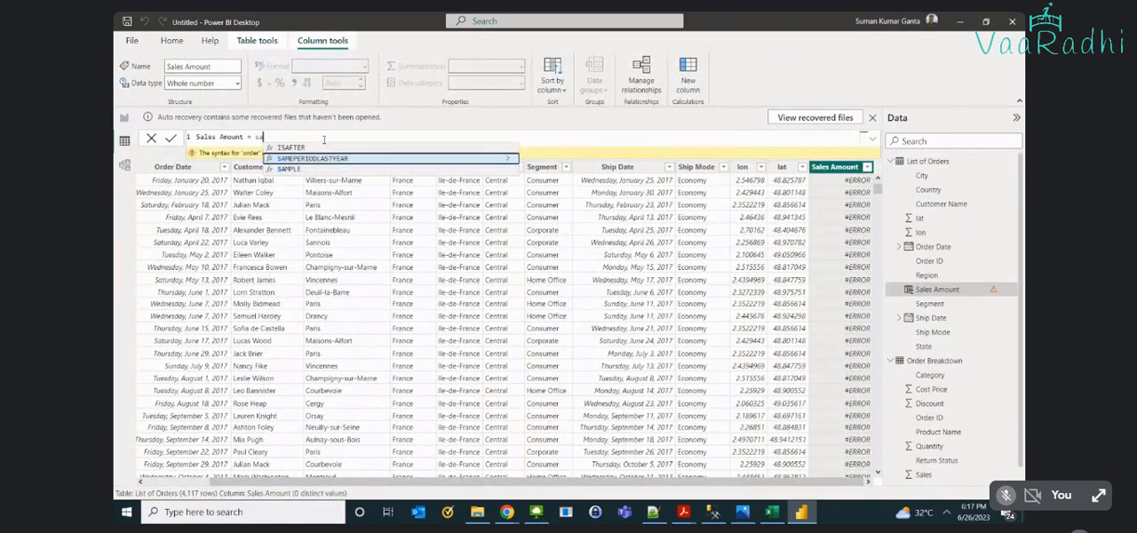
key(BackSpace)
key(BackSpace)
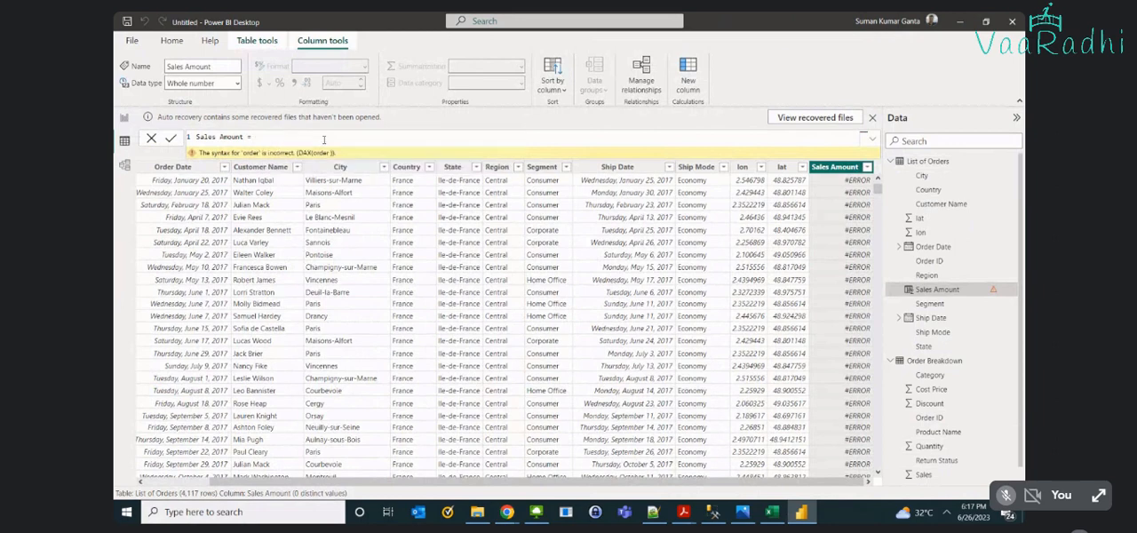
text(')
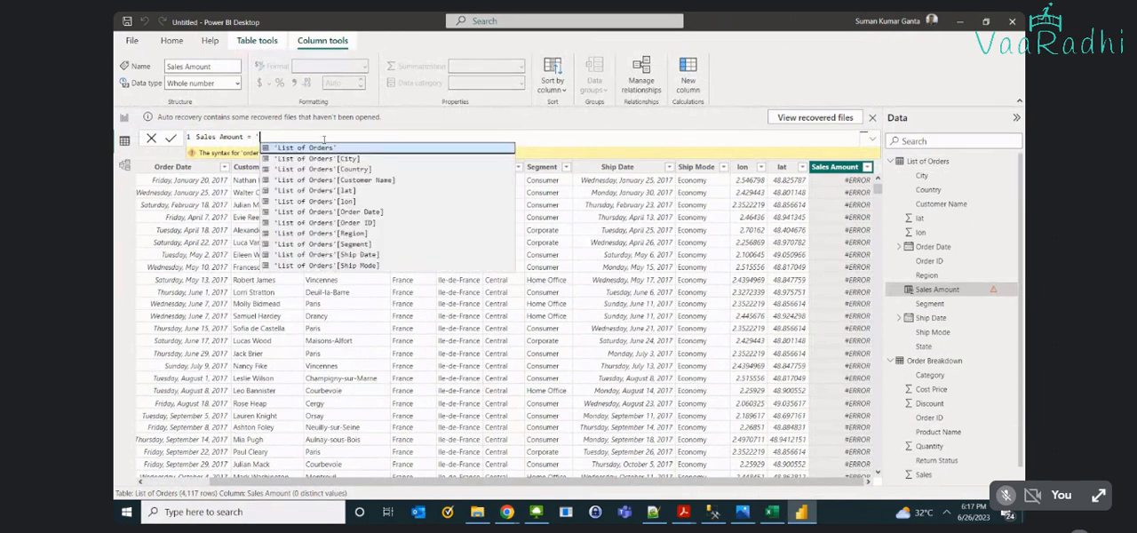
text(order)
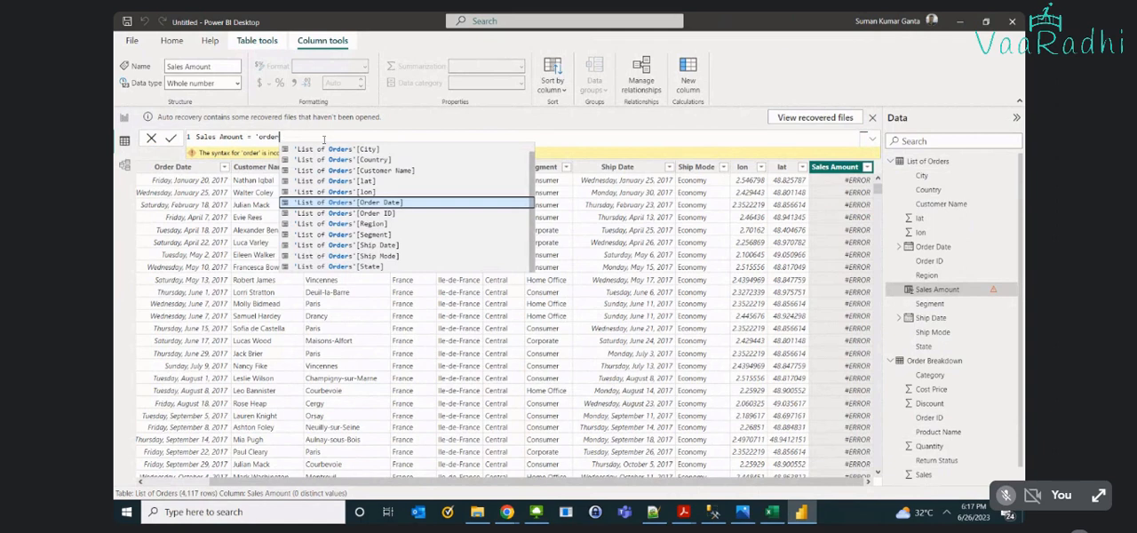
key(Escape)
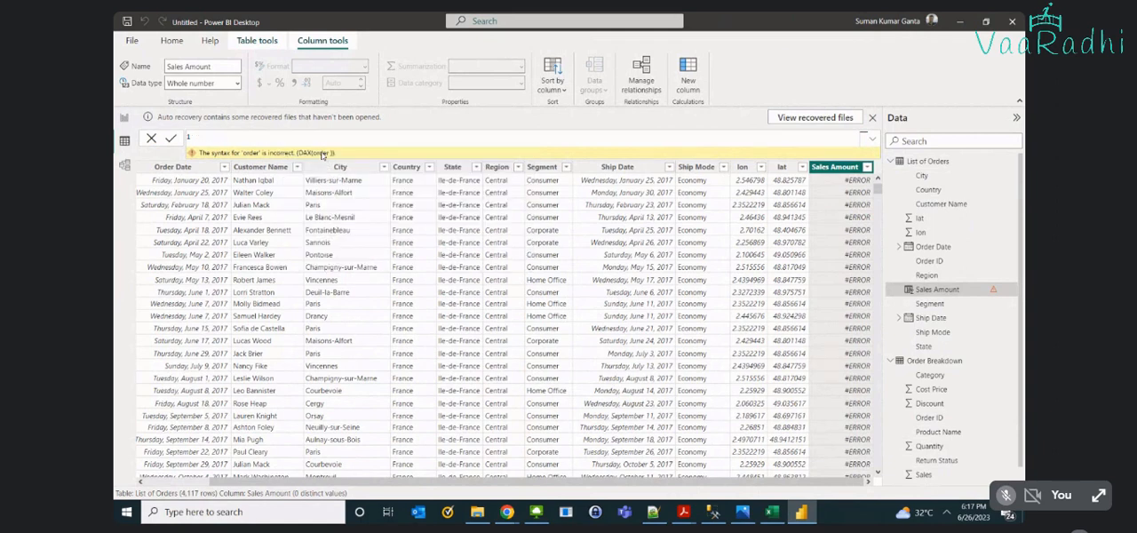
- Delete the Sales Amount column from the List of Orders table and add a new calculated column to the Order Breakdown table
right_click(839, 168)
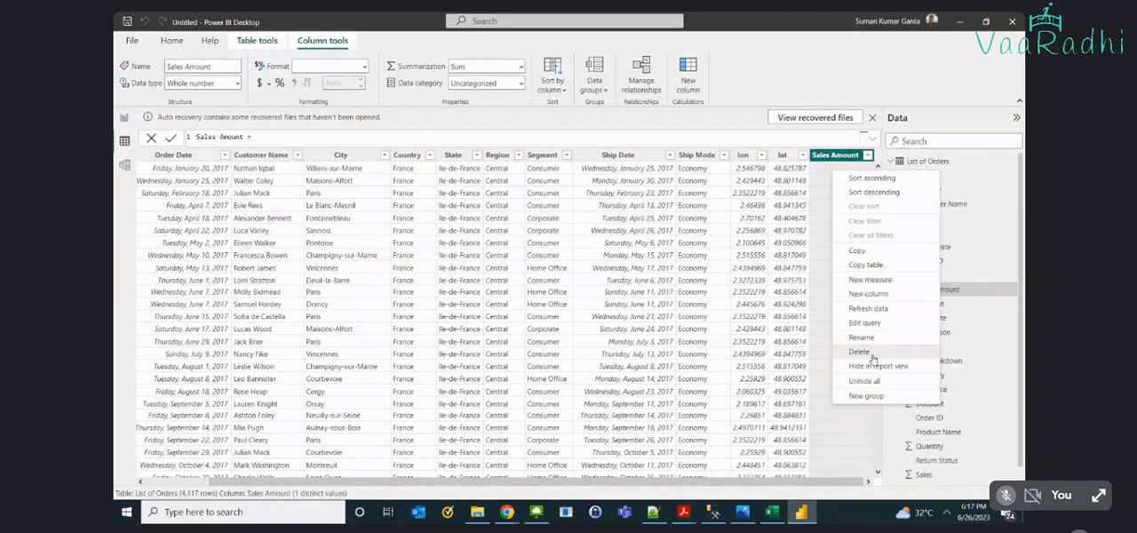
click(860, 352)
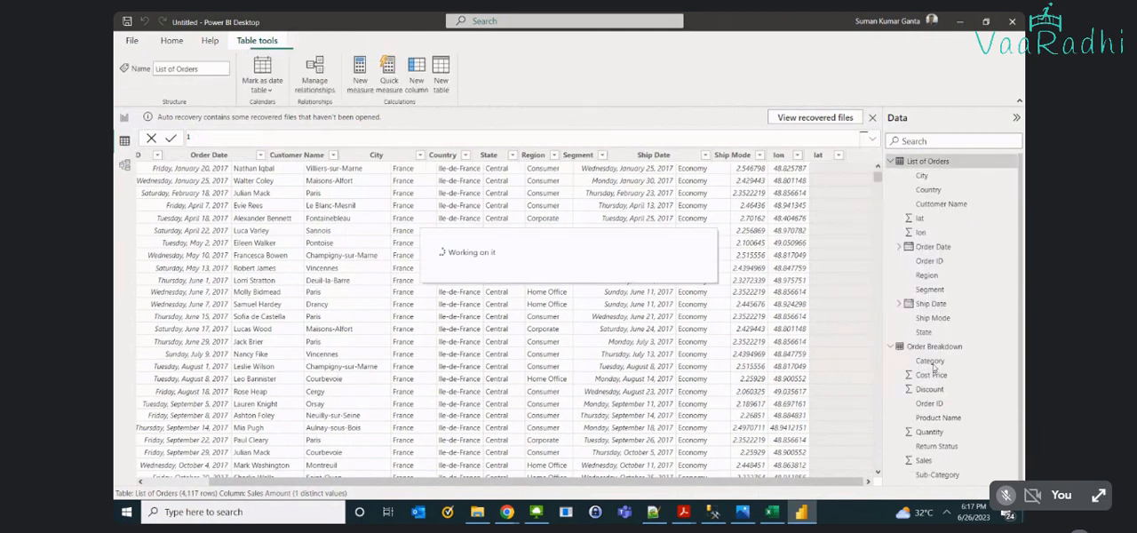
click(937, 349)
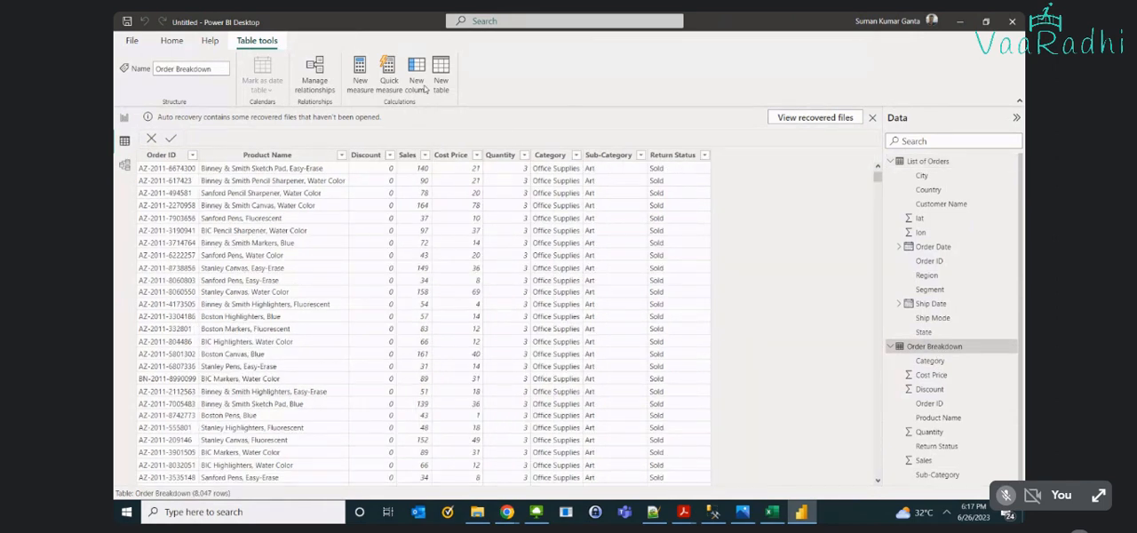
click(424, 88)
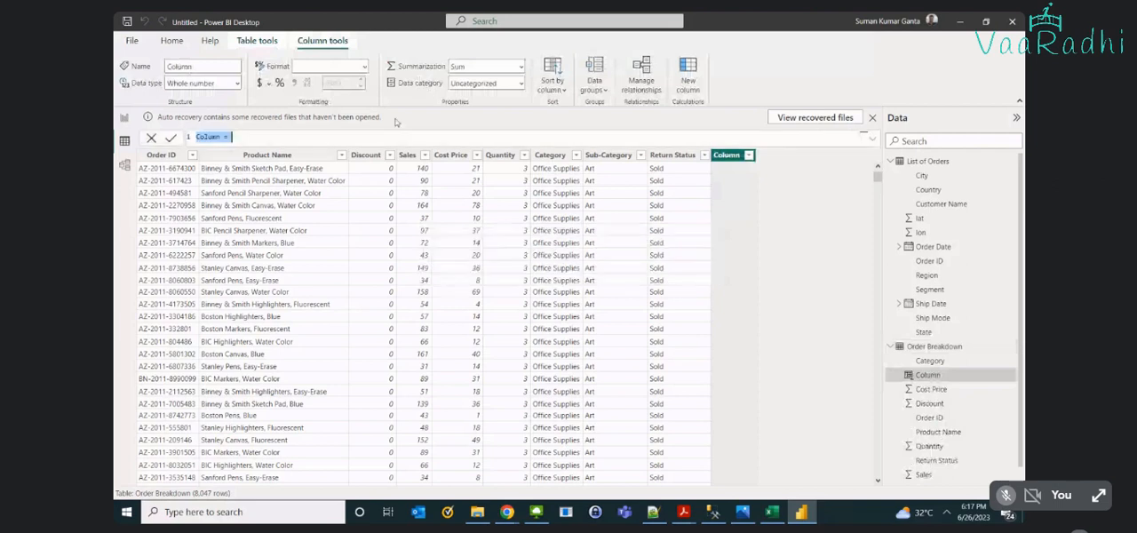
- Name the new Order Breakdown column Sales Amount, ending with the equals sign ready for its formula
text(Sales)
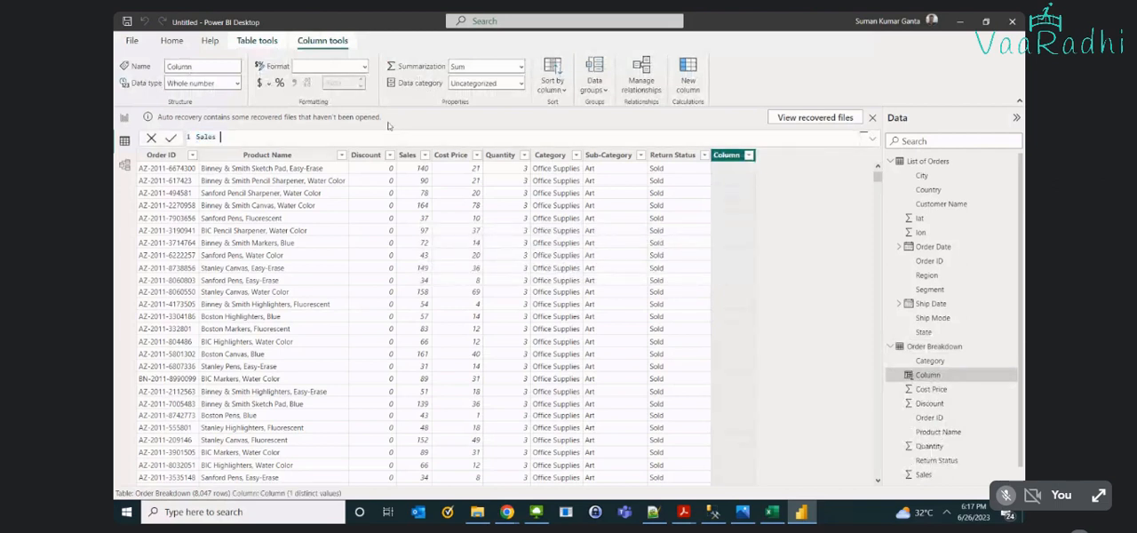
key(BackSpace)
key(BackSpace)
key(BackSpace)
key(BackSpace)
key(BackSpace)
text(ales Amount =)
drag(878, 176, 848, 117)
- Set the Sales Amount formula to 'Order Breakdown'[Sales] * 'Order Breakdown'[Quantity] and commit it
text(sales)
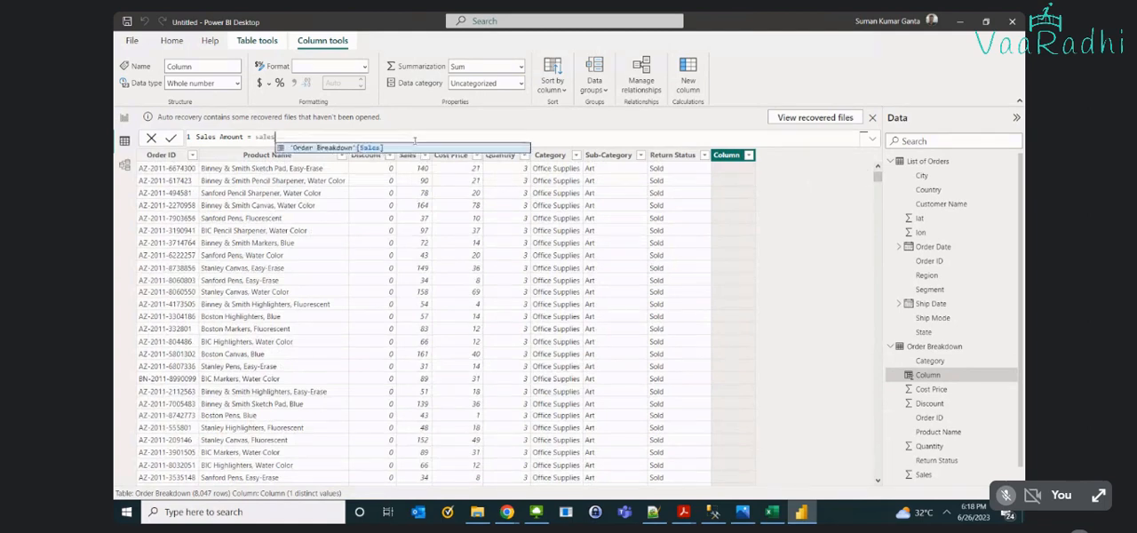
key(Tab)
text(* )
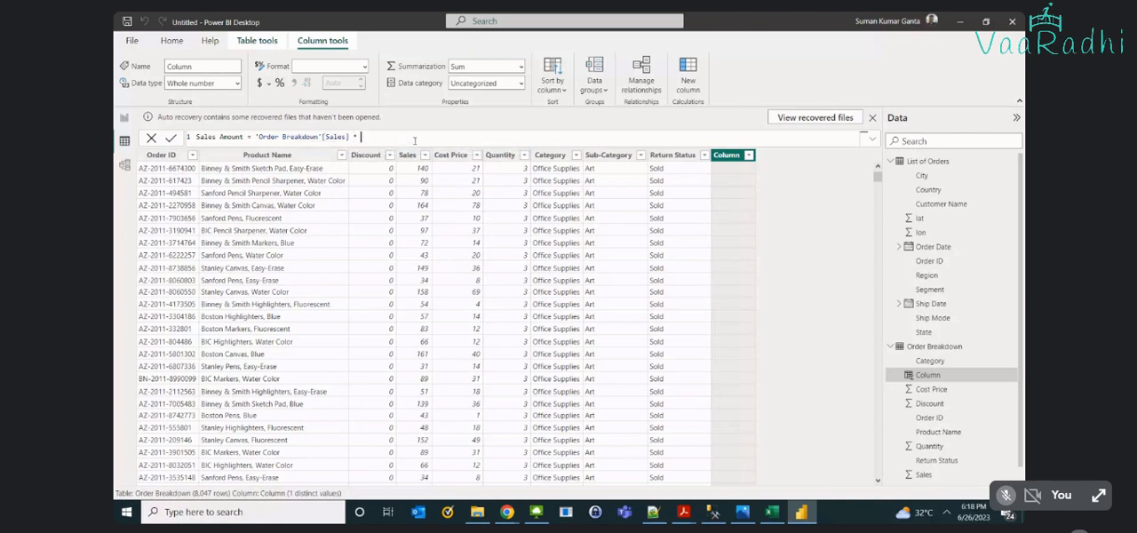
text(qua)
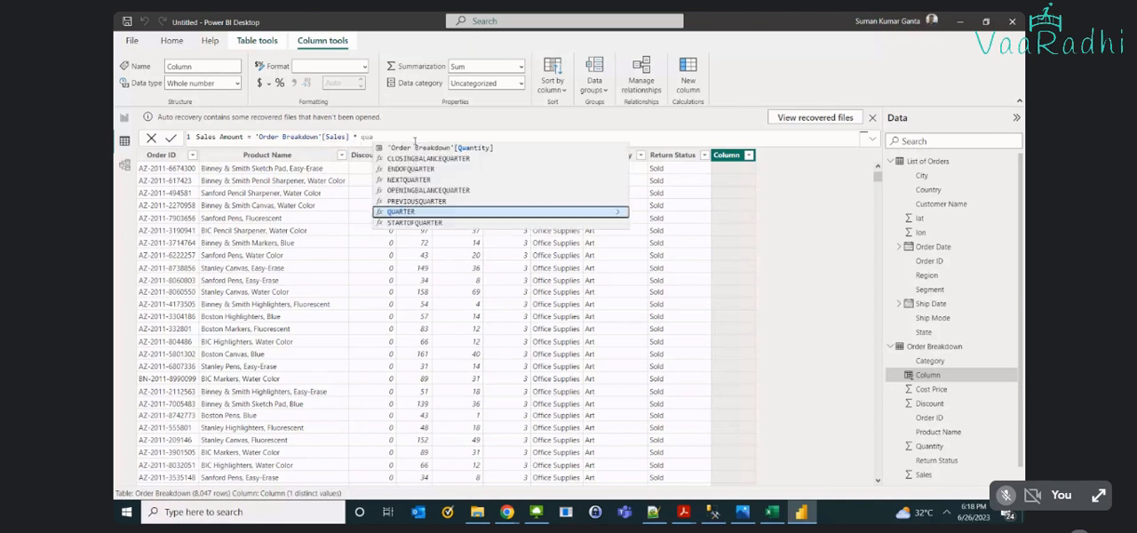
text(n)
key(Tab)
key(Return)
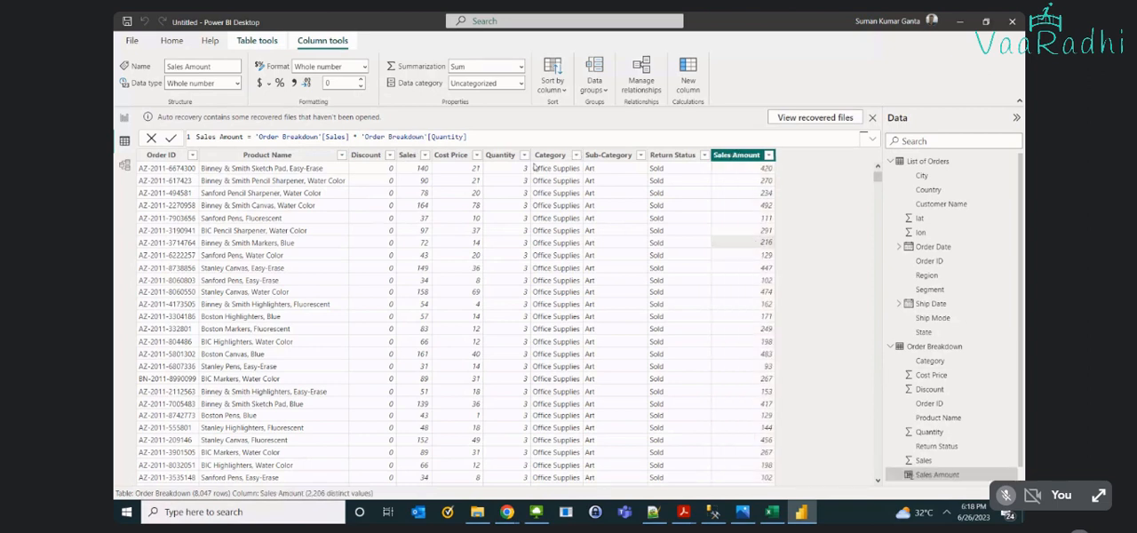
- Check the first row's Quantity and Sales values against its Sales Amount
click(502, 168)
click(429, 170)
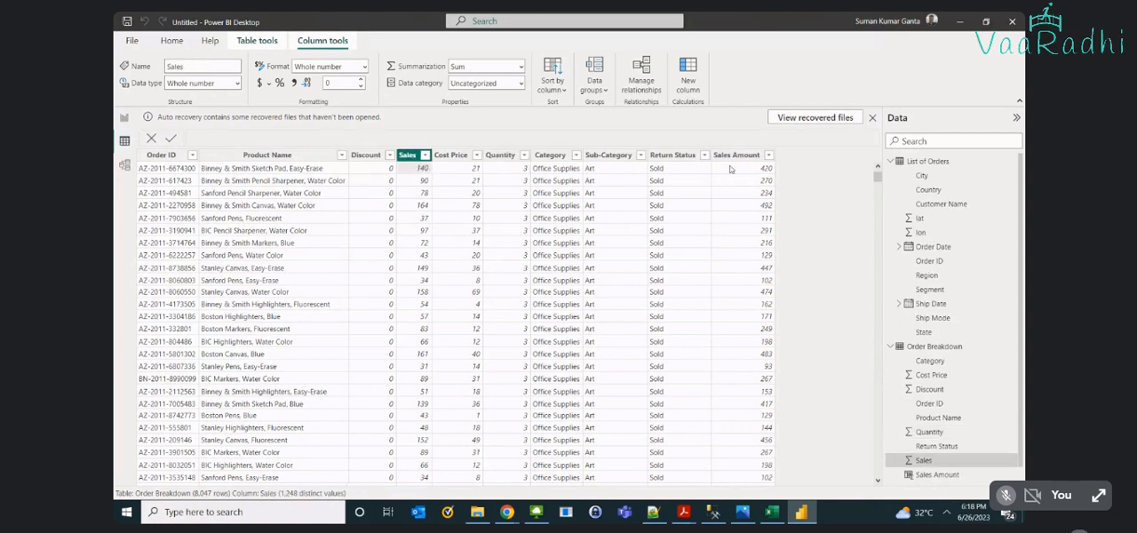
click(746, 171)
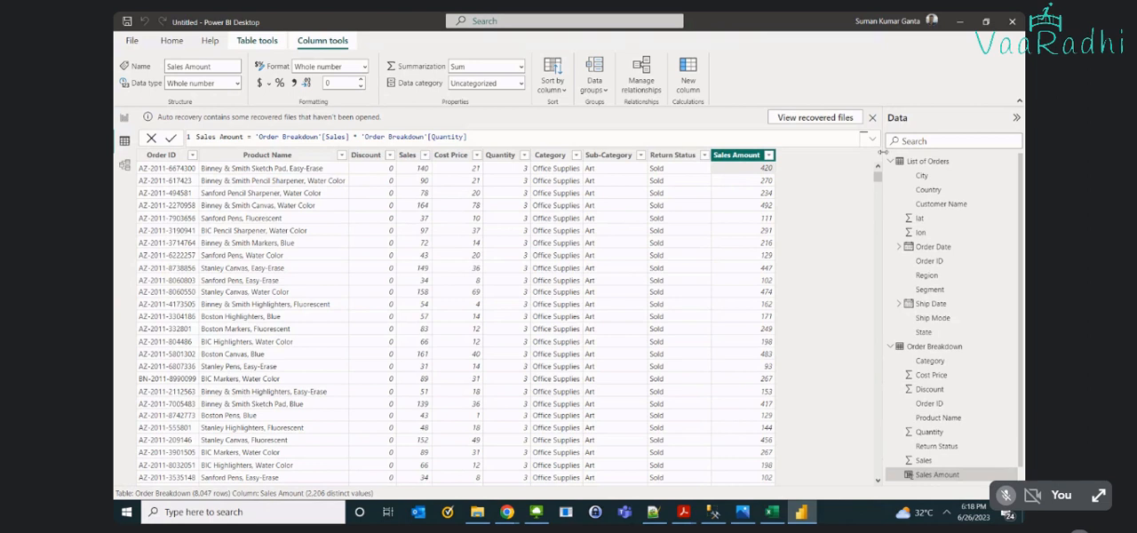
- Add another calculated column to the Order Breakdown table and name it Cost Amount
click(172, 41)
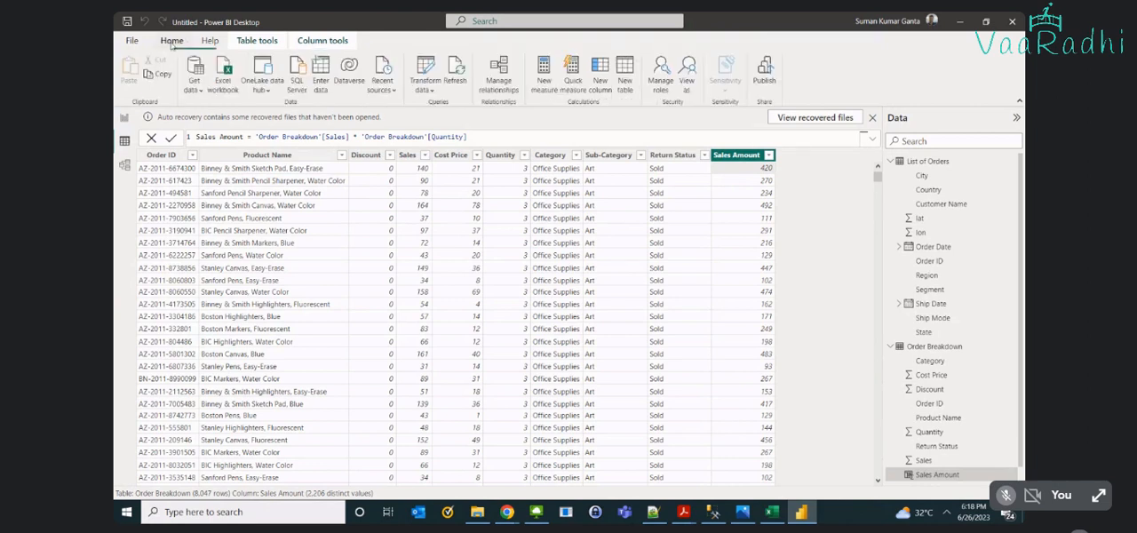
click(315, 45)
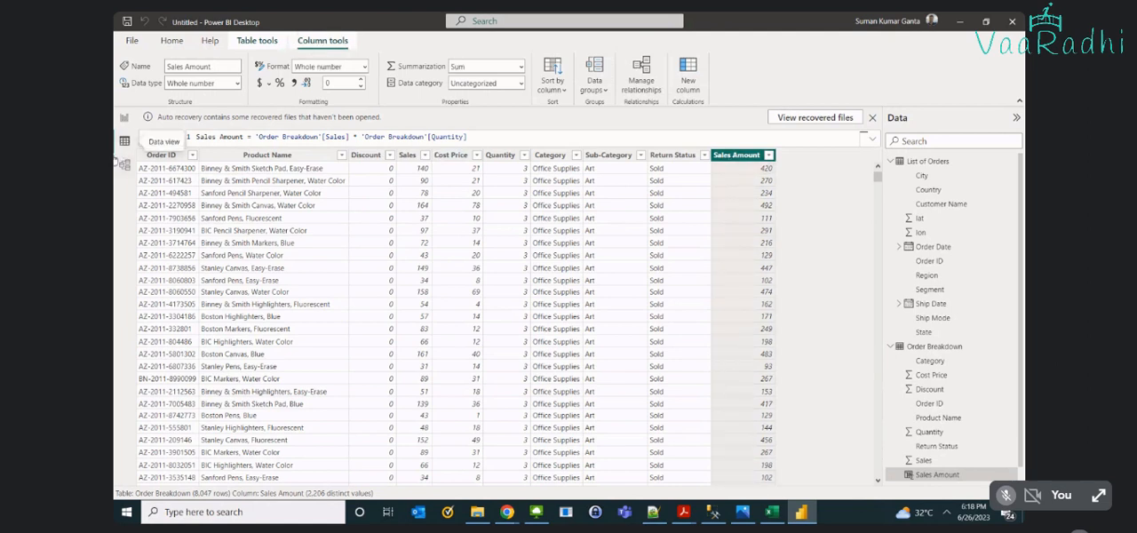
click(257, 41)
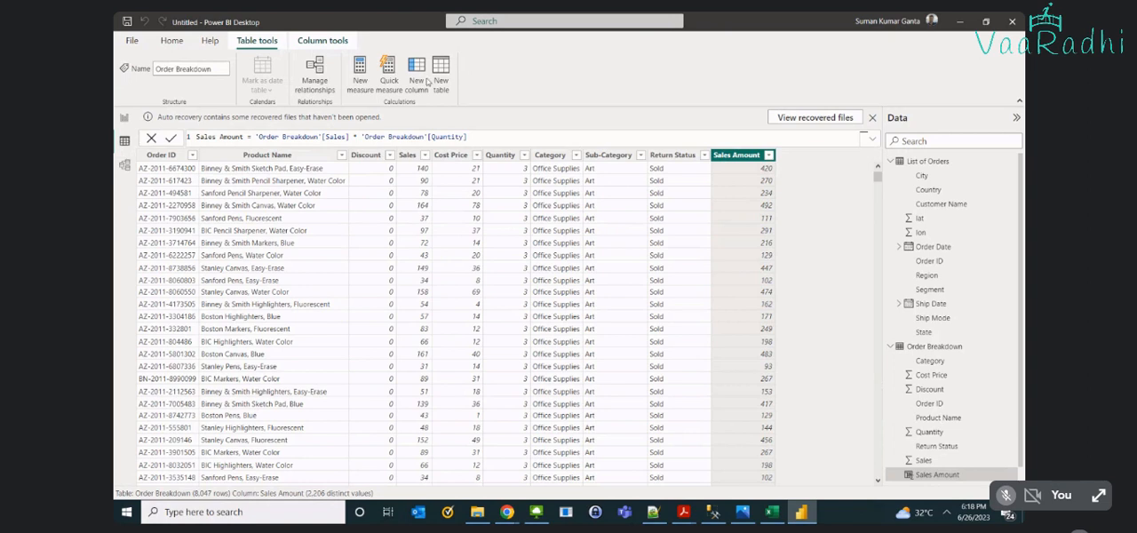
click(428, 82)
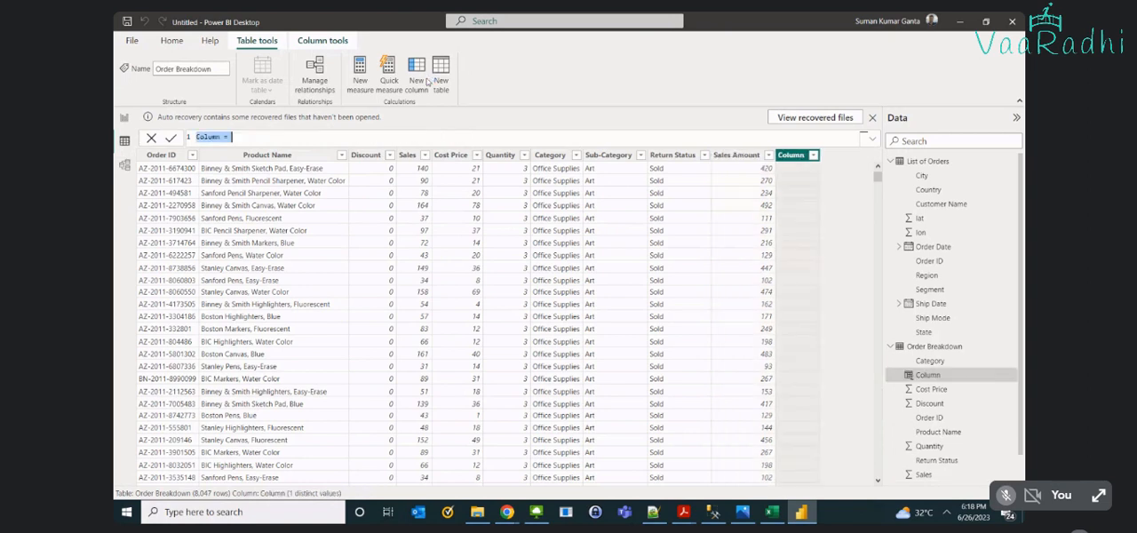
text(Cost Amount)
- Set the Cost Amount formula to 'Order Breakdown'[Cost Price] * 'Order Breakdown'[Quantity] and commit it
text(cost)
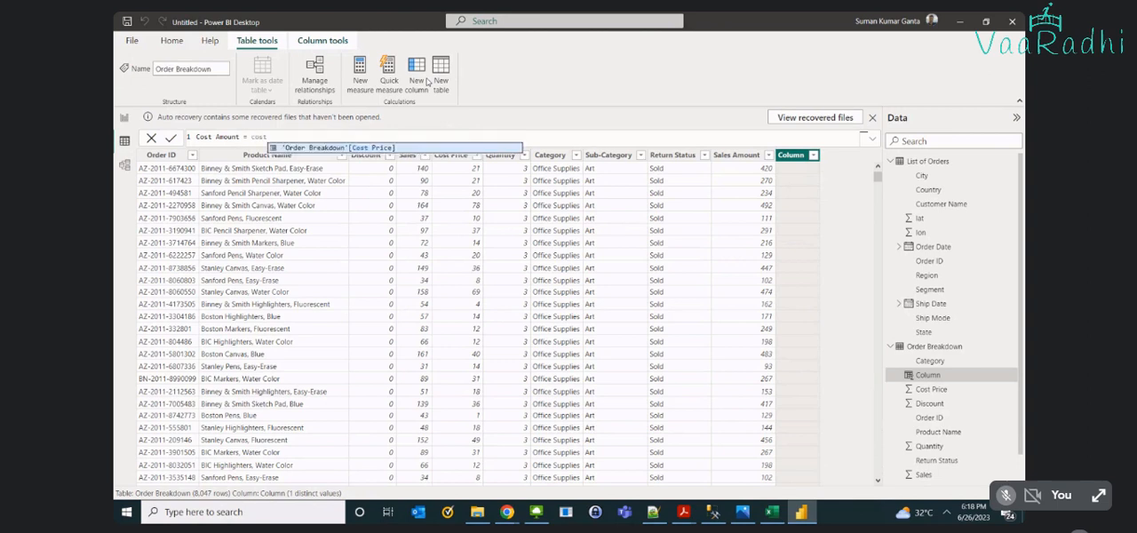
key(BackSpace)
text(t)
key(Tab)
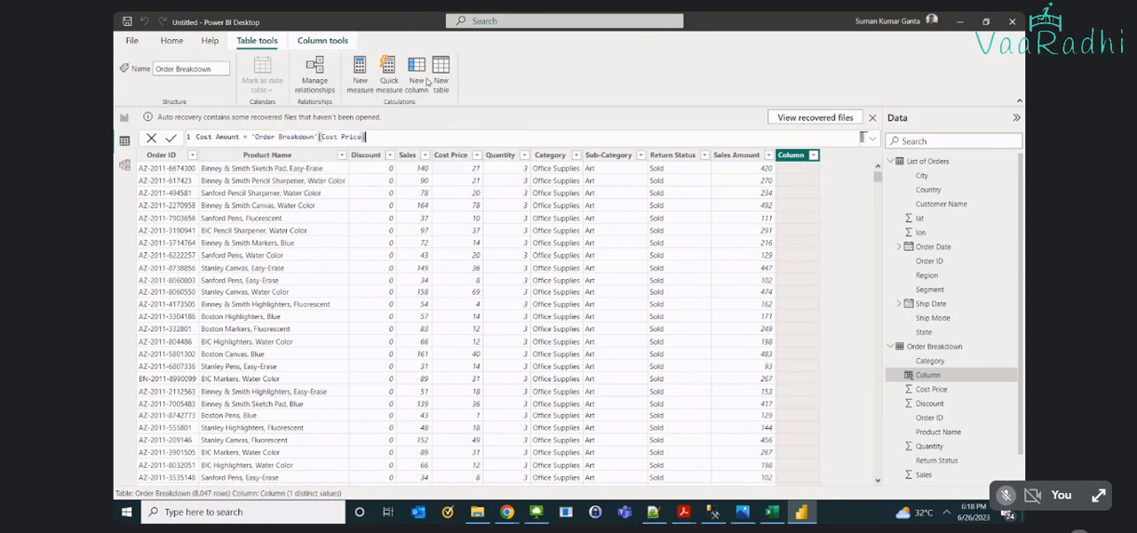
text(* qua)
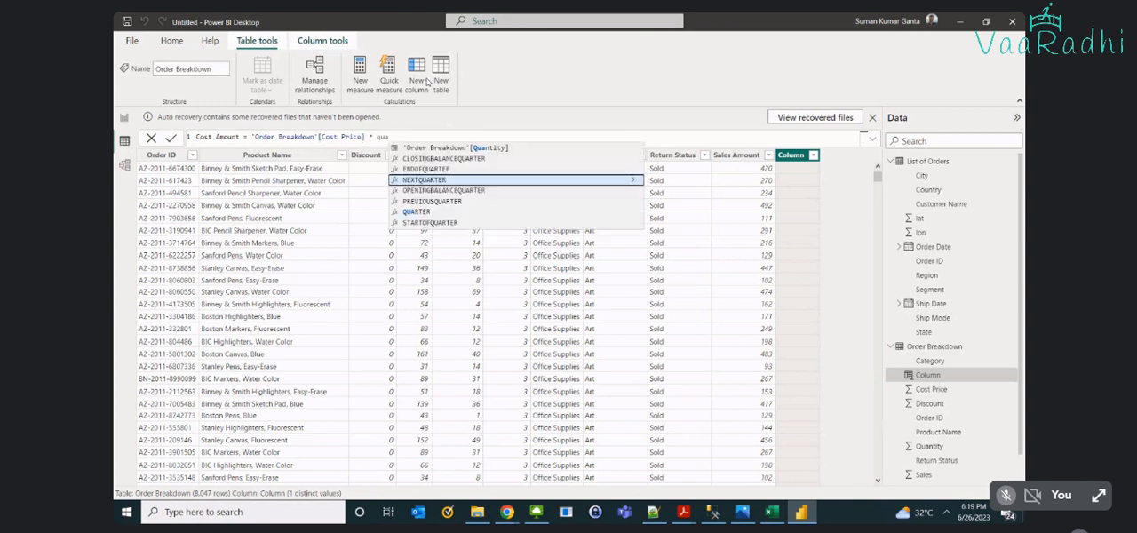
key(Up)
key(Up)
key(Up)
key(Tab)
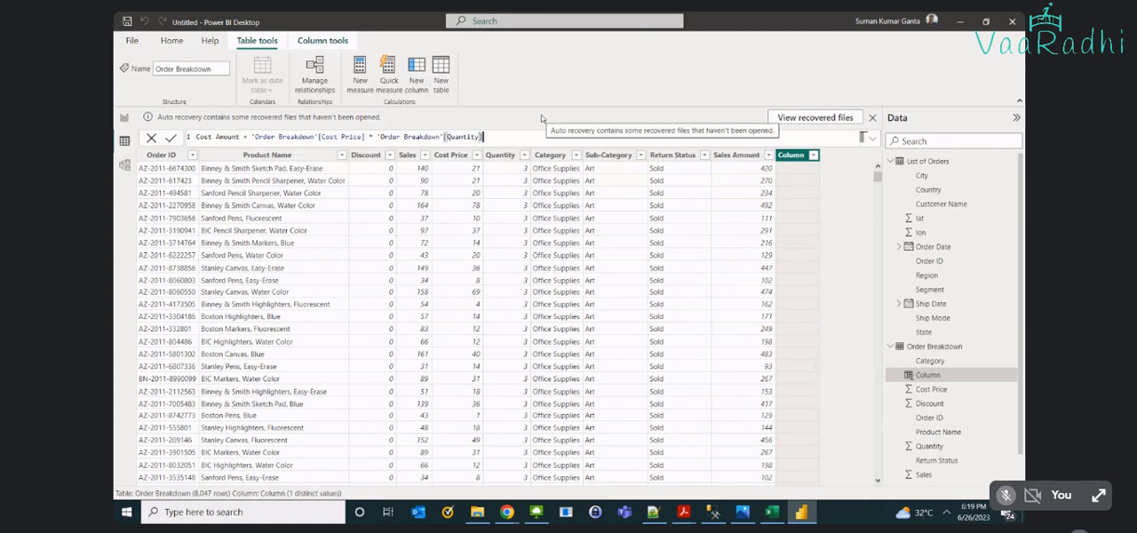
key(Return)
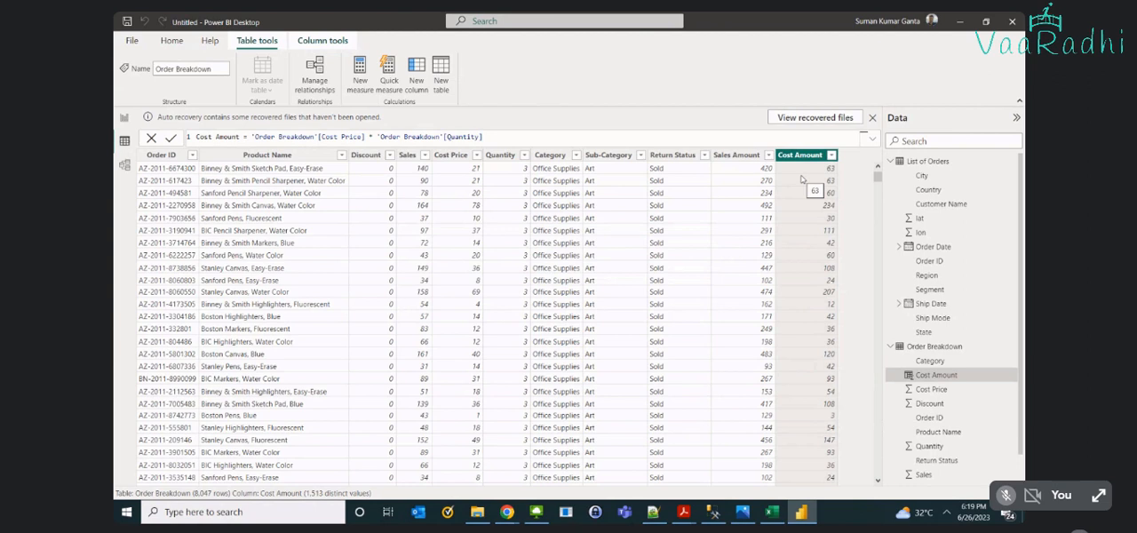
- Add a third calculated column to the Order Breakdown table
click(416, 80)
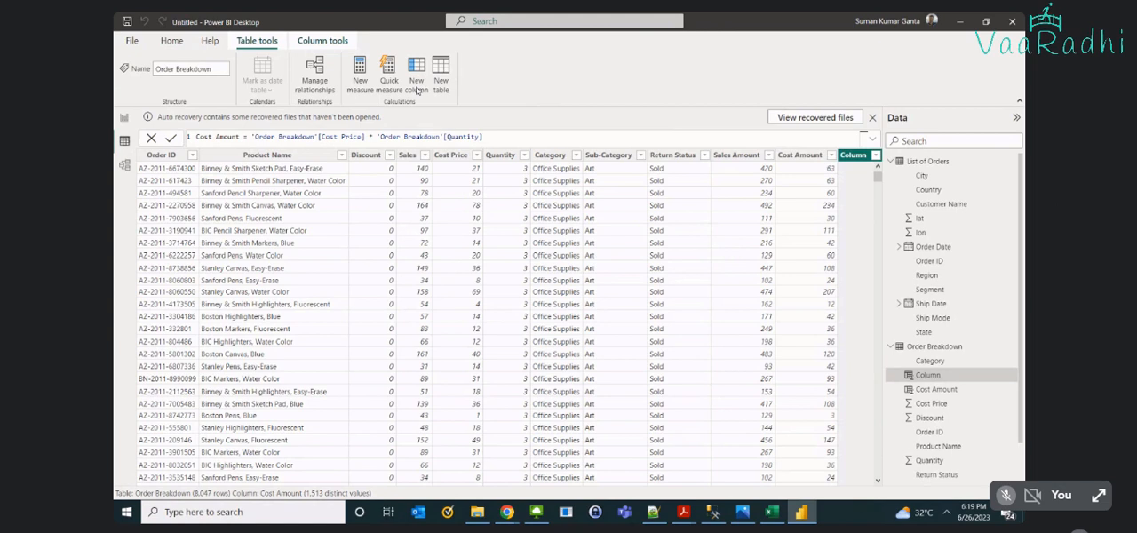
text(Total Sales)
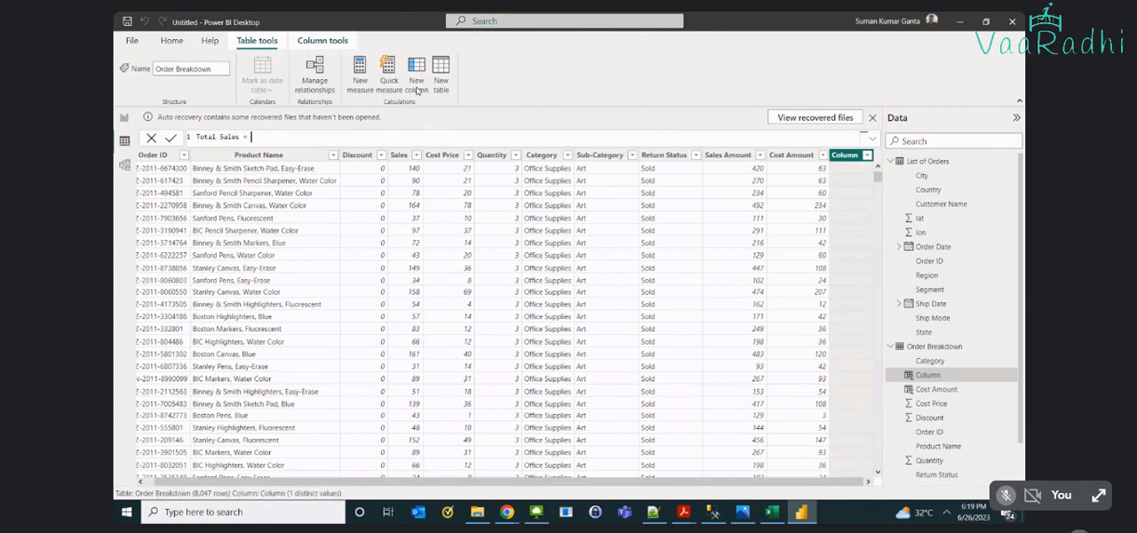
text( = Sales)
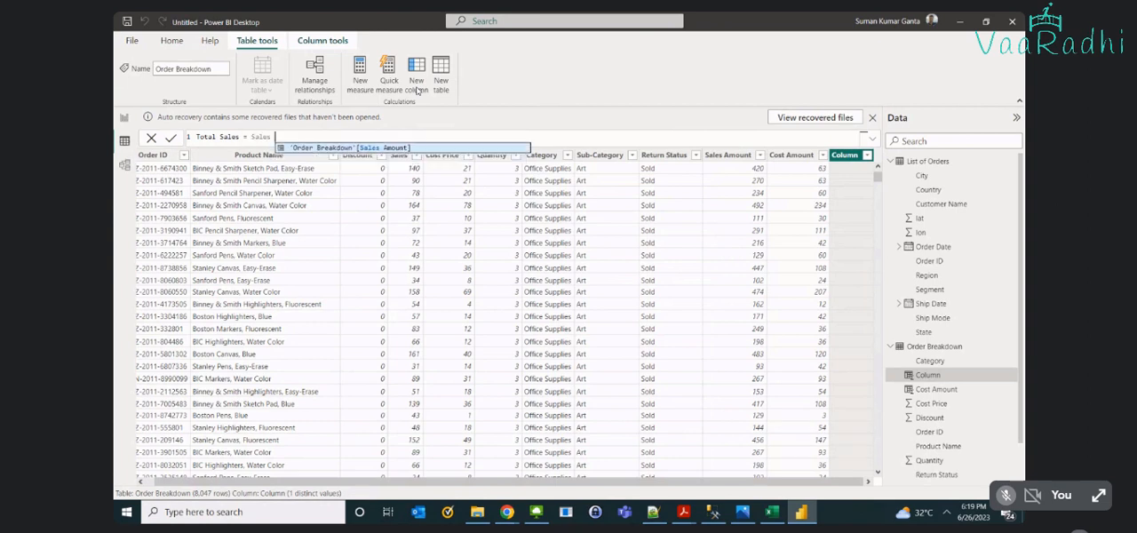
key(BackSpace)
key(Tab)
key(BackSpace)
key(BackSpace)
key(BackSpace)
key(BackSpace)
key(BackSpace)
key(BackSpace)
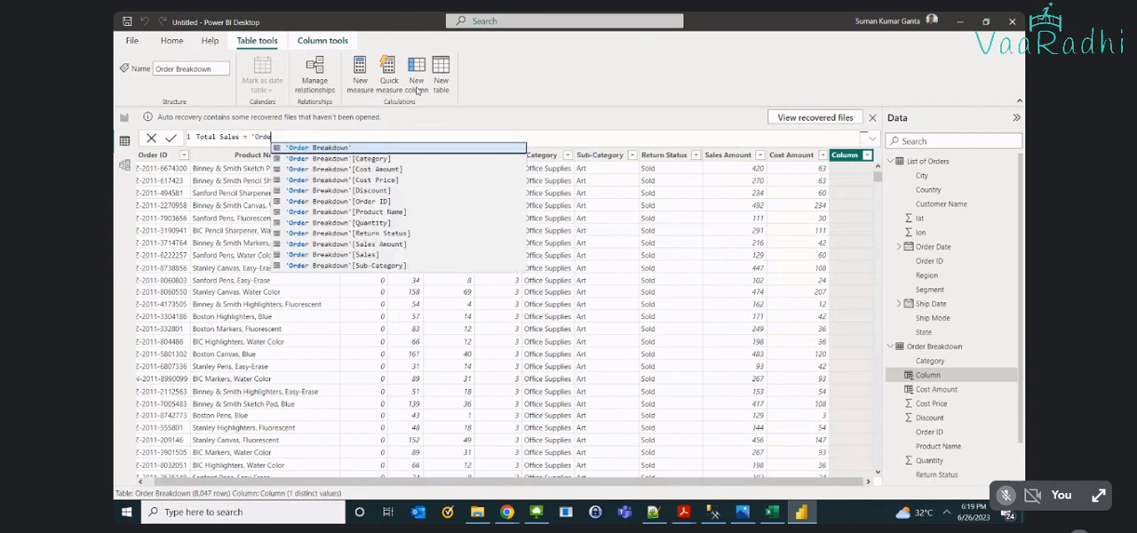
key(BackSpace)
key(BackSpace)
key(BackSpace)
key(BackSpace)
key(BackSpace)
key(BackSpace)
key(BackSpace)
key(BackSpace)
key(BackSpace)
key(BackSpace)
key(BackSpace)
key(BackSpace)
key(BackSpace)
key(BackSpace)
key(BackSpace)
key(BackSpace)
key(BackSpace)
key(BackSpace)
key(BackSpace)
key(BackSpace)
key(BackSpace)
key(BackSpace)
key(BackSpace)
key(BackSpace)
key(BackSpace)
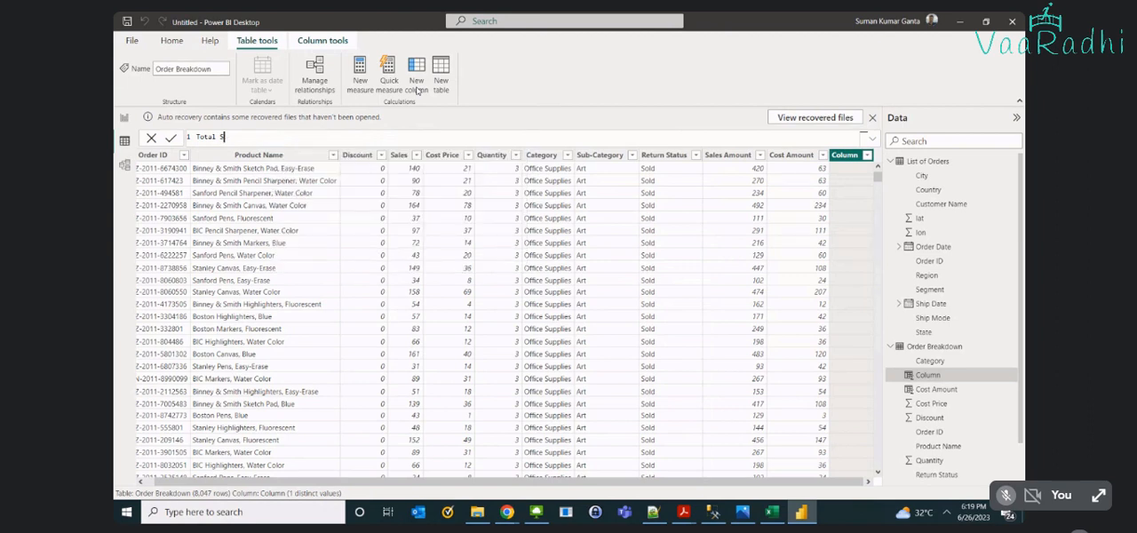
key(BackSpace)
key(BackSpace)
key(BackSpace)
key(BackSpace)
key(BackSpace)
key(BackSpace)
key(BackSpace)
- Name the new column Discount and enter the formula 'Order Breakdown'[Sales Amount] * 'Order Breakdown'[Discount]
text(Discount = sale)
key(Up)
key(Tab)
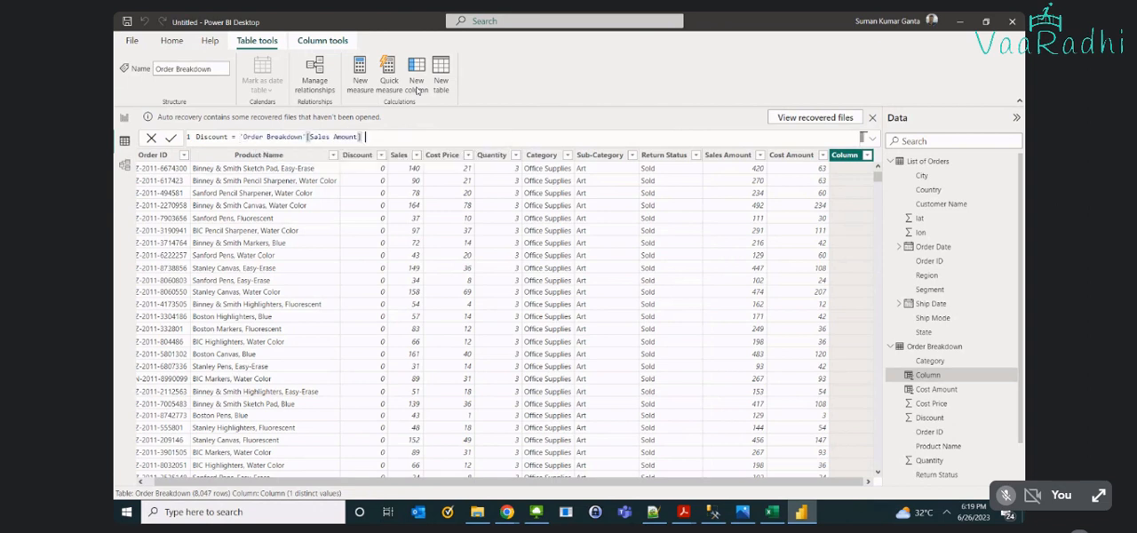
text(*)
text(Disc)
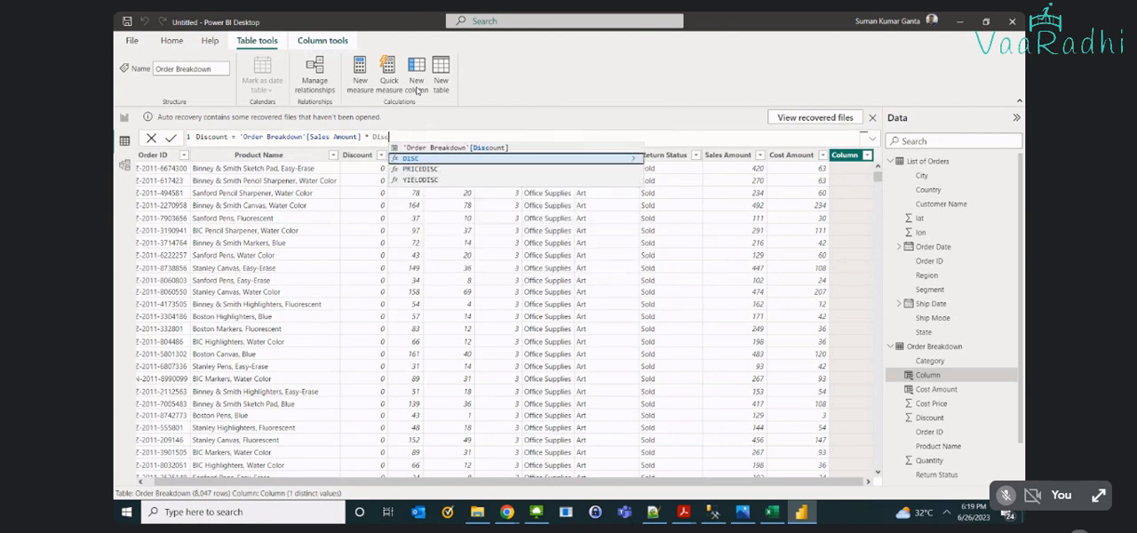
key(Up)
key(Tab)
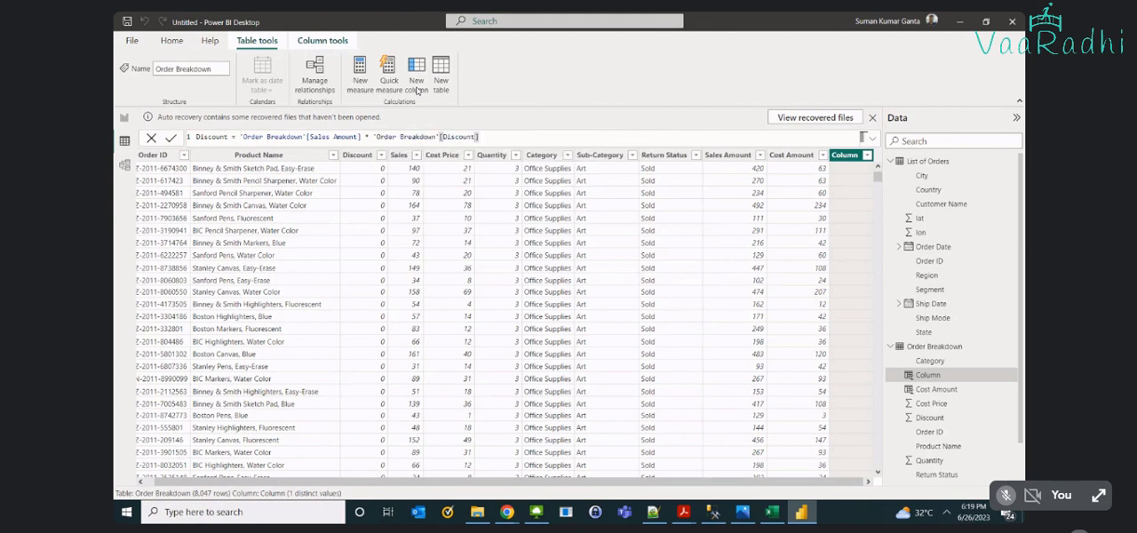
- Enclose the Discount formula's product in parentheses, divide it by 100, and try to commit the column
text())
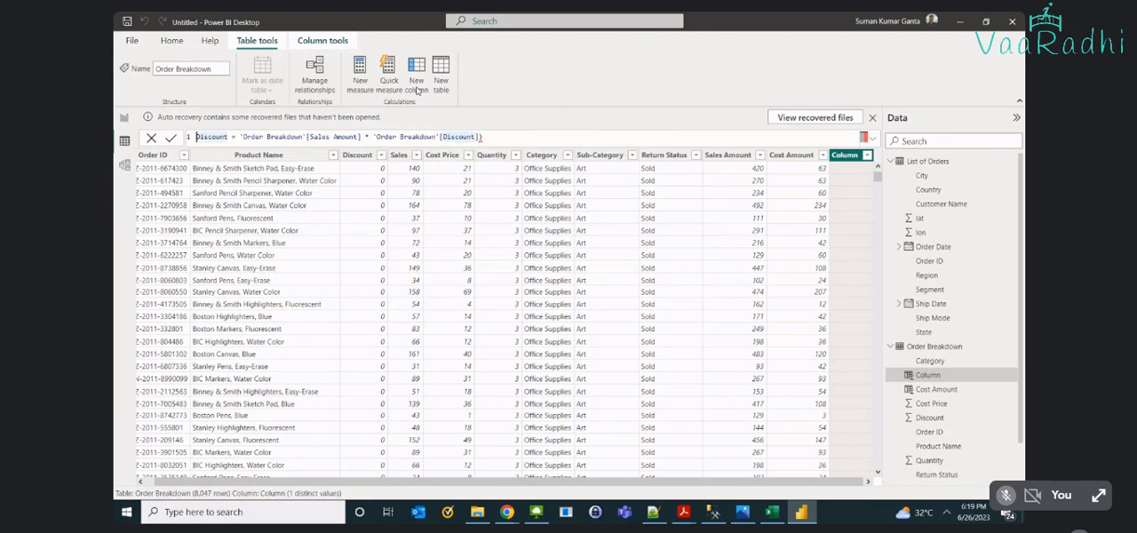
key(Right)
key(Right)
key(Right)
key(Right)
key(Right)
key(Right)
key(Right)
key(Right)
key(Right)
text(()
text(/1)
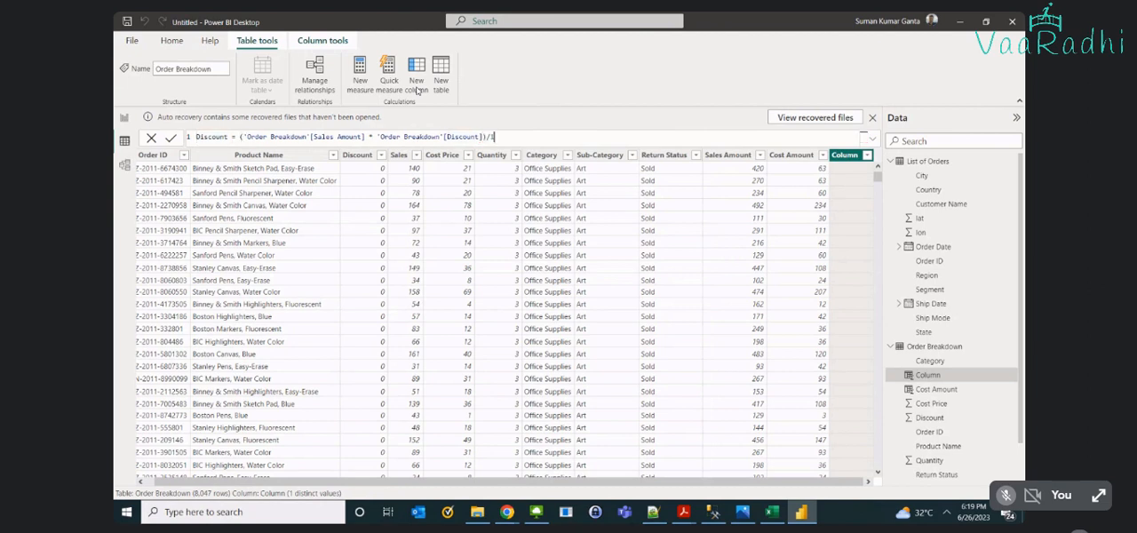
text(00)
key(Return)
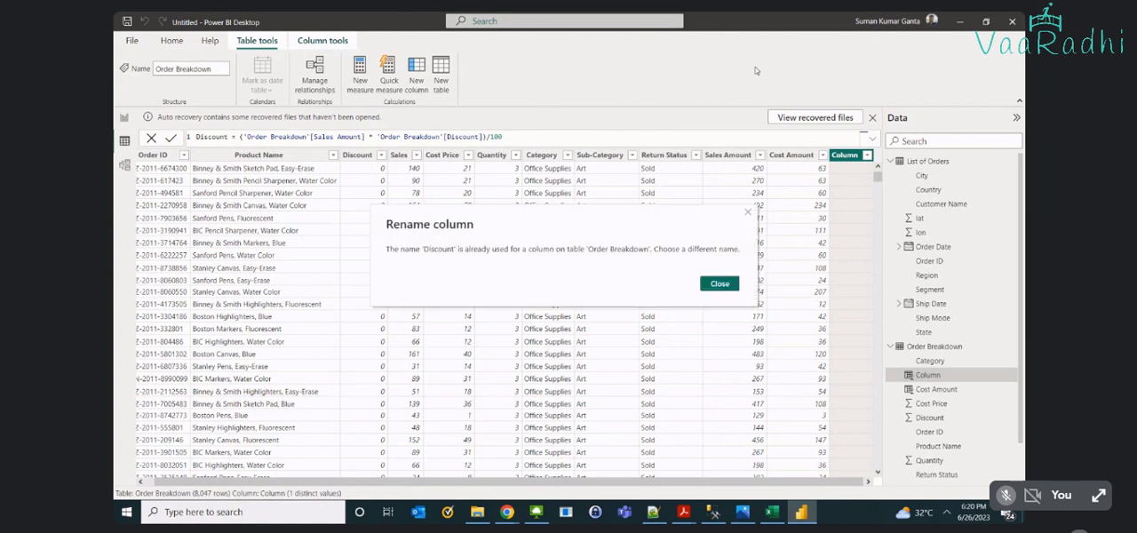
click(720, 284)
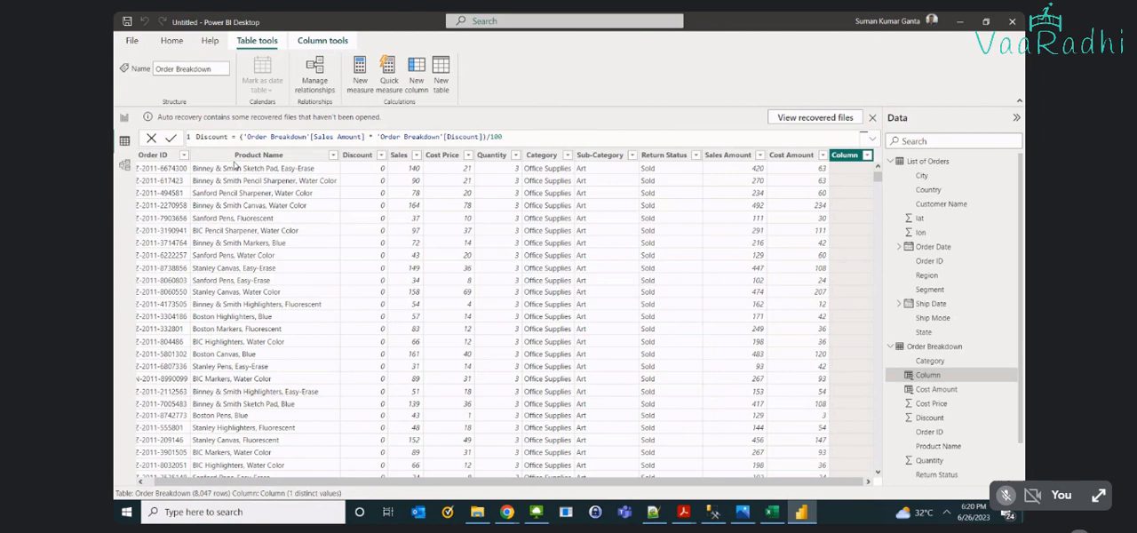
- Rename the new discount column in the formula to Discount Amount and commit it
text(Amount)
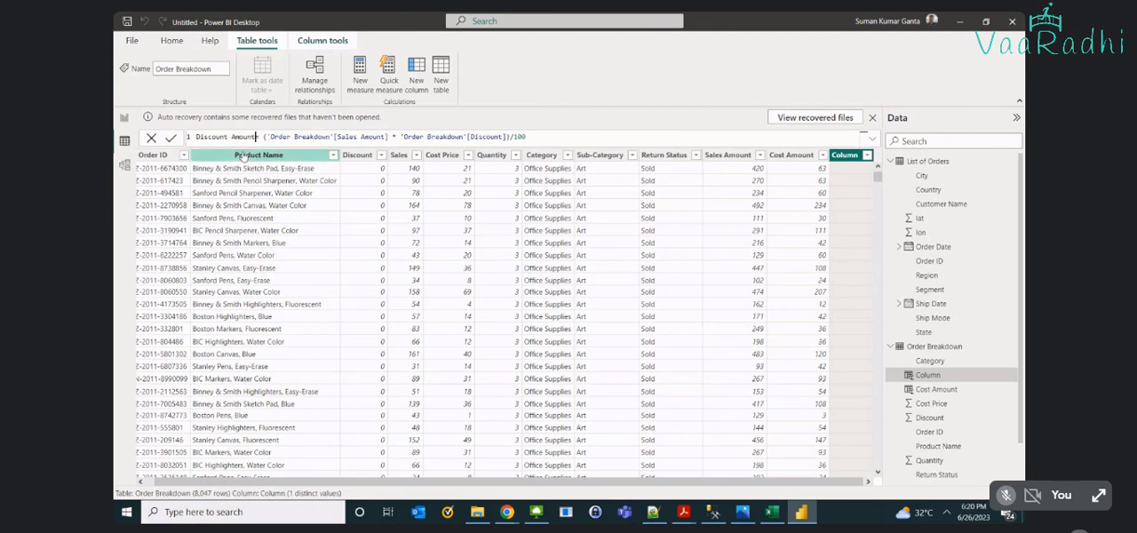
text(=)
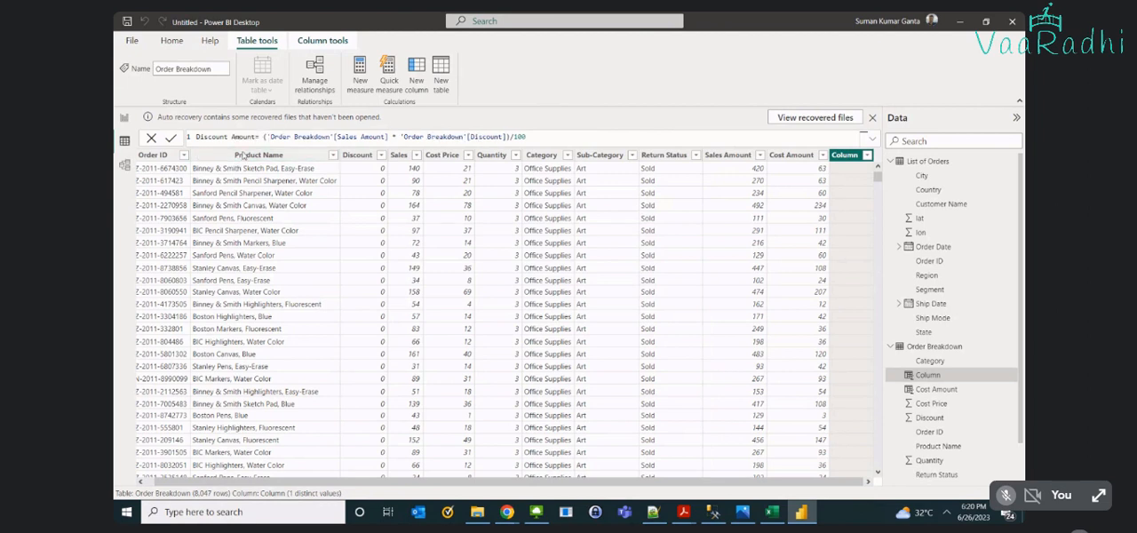
key(Return)
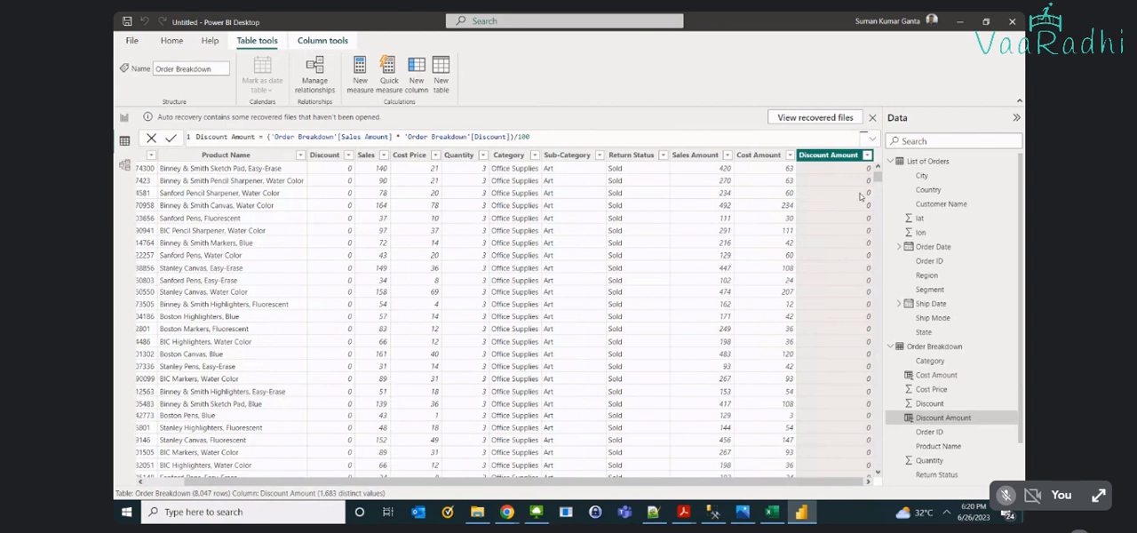
- Examine the Discount Amount values near the end of the table against the Discount and Sales Amount of a SAFCO Executive Leather Armchair row
scroll(862, 201, down, 10)
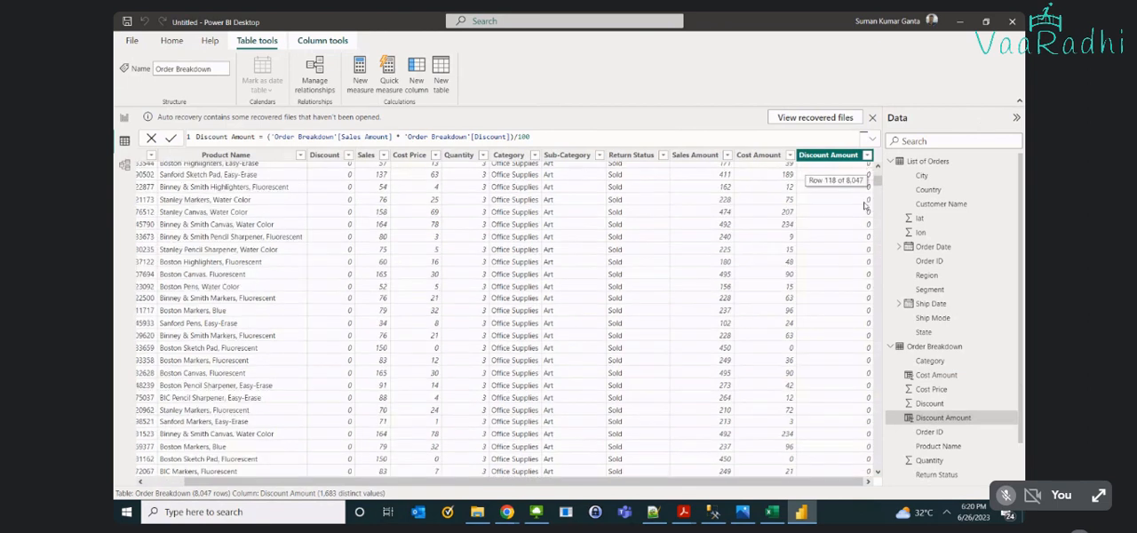
scroll(821, 313, down, 10)
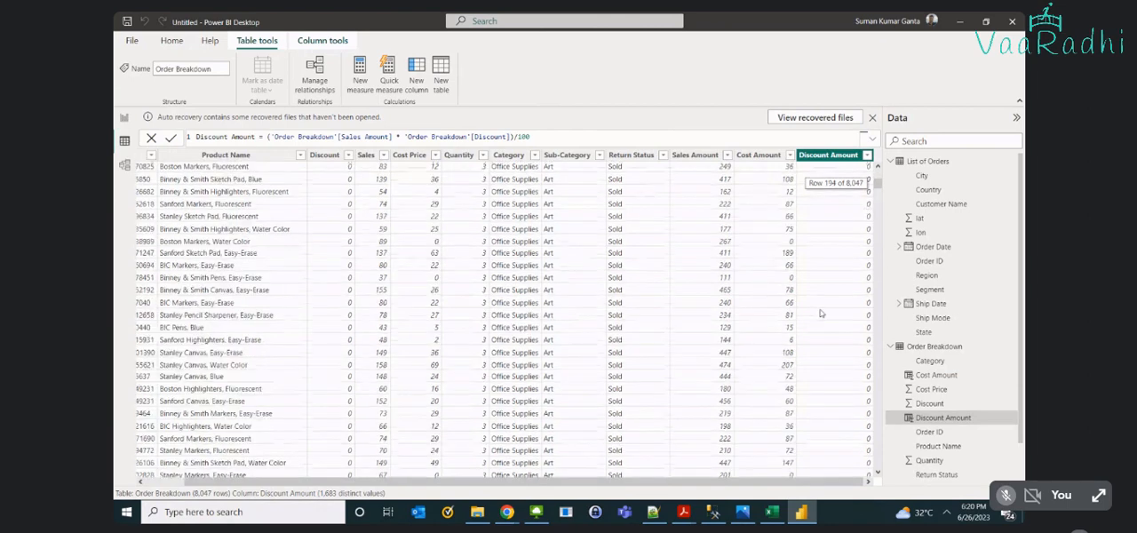
scroll(821, 313, down, 14)
scroll(877, 192, up, 10)
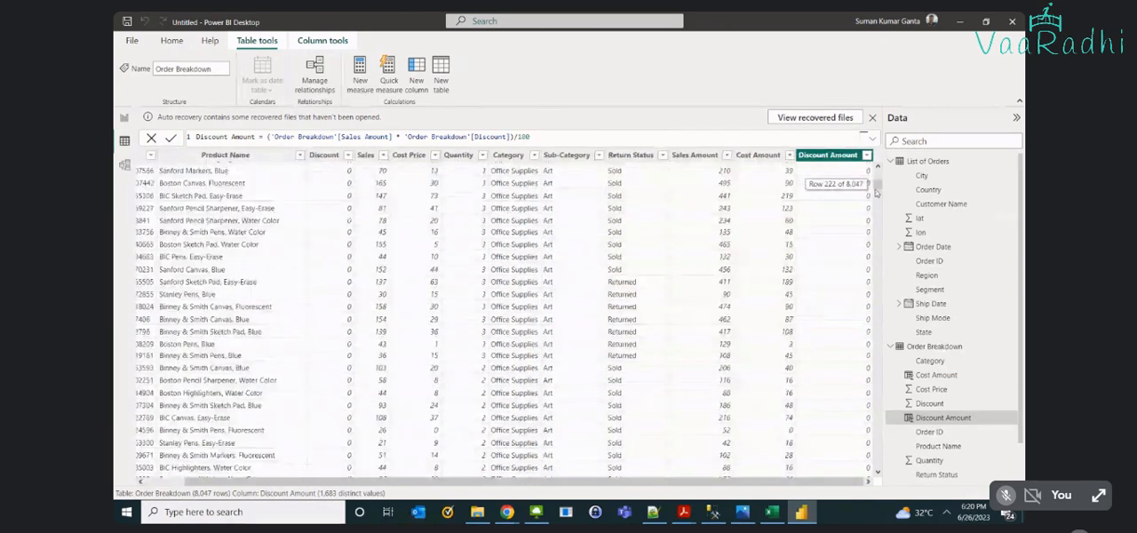
drag(877, 192, 877, 464)
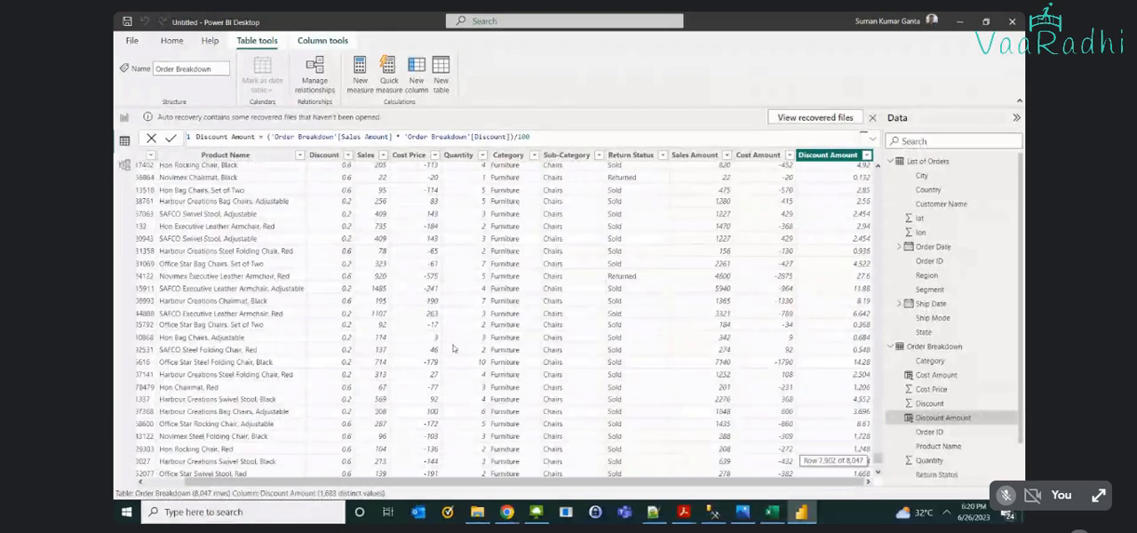
click(349, 318)
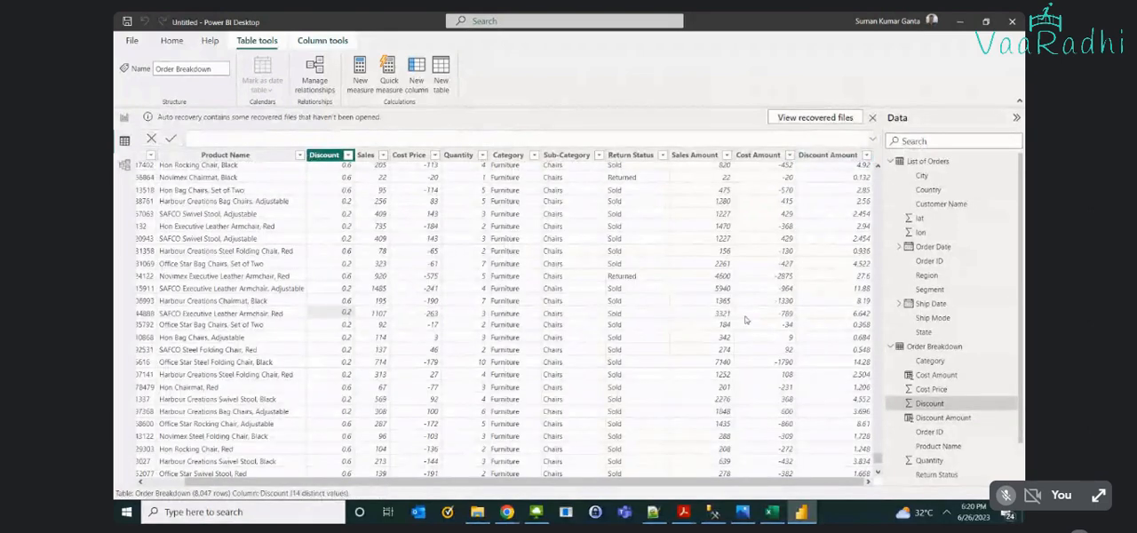
click(719, 314)
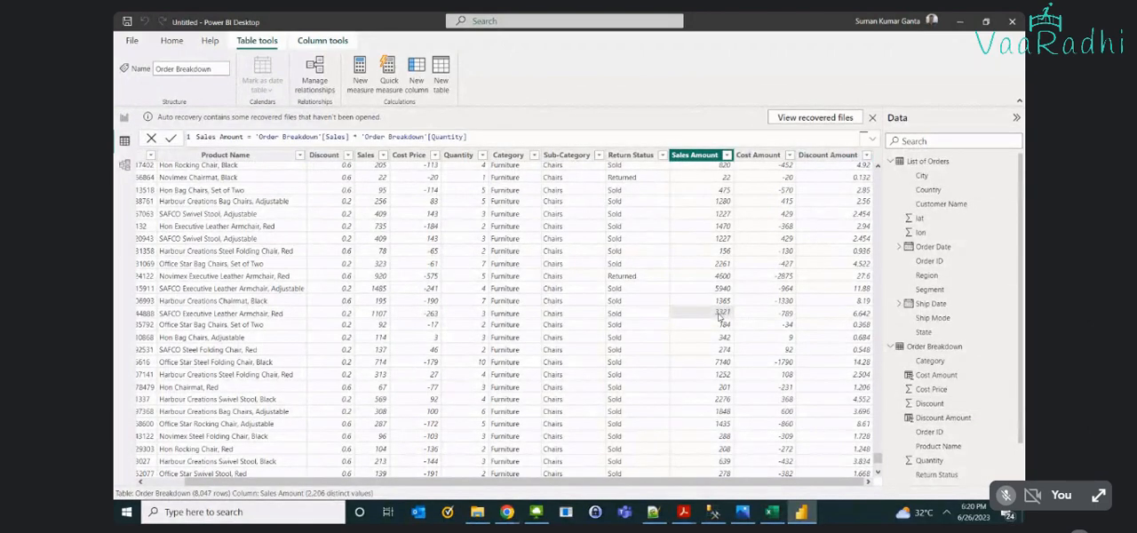
click(845, 320)
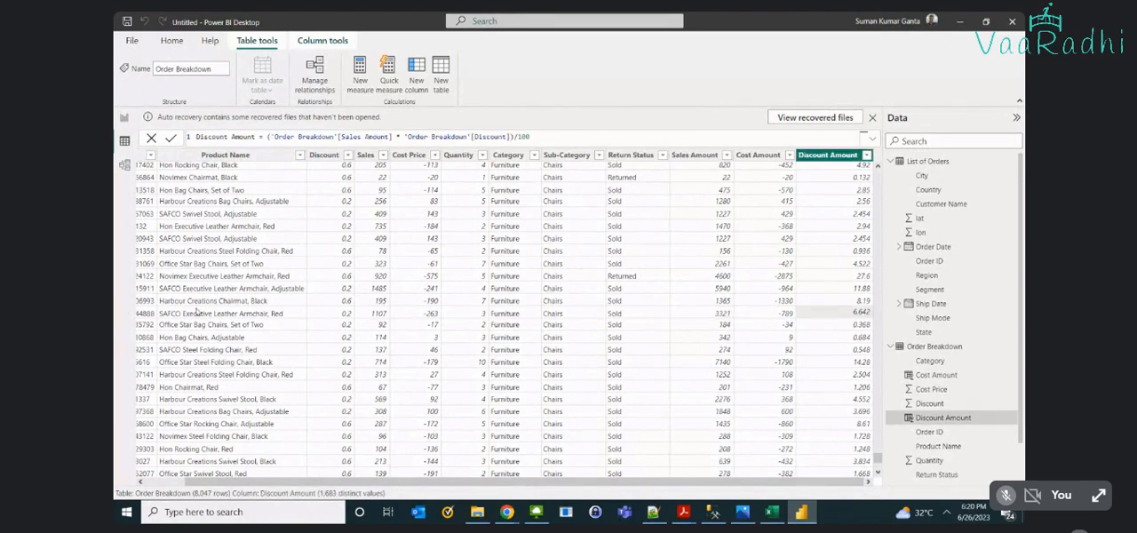
click(327, 313)
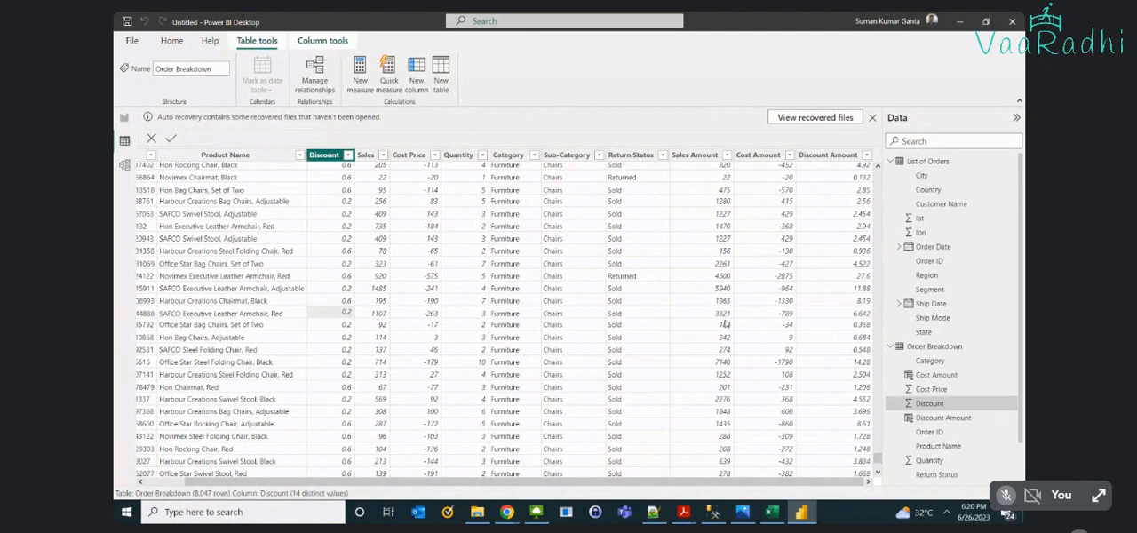
- Check the armchair row's discount in Calculator by multiplying 0.2 by 3321 and dividing by 100, and close Calculator
key(super)
text(calc)
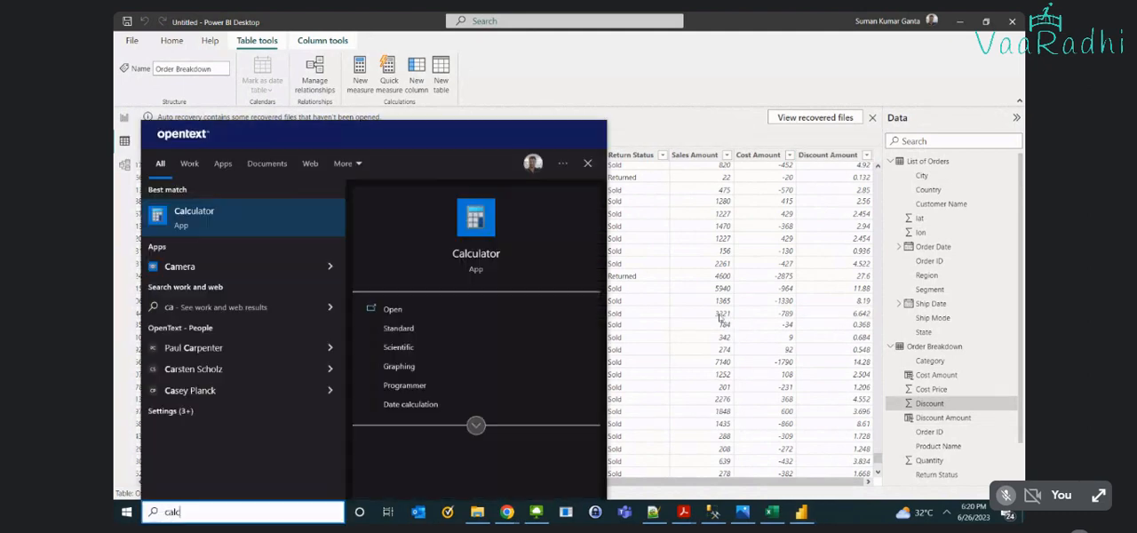
key(Return)
text(.2)
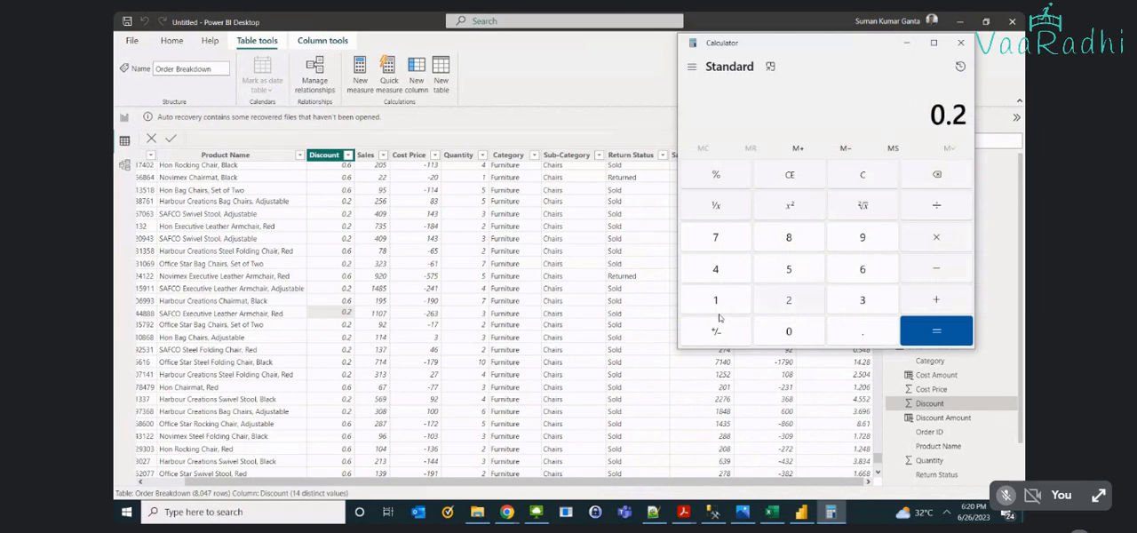
text(*3321)
key(Return)
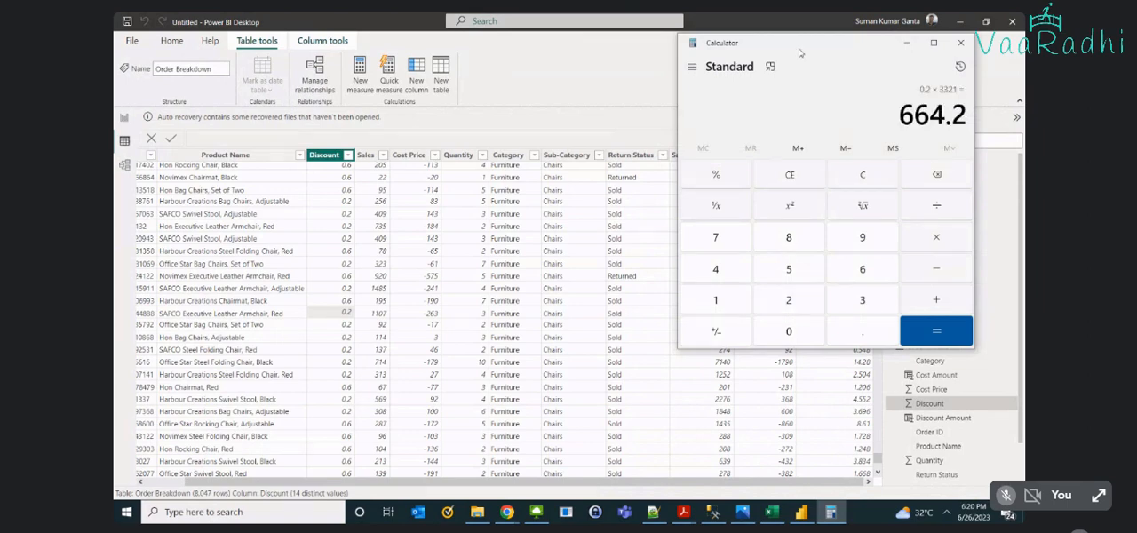
drag(800, 54, 361, 79)
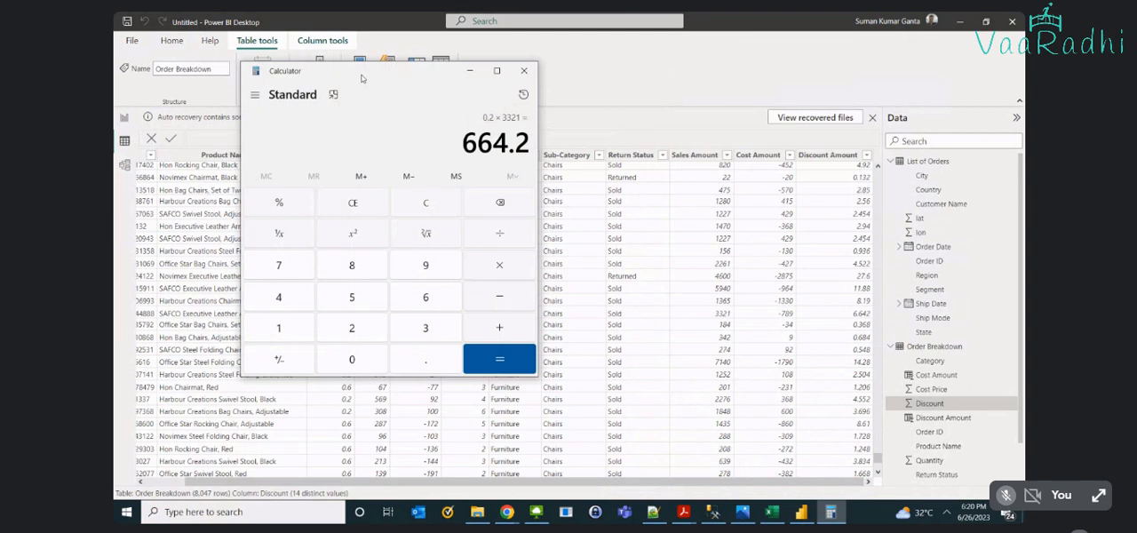
text(/100)
key(Return)
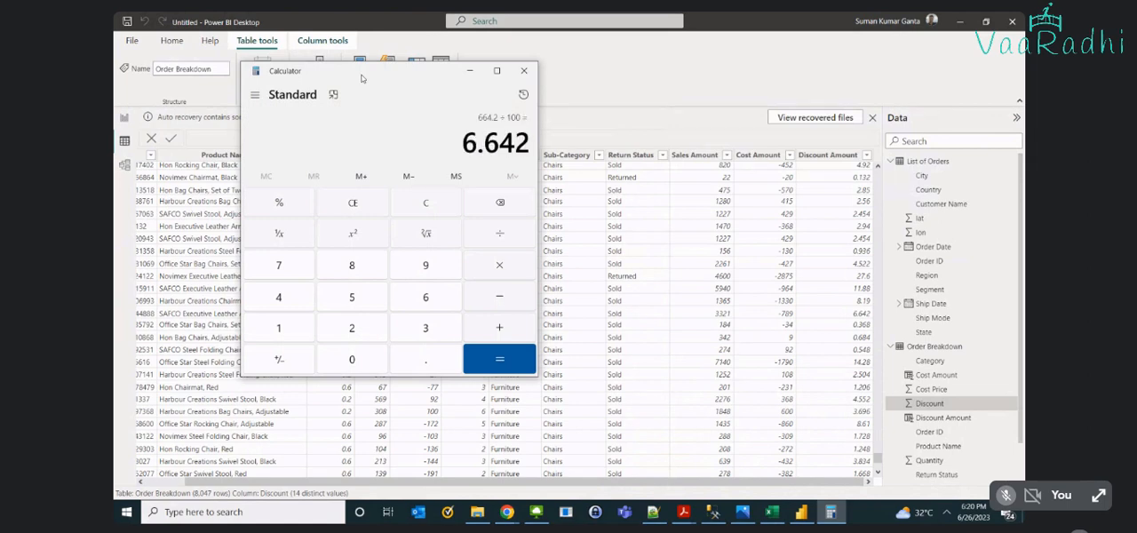
click(524, 70)
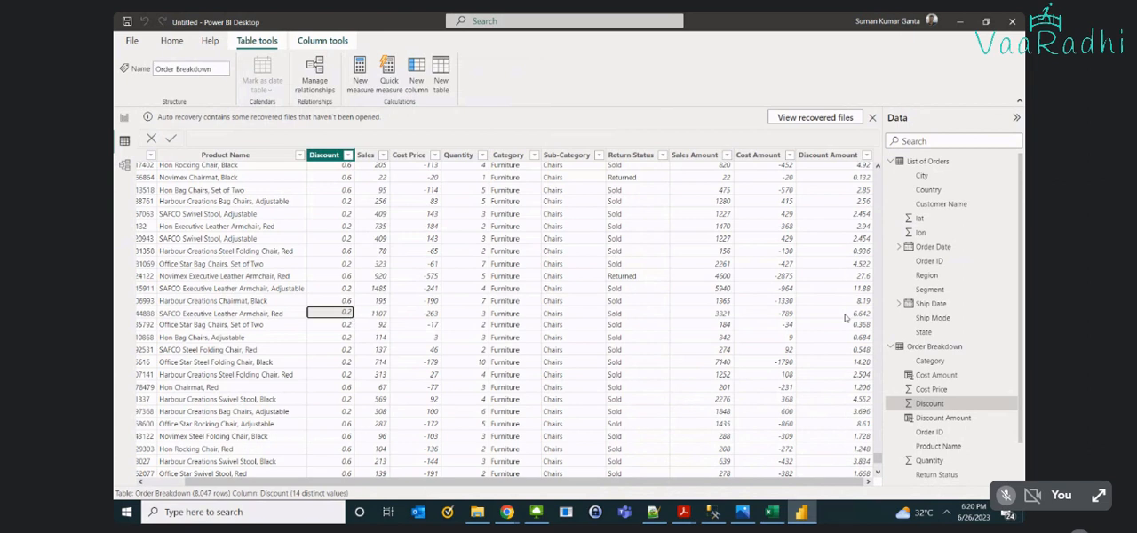
click(720, 318)
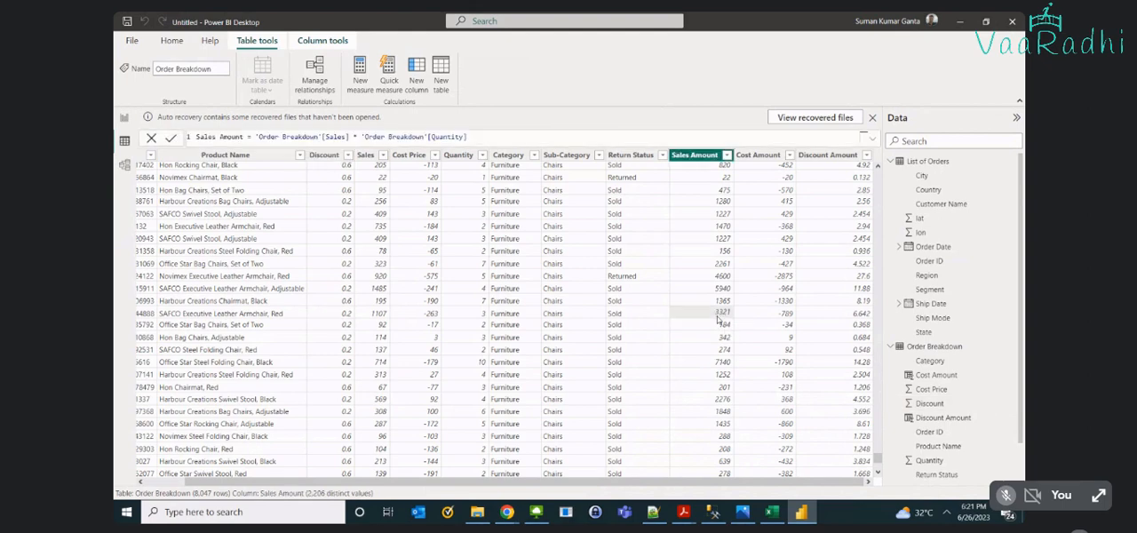
key(ctrl+Up)
key(Right)
key(Tab)
key(Tab)
key(Tab)
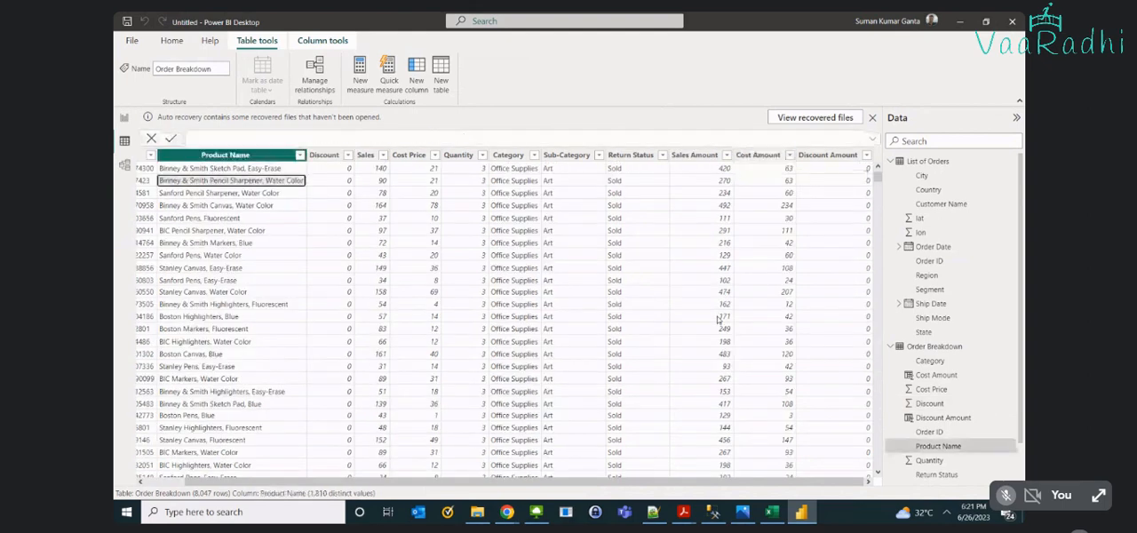
click(720, 318)
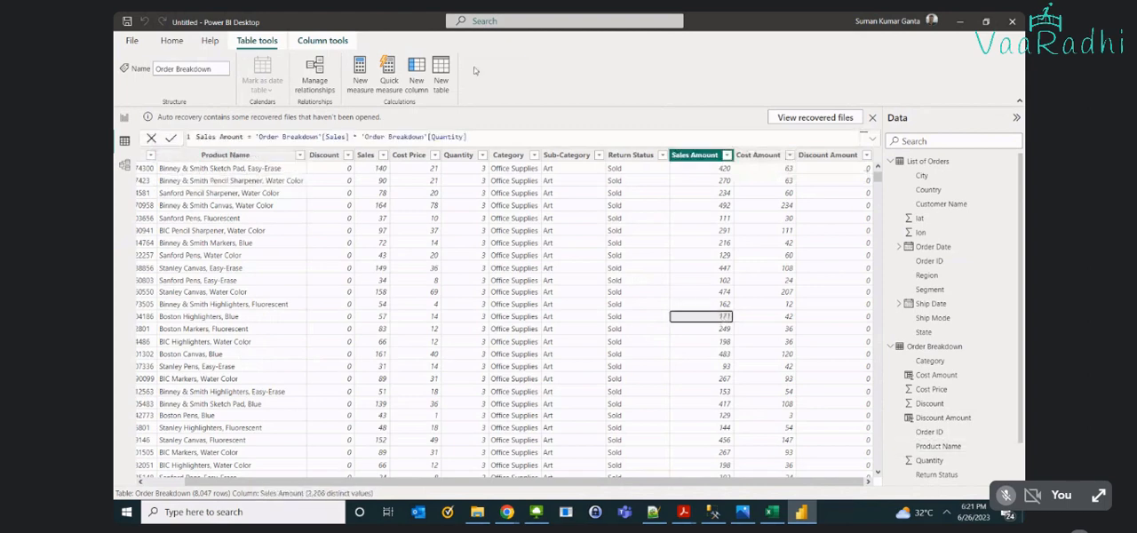
- Add a calculated column Total Sales with the formula 'Order Breakdown'[Sales Amount] - 'Order Breakdown'[Discount Amount]
click(427, 85)
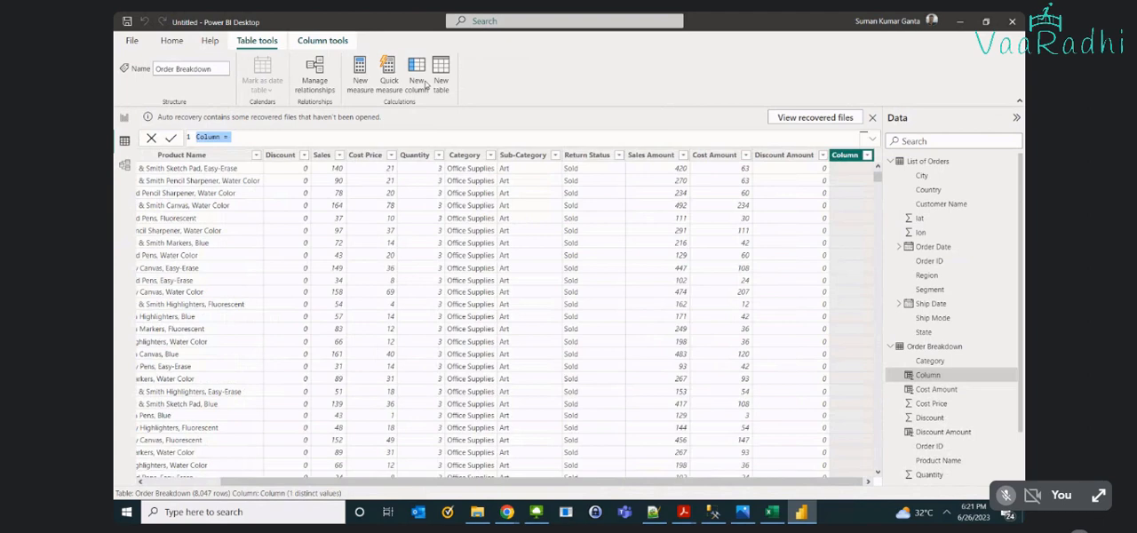
text(Total Sales = sales)
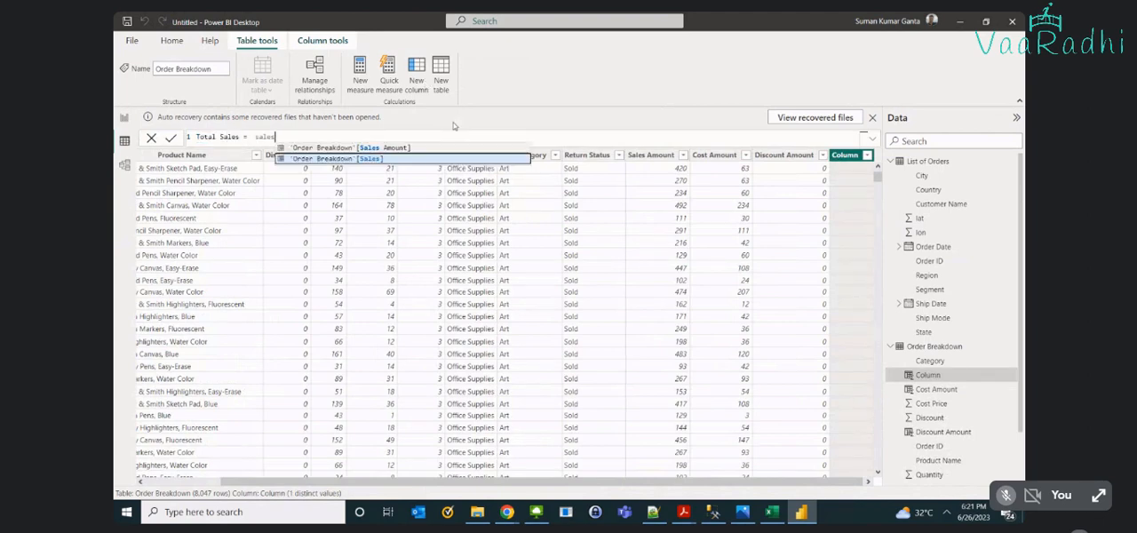
key(Up)
key(Tab)
text(- Disc)
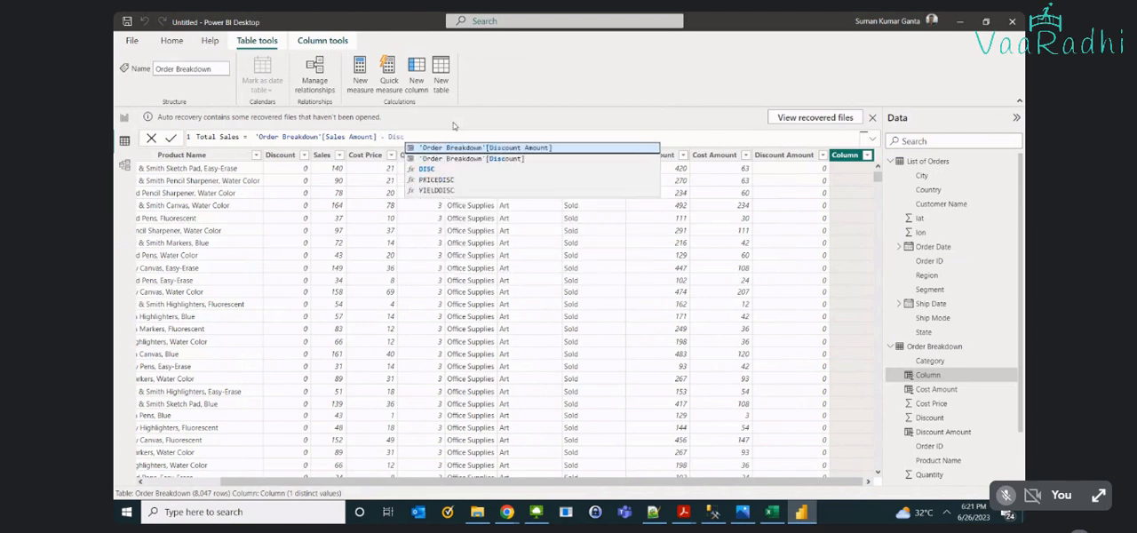
key(Tab)
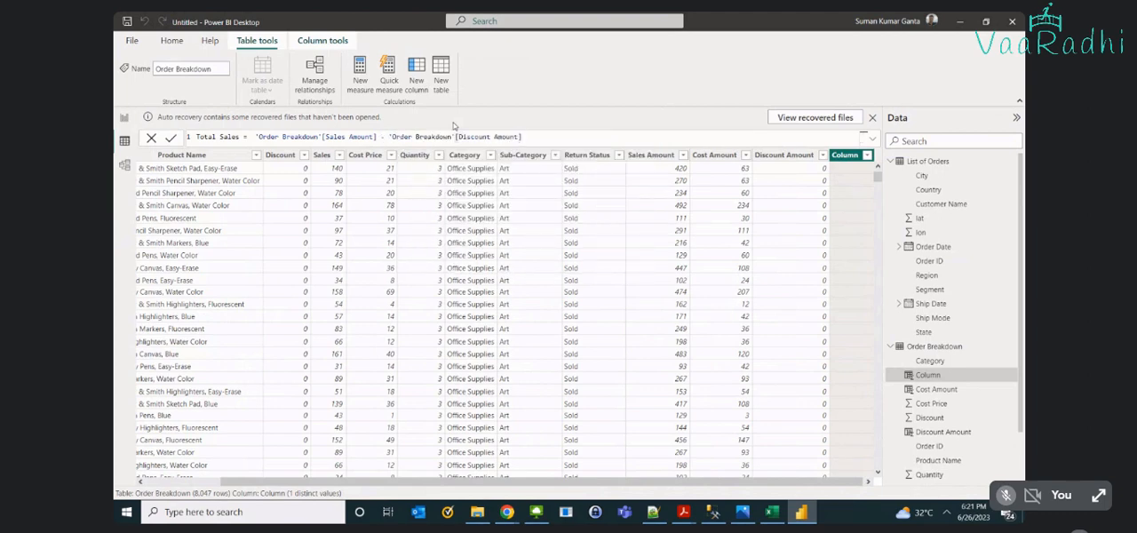
key(Return)
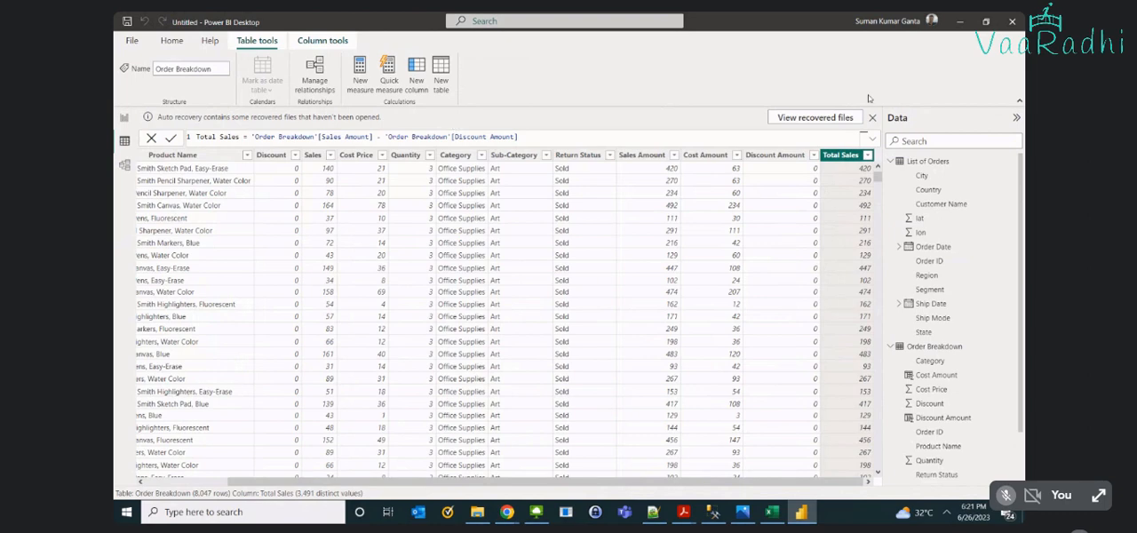
- Rename the Cost Amount column to Total Cost Price in its formula and commit the change
click(705, 155)
double_click(227, 137)
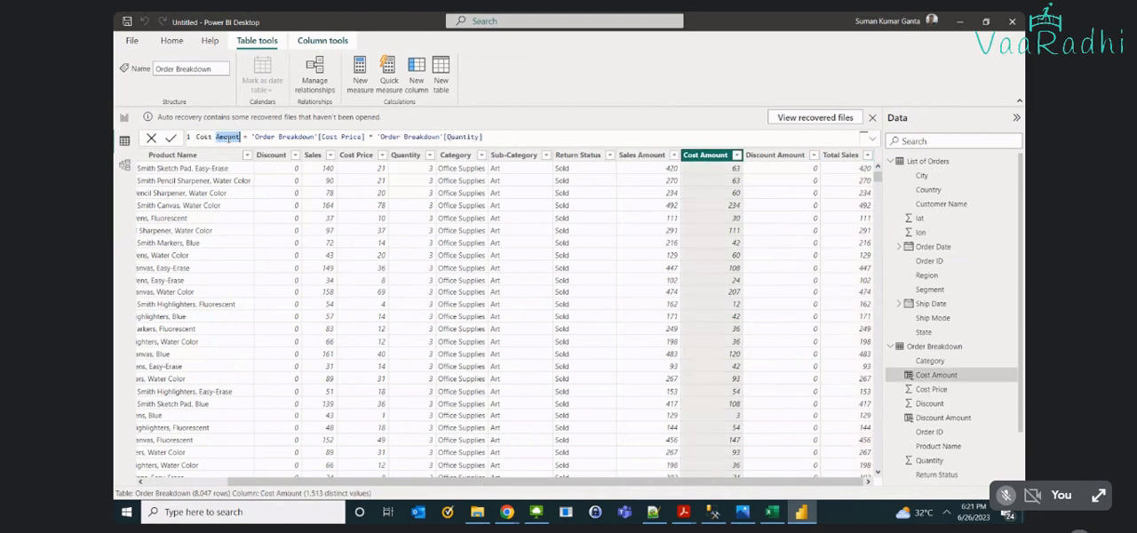
key(shift+Home)
text(Tot)
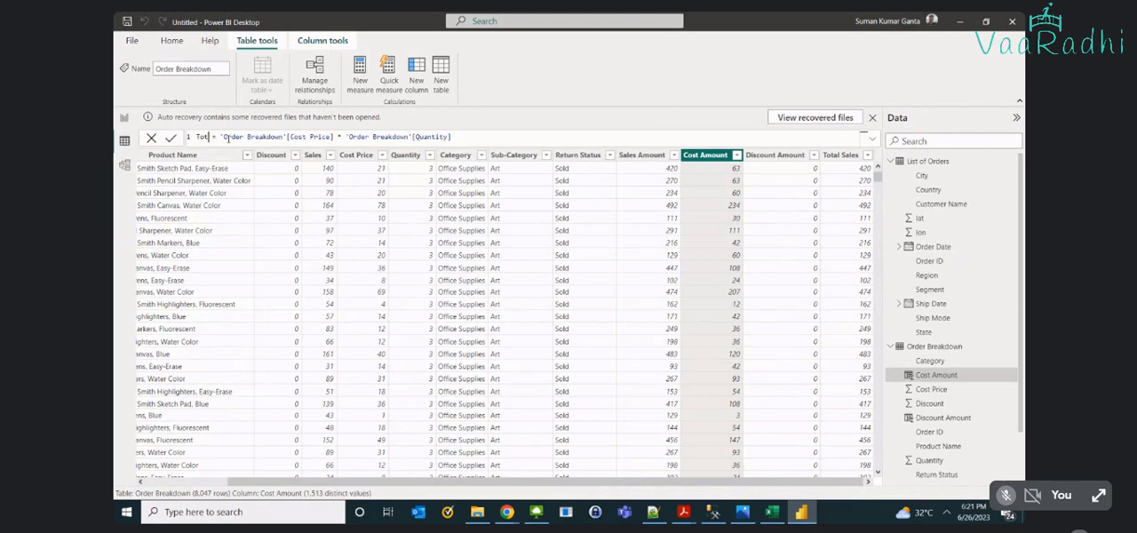
text(al Sost)
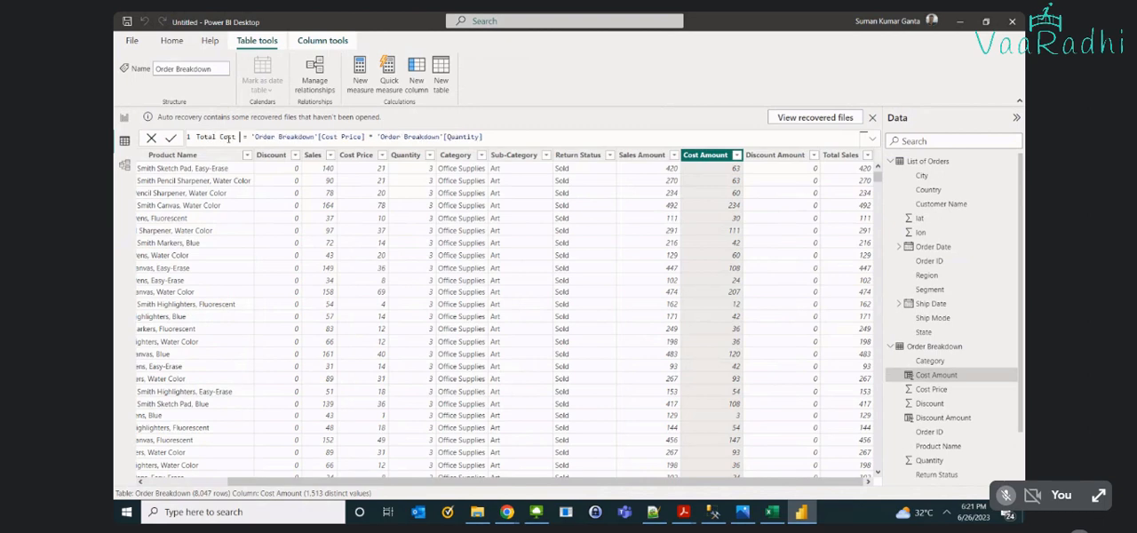
text( Price)
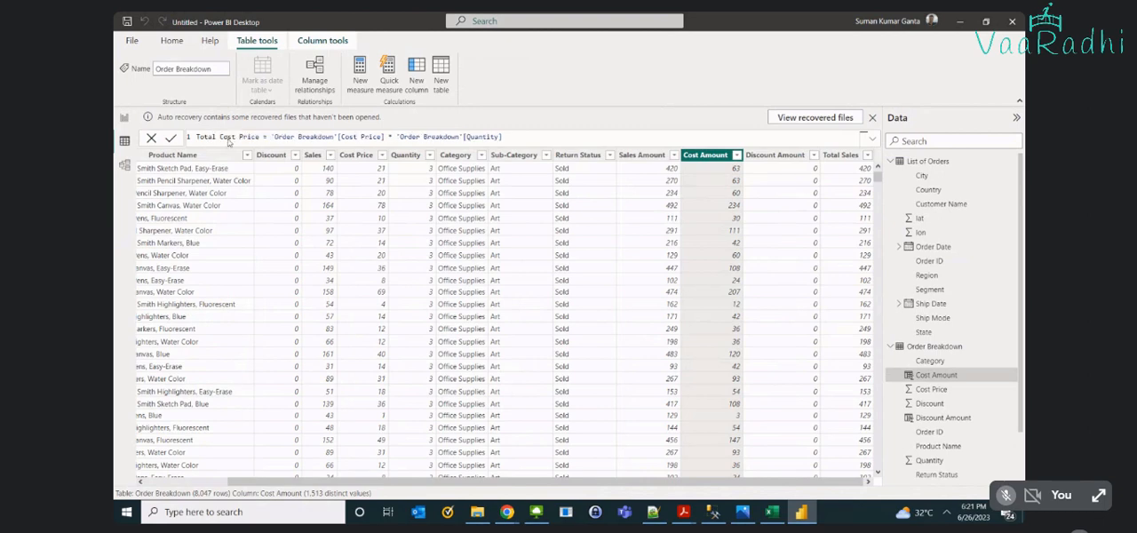
key(Return)
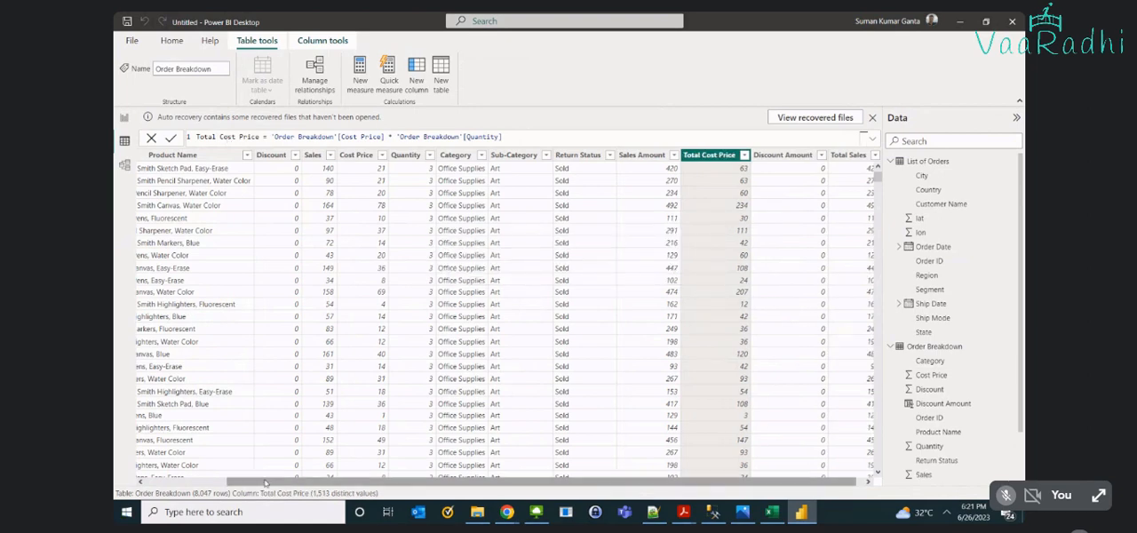
- Examine the Order ID column for order IDs that repeat across several product rows
drag(264, 482, 204, 476)
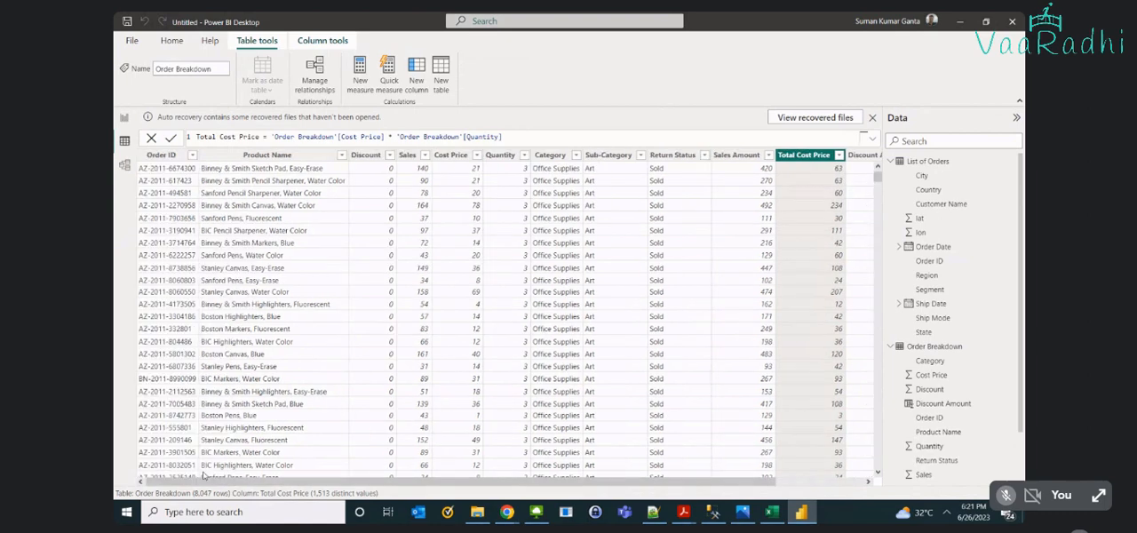
scroll(179, 366, down, 6)
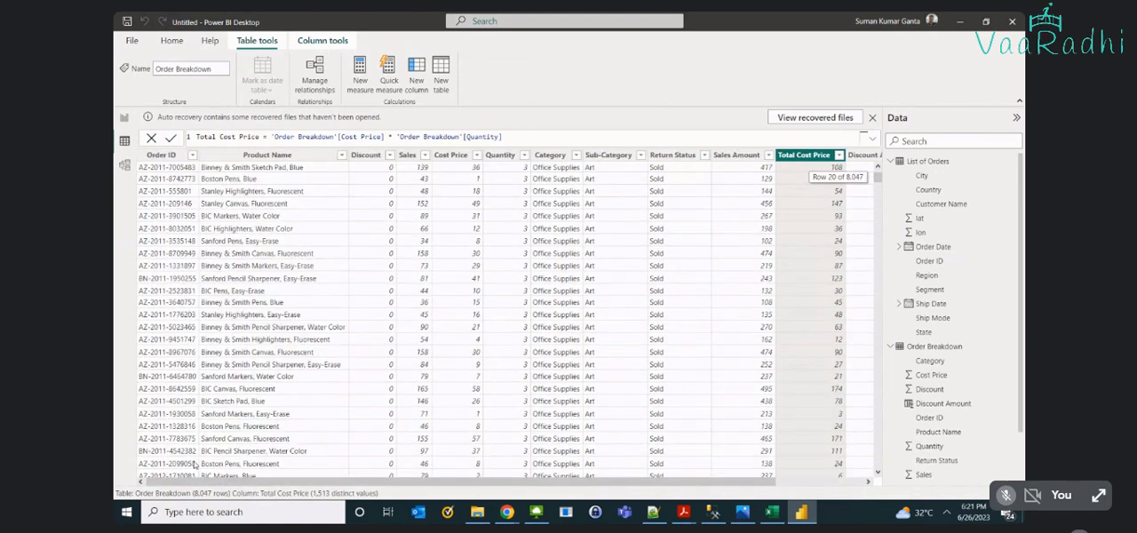
scroll(194, 466, down, 5)
scroll(194, 464, down, 1)
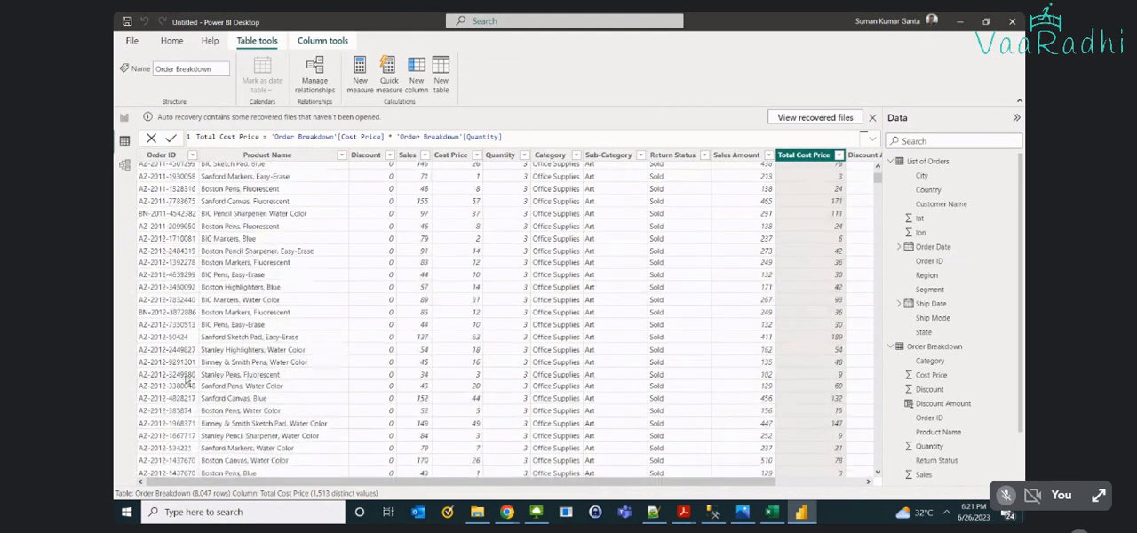
click(189, 437)
scroll(189, 435, down, 1)
click(191, 415)
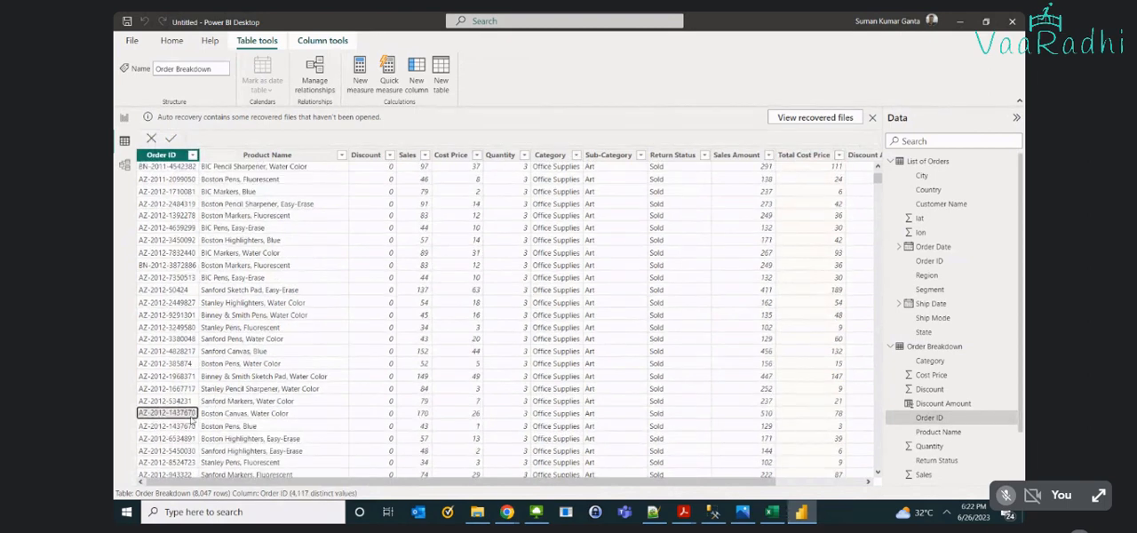
click(191, 426)
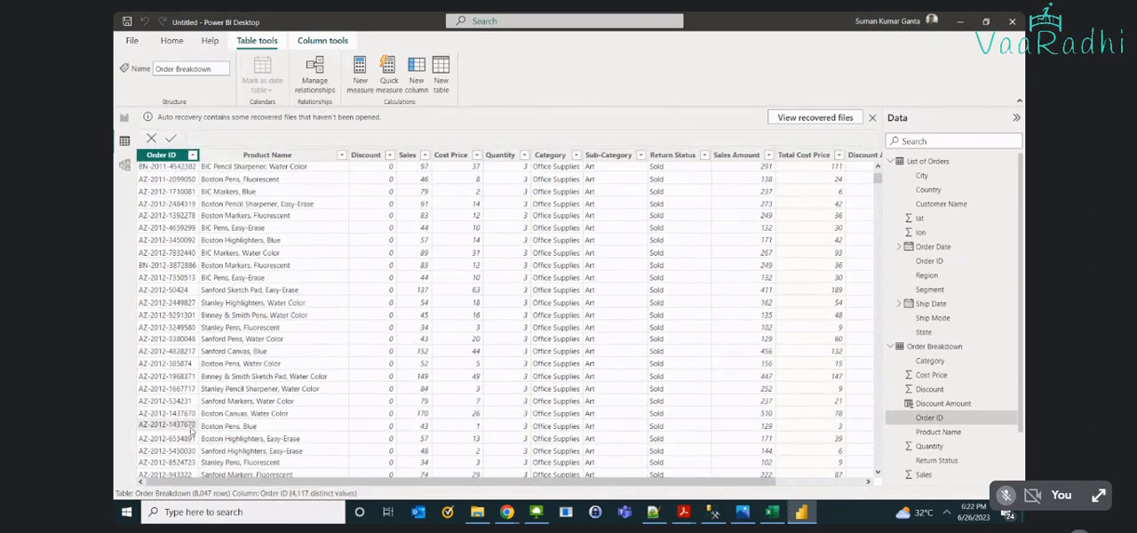
click(237, 419)
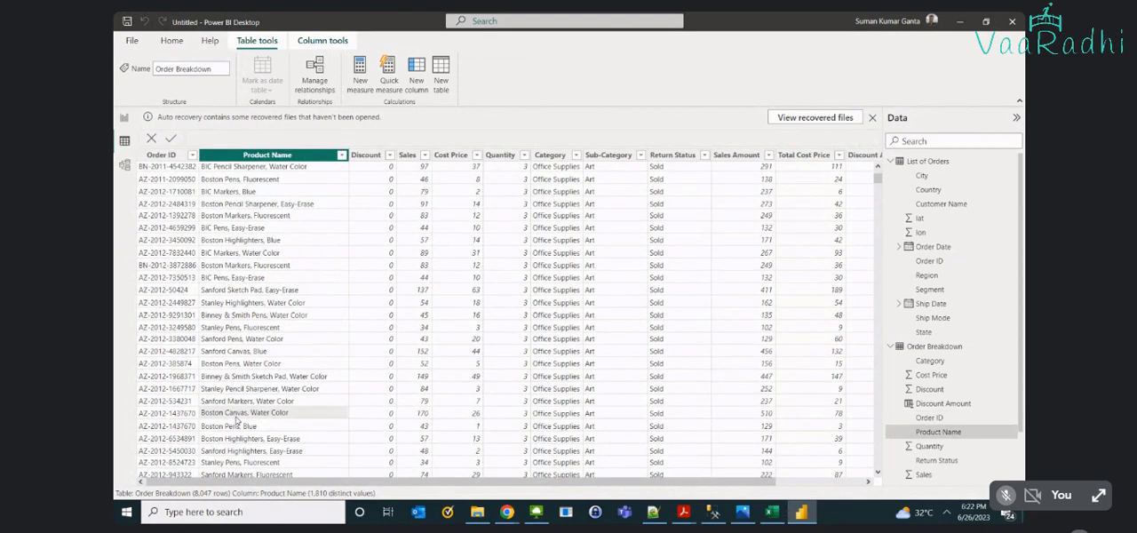
key(Right)
key(Right)
key(Right)
key(Right)
key(Right)
key(Right)
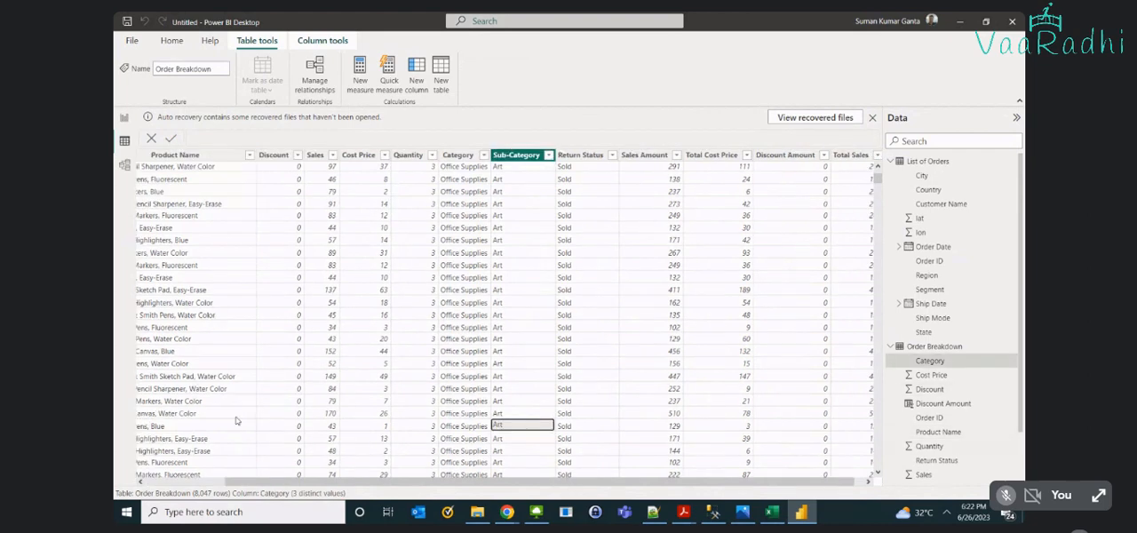
key(Right)
key(Right)
key(Right)
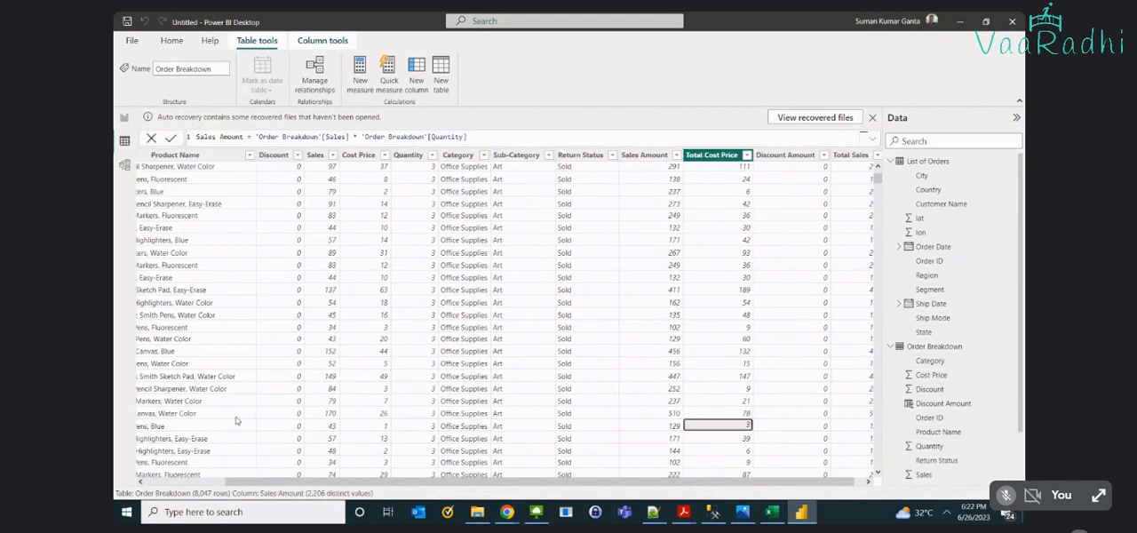
key(Home)
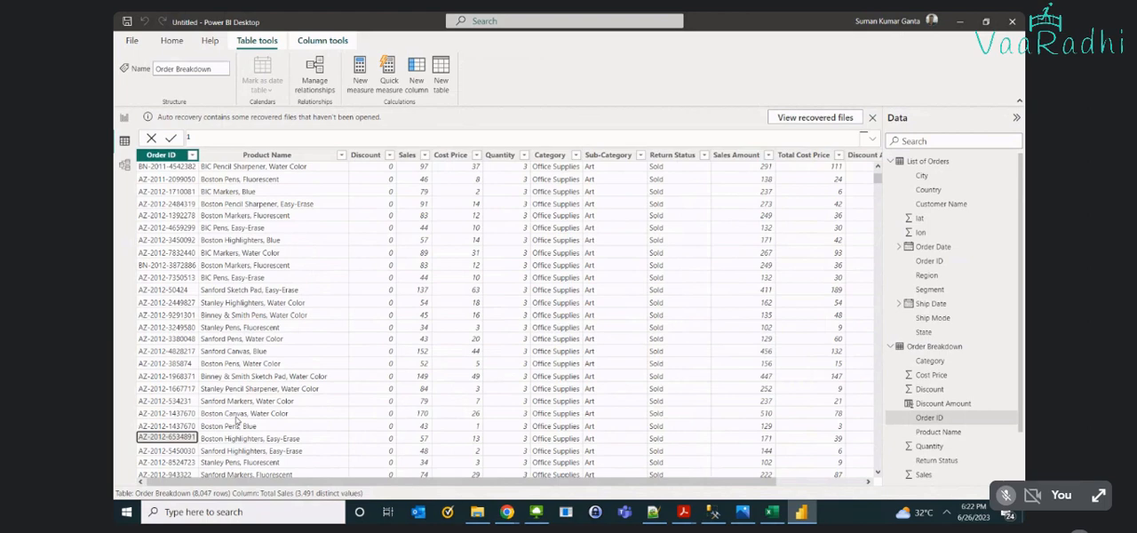
key(End)
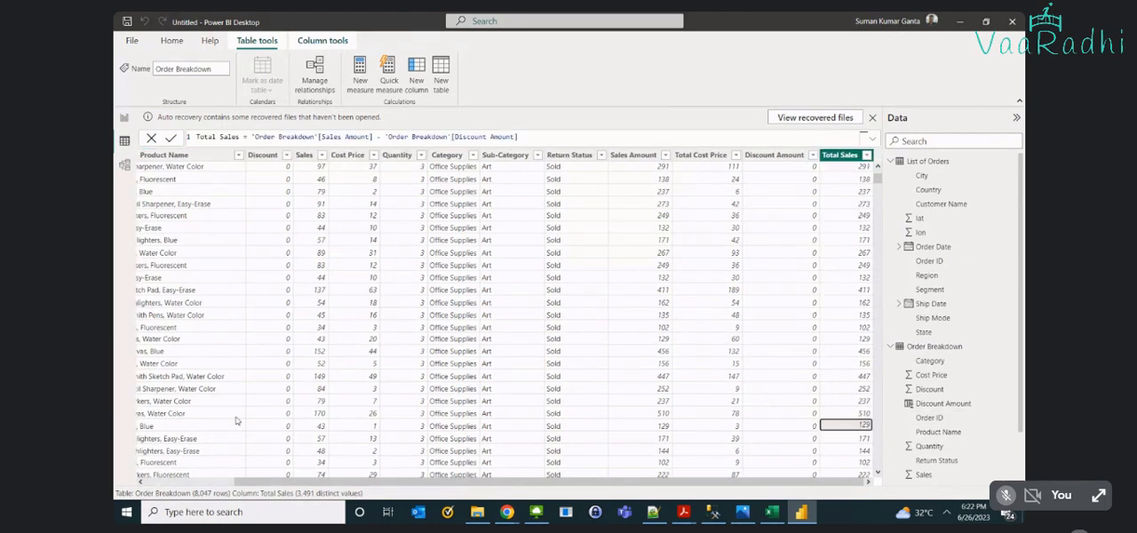
key(Left)
key(Left)
key(Left)
key(Up)
key(Left)
key(Left)
key(Left)
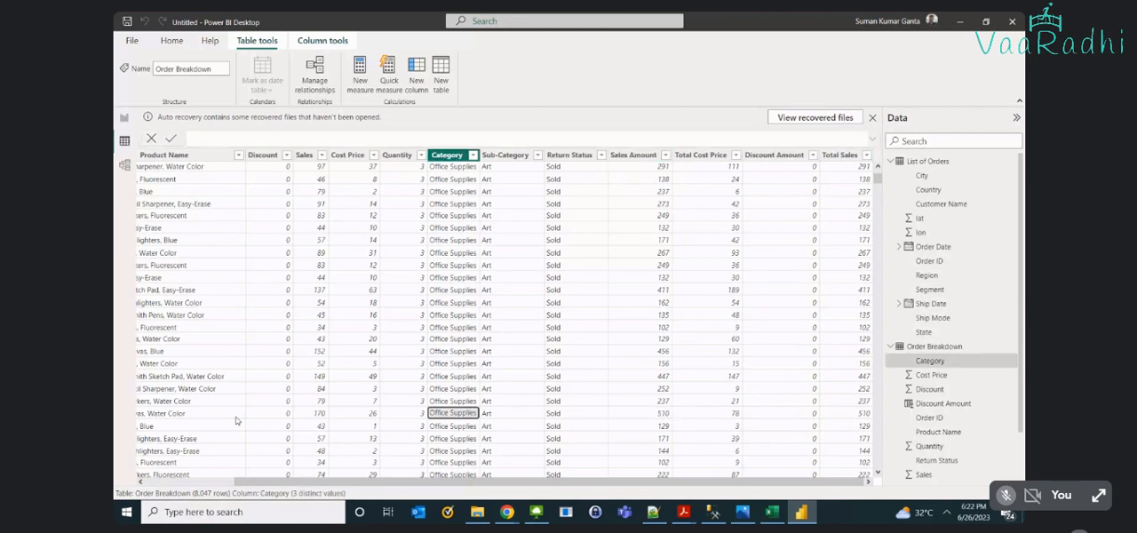
key(Home)
key(Down)
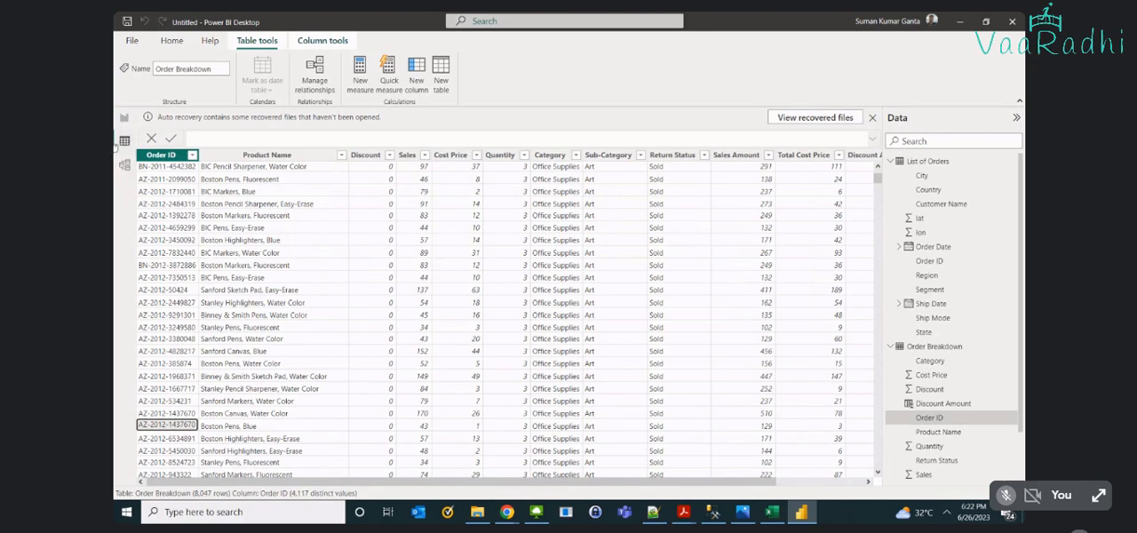
- Insert a line chart on the blank report page and enlarge it to fill most of the canvas
click(124, 118)
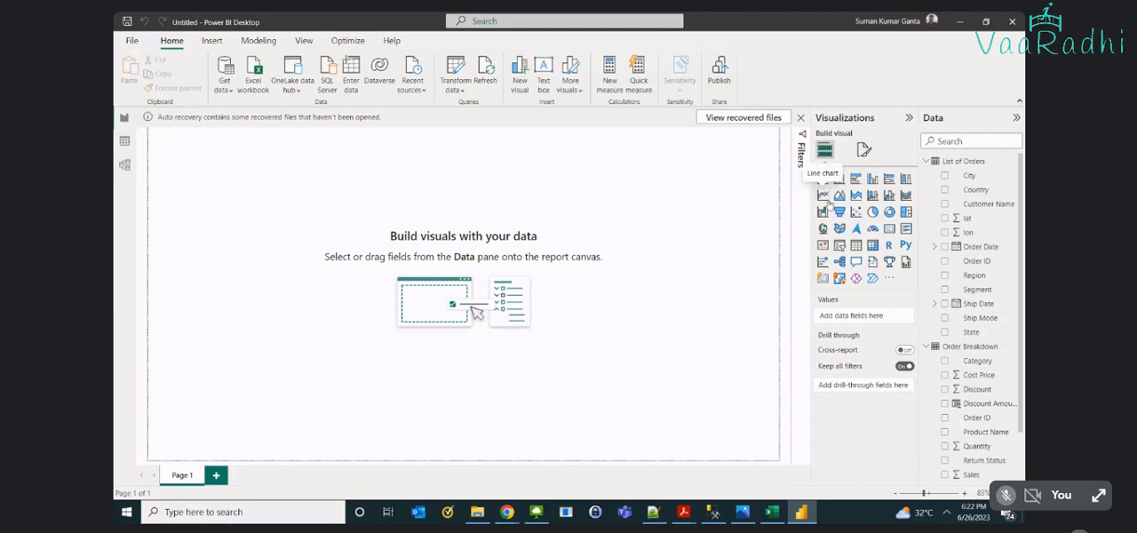
click(822, 195)
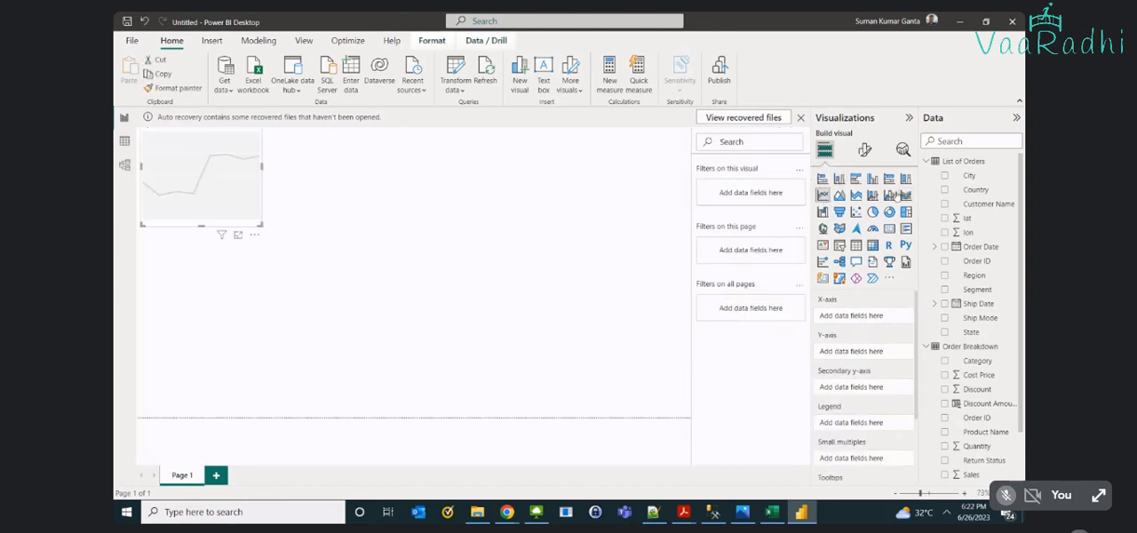
drag(261, 223, 602, 390)
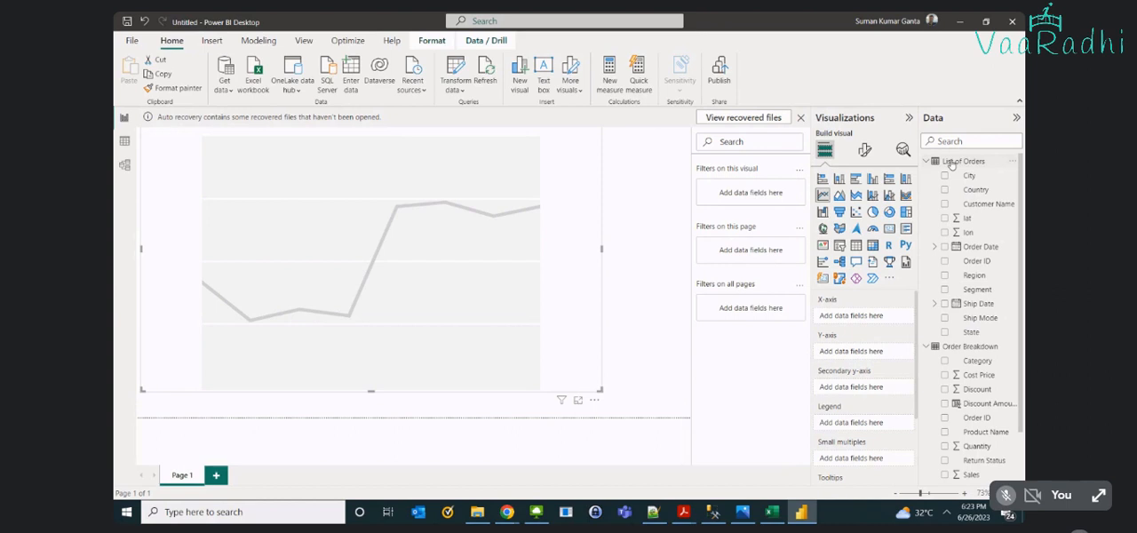
- Put Order Date from List of Orders on the line chart's X-axis, removing the Day and Quarter levels
drag(978, 248, 448, 387)
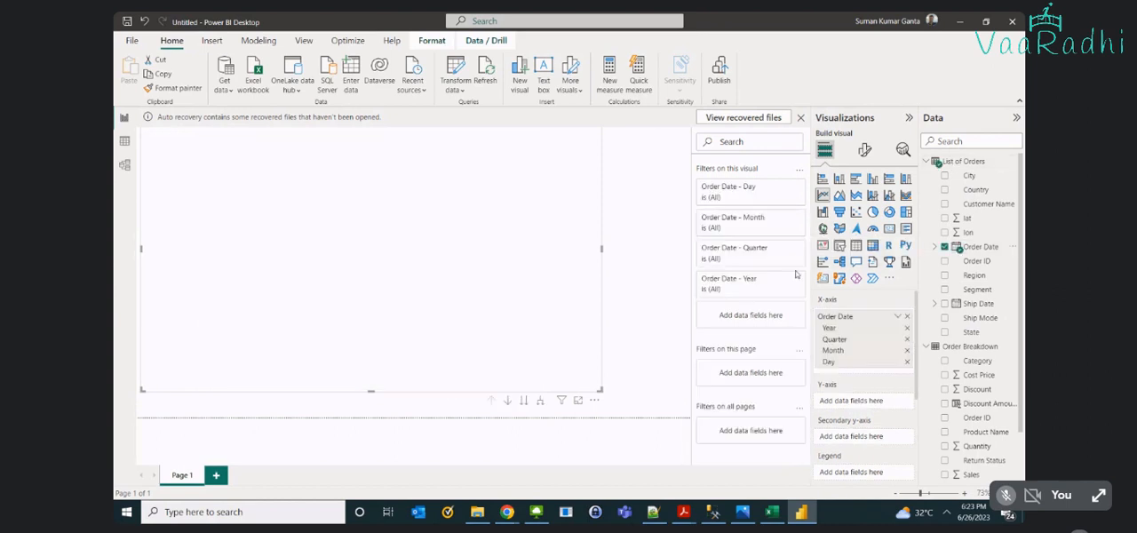
click(907, 360)
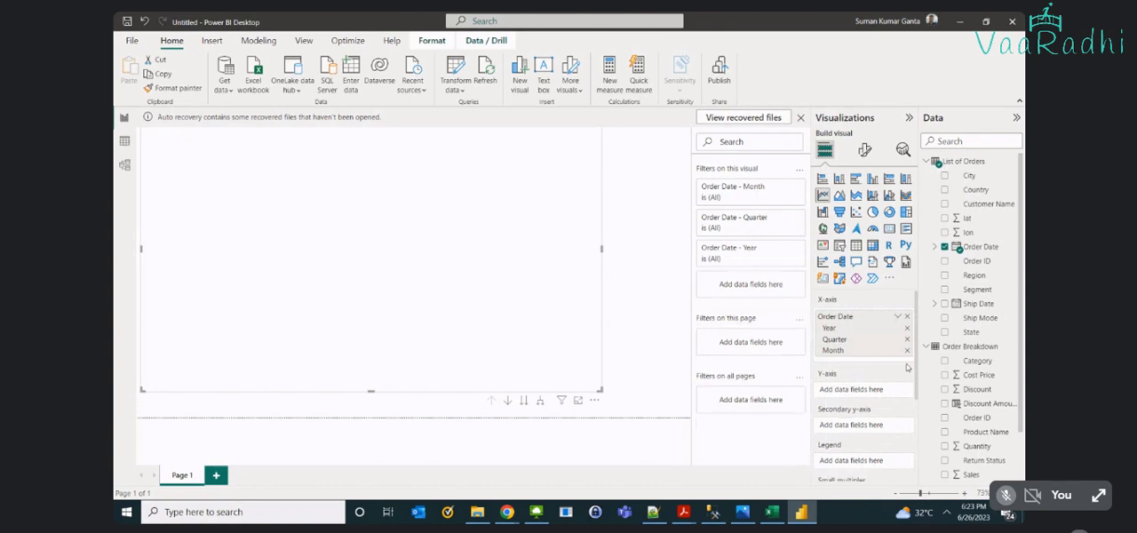
click(908, 340)
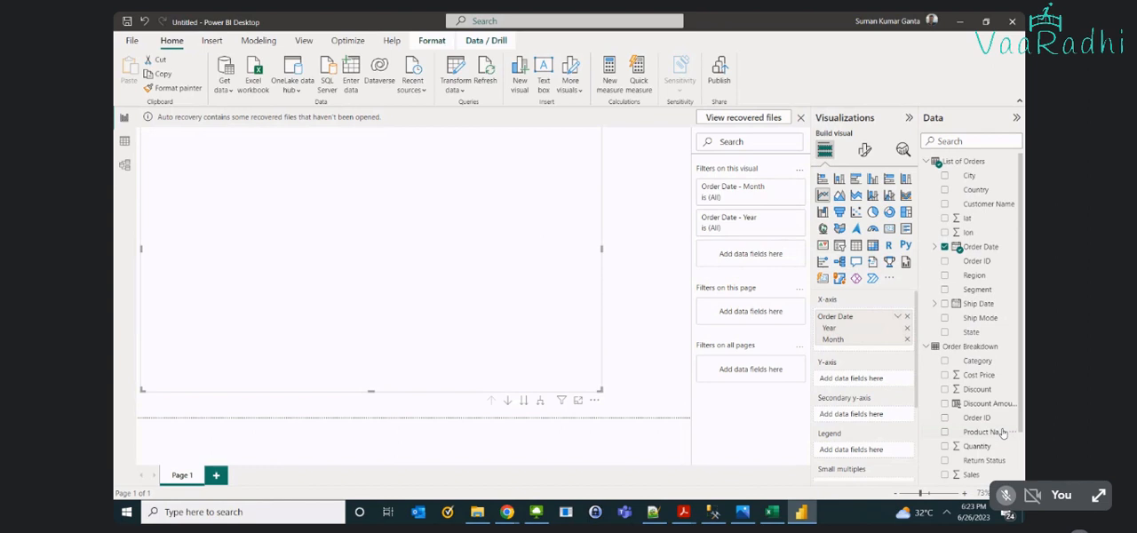
- Plot Total Sales from Order Breakdown on the chart's Y-axis and show the chart in focus mode
scroll(990, 389, down, 2)
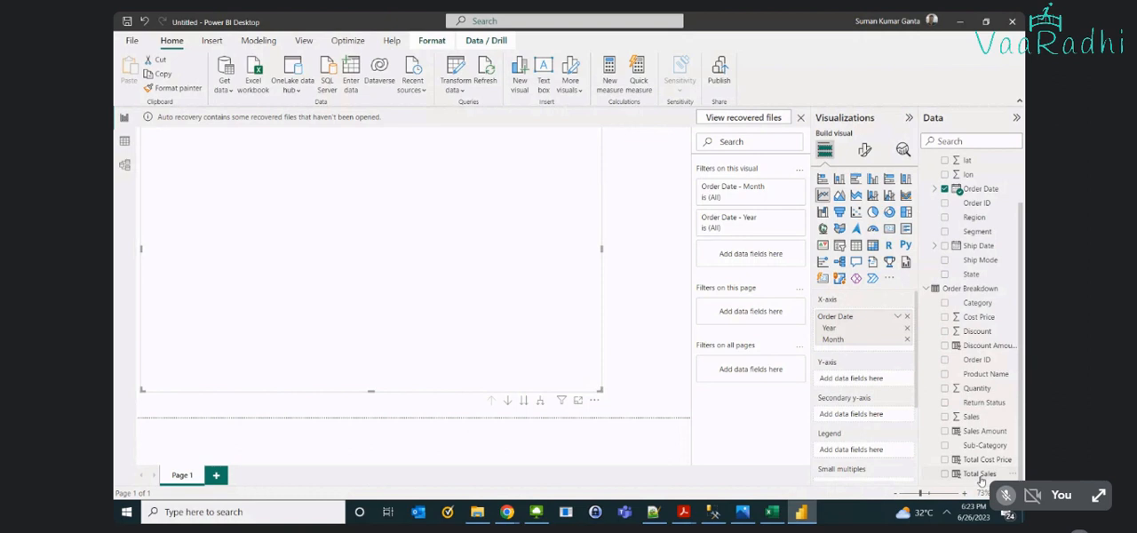
drag(981, 480, 872, 384)
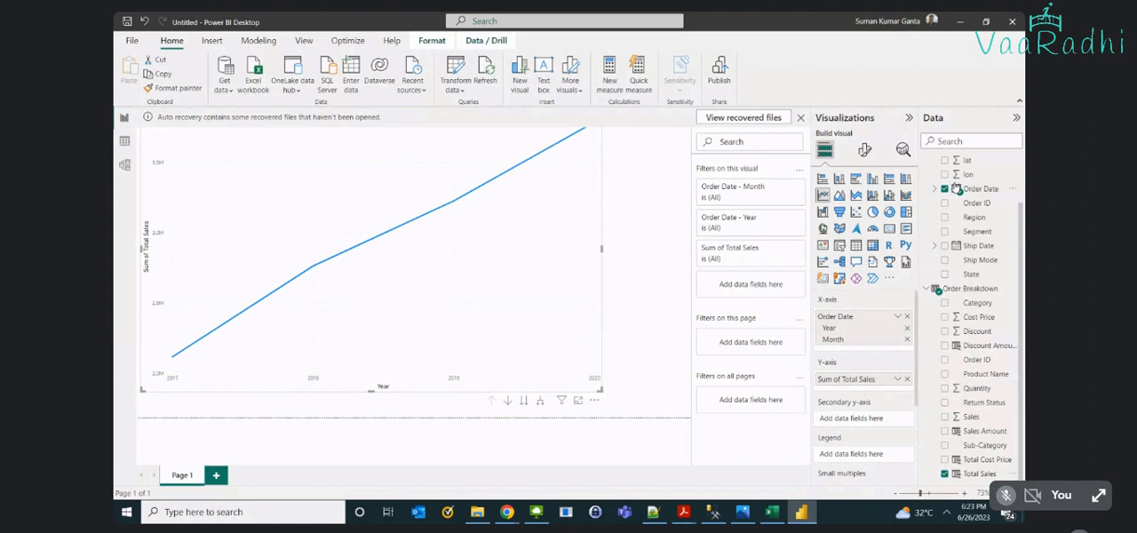
scroll(956, 188, up, 2)
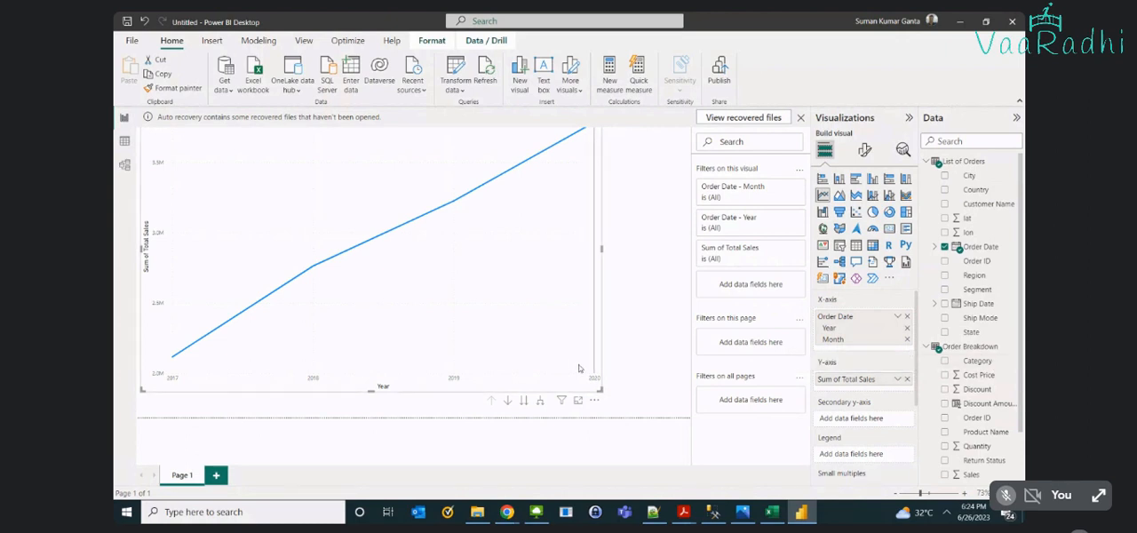
click(577, 400)
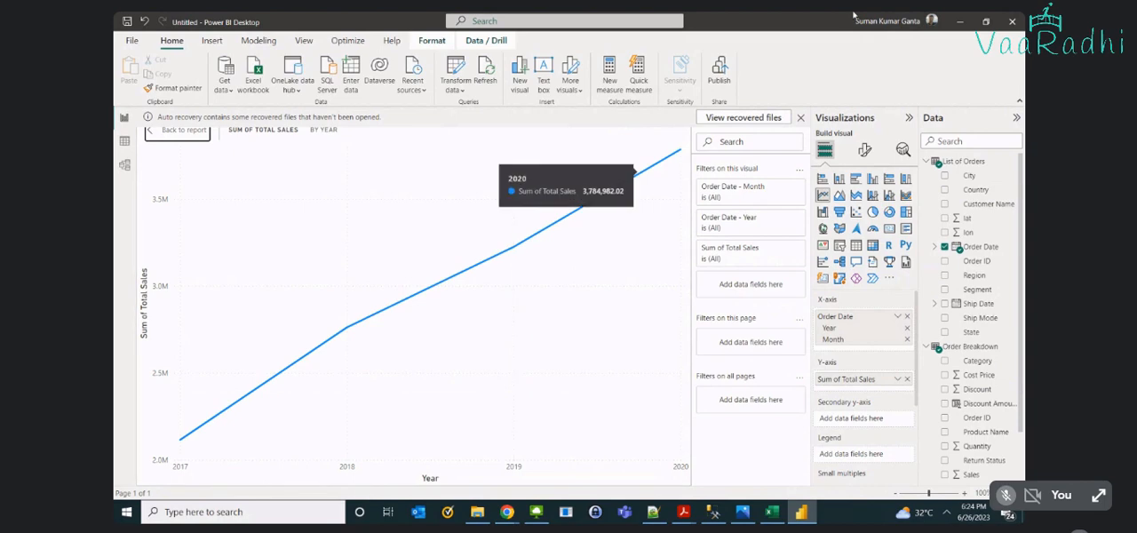
- Drill down into 2018 to view its monthly total sales, and drill back up to the yearly view
right_click(348, 331)
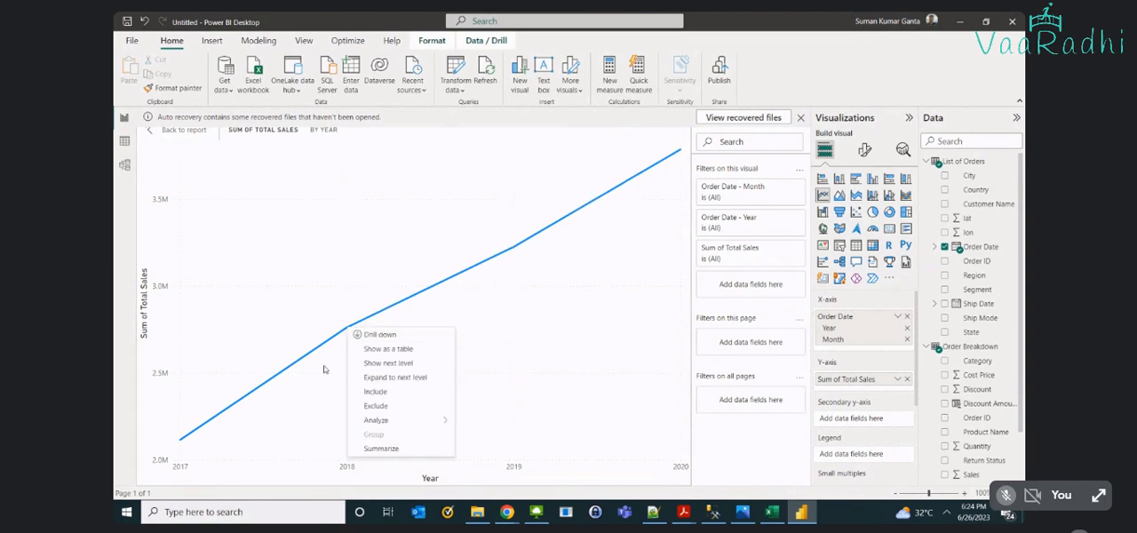
right_click(325, 346)
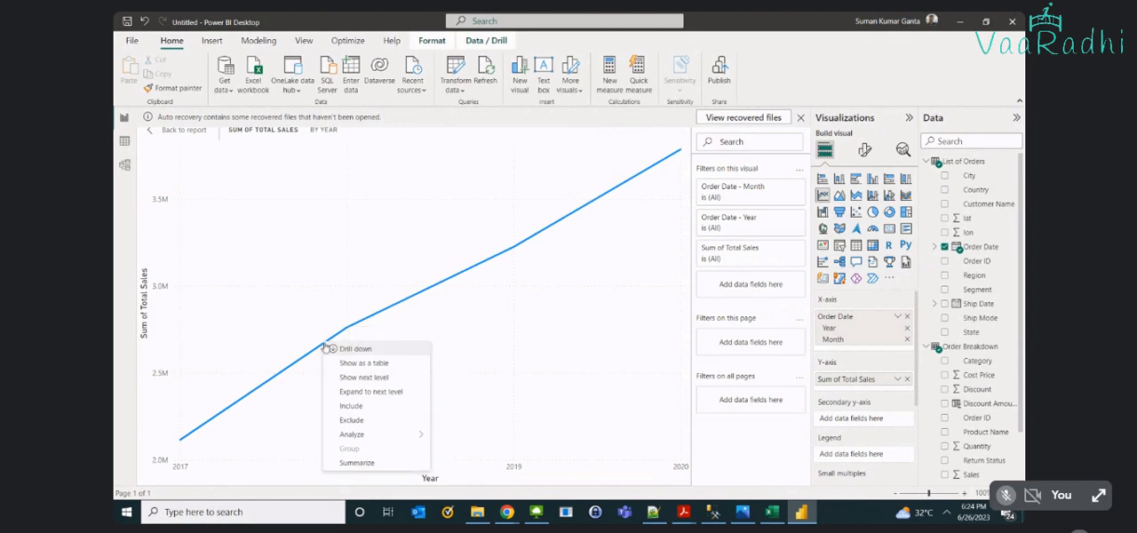
right_click(396, 335)
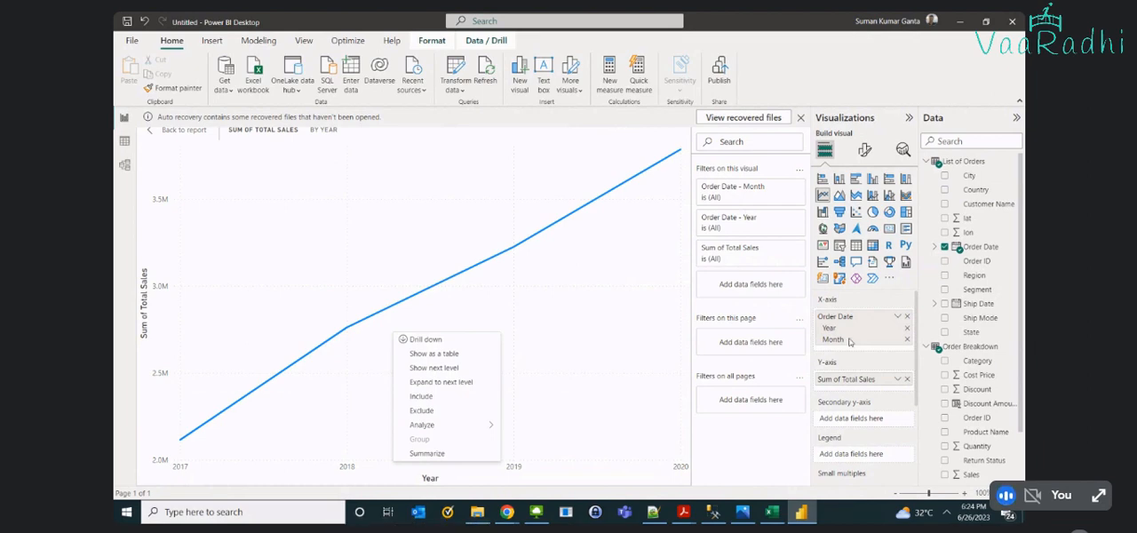
click(412, 341)
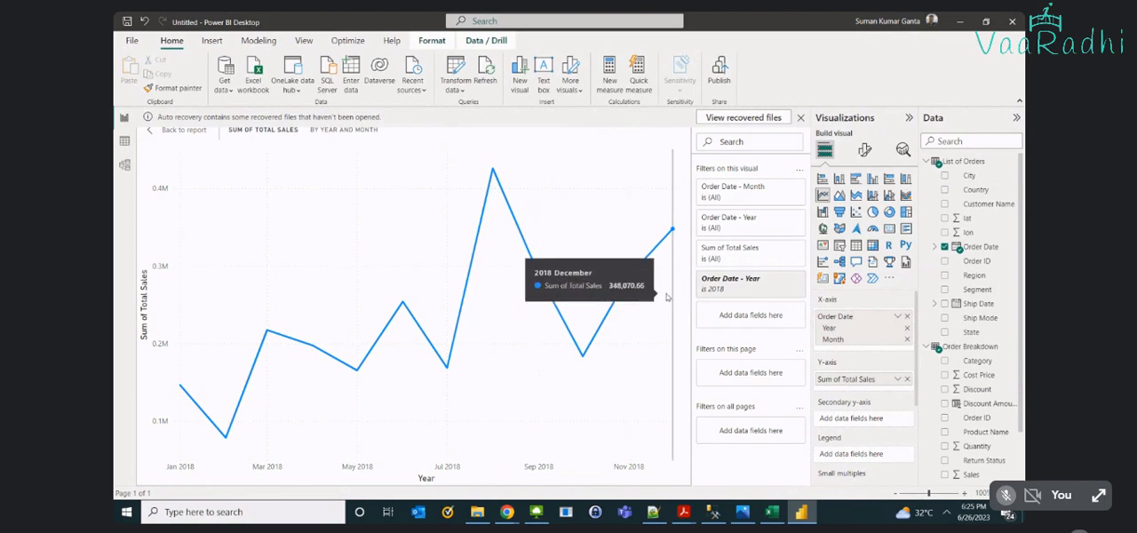
right_click(459, 263)
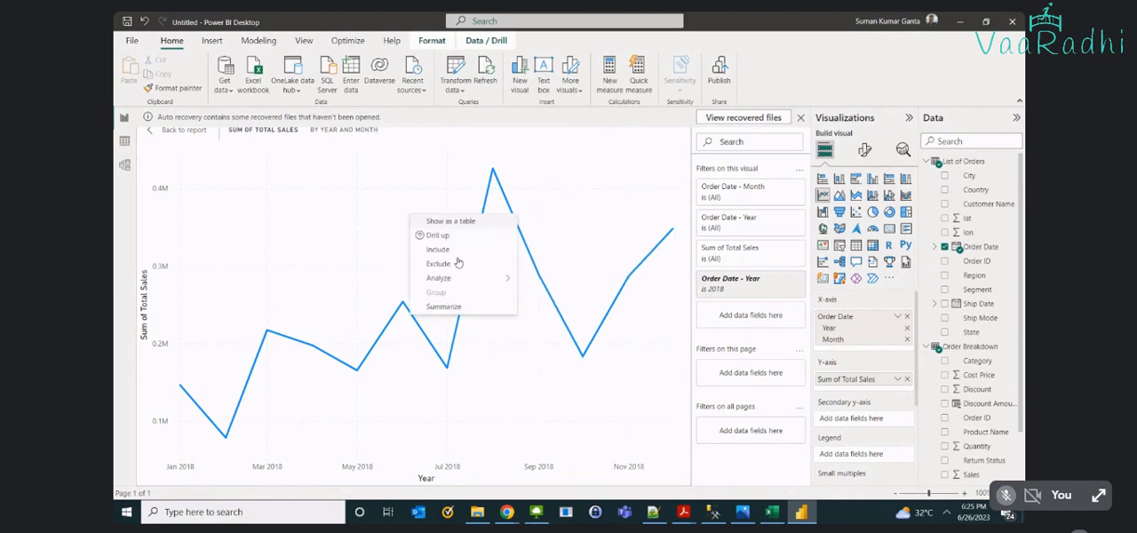
click(463, 235)
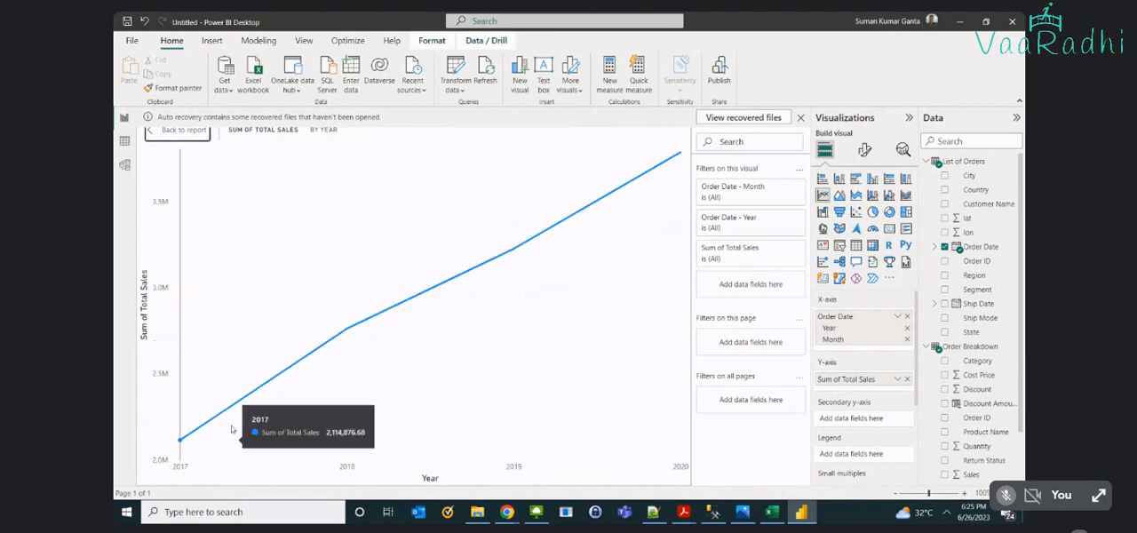
- Drill down into 2017 to view its monthly total sales, and return to the year level
right_click(235, 424)
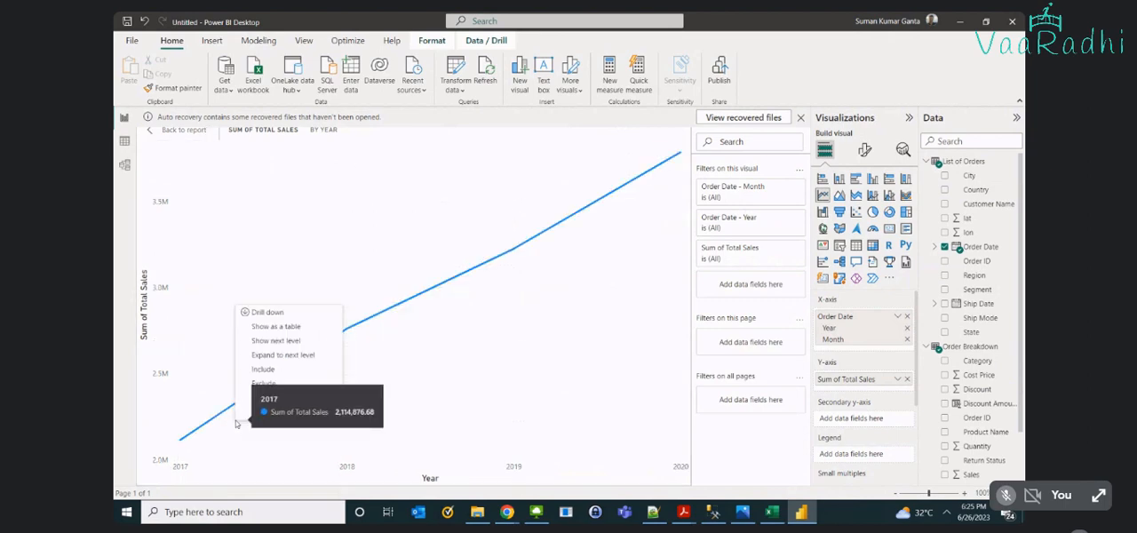
click(263, 313)
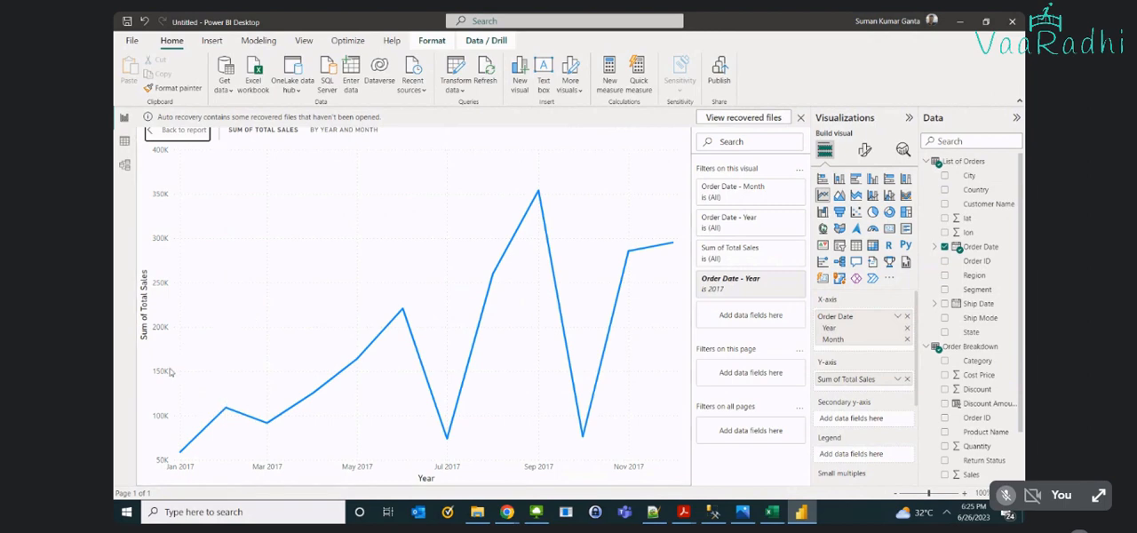
right_click(279, 268)
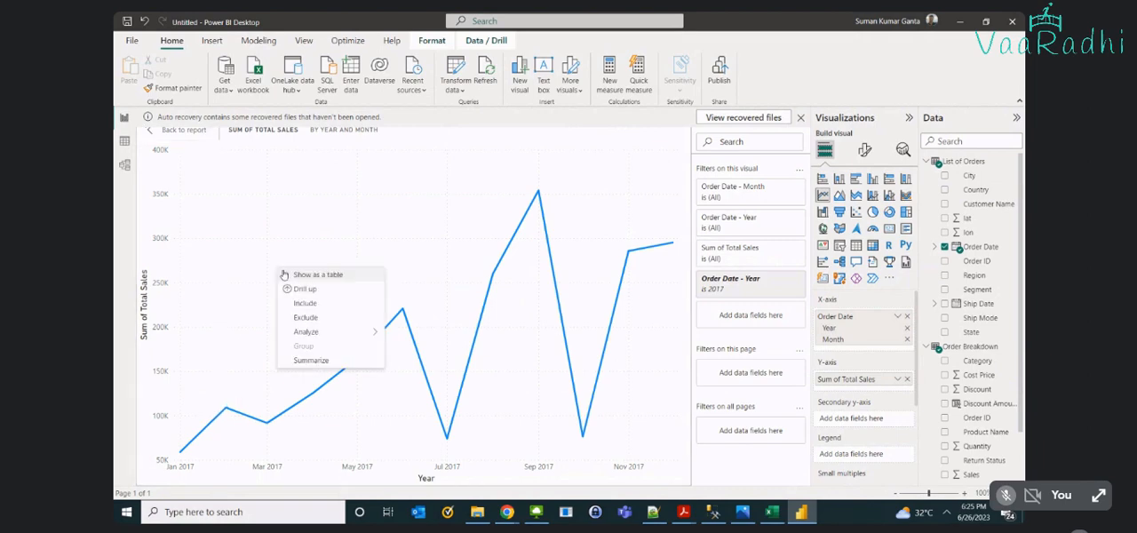
click(292, 289)
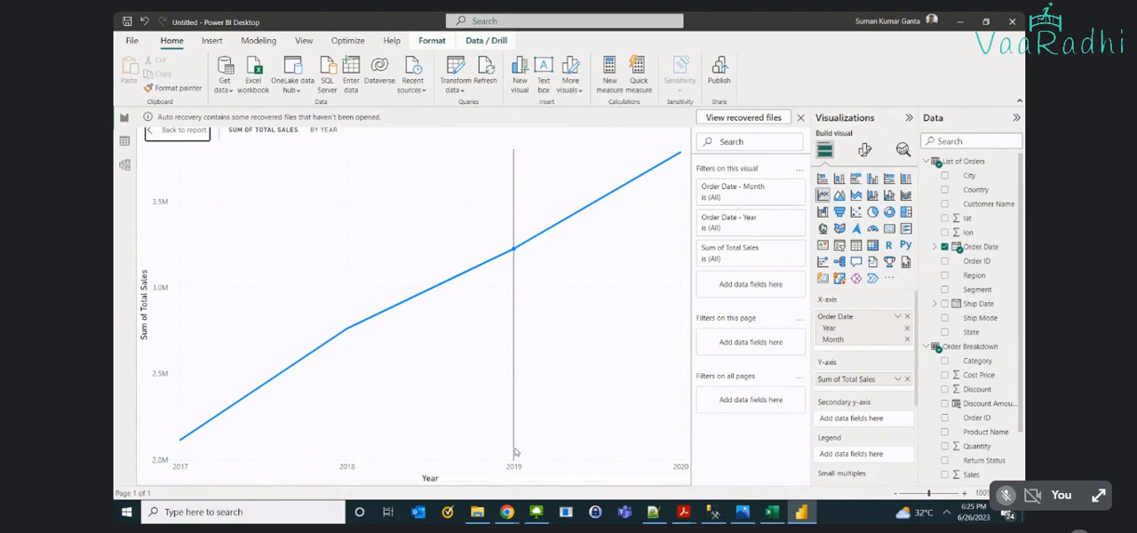
- Drill down into 2019 to examine its monthly total sales, and drill up to the years again
mouse_move(529, 338)
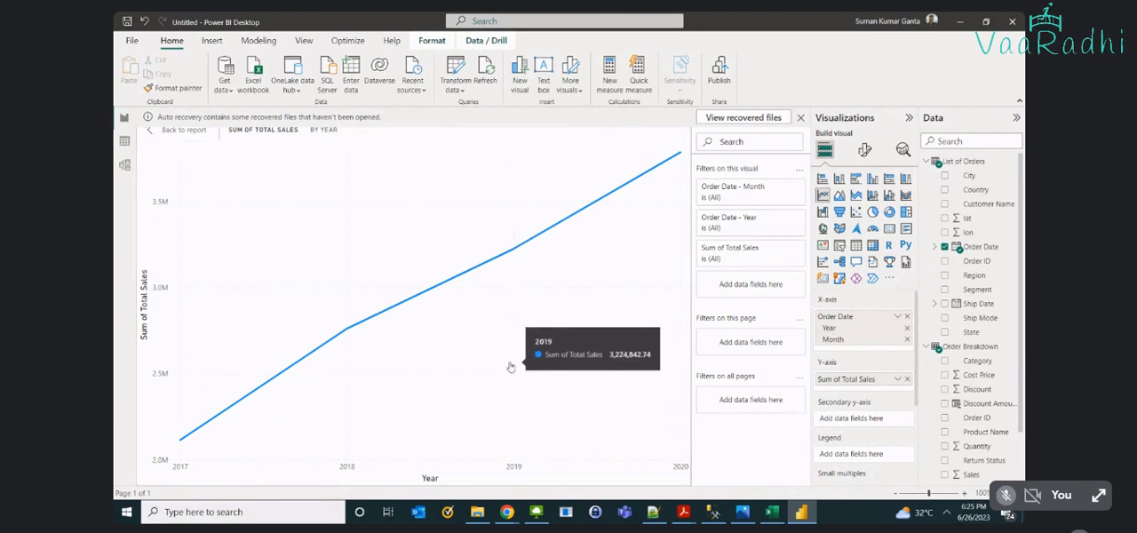
right_click(511, 366)
click(540, 369)
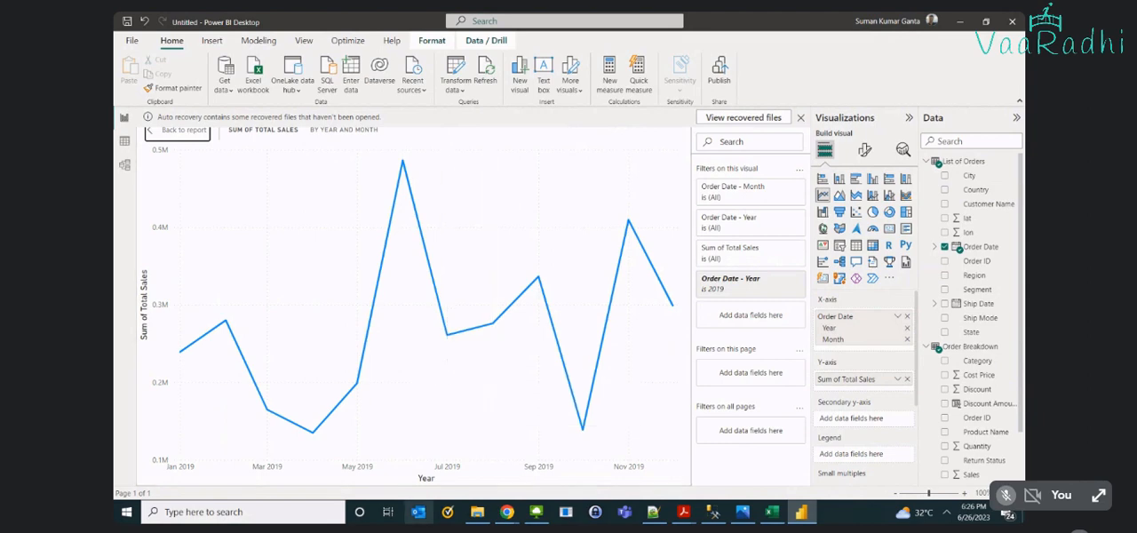
mouse_move(478, 513)
right_click(434, 382)
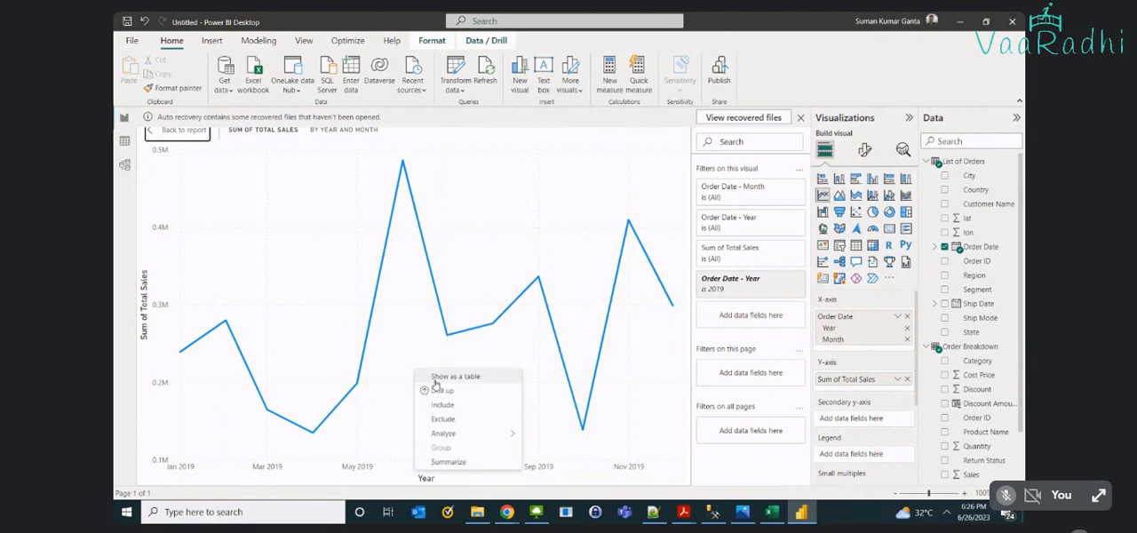
click(436, 389)
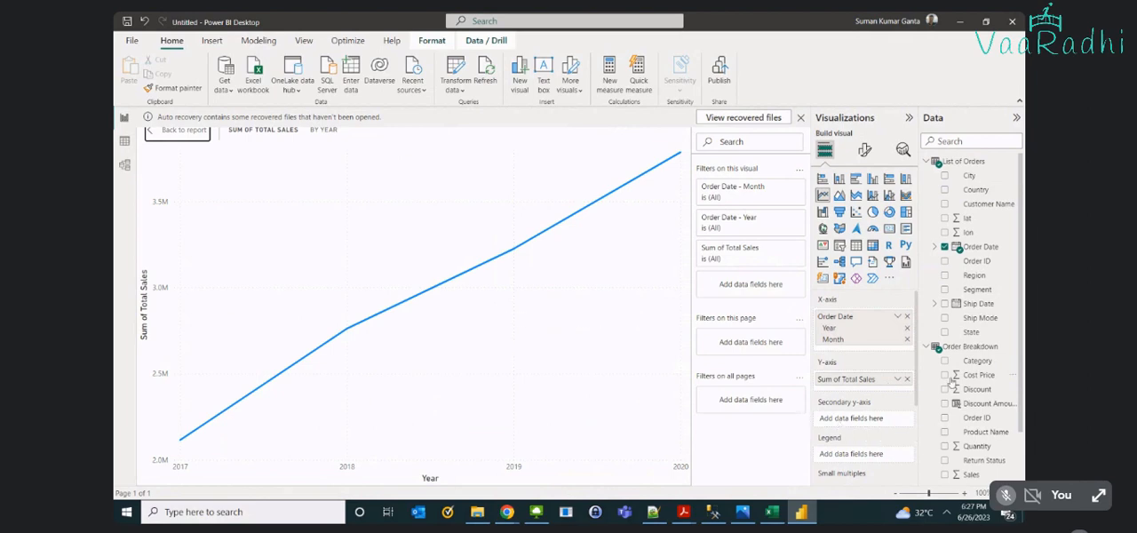
- Add Total Cost Price to the chart's secondary Y-axis and compare it with Total Sales for each year
scroll(1006, 453, down, 1)
drag(1006, 453, 893, 419)
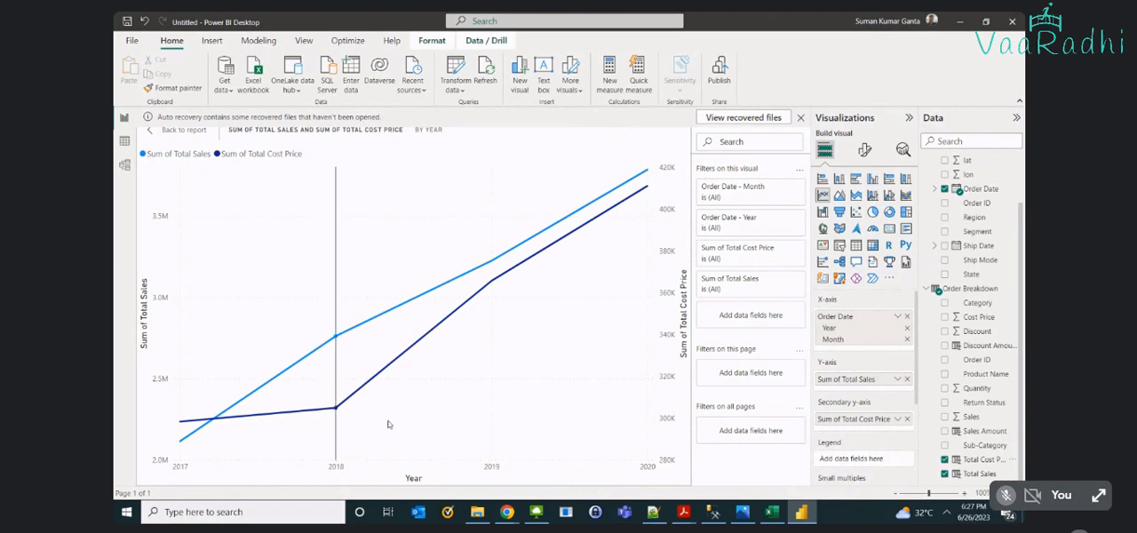
mouse_move(508, 401)
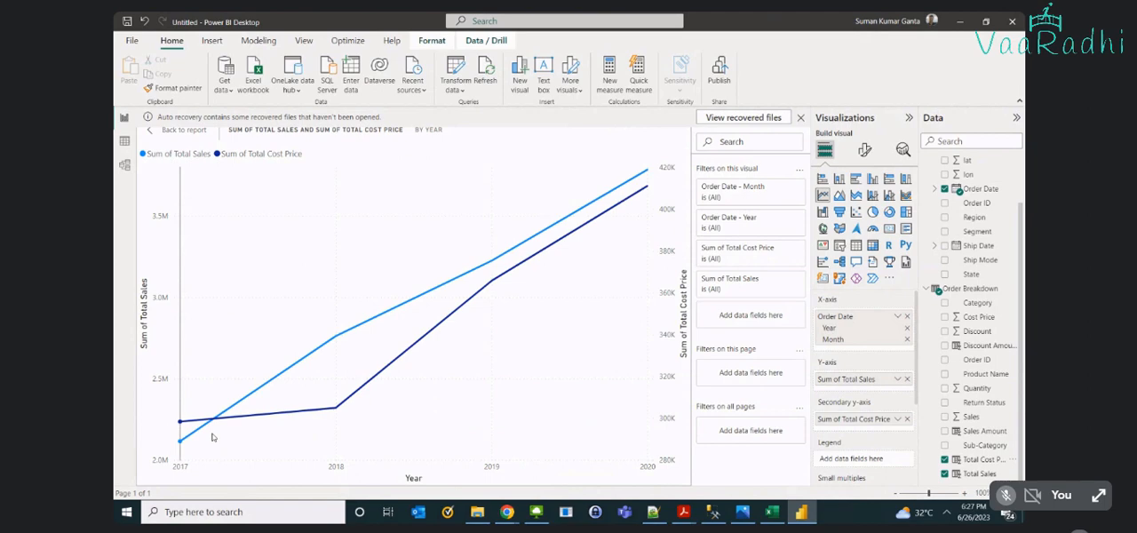
mouse_move(382, 416)
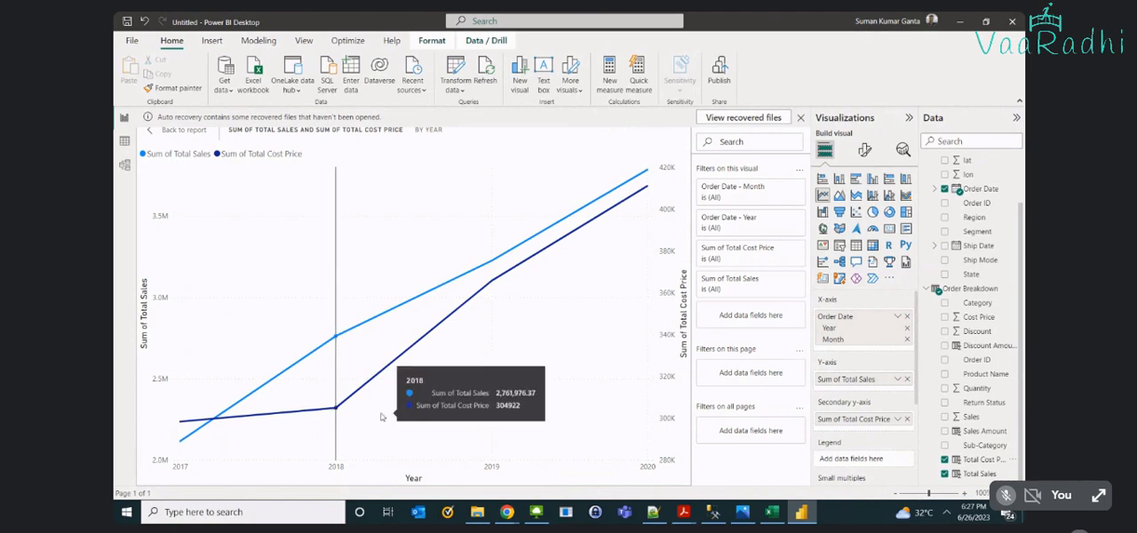
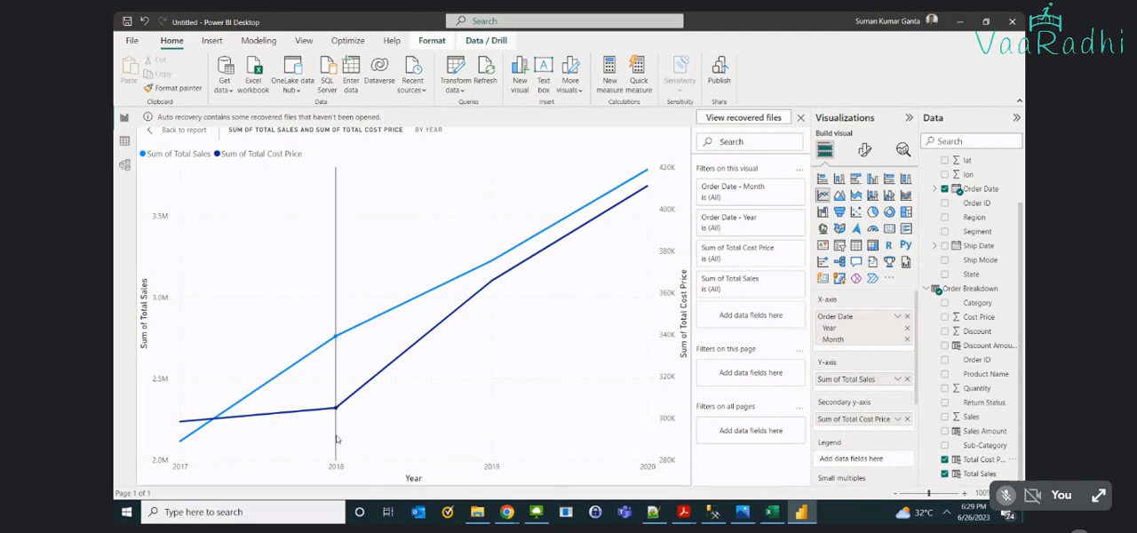
- Compare Total Sales with Total Cost Price for each year from 2017 to 2020 on the line chart
mouse_move(337, 440)
mouse_move(336, 375)
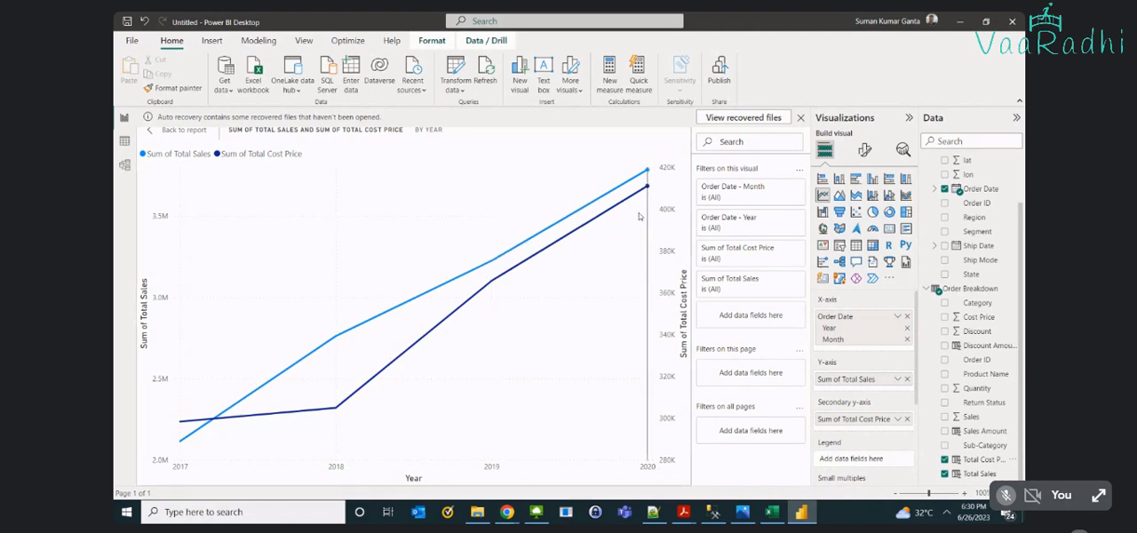
mouse_move(639, 216)
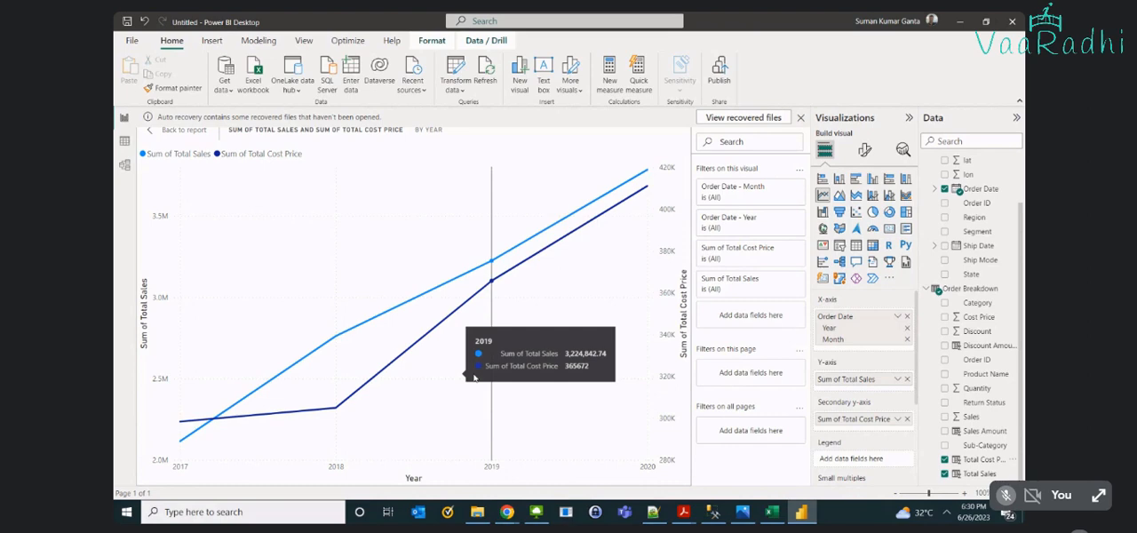
scroll(867, 355, down, 1)
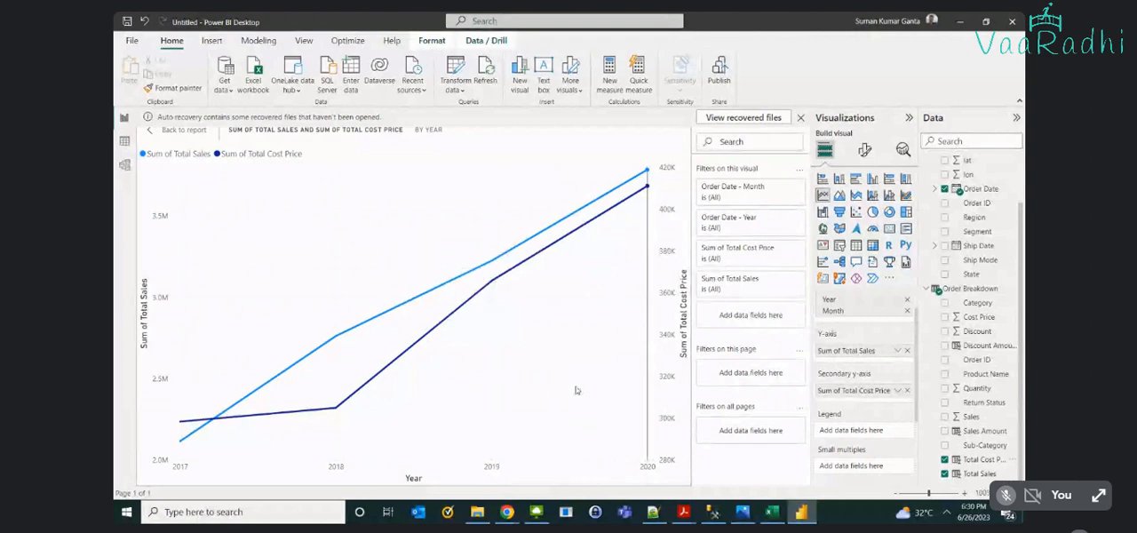
mouse_move(578, 304)
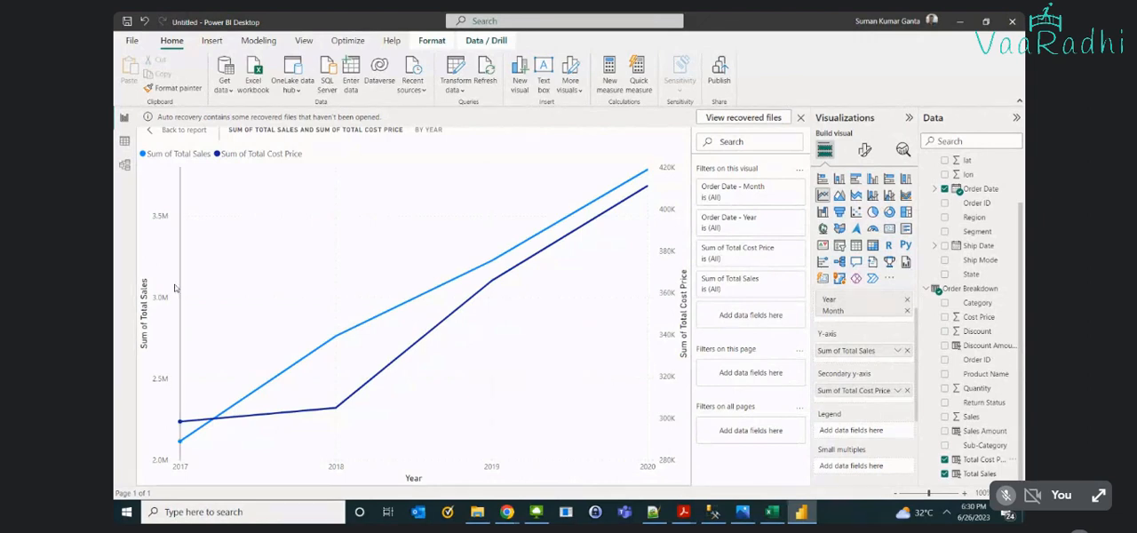
mouse_move(201, 296)
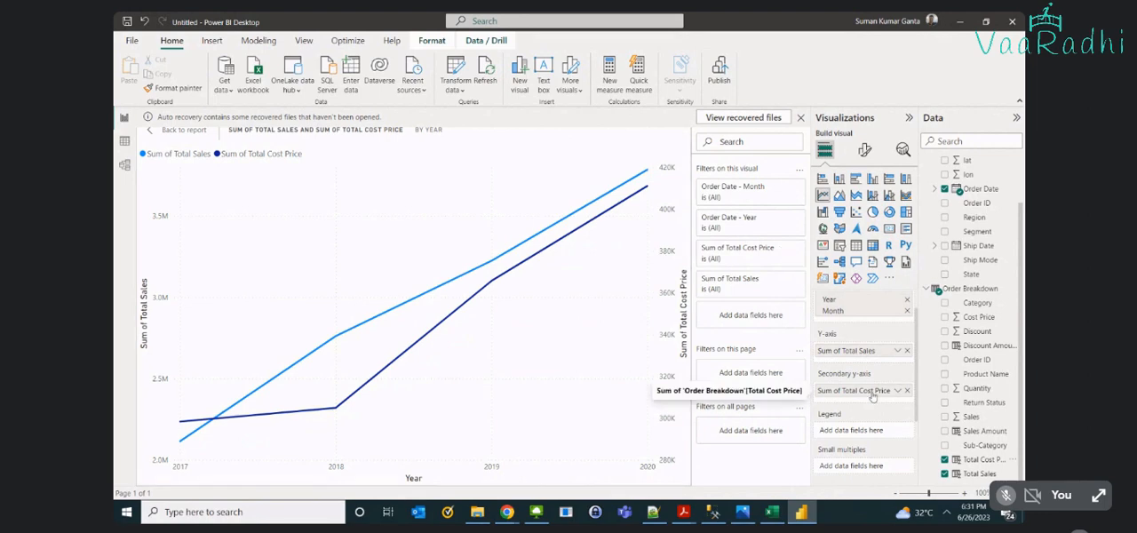
- Try Total Cost Price as the chart's legend, browse the legend entries, and move the field back to the secondary Y-axis
drag(873, 397, 878, 438)
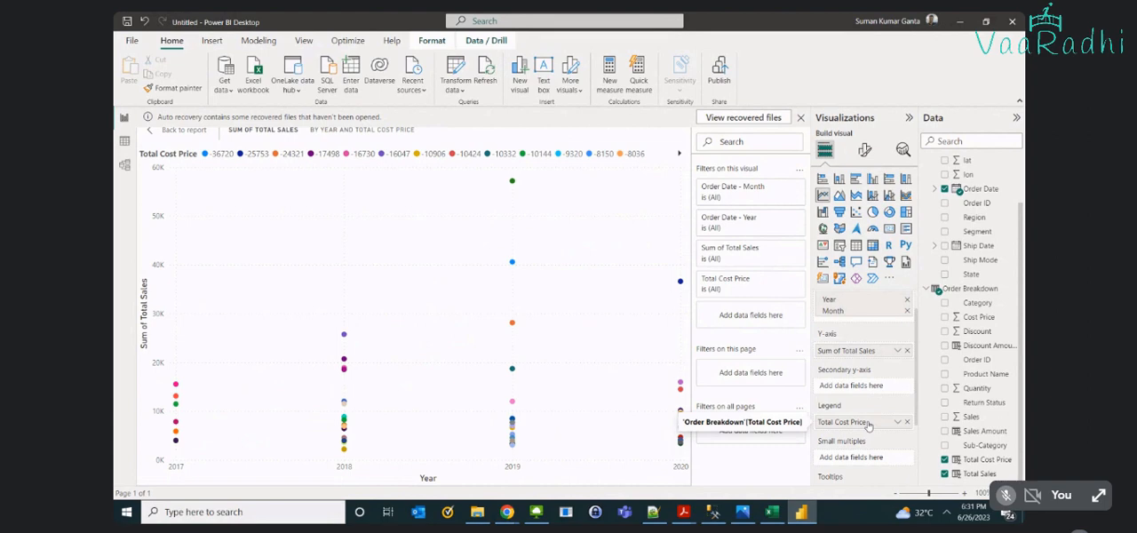
click(680, 154)
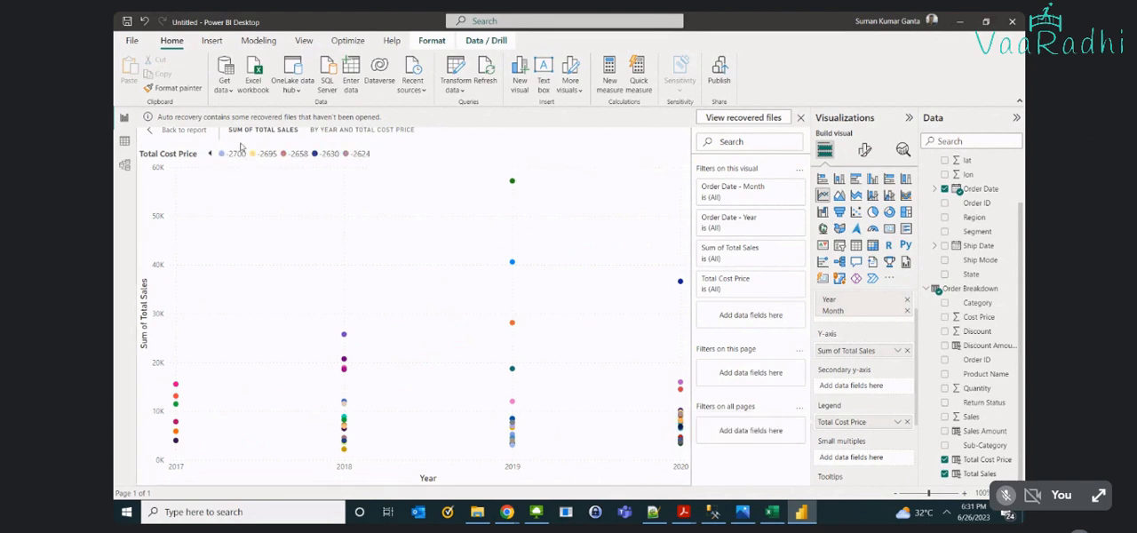
click(210, 154)
click(211, 154)
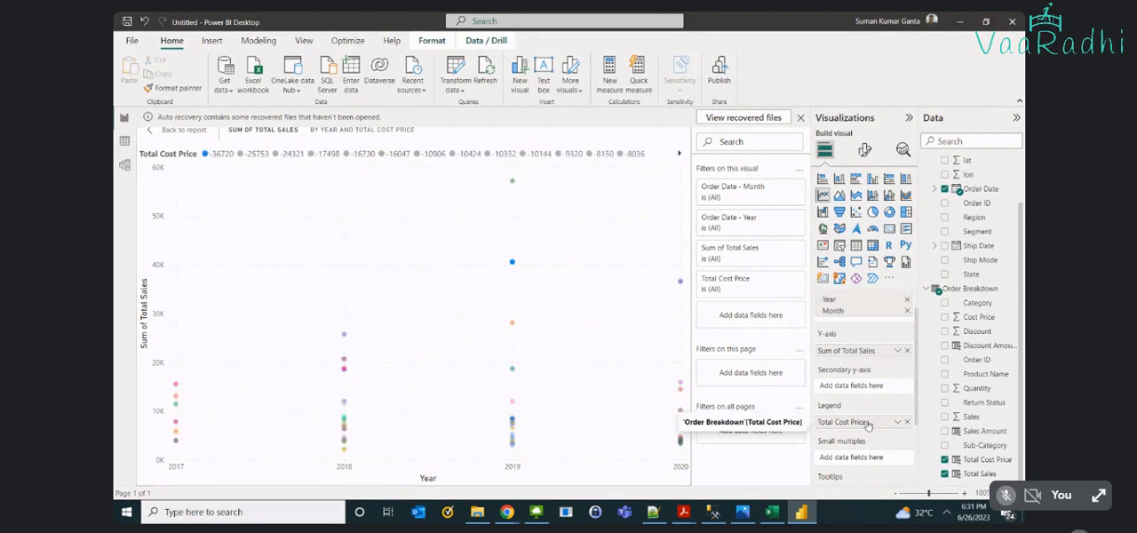
drag(866, 427, 852, 389)
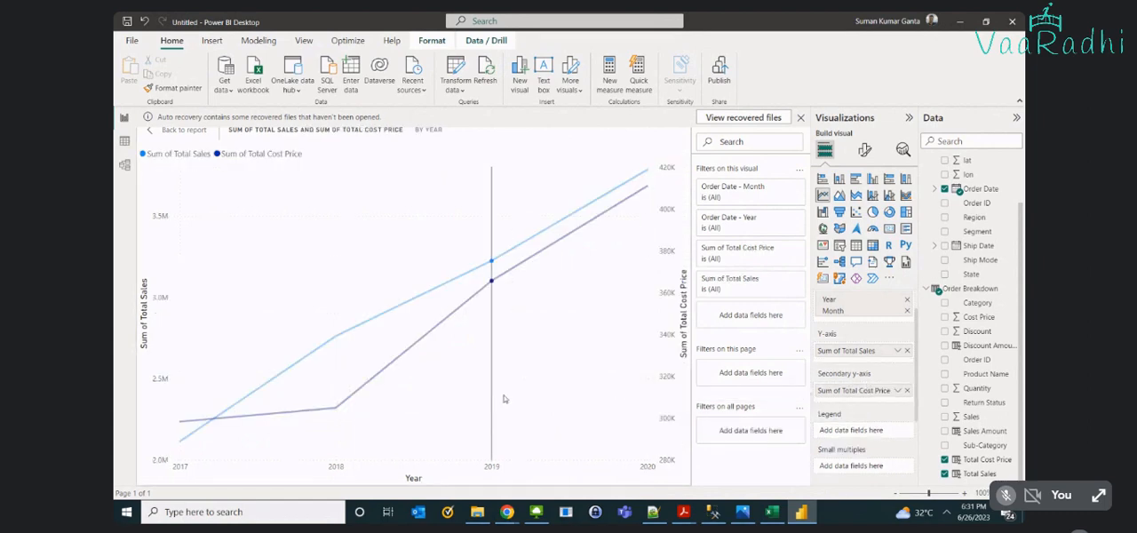
- Remove Total Cost Price from the secondary Y-axis and break Total Sales down by Region in the chart's legend
drag(973, 224, 860, 449)
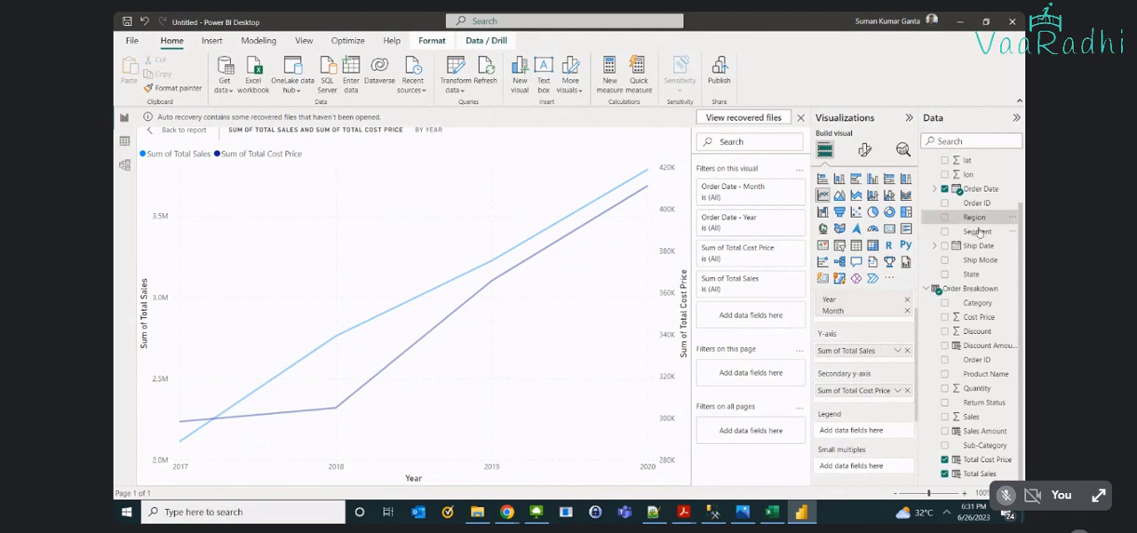
drag(975, 218, 880, 432)
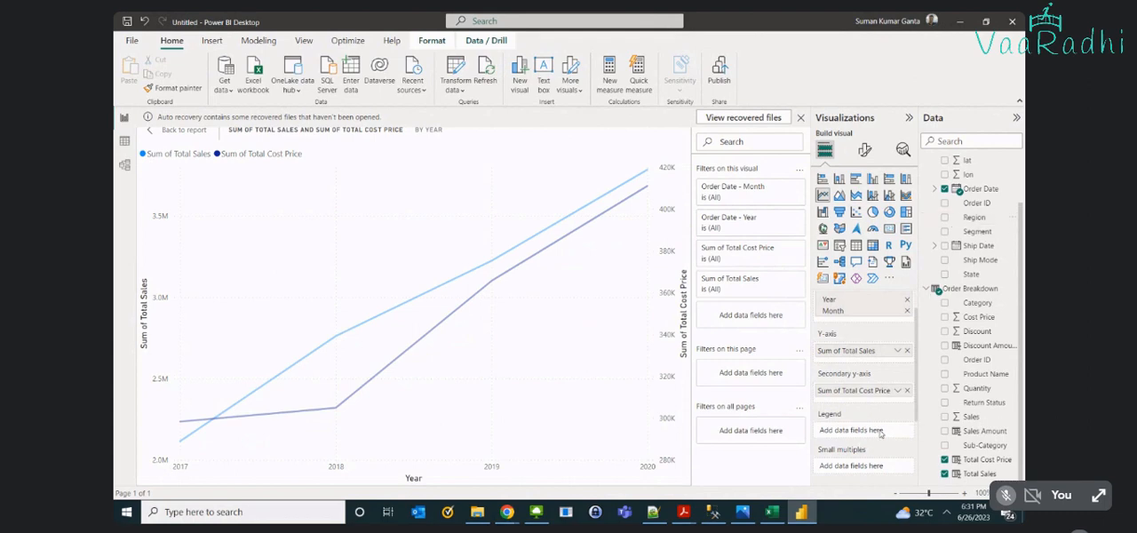
drag(977, 346, 939, 351)
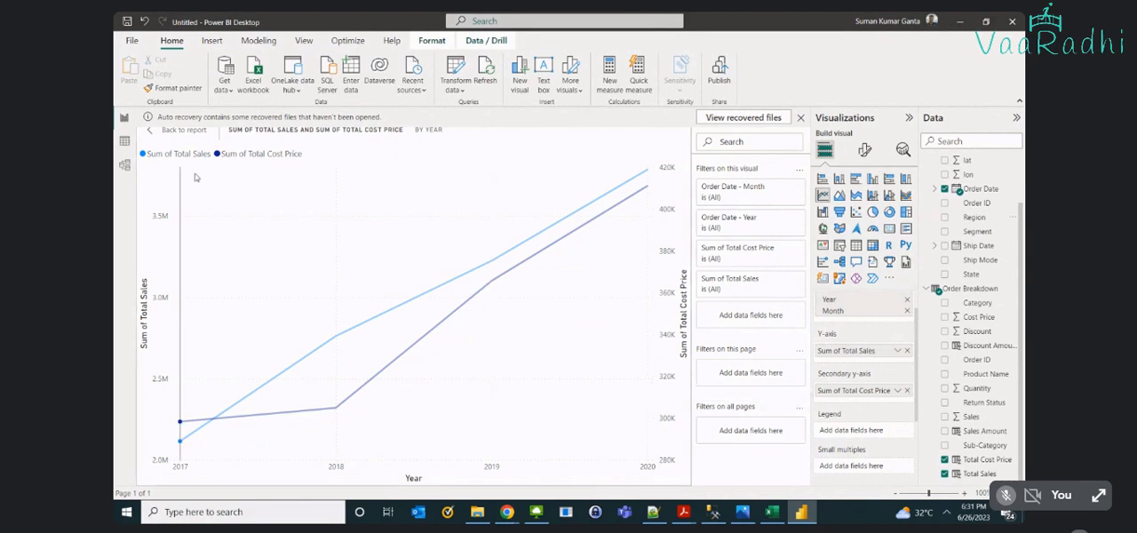
click(907, 390)
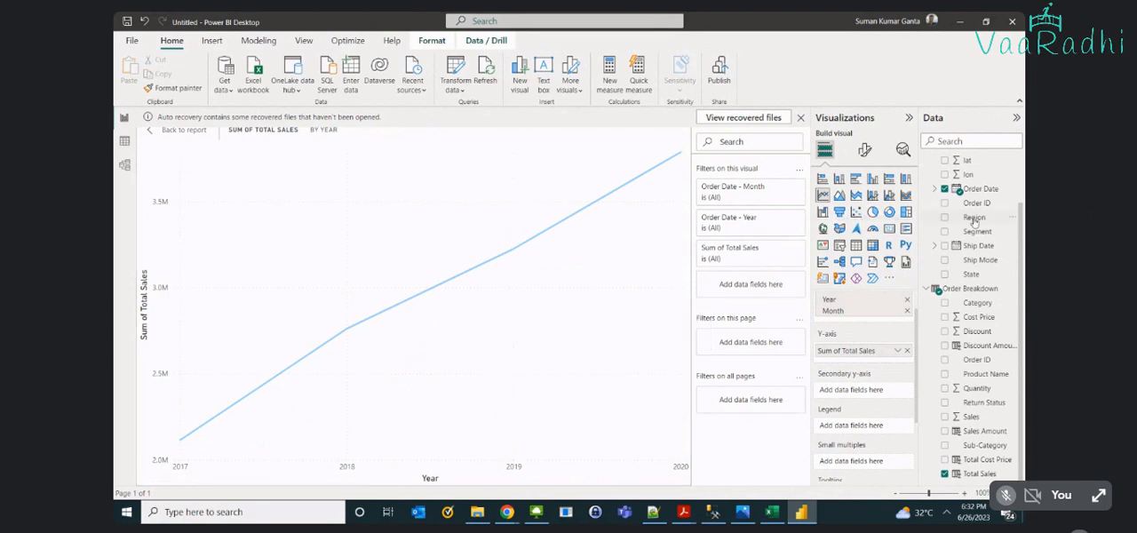
drag(975, 220, 871, 427)
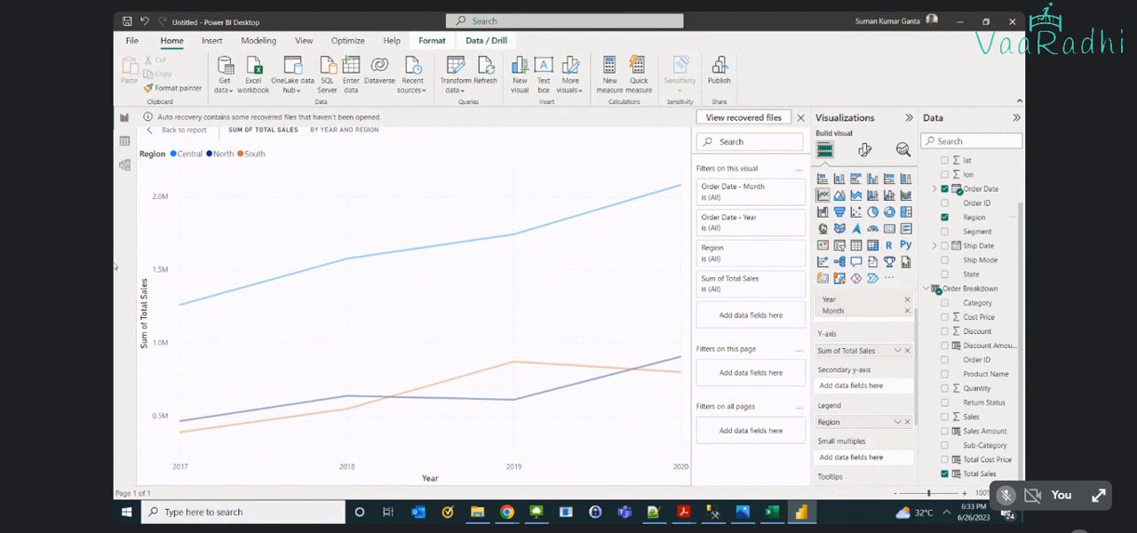
- Replace Region with Segment as the chart's legend and compare the yearly sales of the segments
click(945, 217)
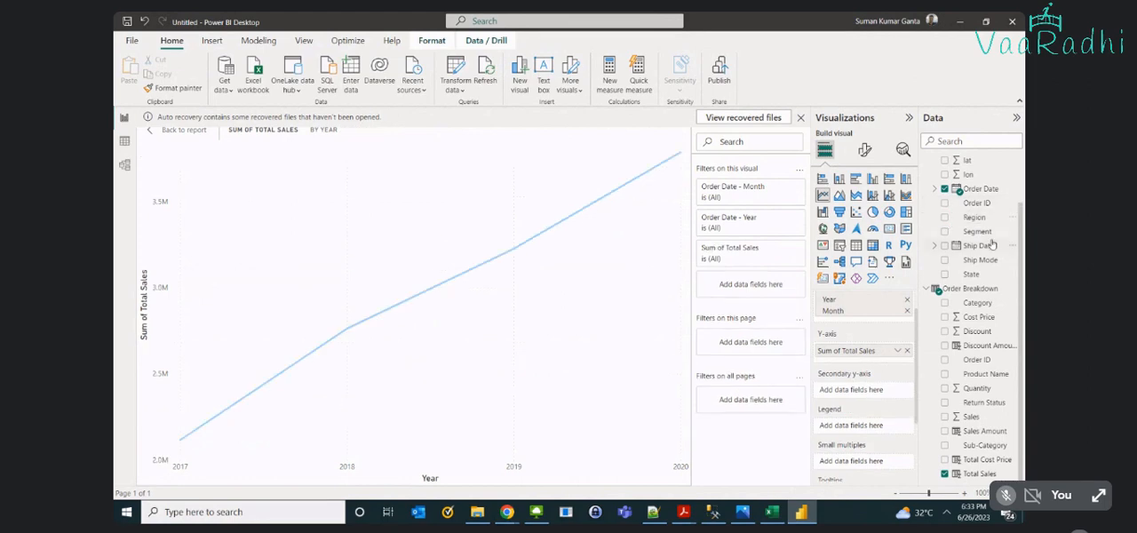
click(946, 232)
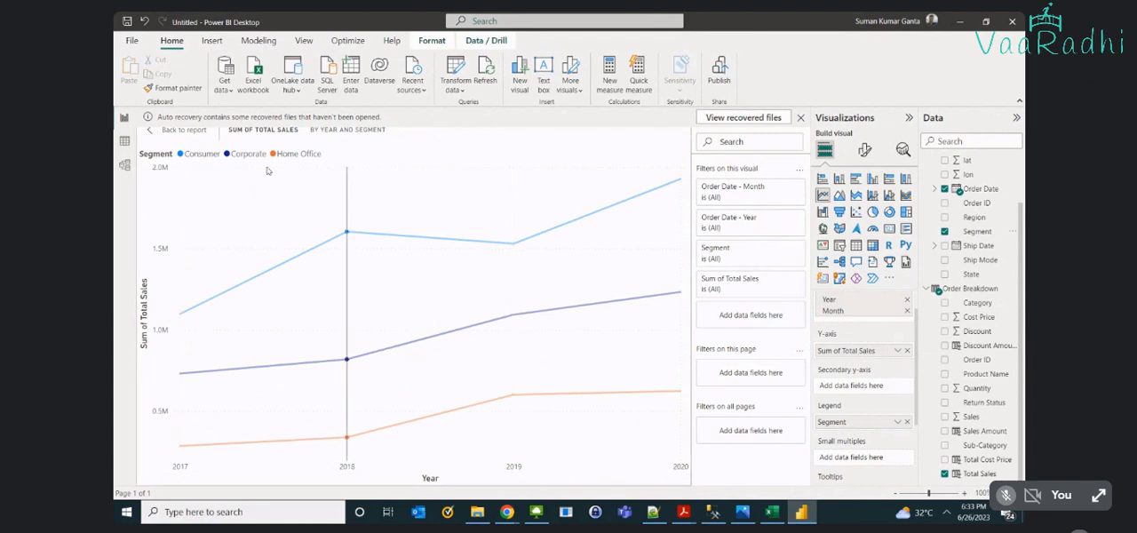
mouse_move(267, 171)
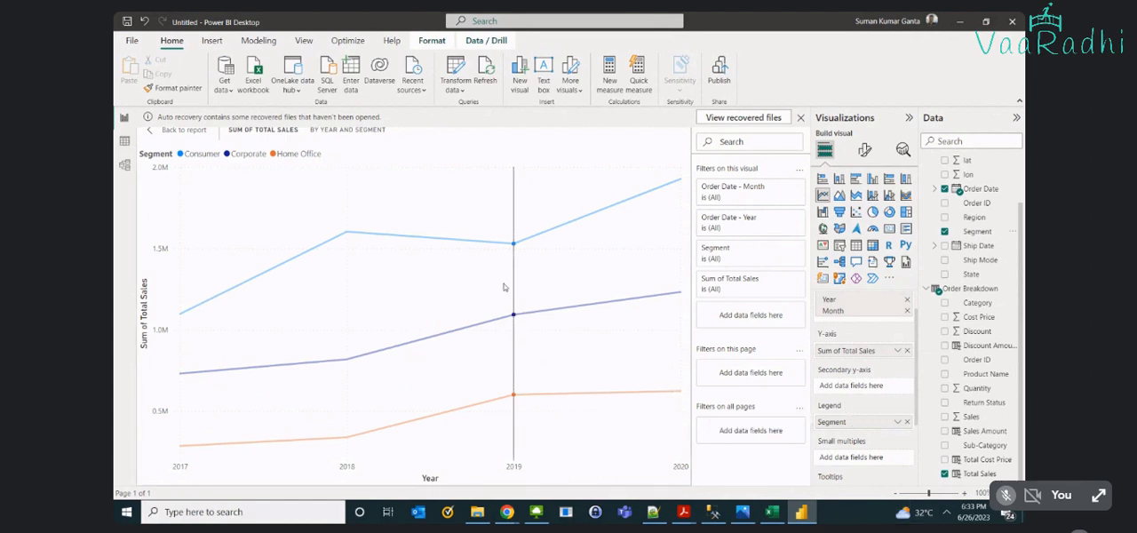
mouse_move(485, 259)
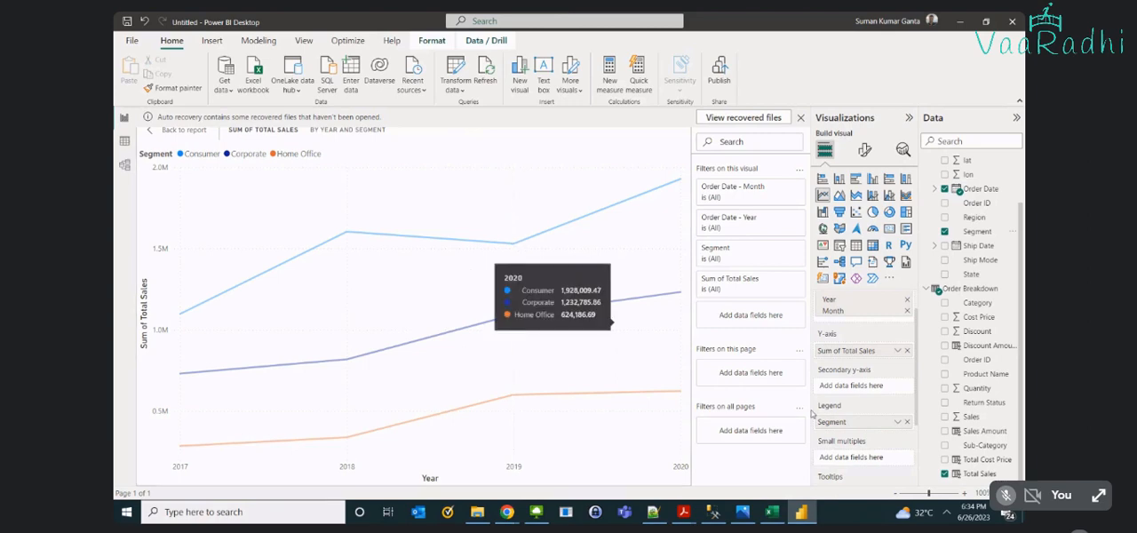
drag(835, 422, 856, 430)
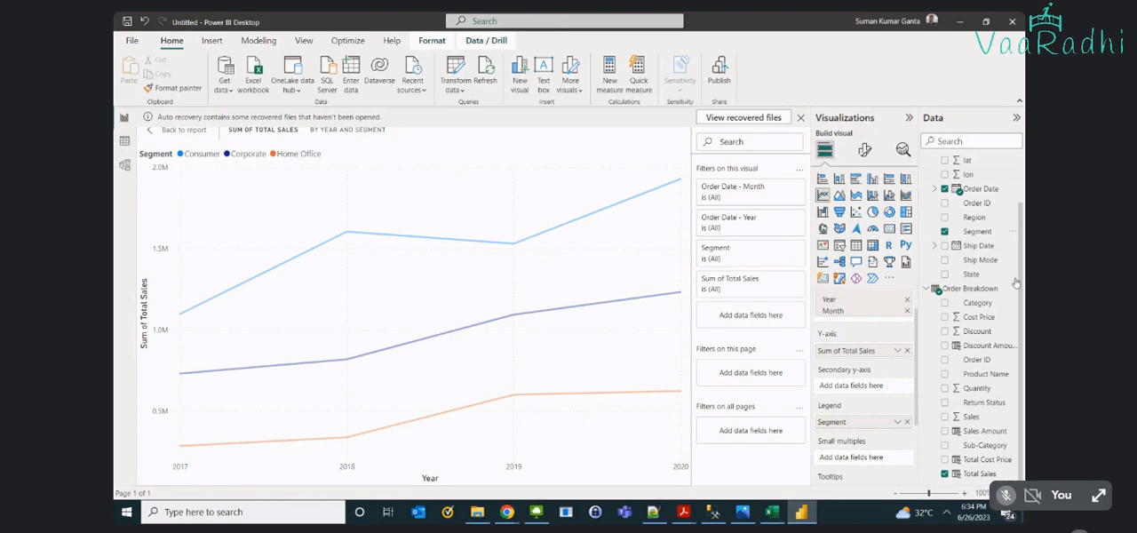
- Replace Segment with Country as the chart's legend and examine the yearly sales of each country
click(945, 231)
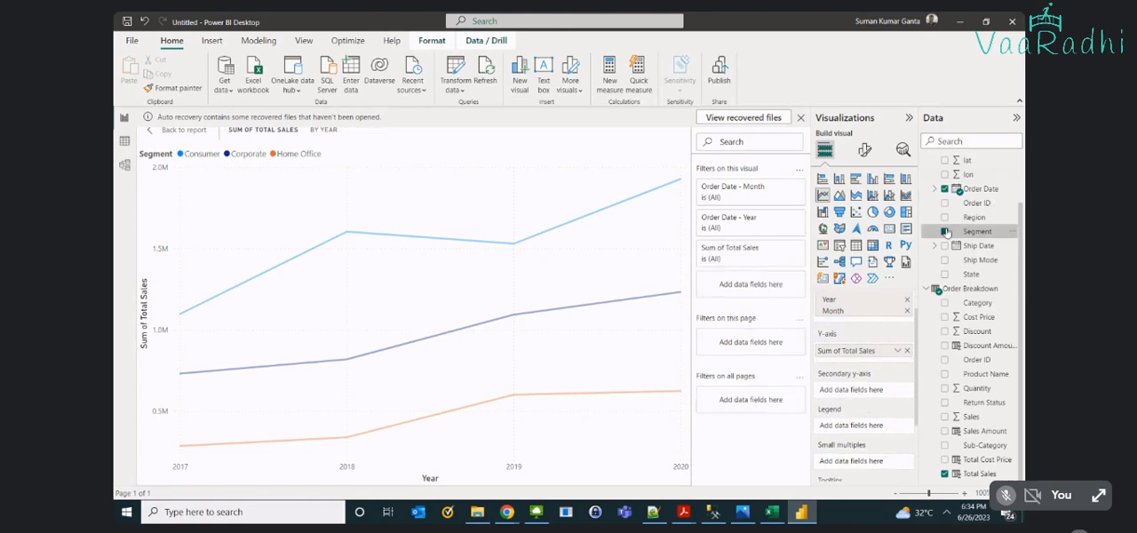
scroll(947, 231, up, 1)
click(945, 181)
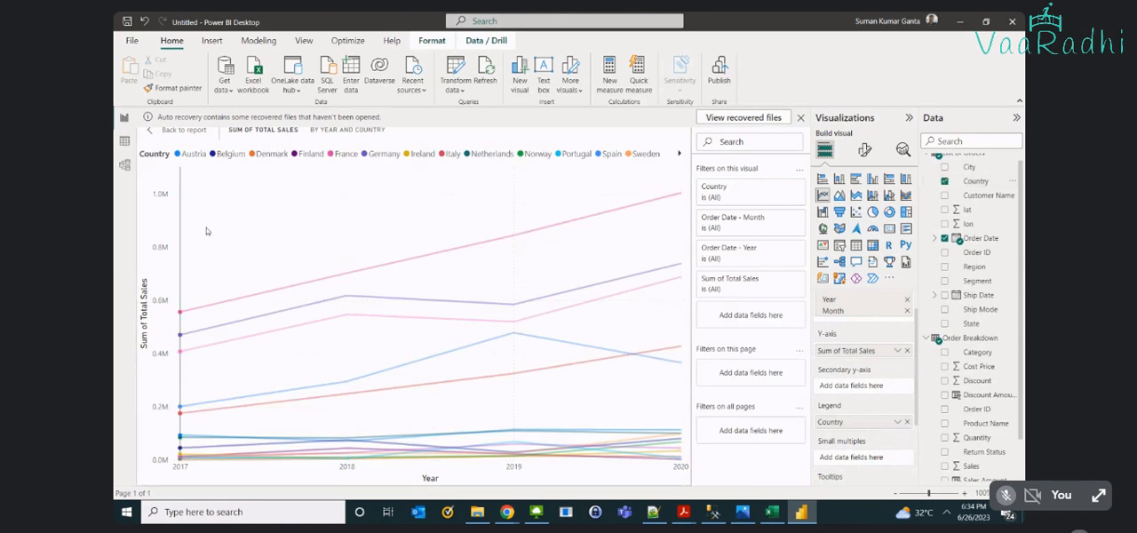
mouse_move(220, 403)
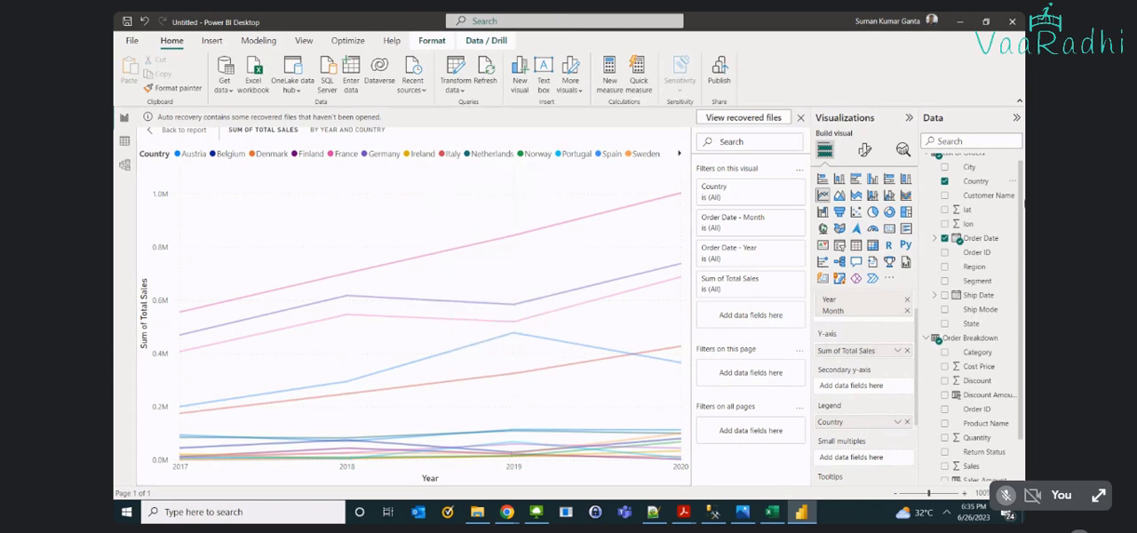
- Replace Country with State as the chart's legend and browse through the state entries
scroll(978, 267, up, 1)
click(946, 189)
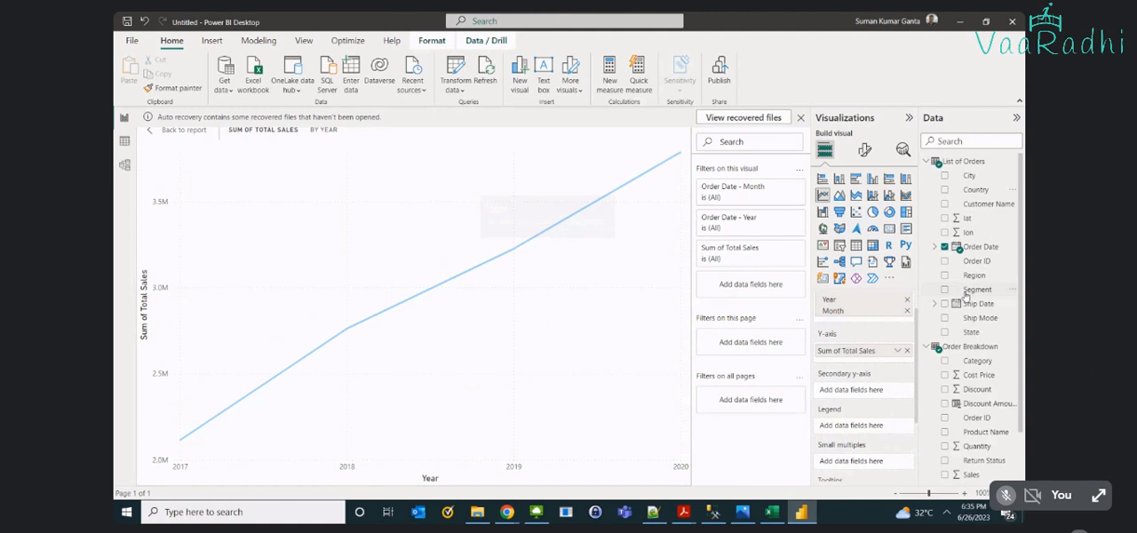
click(945, 332)
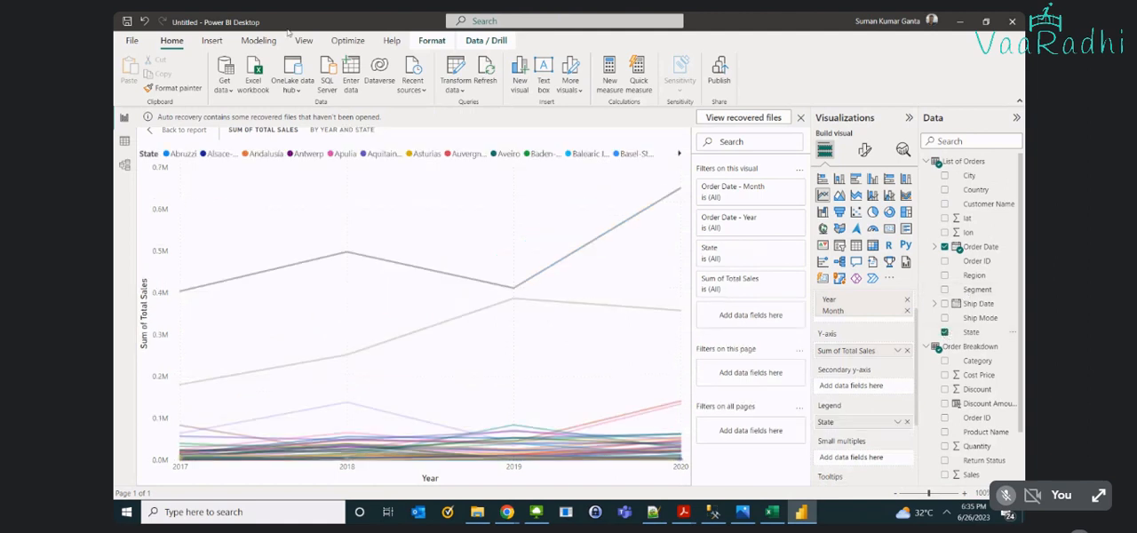
click(677, 155)
click(676, 154)
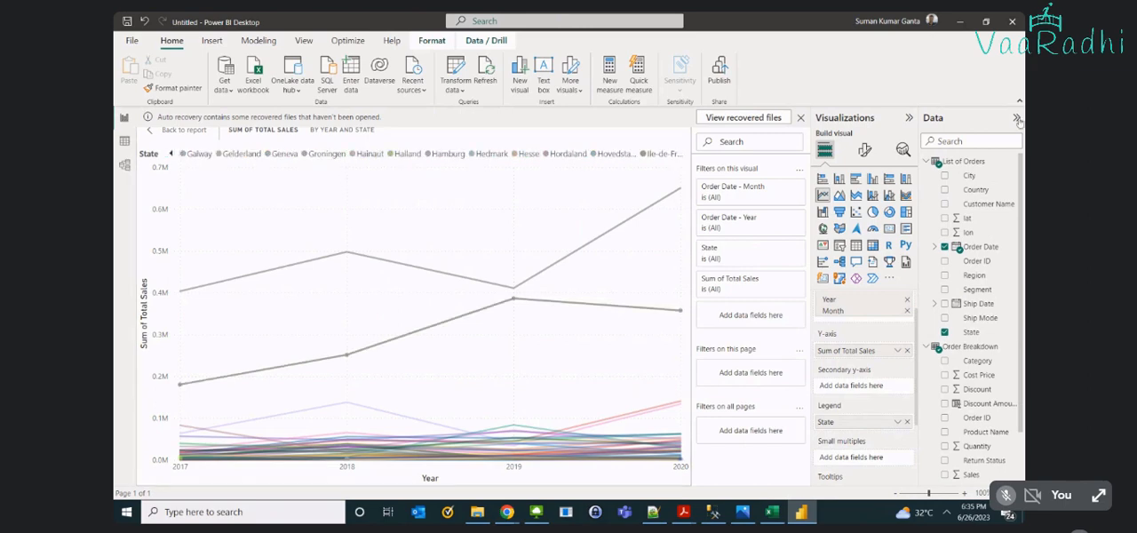
- Replace State in the legend with Region, switch it to Segment, and clear the legend again
click(944, 332)
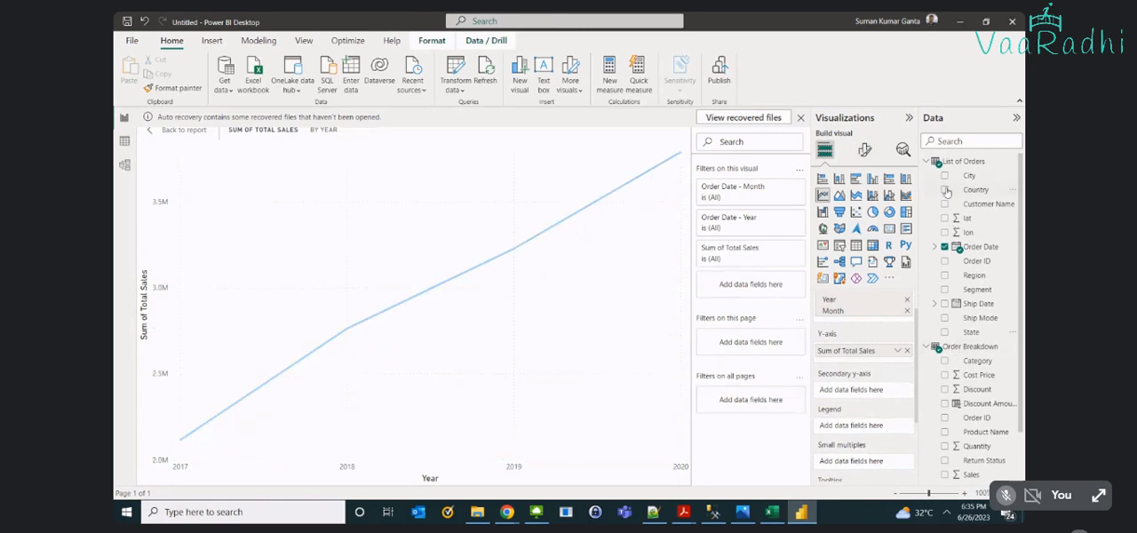
click(945, 275)
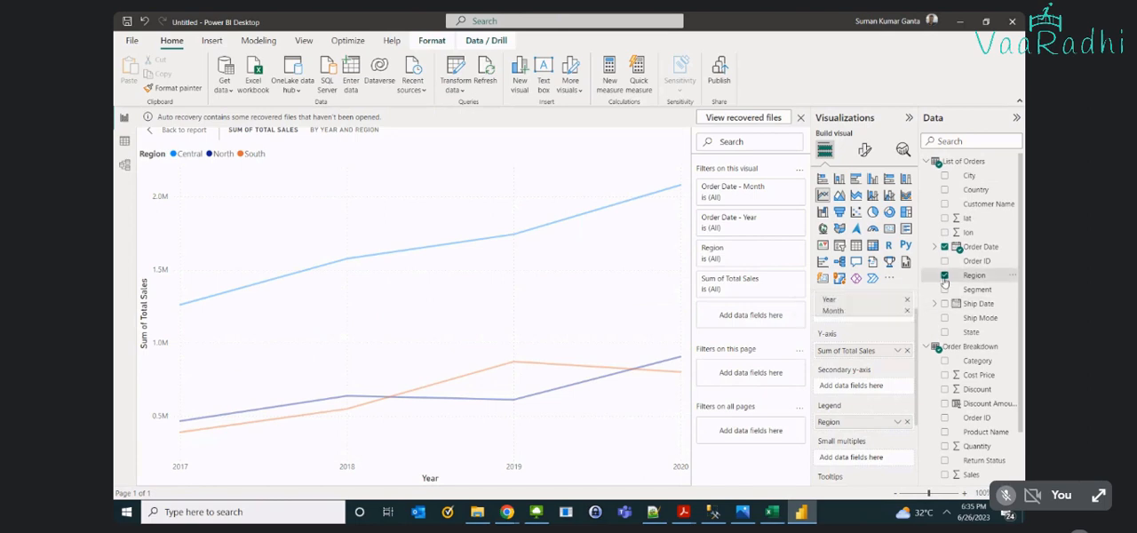
click(945, 277)
click(945, 290)
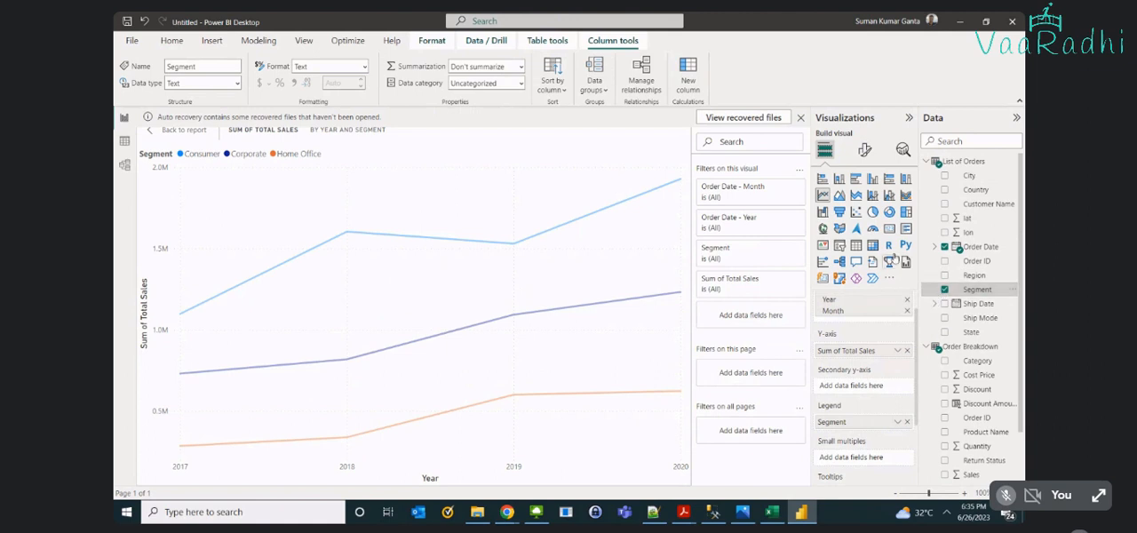
click(943, 289)
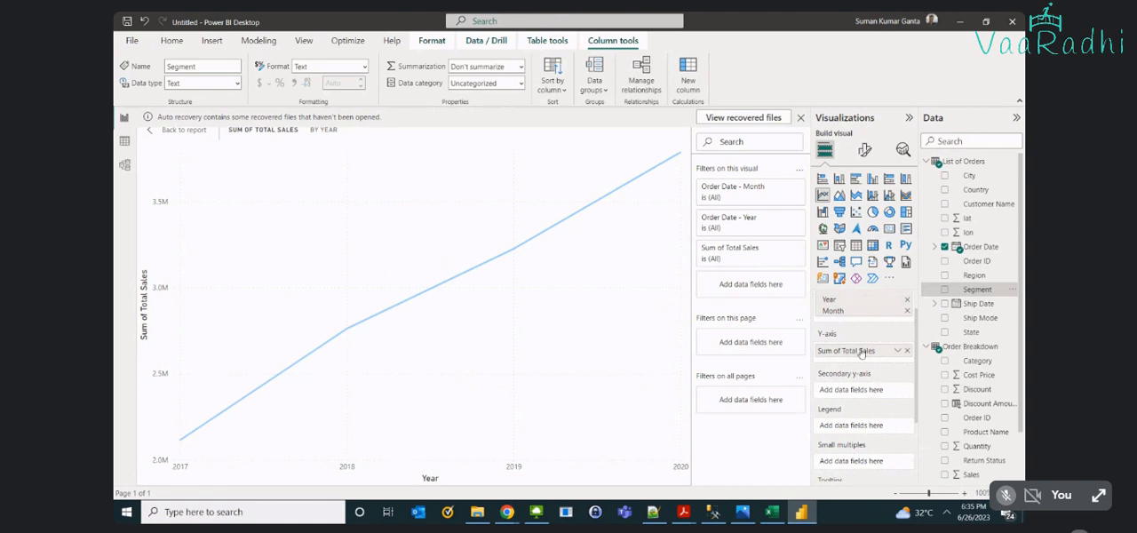
- Check the yearly Total Sales values on the line chart and return from focus mode to the report page
drag(852, 351, 850, 352)
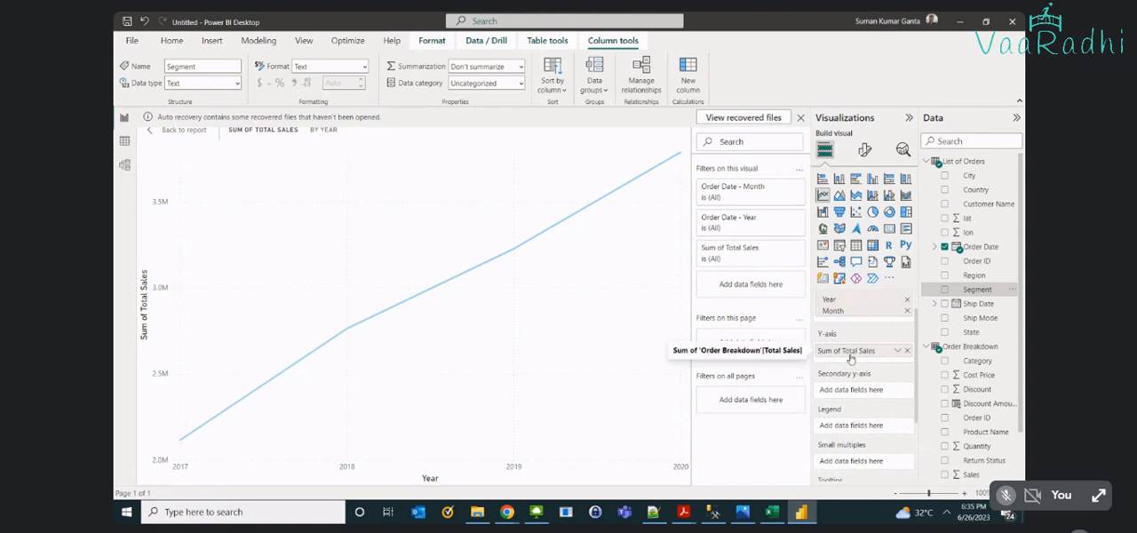
mouse_move(595, 432)
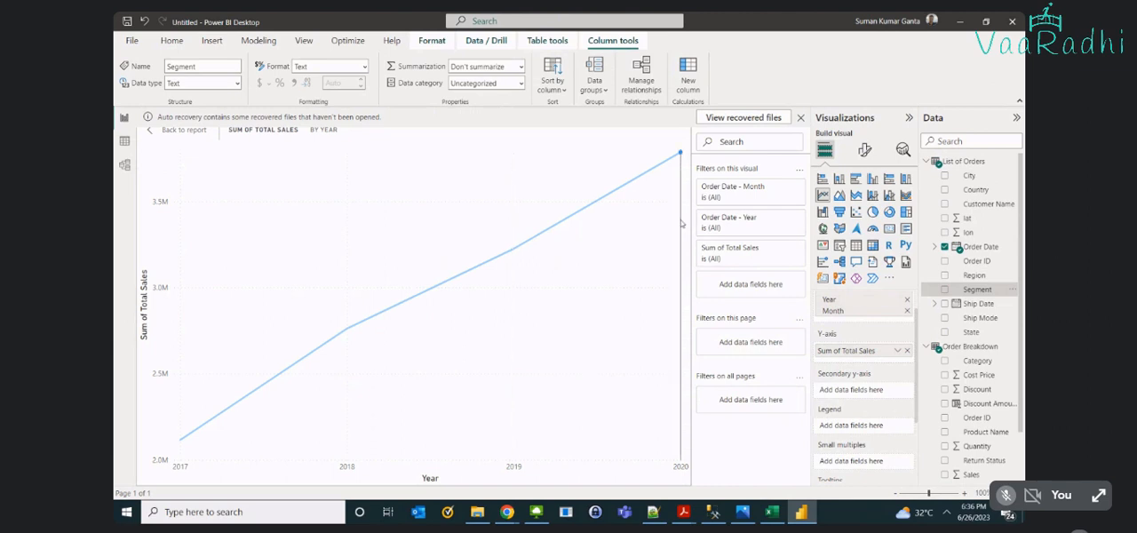
mouse_move(634, 216)
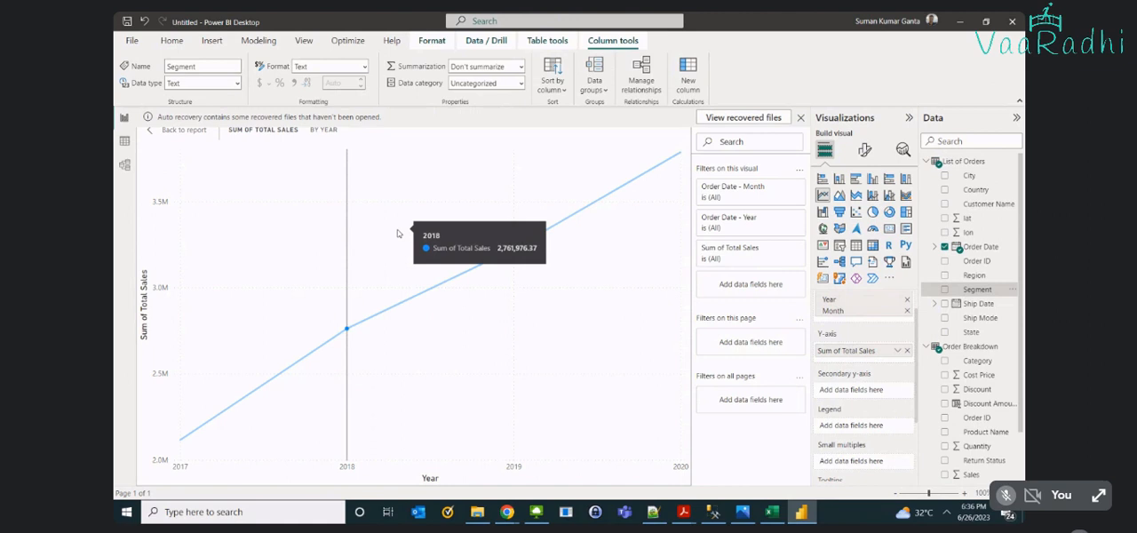
click(164, 131)
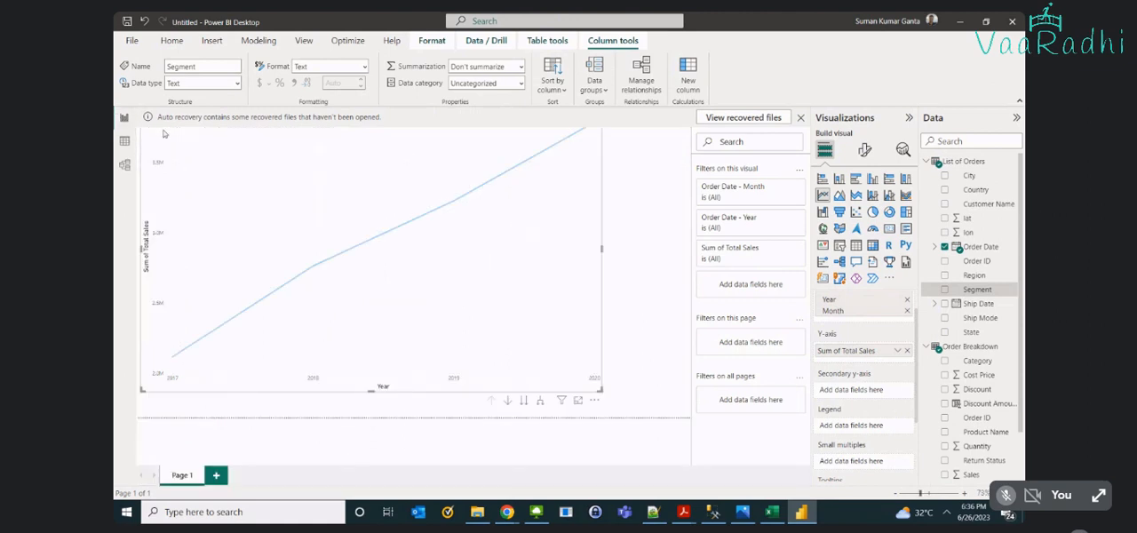
- Add Total Cost Price from the Order Breakdown table to the line chart's secondary Y-axis
mouse_move(411, 319)
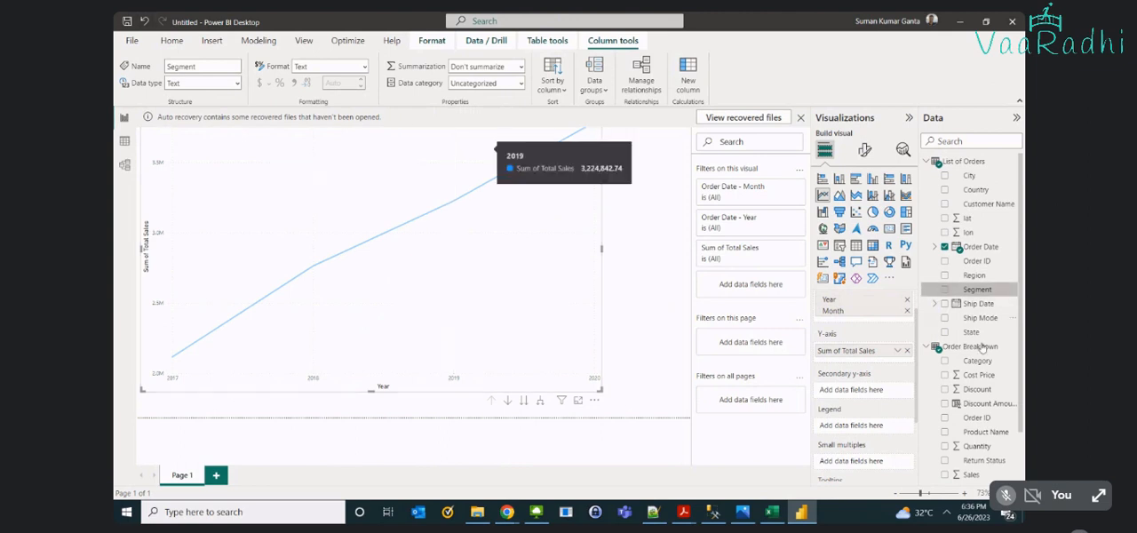
scroll(995, 373, down, 2)
drag(1004, 467, 902, 394)
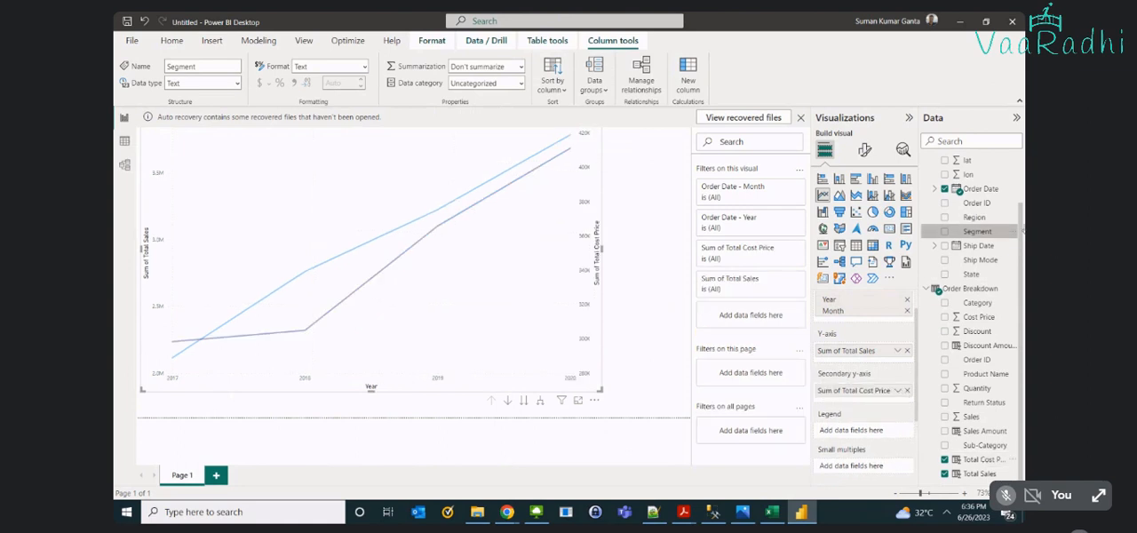
- Remove Total Cost Price from the line chart and delete the chart from the page
scroll(980, 248, up, 2)
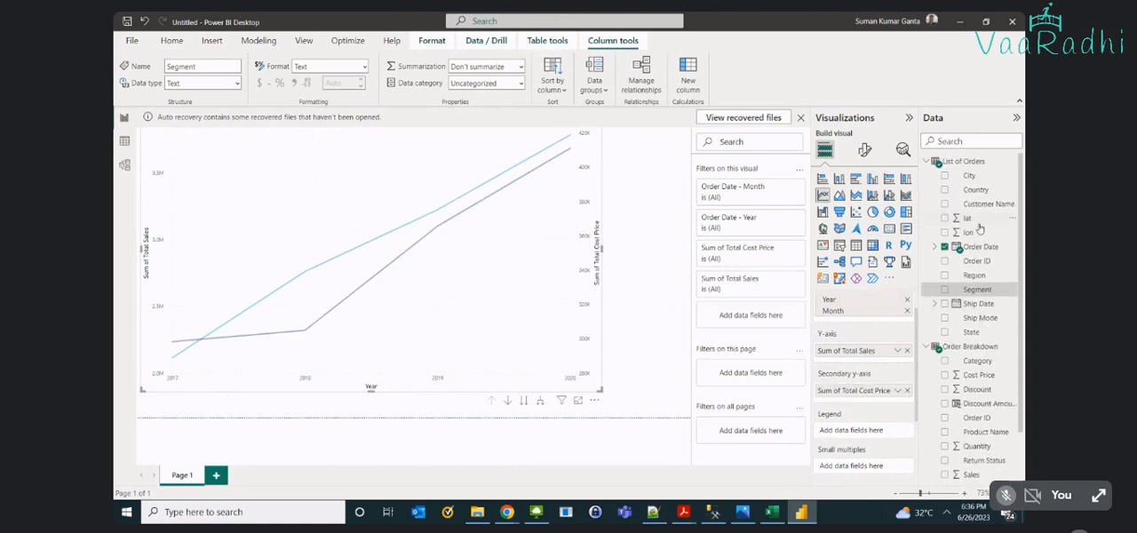
drag(974, 274, 877, 435)
scroll(960, 462, down, 2)
click(945, 459)
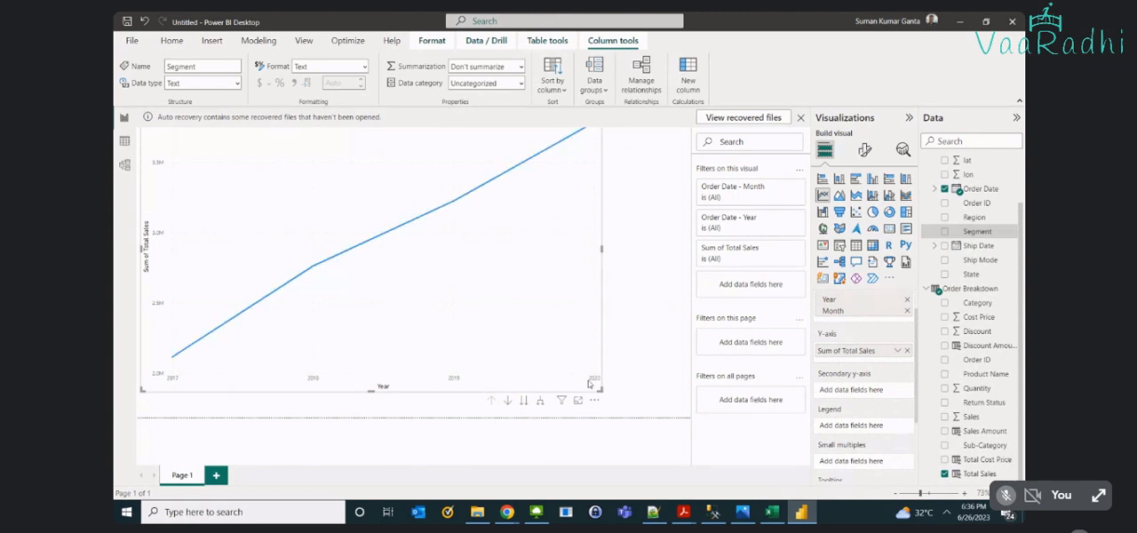
key(Delete)
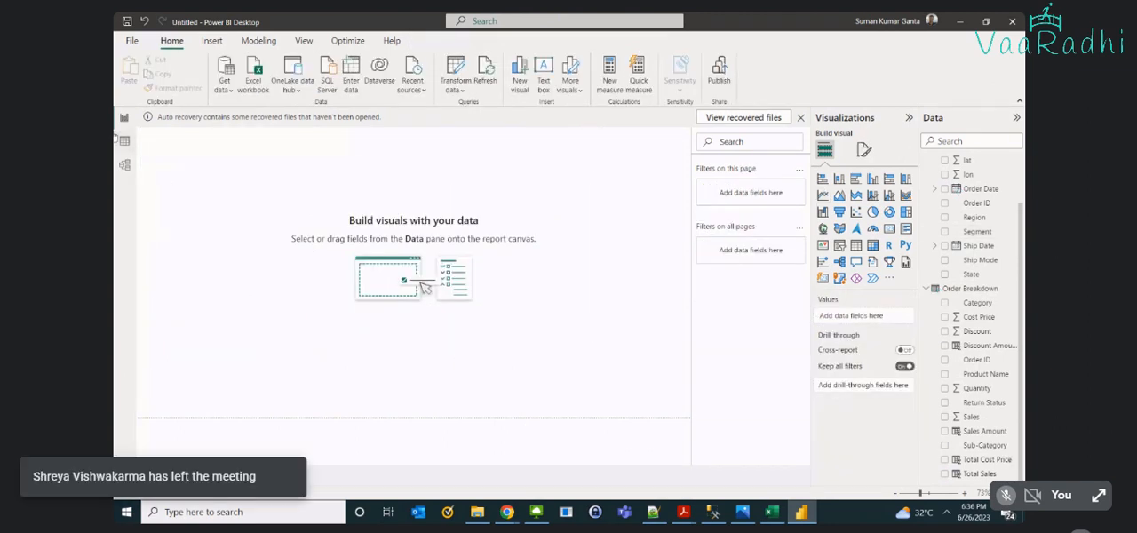
- Add an empty ribbon chart, enlarge it across most of the page, and convert it to a stacked column chart
click(906, 196)
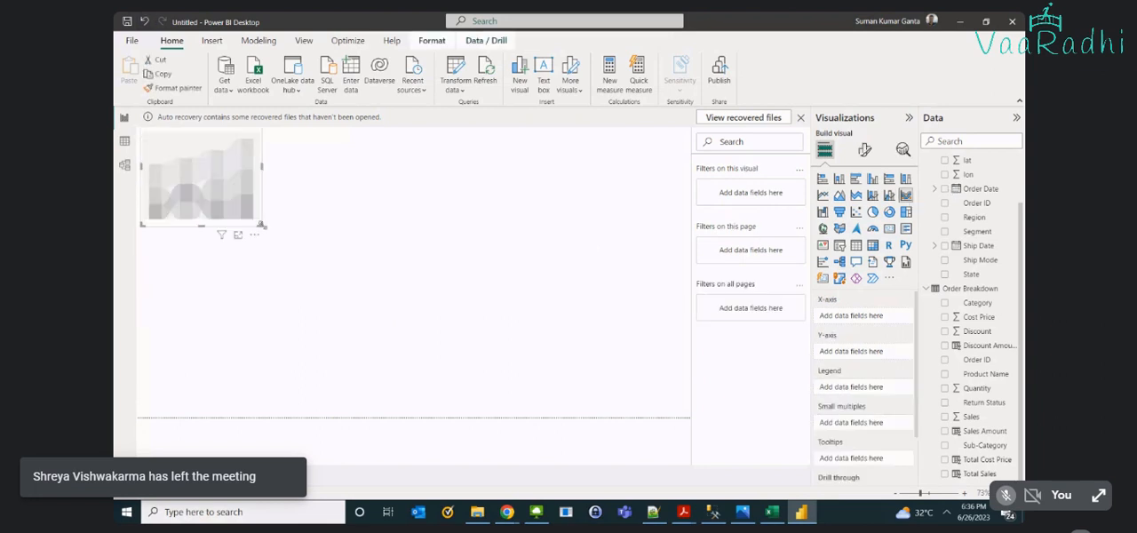
drag(261, 225, 570, 387)
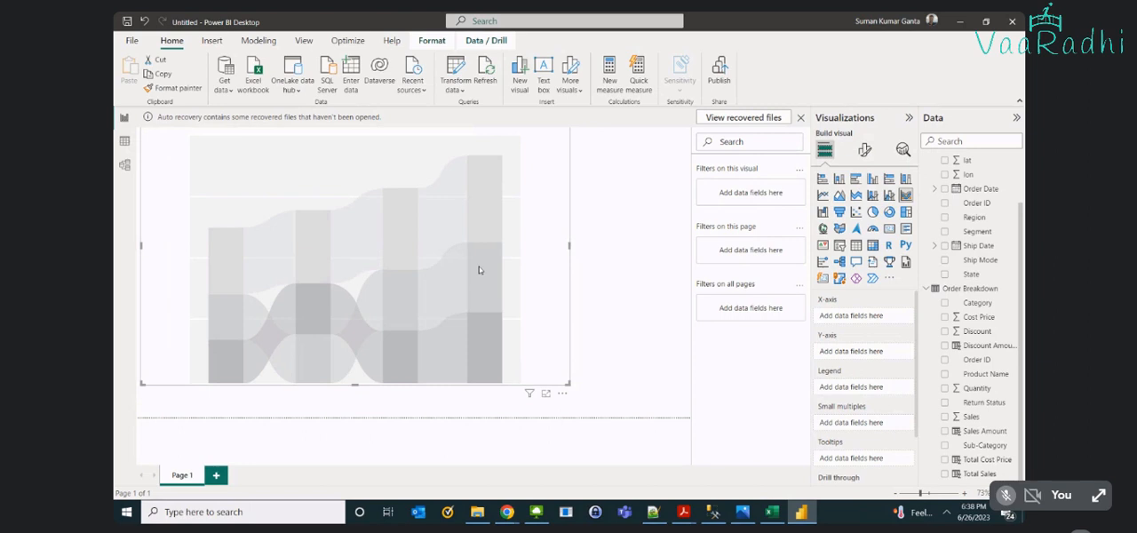
click(853, 179)
click(841, 179)
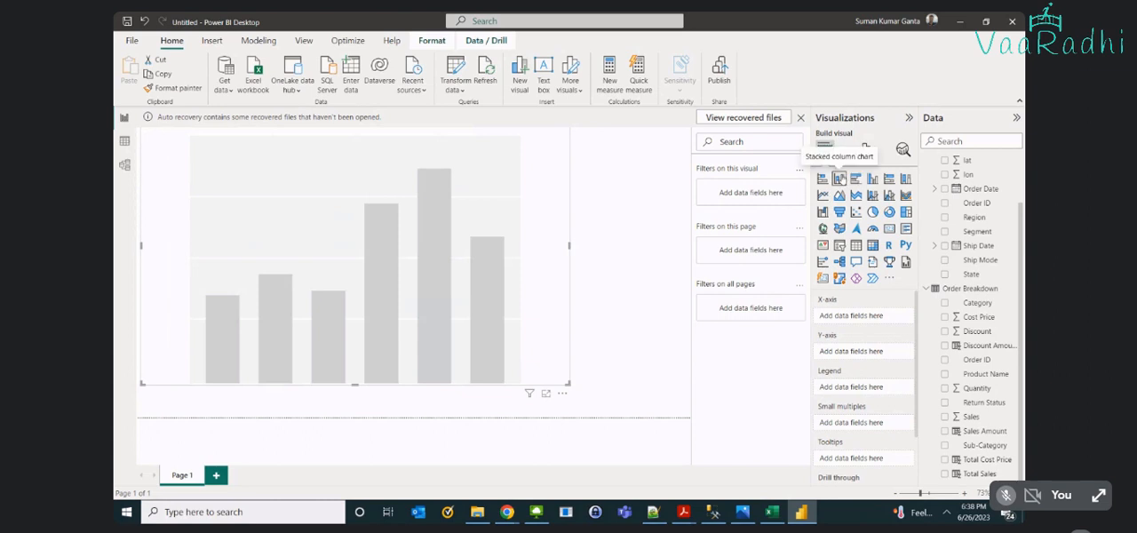
- Chart Total Sales by Region with Segment as the legend, viewing the column chart in focus mode
click(974, 218)
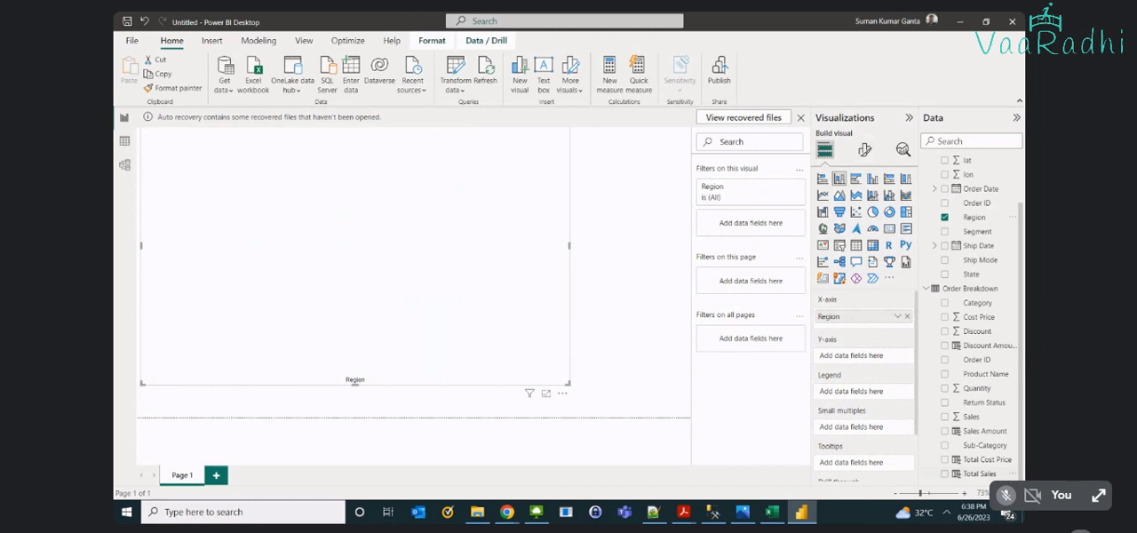
click(982, 474)
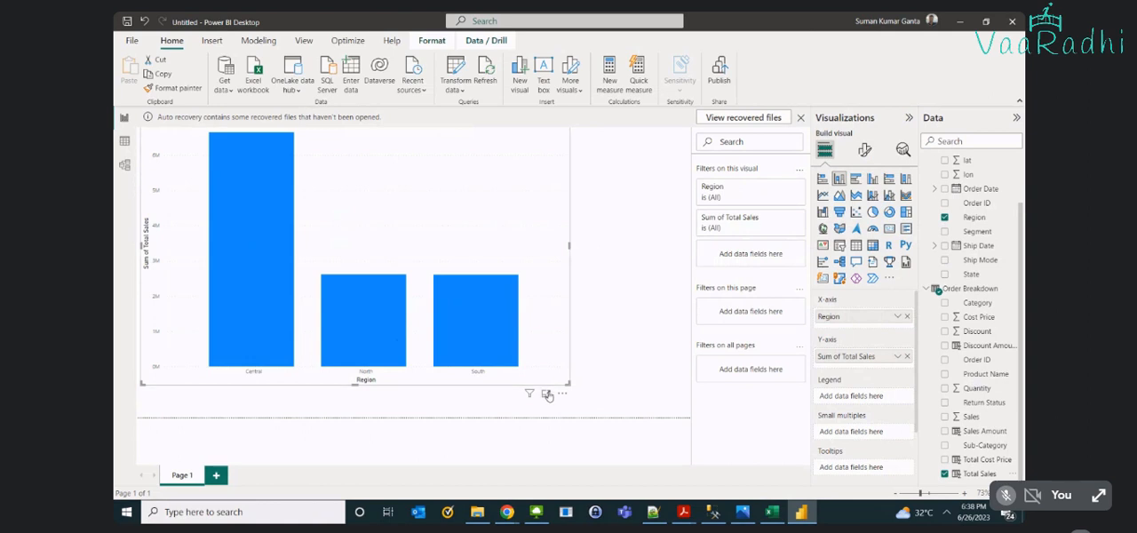
click(547, 394)
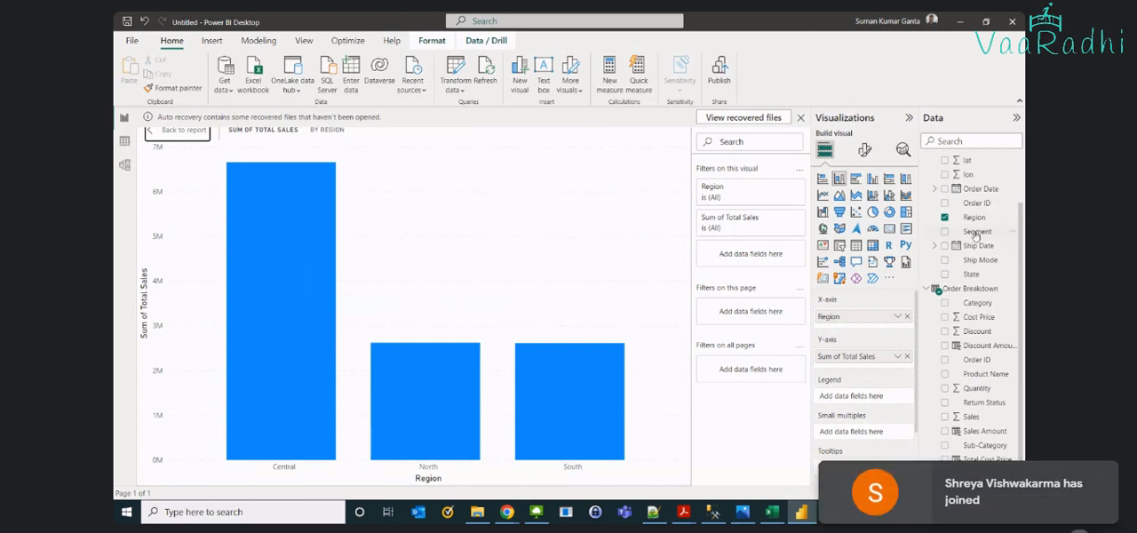
drag(975, 233, 866, 402)
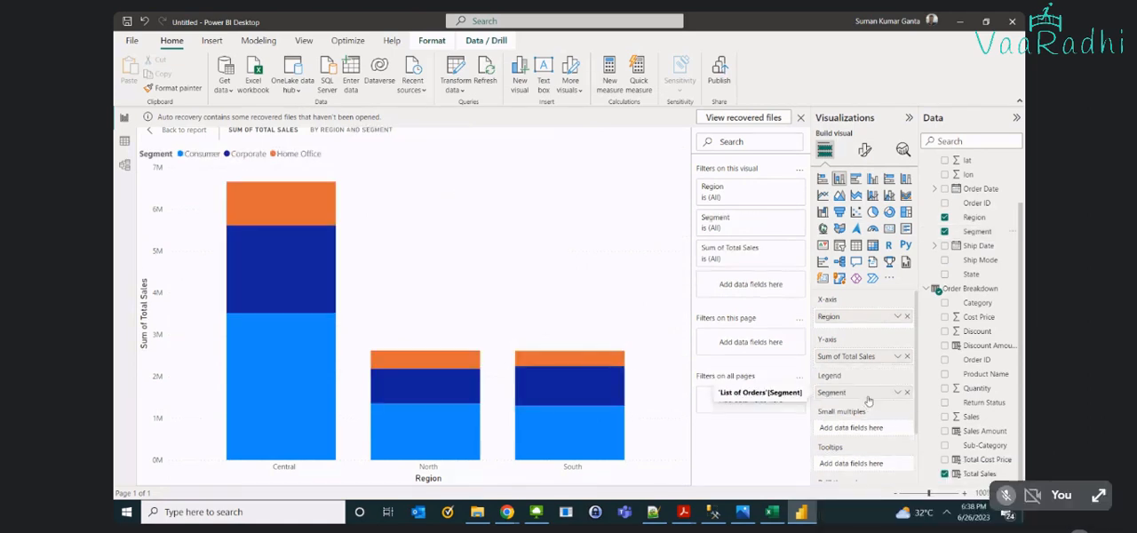
- Turn on data labels for the stacked column chart
click(864, 150)
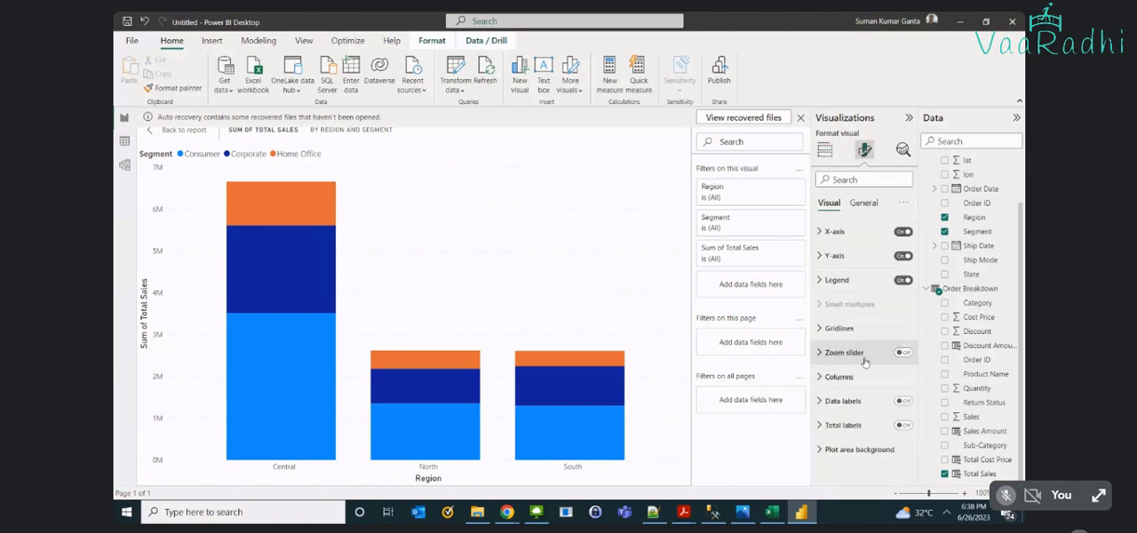
click(902, 401)
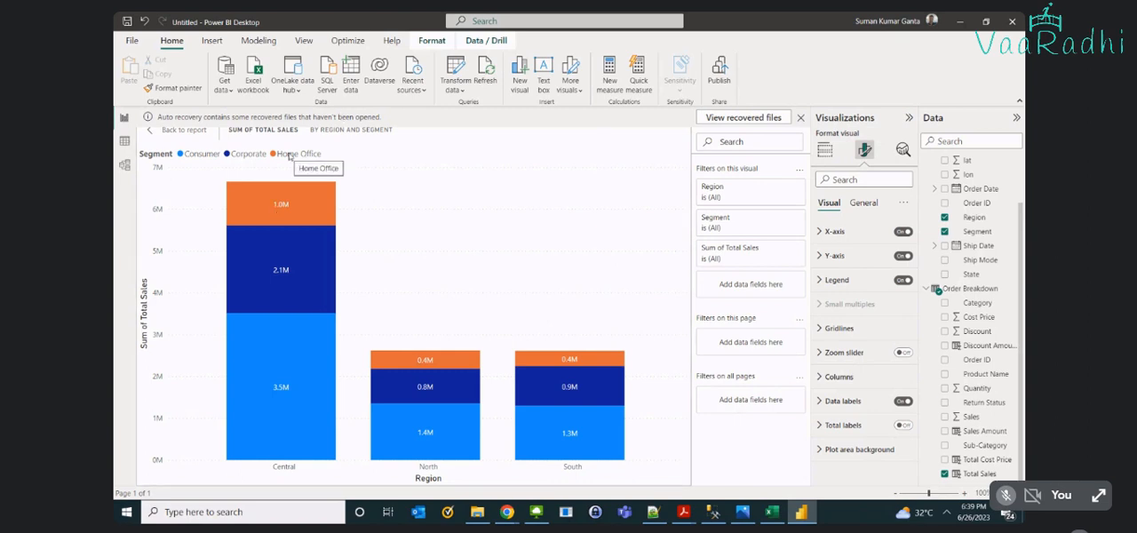
mouse_move(265, 204)
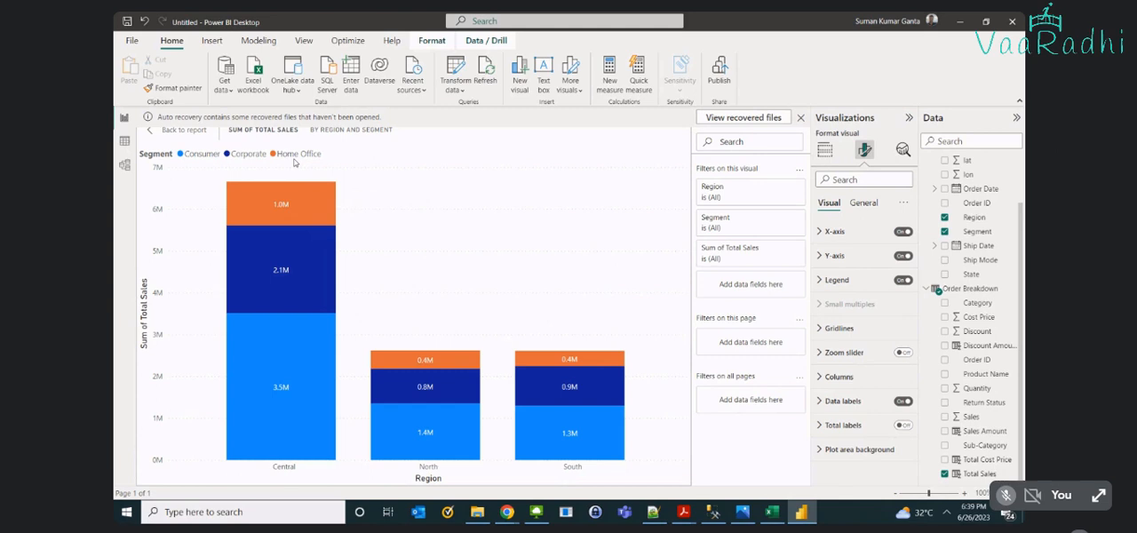
mouse_move(292, 270)
- Compare the sales data as a clustered column chart and a ribbon chart, returning to the stacked column chart
click(825, 150)
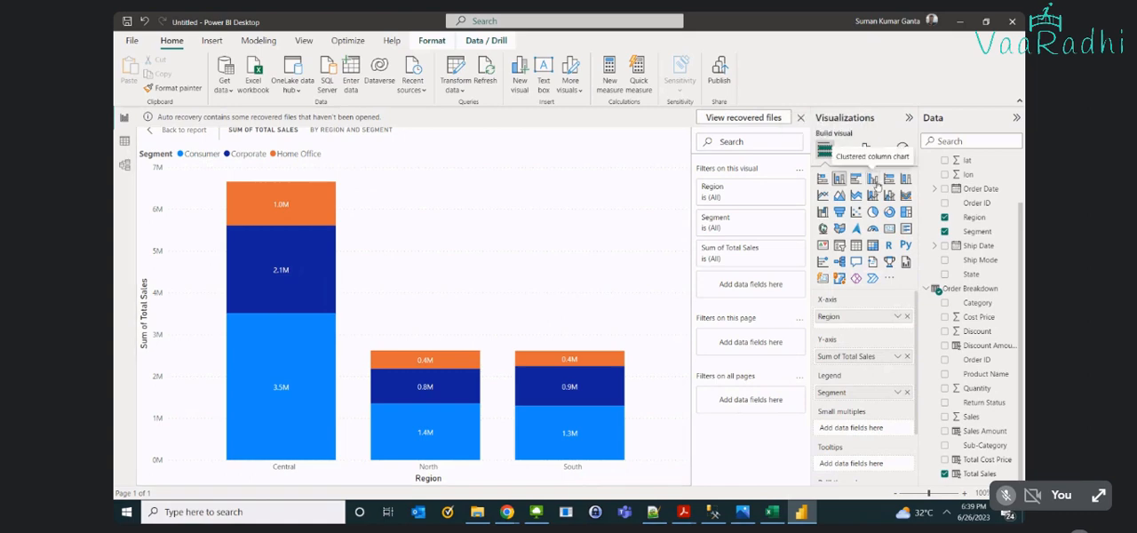
mouse_move(298, 295)
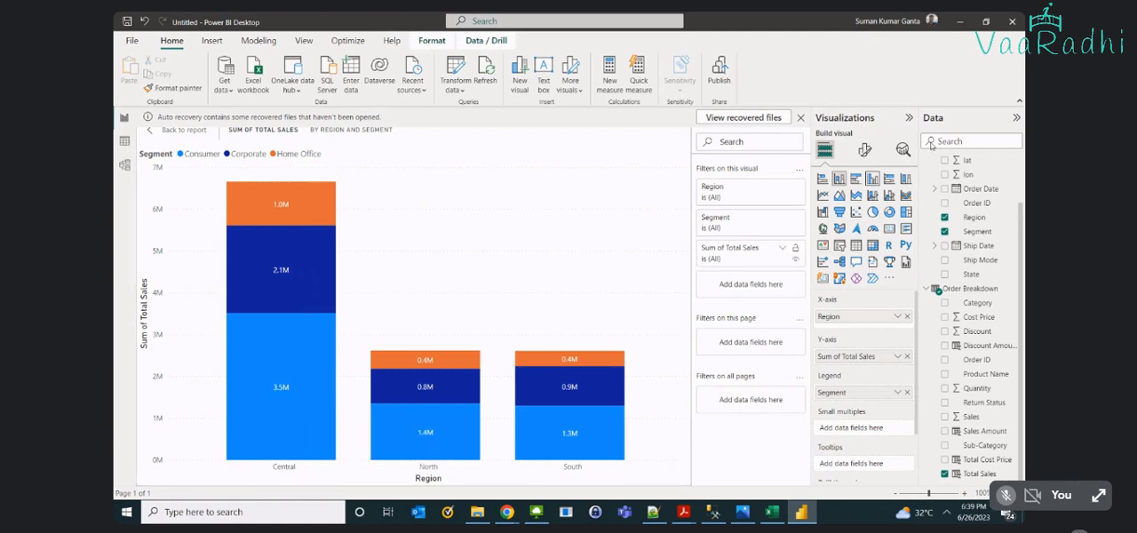
mouse_move(267, 411)
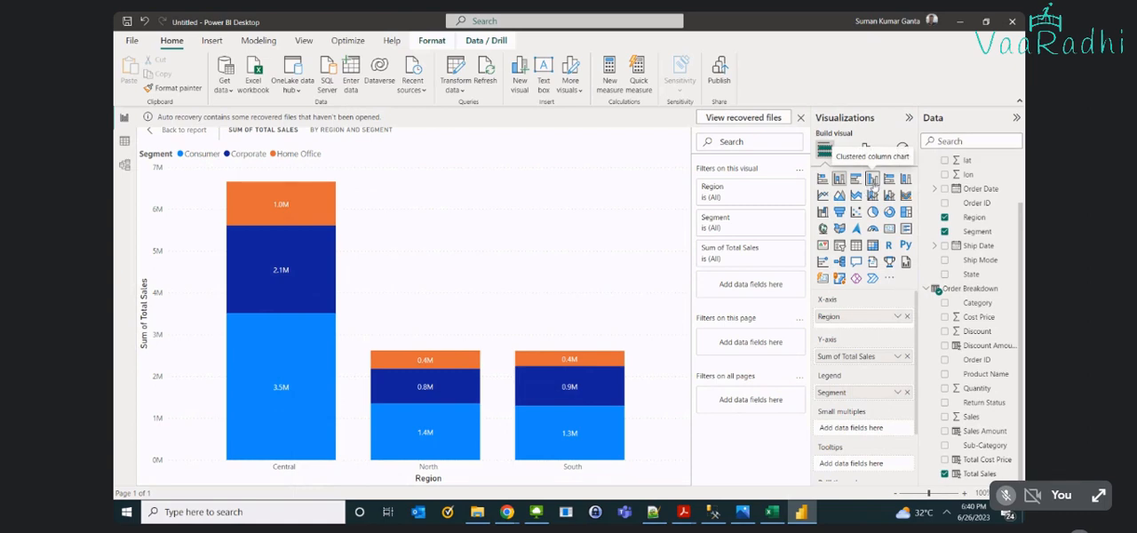
click(874, 183)
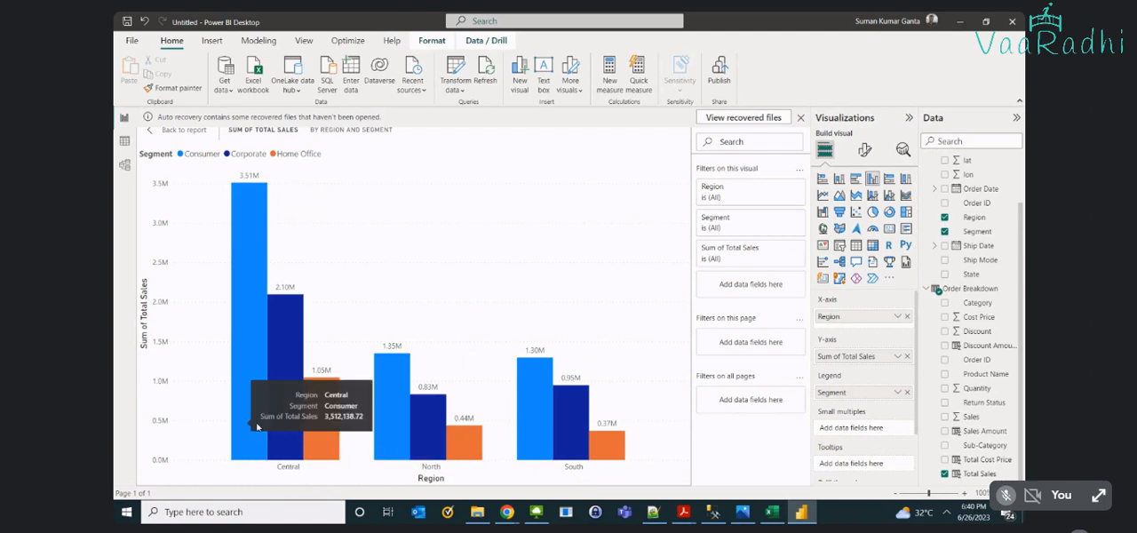
click(838, 179)
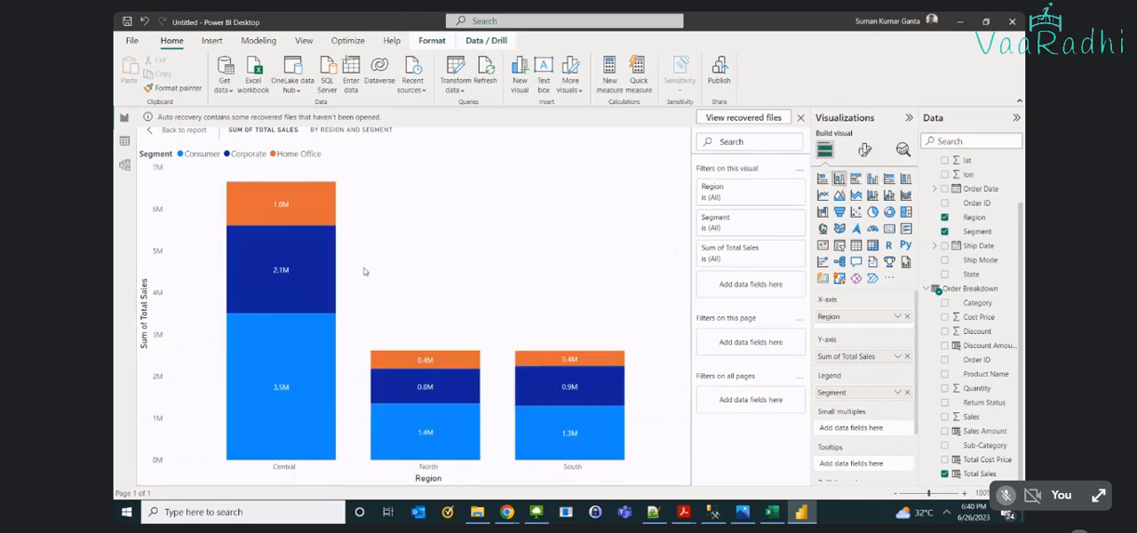
click(874, 180)
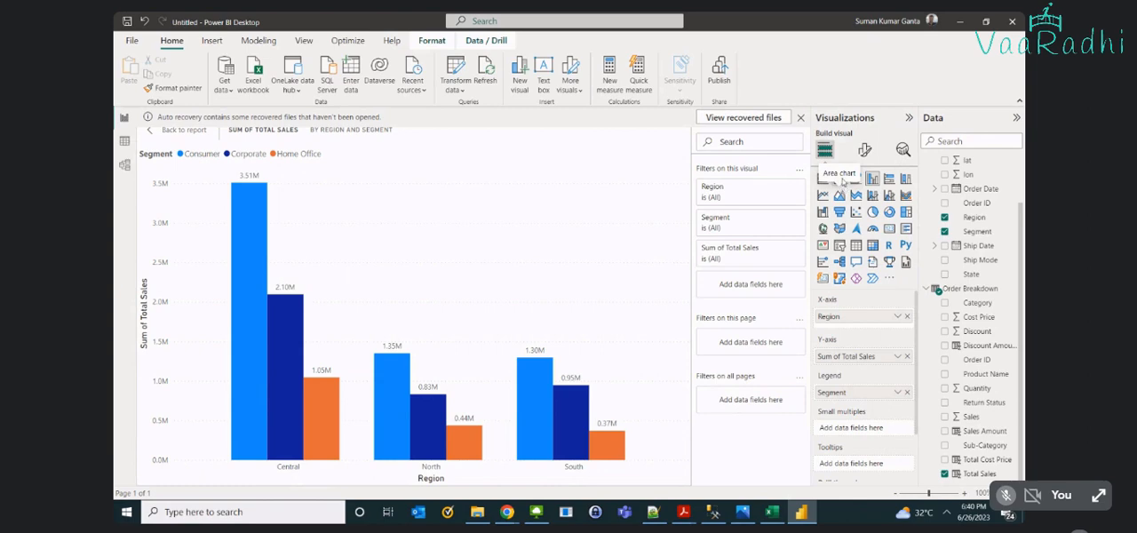
click(838, 179)
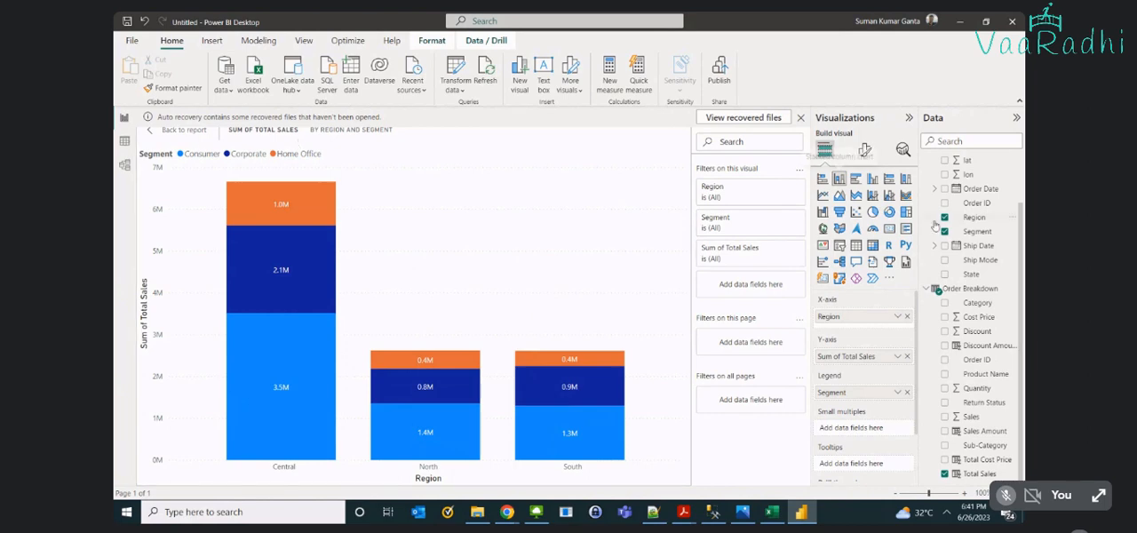
click(905, 195)
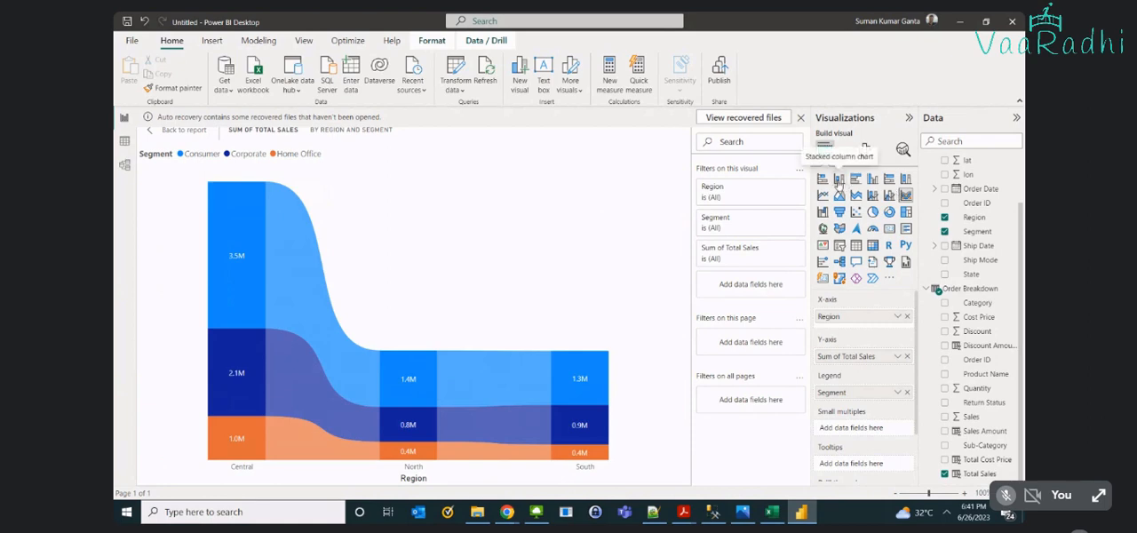
click(838, 179)
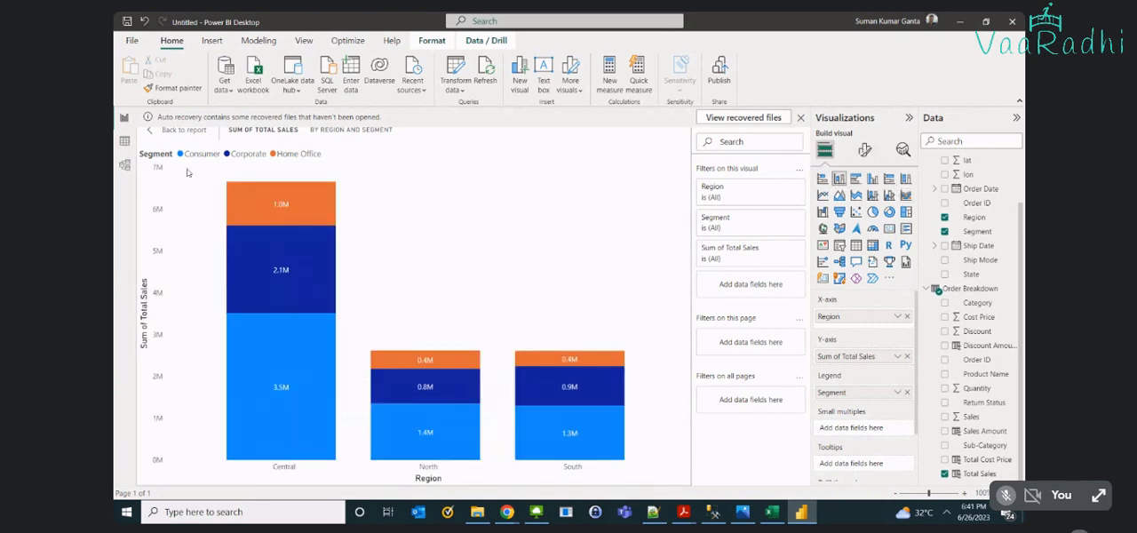
- Return from focus mode to the report page and shrink the stacked column chart to about half the page width
click(171, 130)
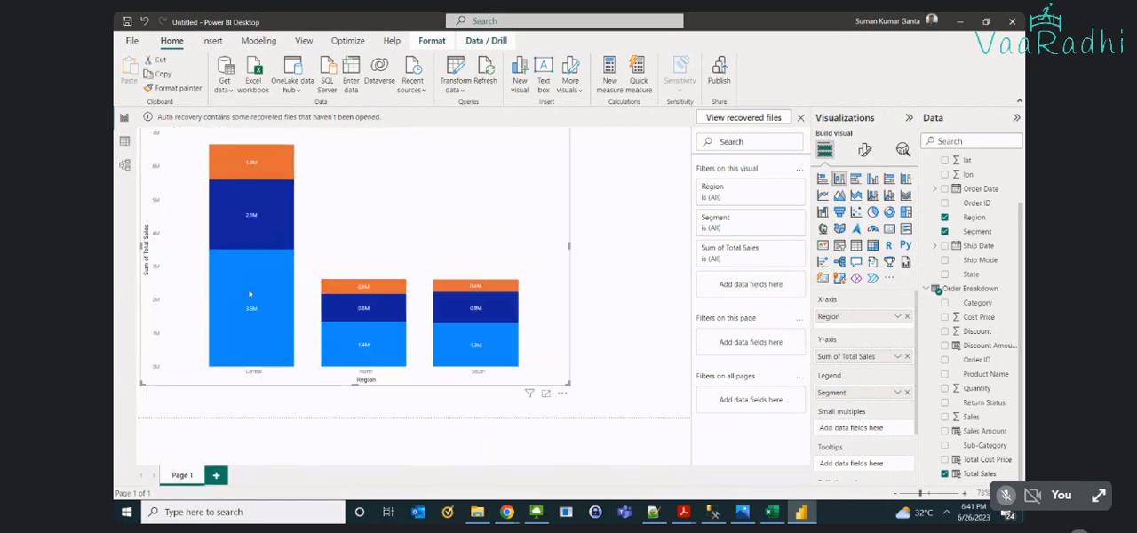
mouse_move(245, 292)
drag(569, 388, 412, 301)
- Highlight the Central region's Consumer segment, clear the highlight, and check that segment's Total Sales value
click(218, 245)
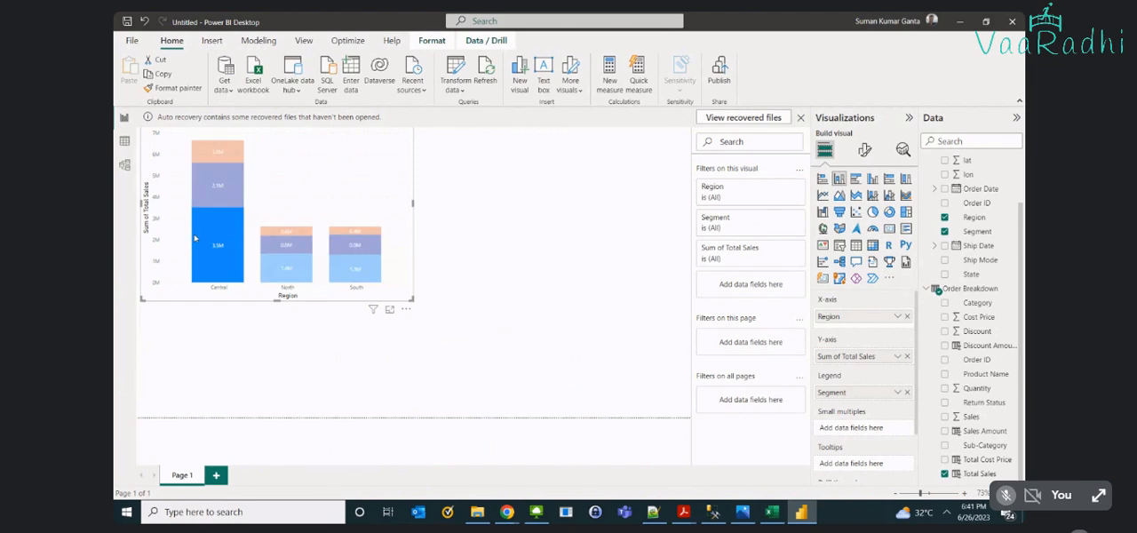
click(496, 243)
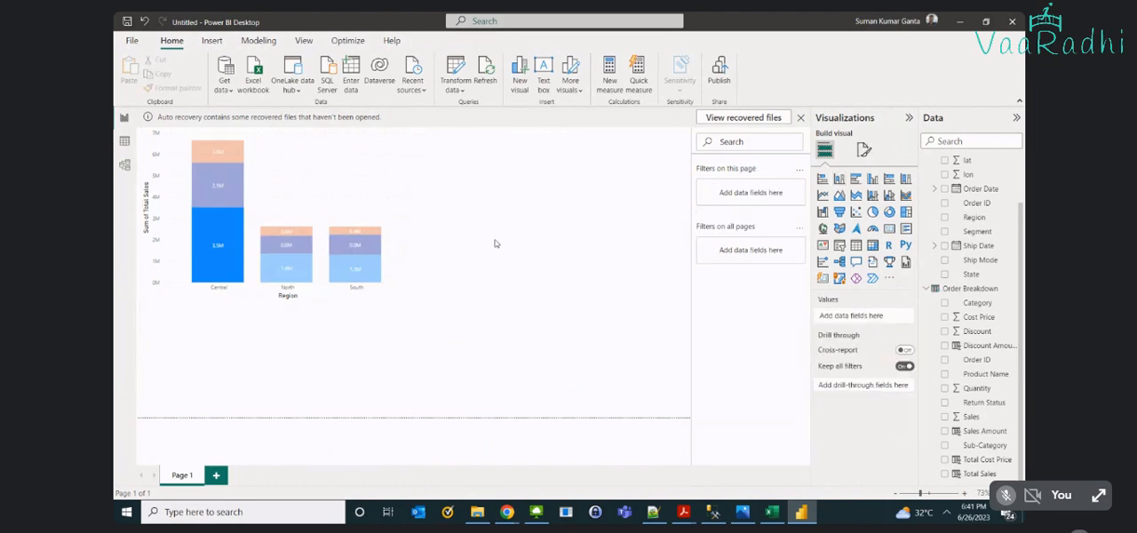
click(346, 168)
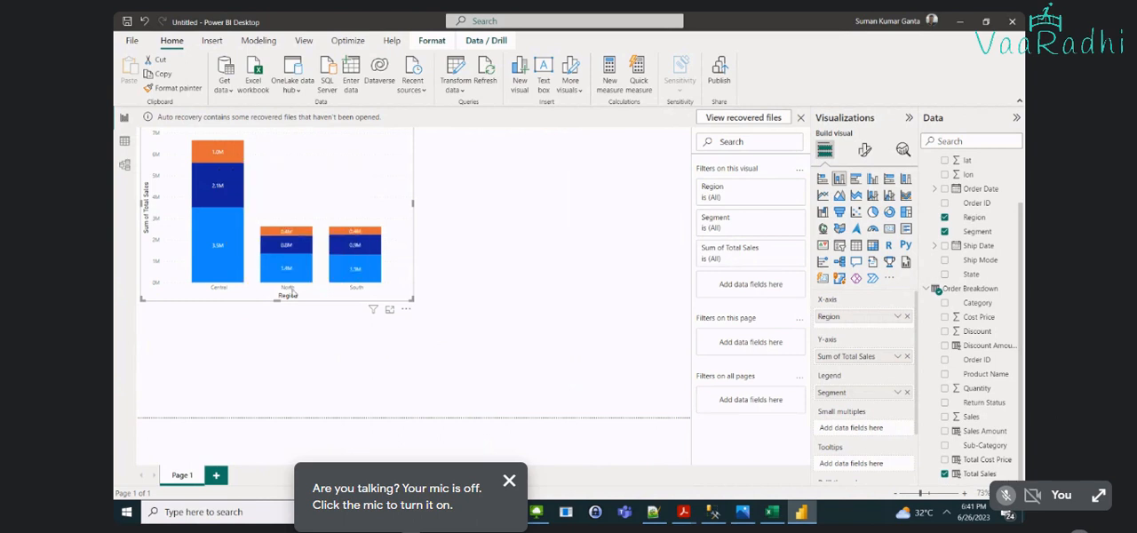
mouse_move(361, 281)
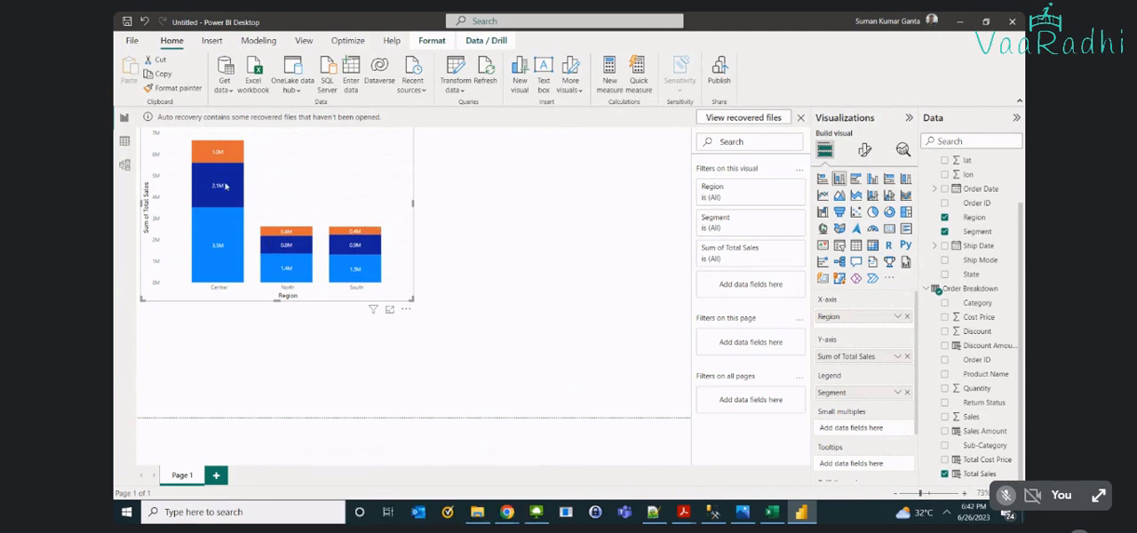
mouse_move(229, 265)
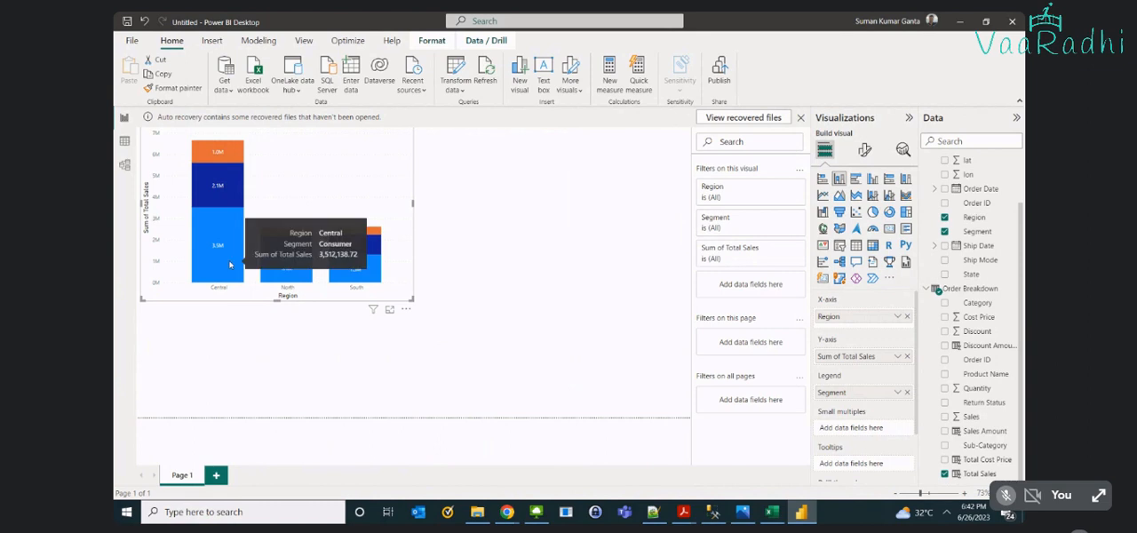
click(556, 192)
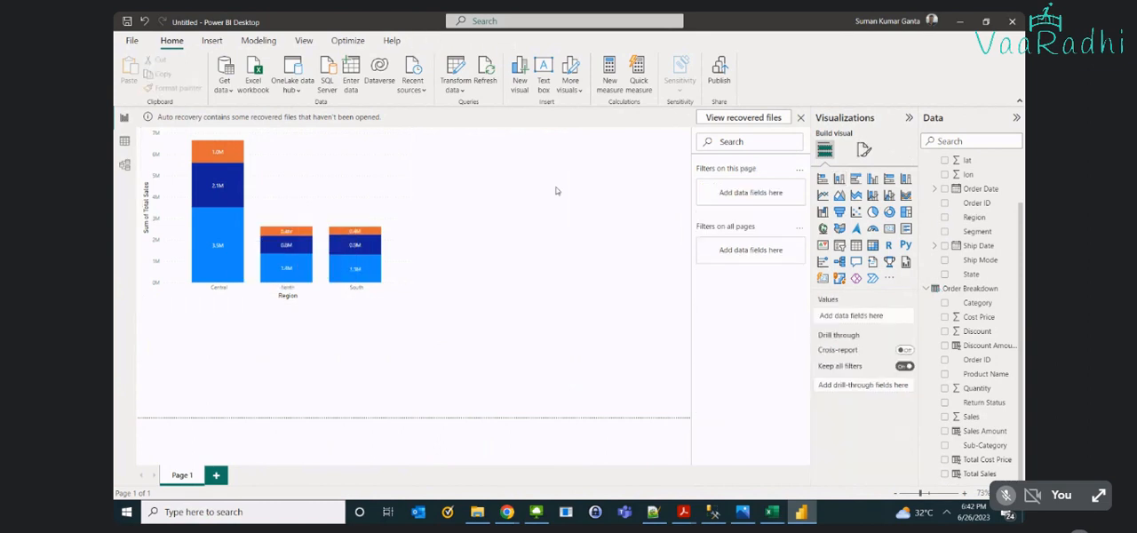
- Dismiss the auto-recovery notice with the option to remove the recovered files
click(800, 118)
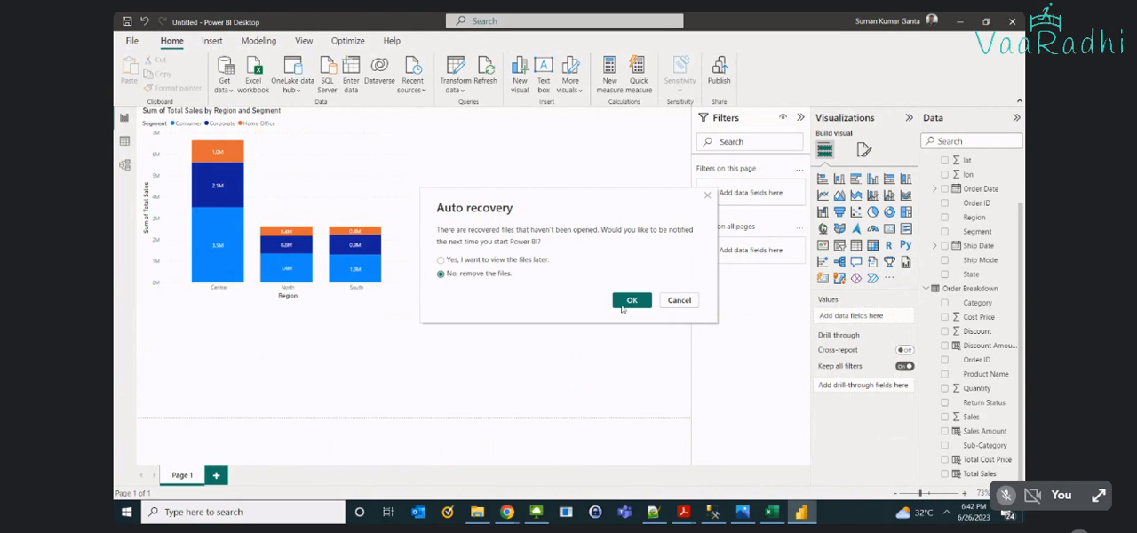
click(631, 302)
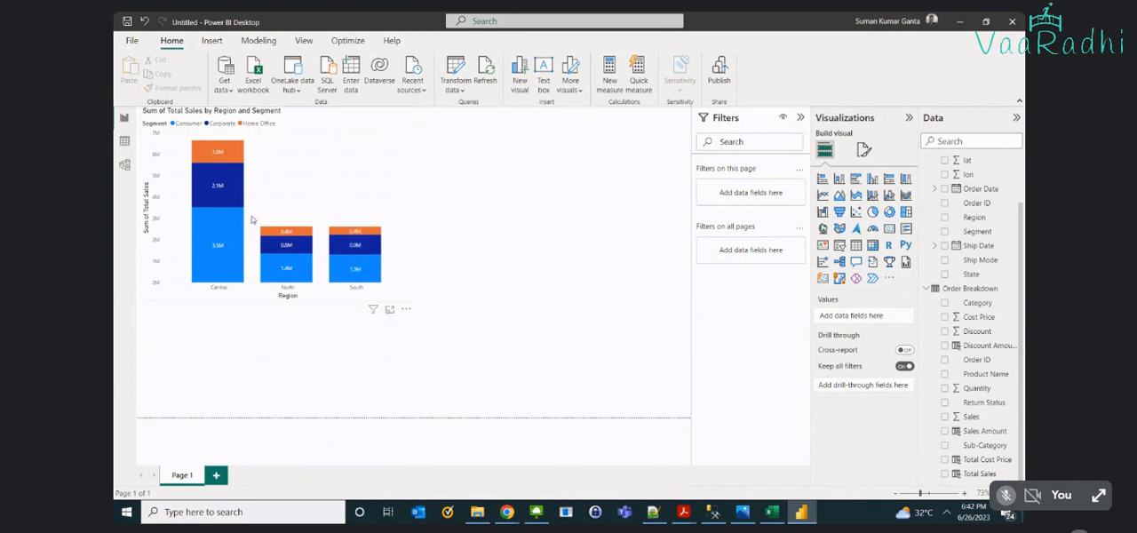
mouse_move(211, 181)
mouse_move(222, 216)
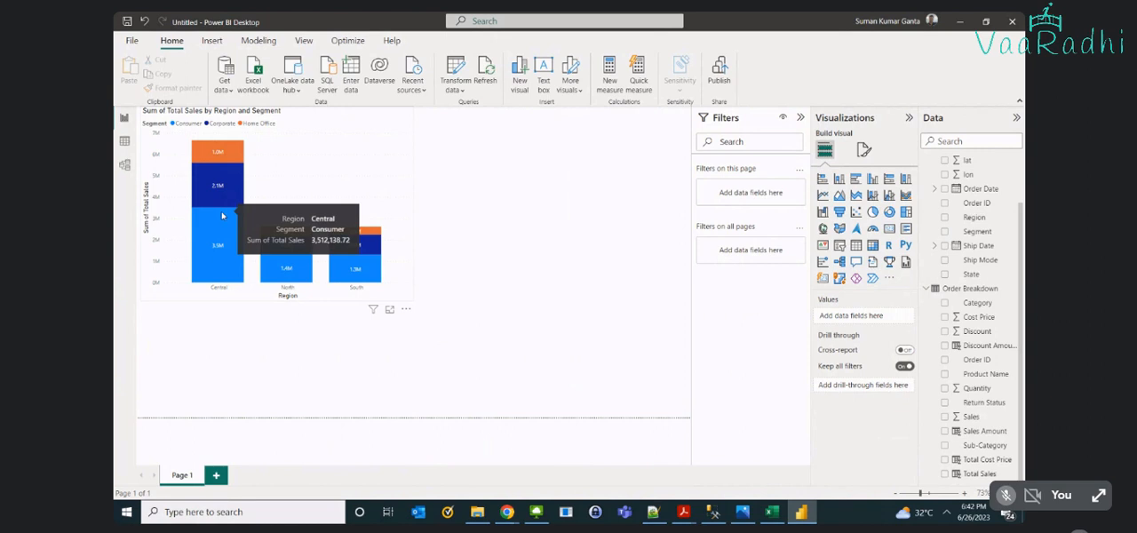
- Shift the stacked column chart to the page's left edge and add an empty ribbon chart below it
click(413, 195)
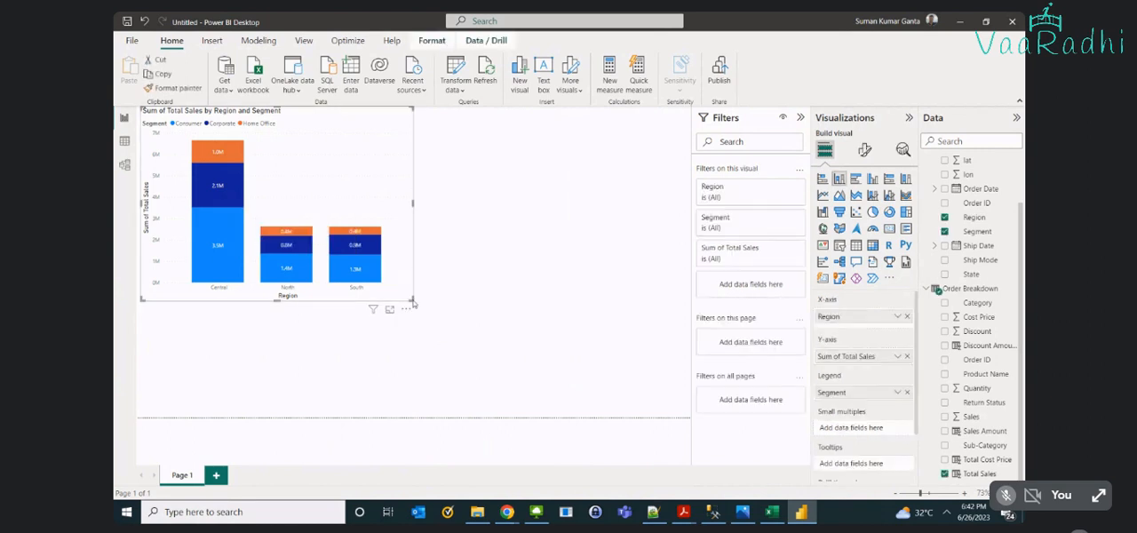
drag(414, 302, 452, 296)
click(450, 297)
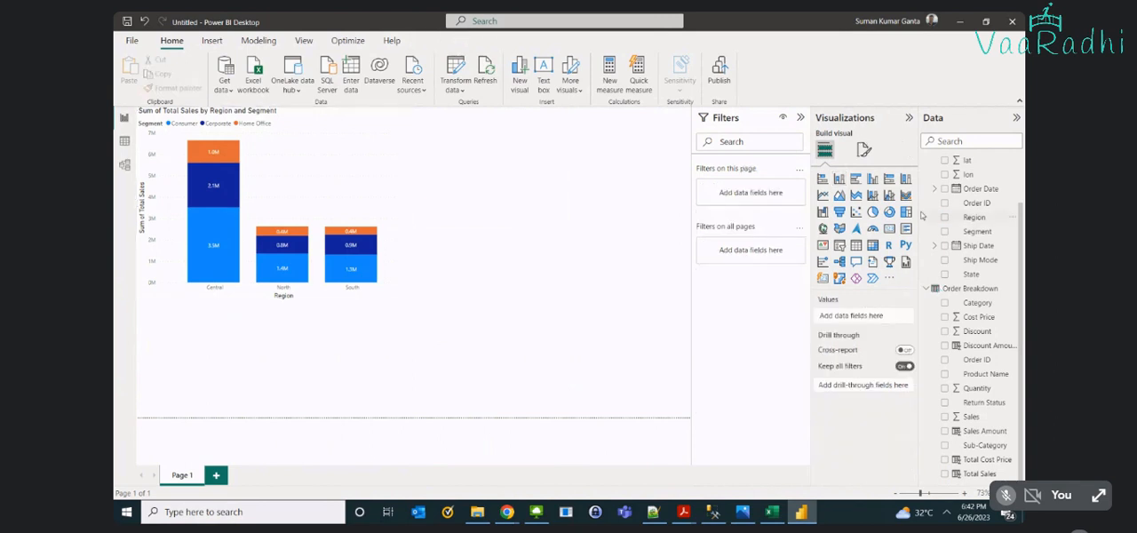
click(906, 196)
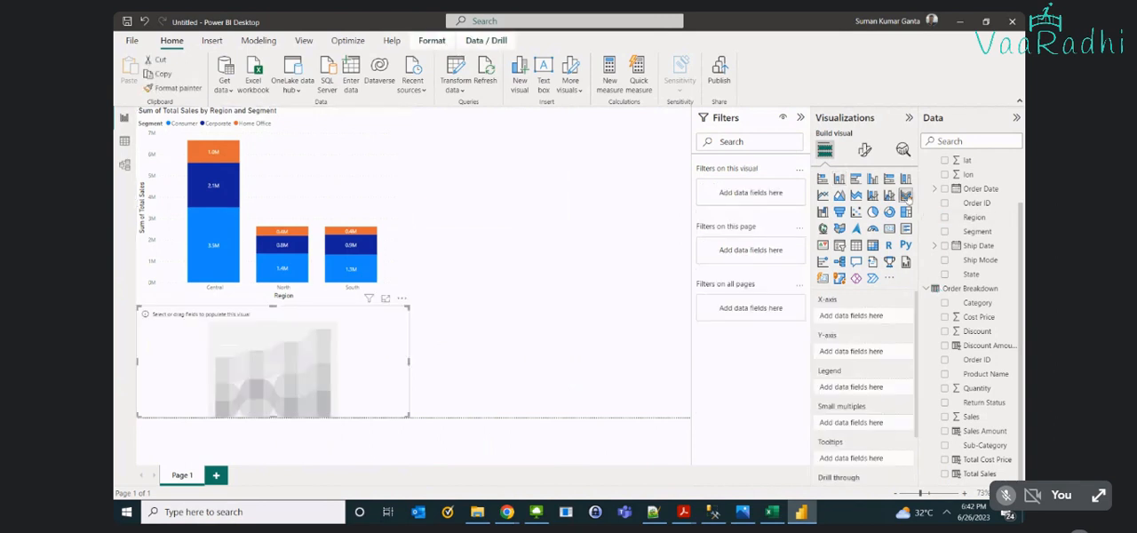
- Move the empty ribbon chart beside the stacked column chart and extend its height to match
drag(391, 320, 664, 202)
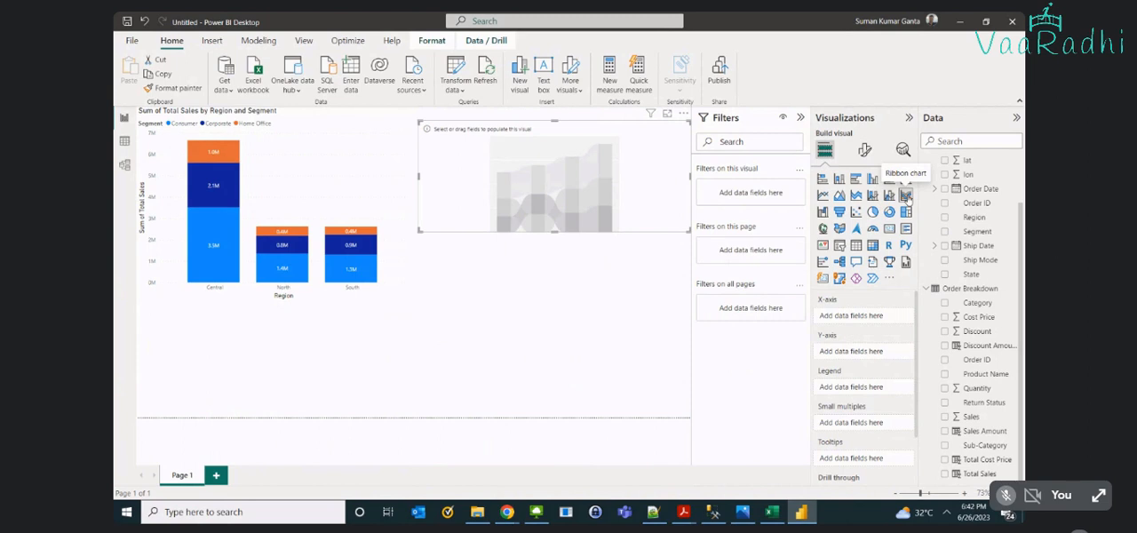
drag(567, 237, 555, 311)
click(555, 311)
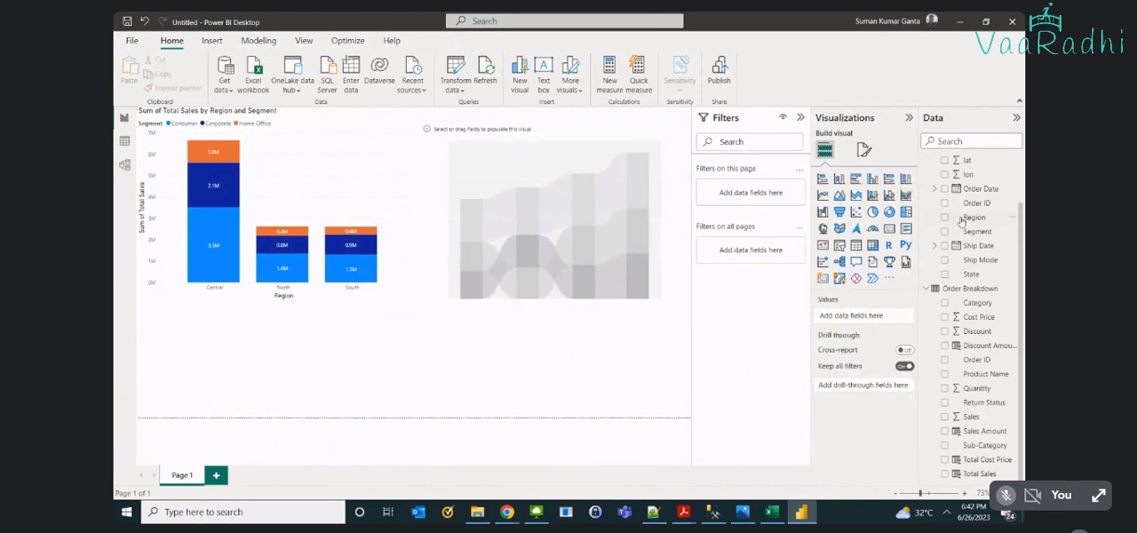
- Populate the ribbon chart with Region on the X-axis, Total Sales on the Y-axis and Segment as legend
drag(961, 221, 591, 258)
drag(980, 474, 624, 255)
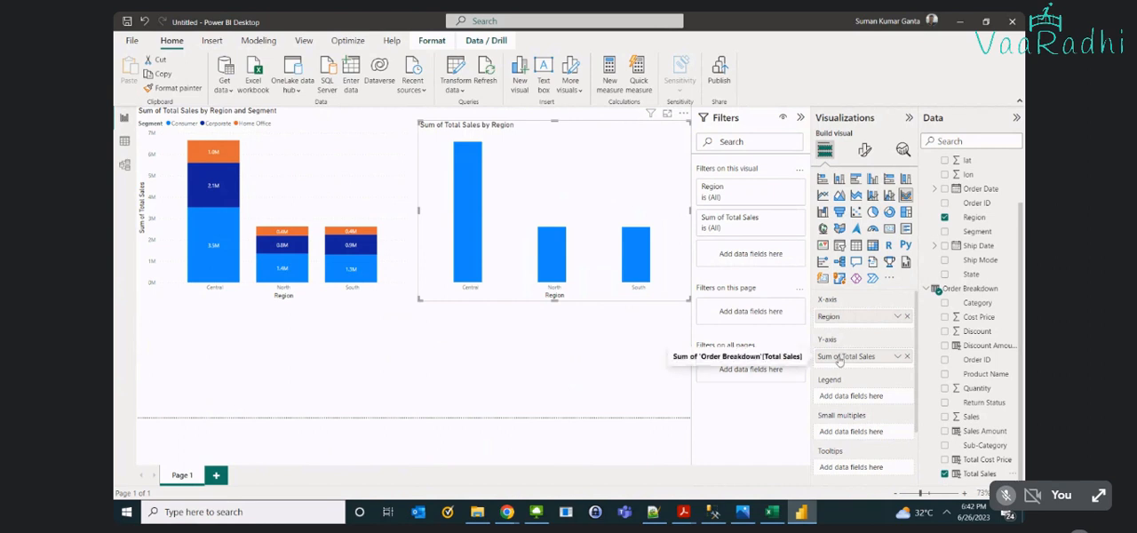
drag(977, 233, 853, 395)
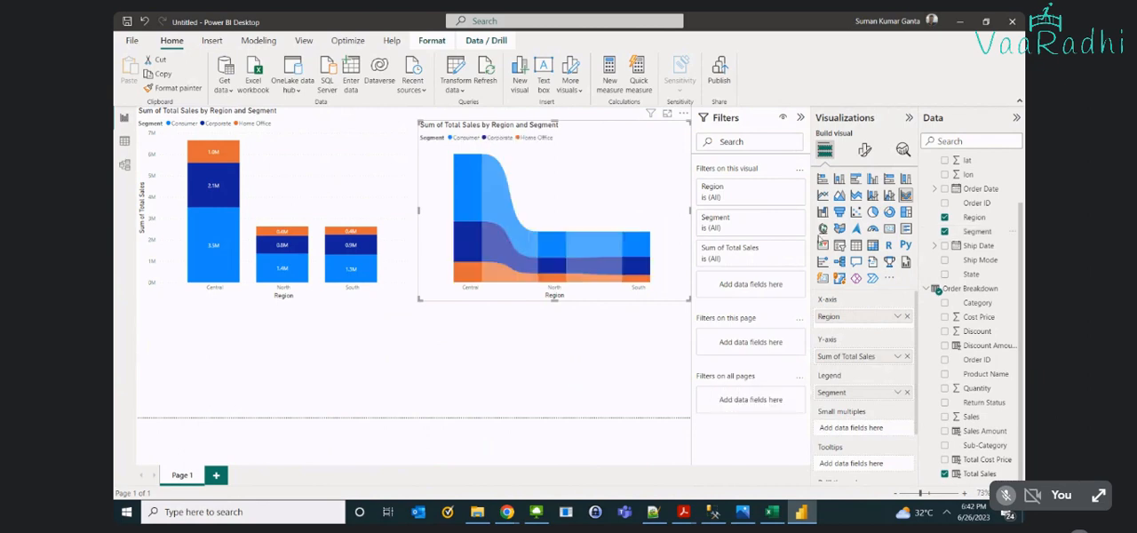
- Turn on data labels for the ribbon chart and check the connector between the North and South Corporate segments
click(865, 150)
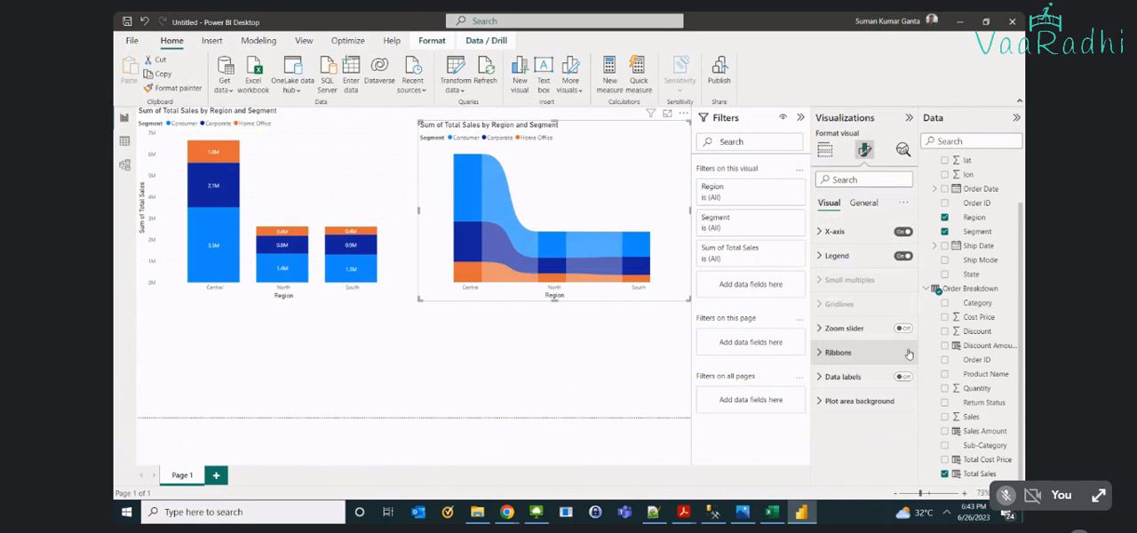
click(903, 377)
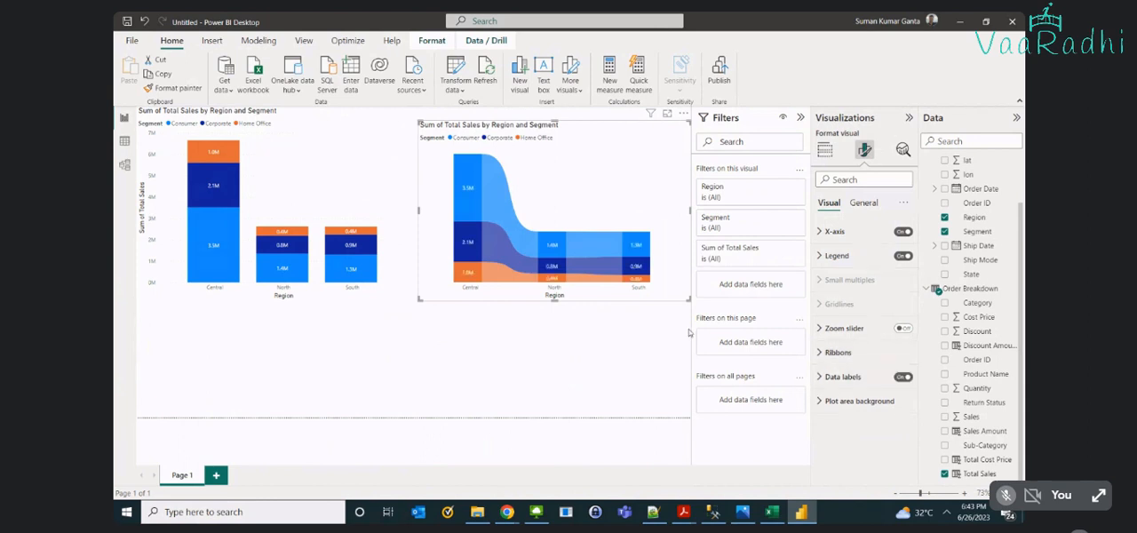
mouse_move(490, 198)
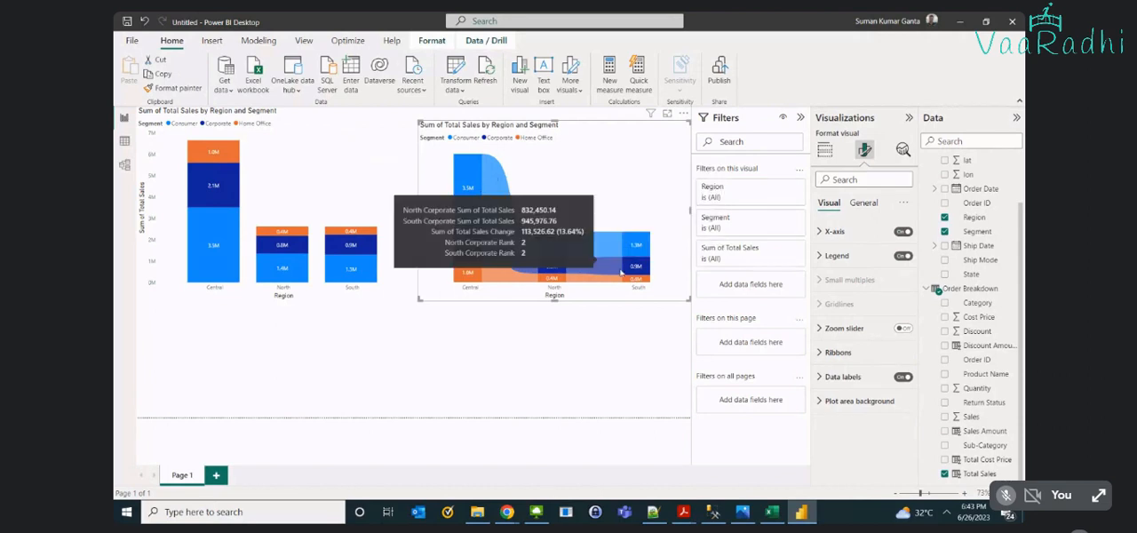
click(612, 406)
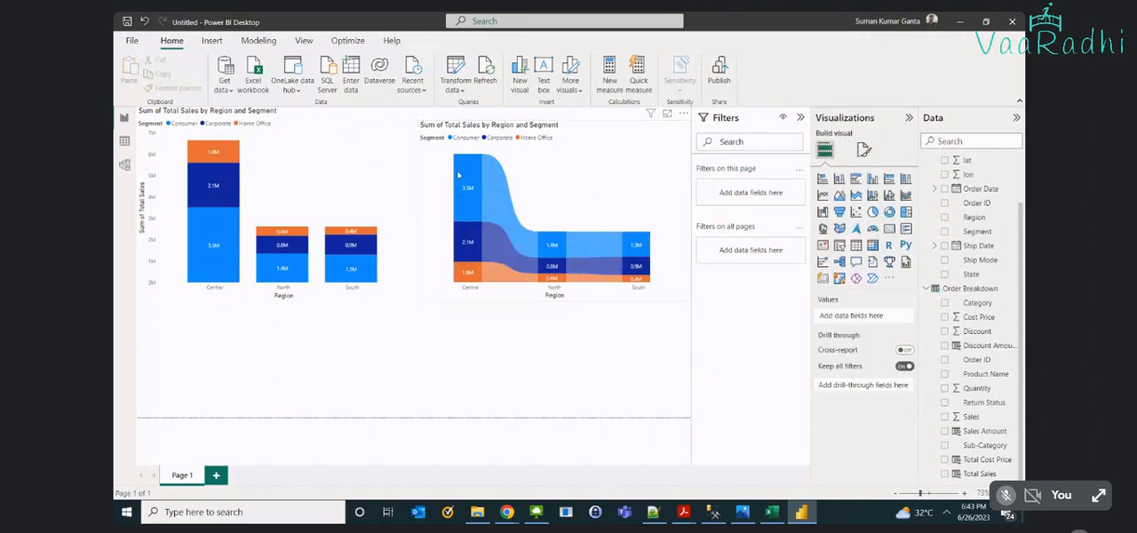
- Set the ribbon chart's connector transparency to 100%
click(863, 150)
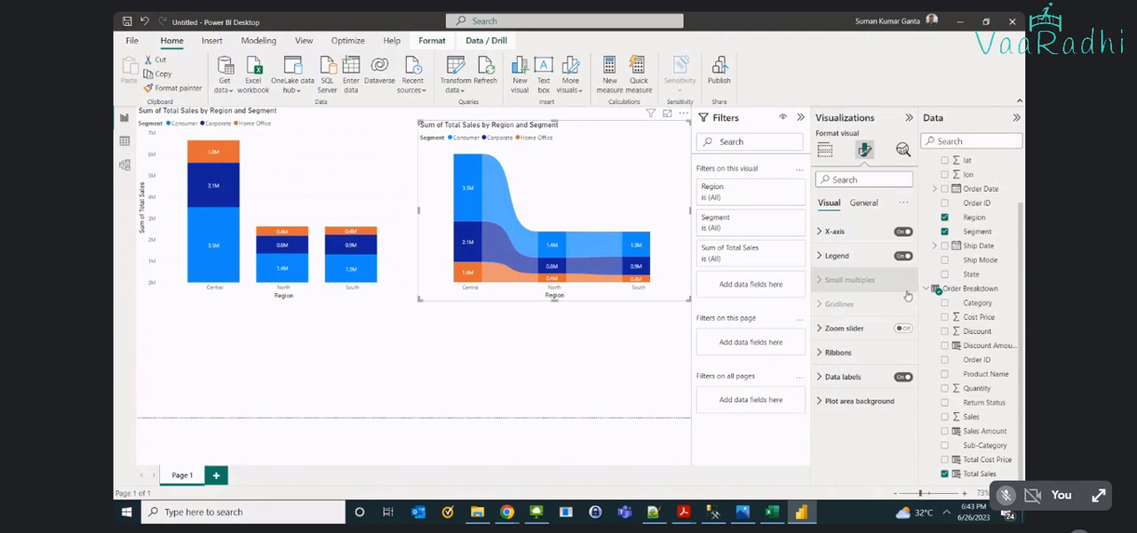
click(831, 353)
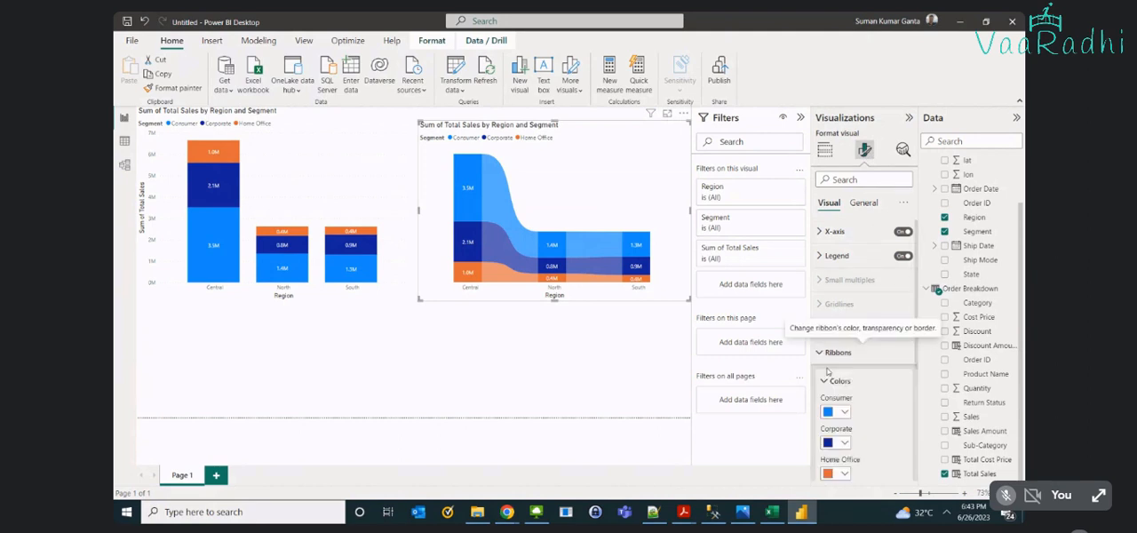
scroll(840, 374, down, 3)
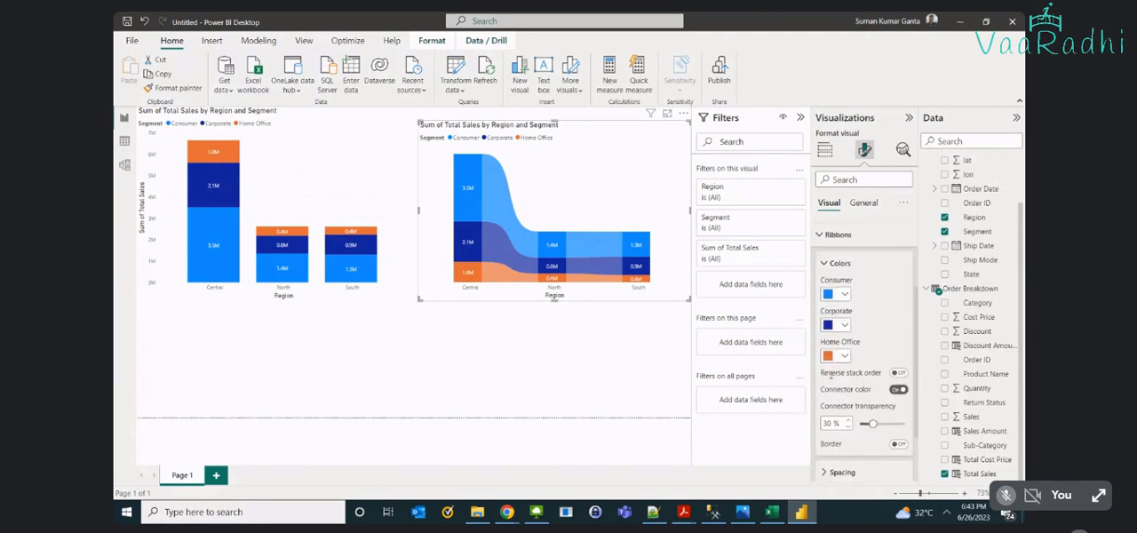
scroll(830, 375, down, 1)
drag(873, 385, 930, 388)
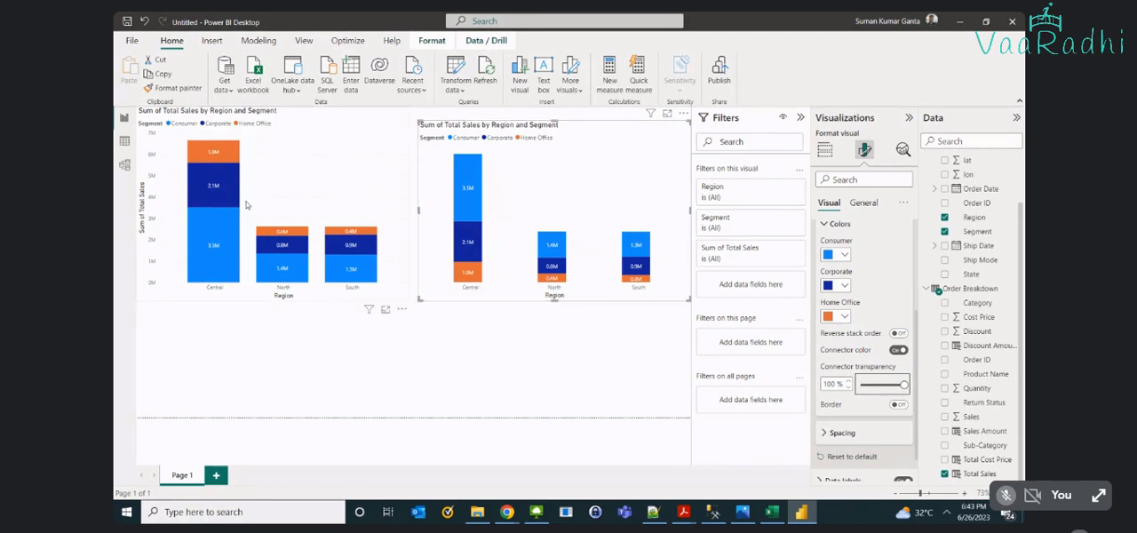
- Compare the stacked column chart with the ribbon chart's Consumer, Corporate and Home Office values for the Central region
mouse_move(248, 247)
click(271, 252)
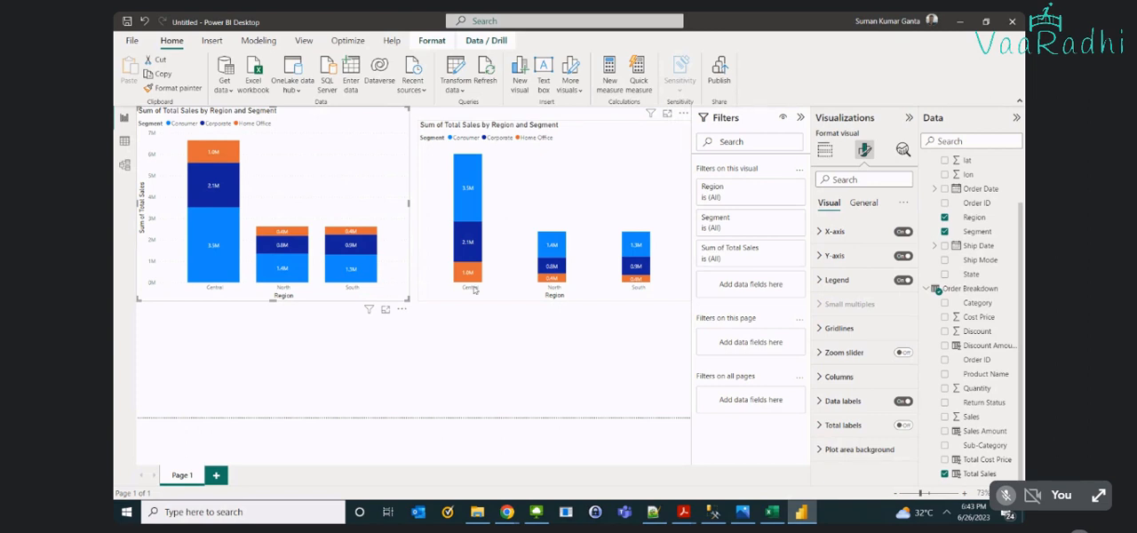
mouse_move(471, 212)
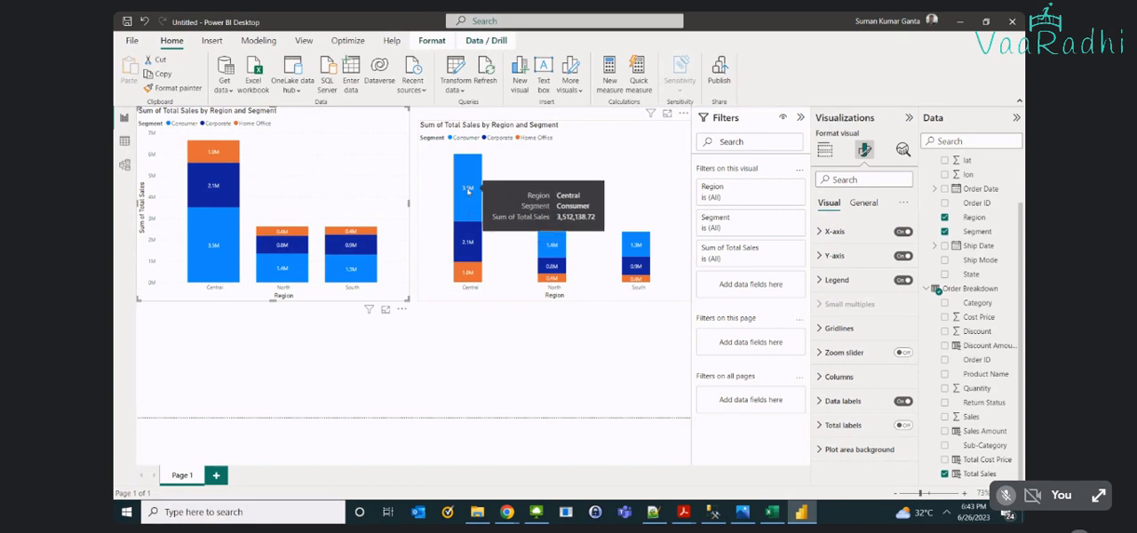
mouse_move(471, 242)
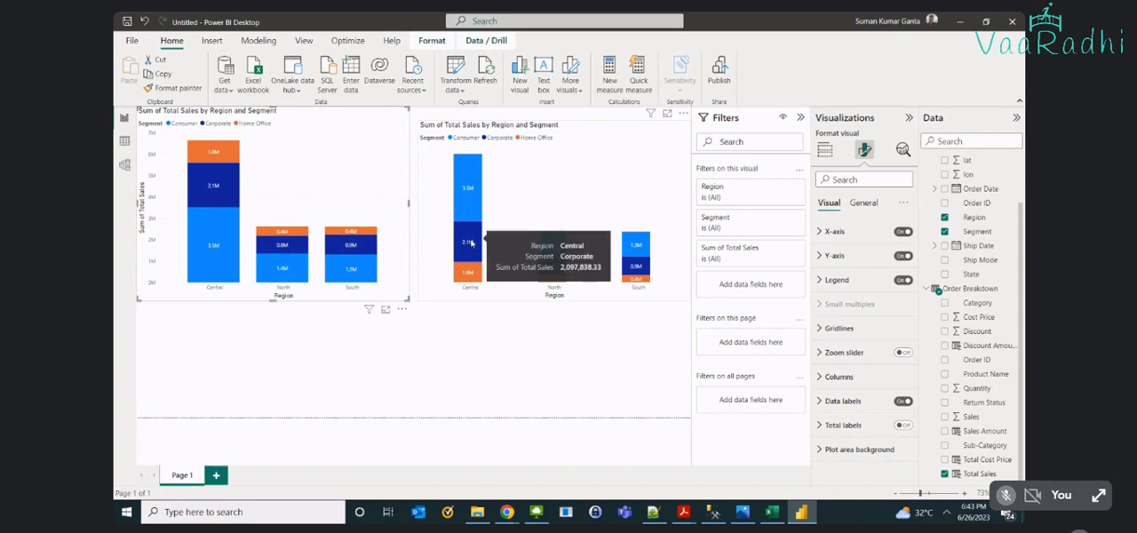
mouse_move(477, 269)
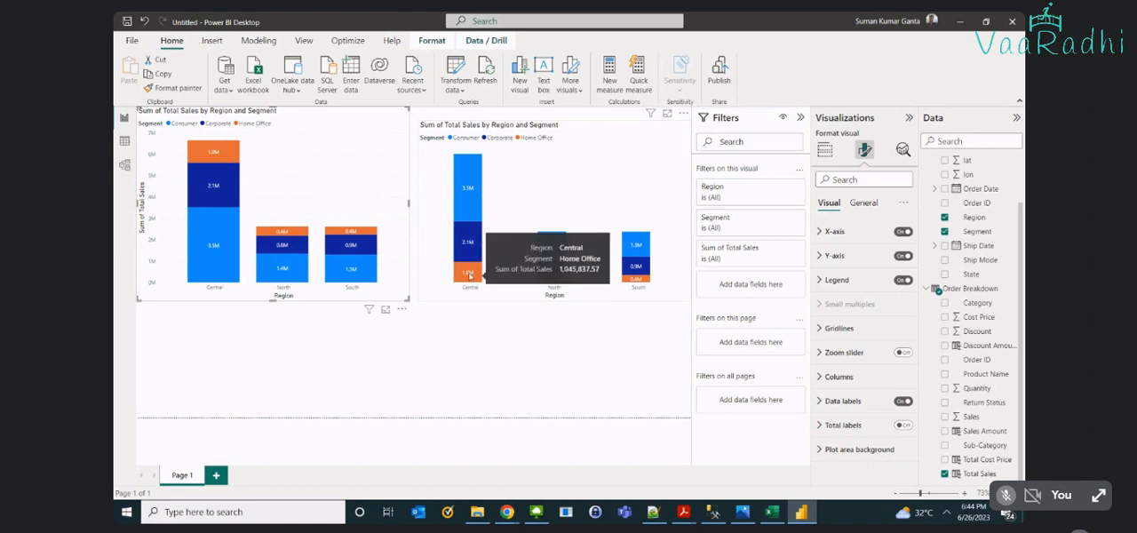
mouse_move(476, 158)
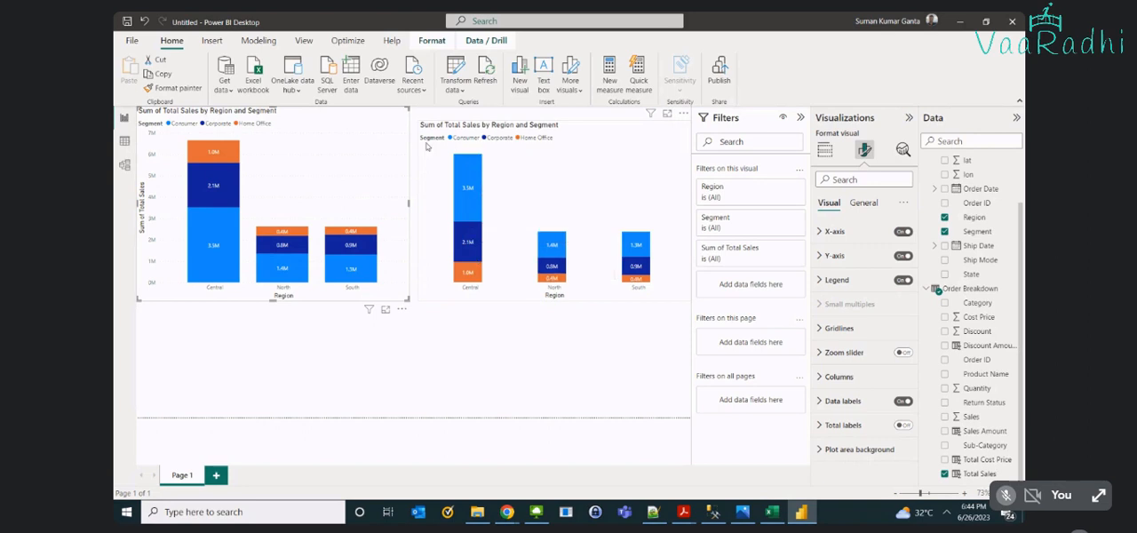
- Review the ribbon chart's field assignments and its visual formatting options
click(825, 151)
click(582, 187)
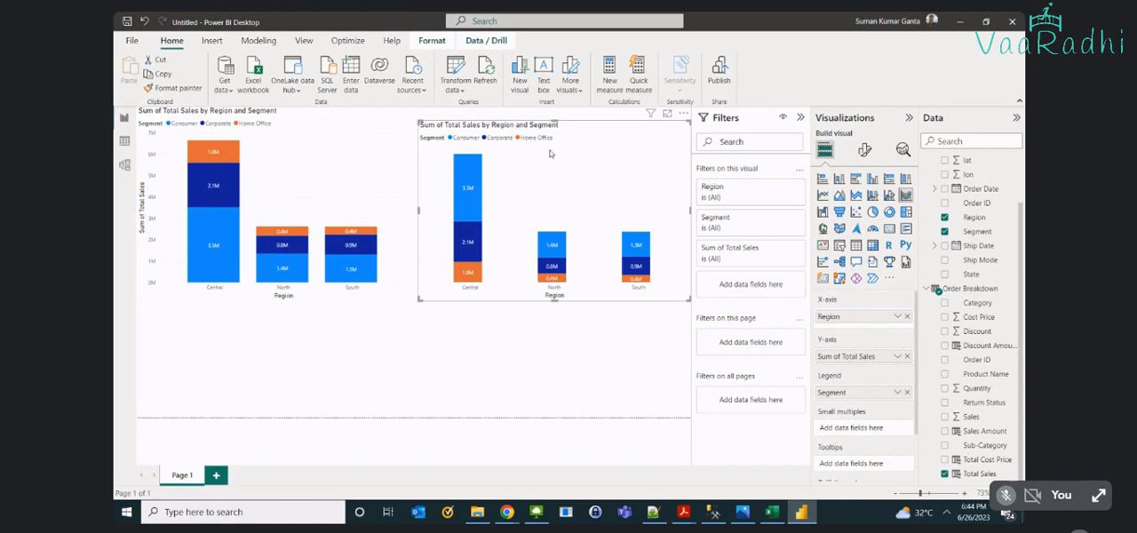
mouse_move(479, 194)
click(866, 150)
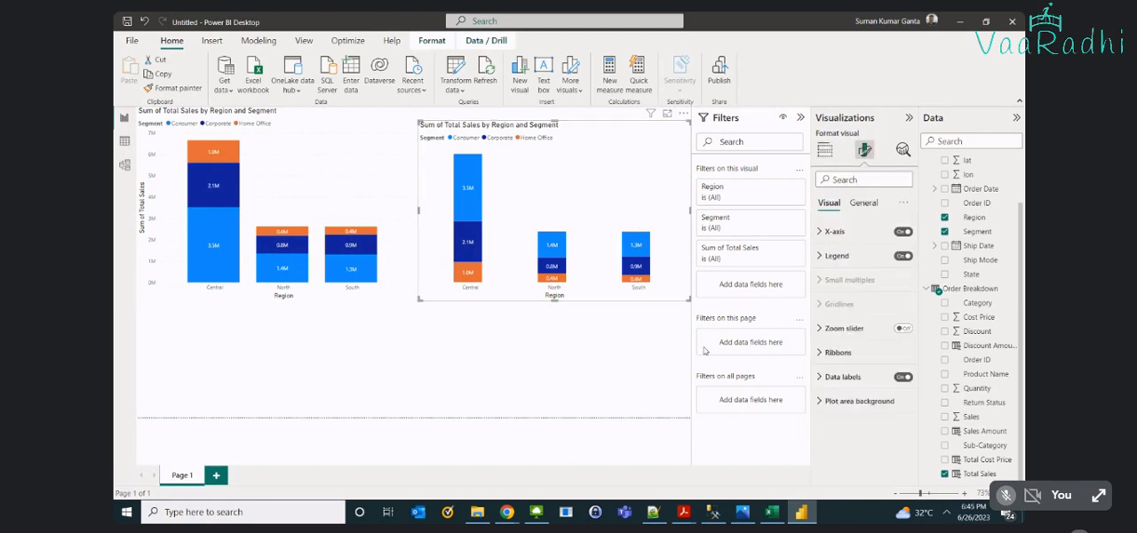
- Highlight the Central region from the ribbon chart's axis, then clear the highlight
click(594, 342)
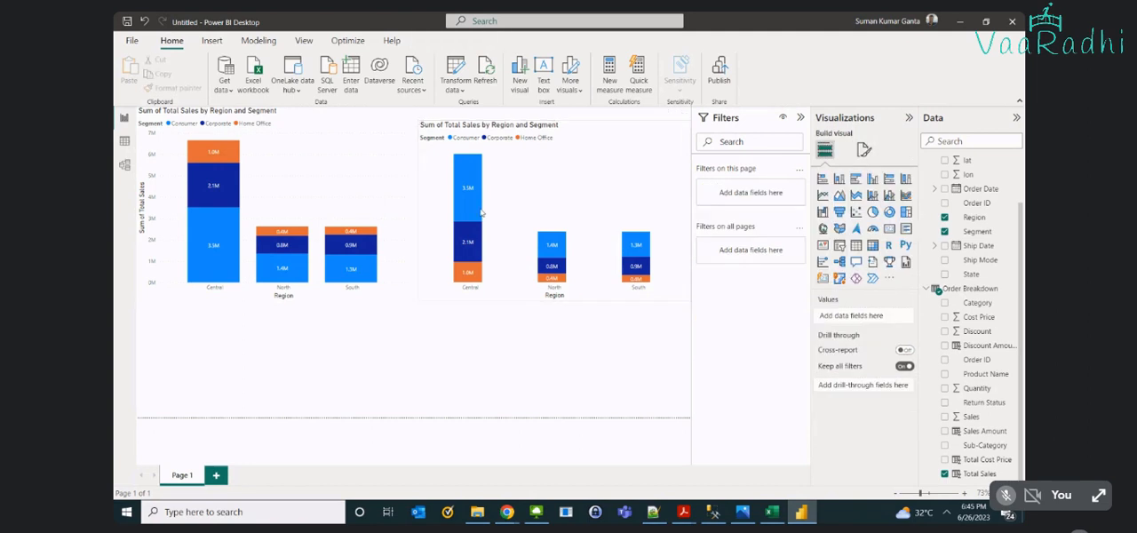
click(474, 288)
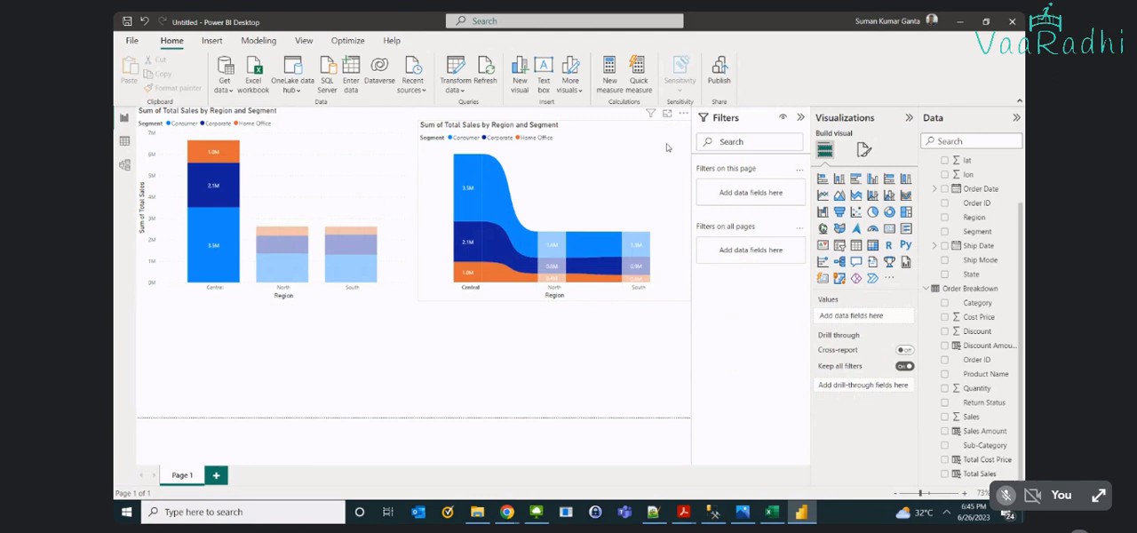
click(470, 201)
- Check the Consumer segment's Total Sales for the Central, North and South regions in the ribbon chart, then deselect the chart
mouse_move(470, 201)
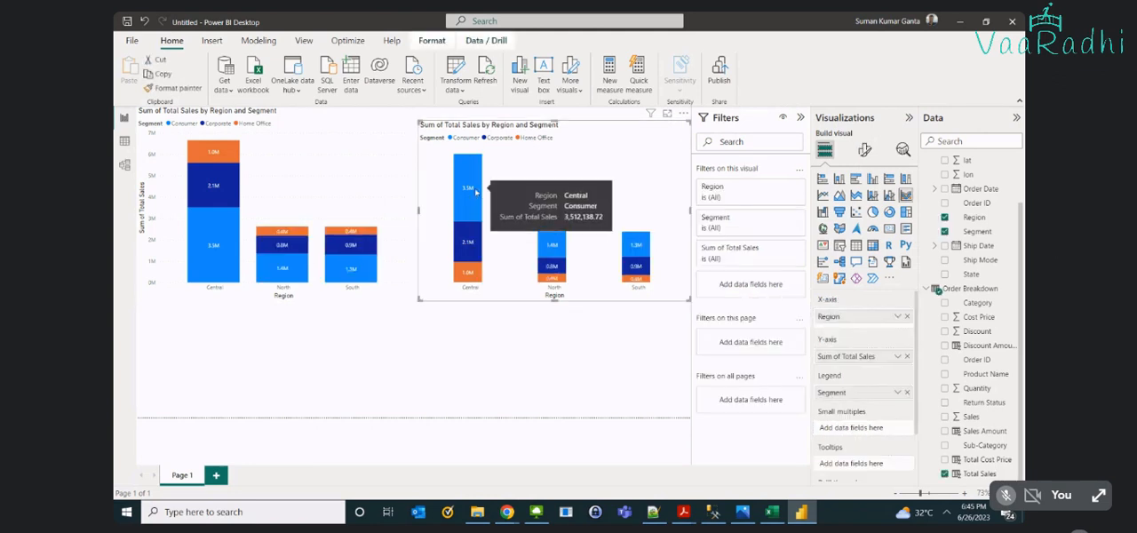
mouse_move(530, 213)
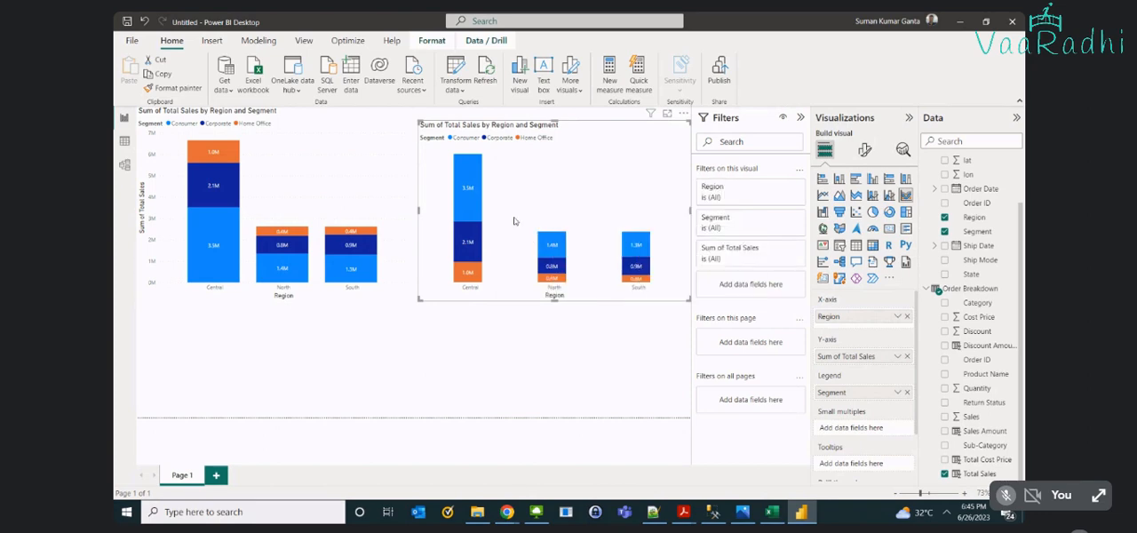
mouse_move(550, 257)
mouse_move(640, 291)
mouse_move(641, 256)
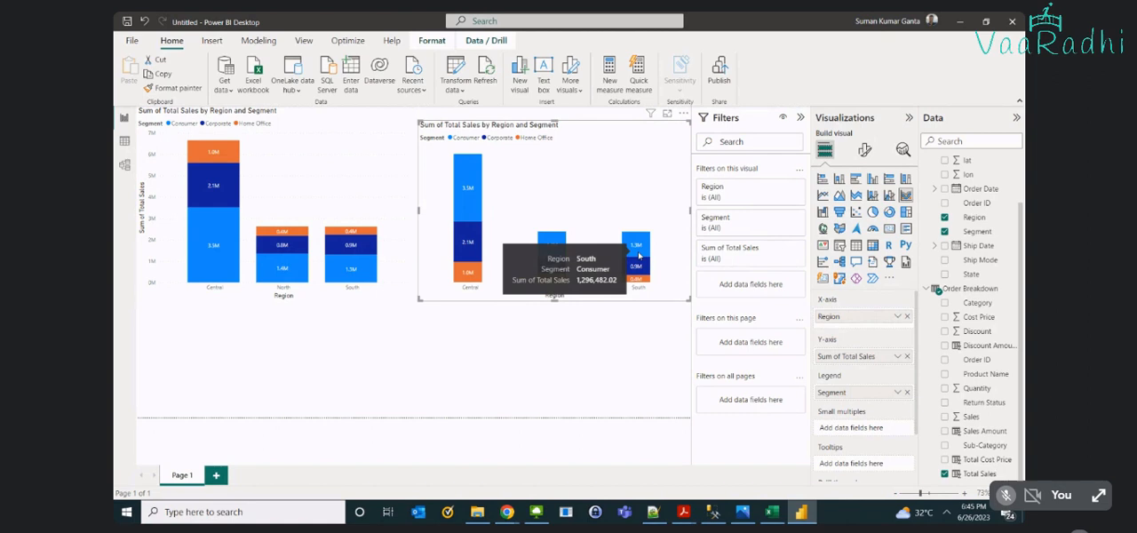
click(579, 367)
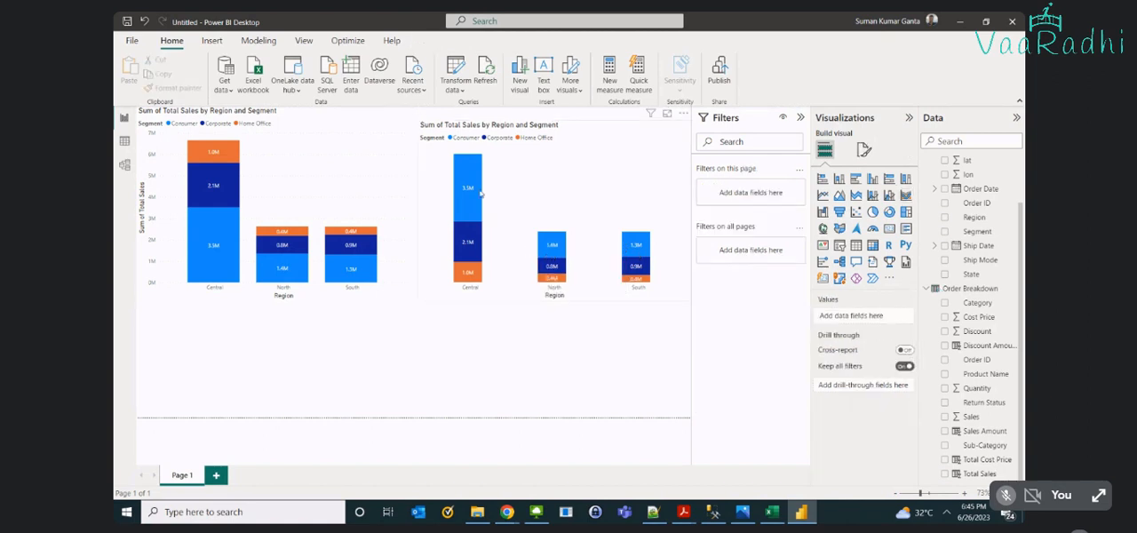
- Set the ribbon chart's connector transparency to 56%
click(864, 151)
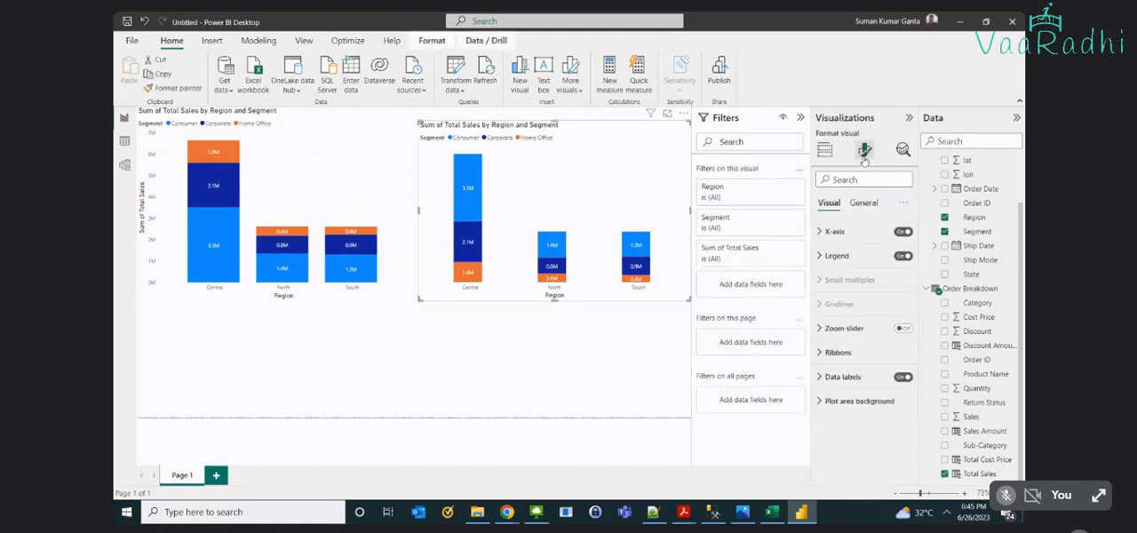
click(839, 353)
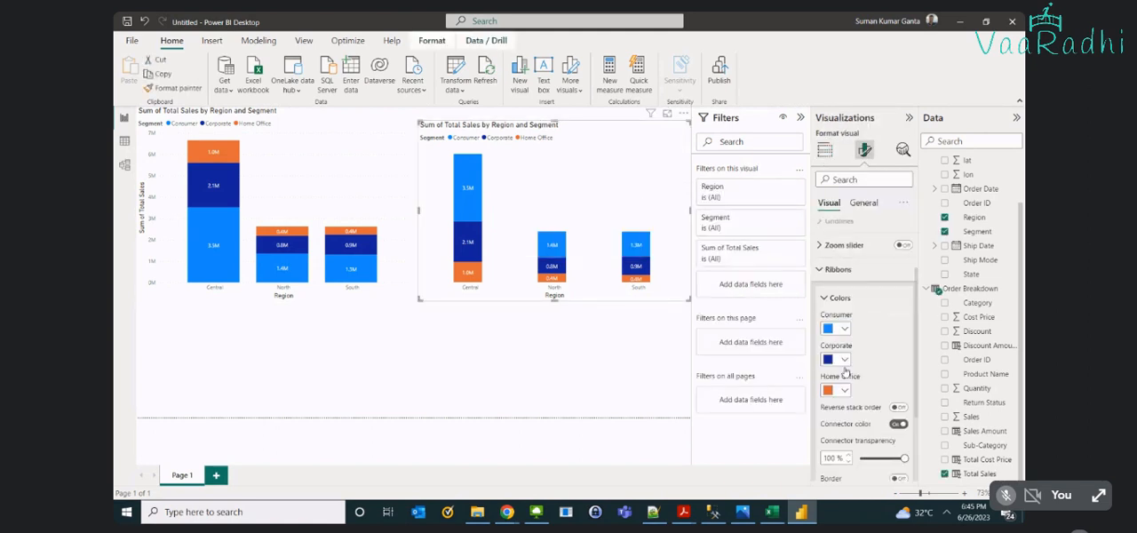
scroll(853, 364, down, 2)
click(867, 348)
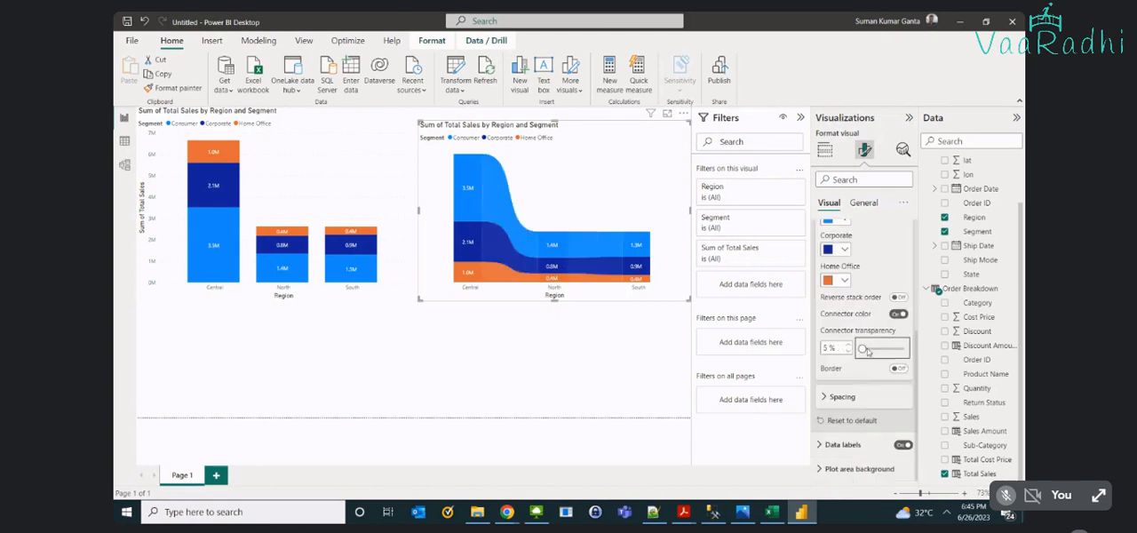
drag(867, 349, 884, 348)
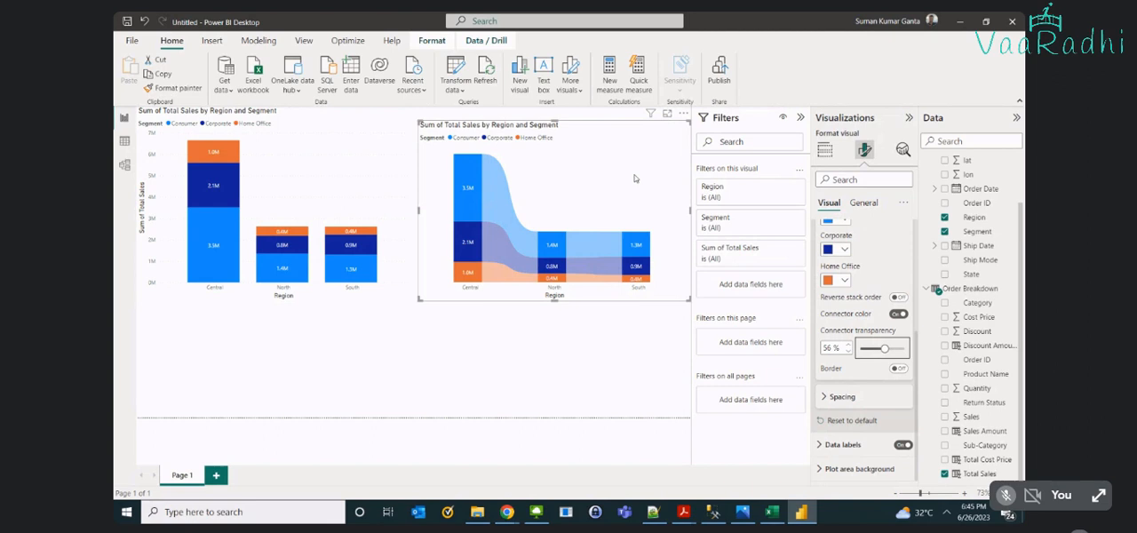
- Show the ribbon chart in focus mode and examine the Consumer values and the sales change and rank details on the connectors between regions
click(667, 114)
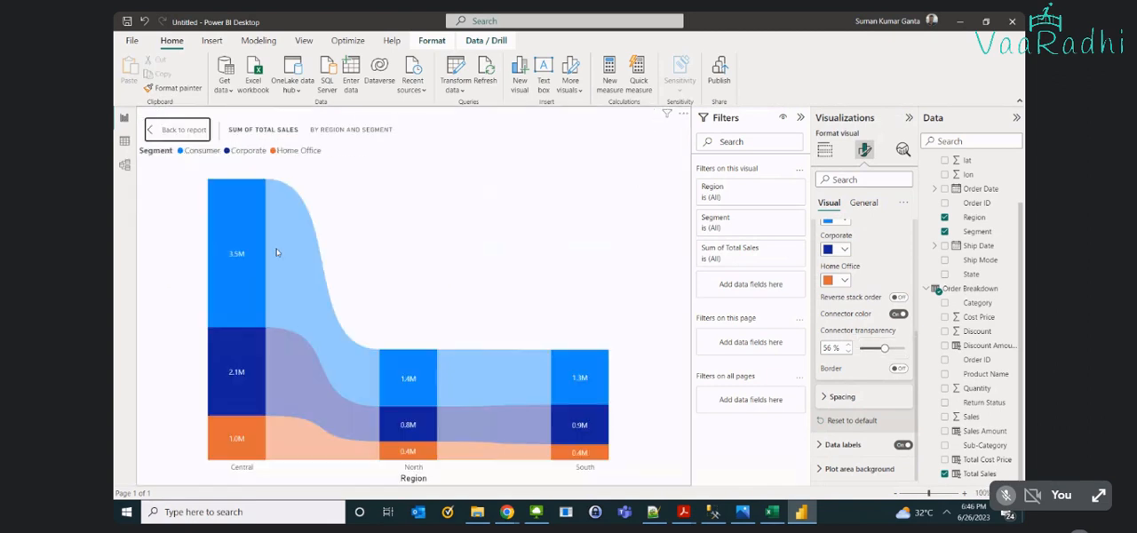
mouse_move(238, 255)
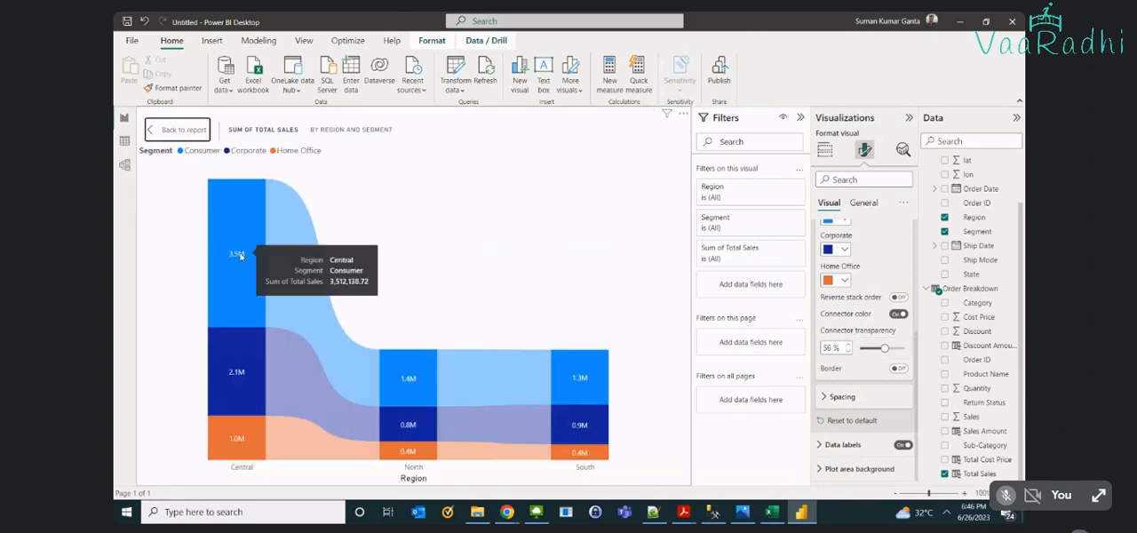
mouse_move(277, 283)
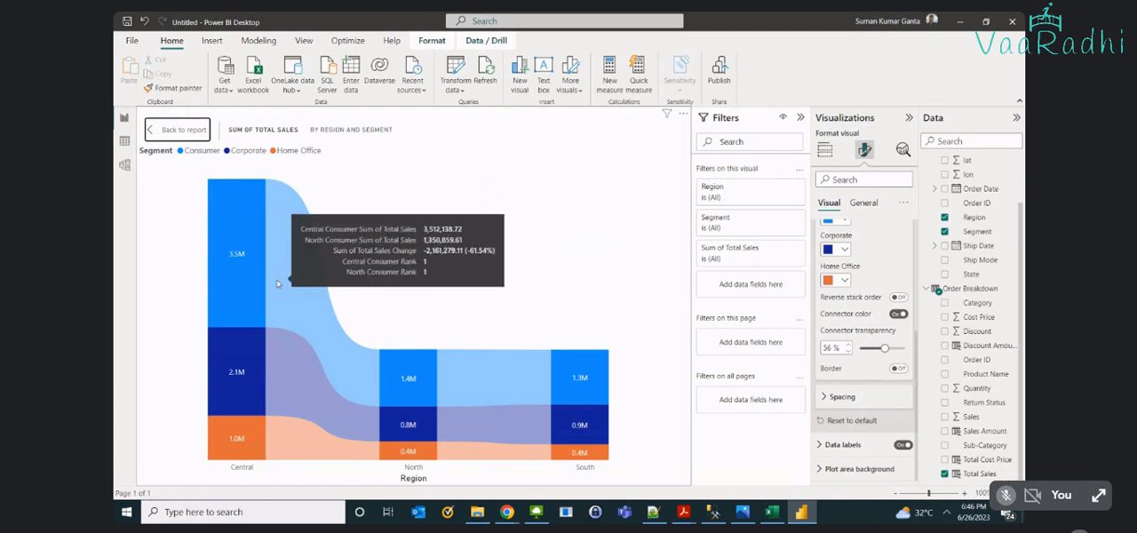
mouse_move(398, 387)
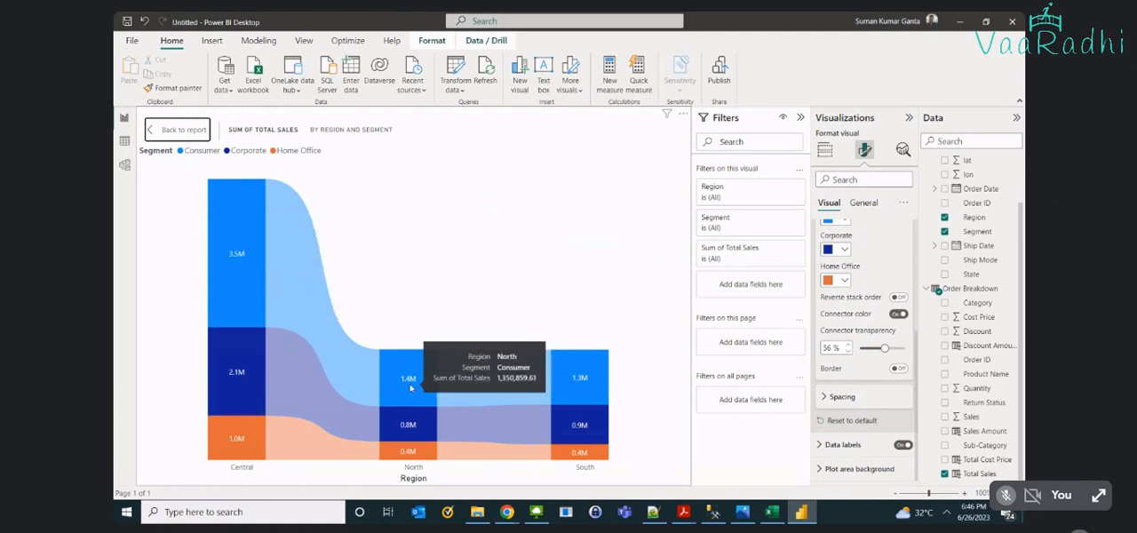
mouse_move(520, 386)
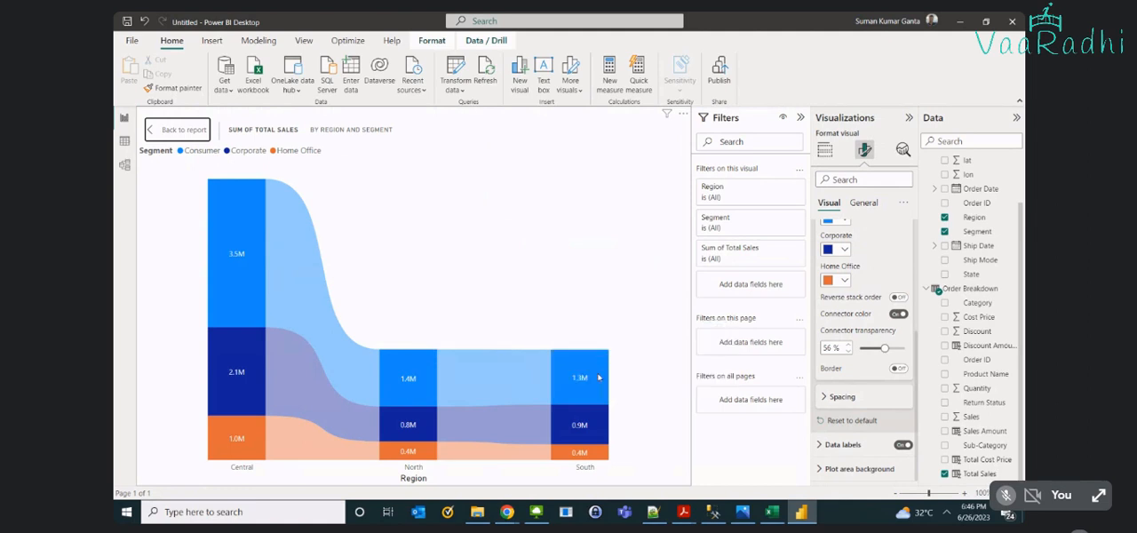
mouse_move(567, 388)
mouse_move(548, 437)
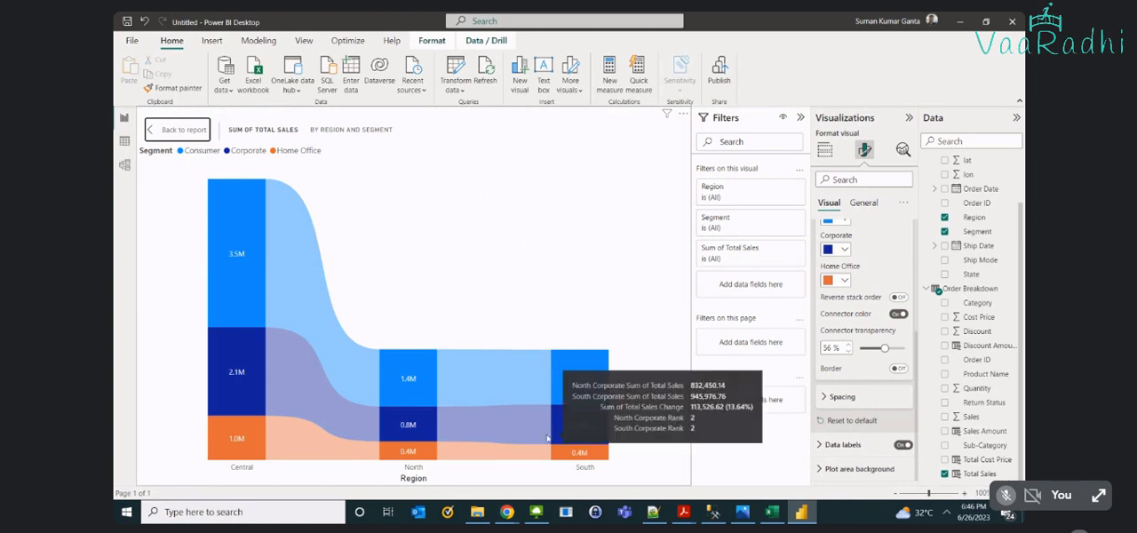
- Check the North region's segment sales and the Central-to-North Consumer connector details, then return to the report page
mouse_move(485, 463)
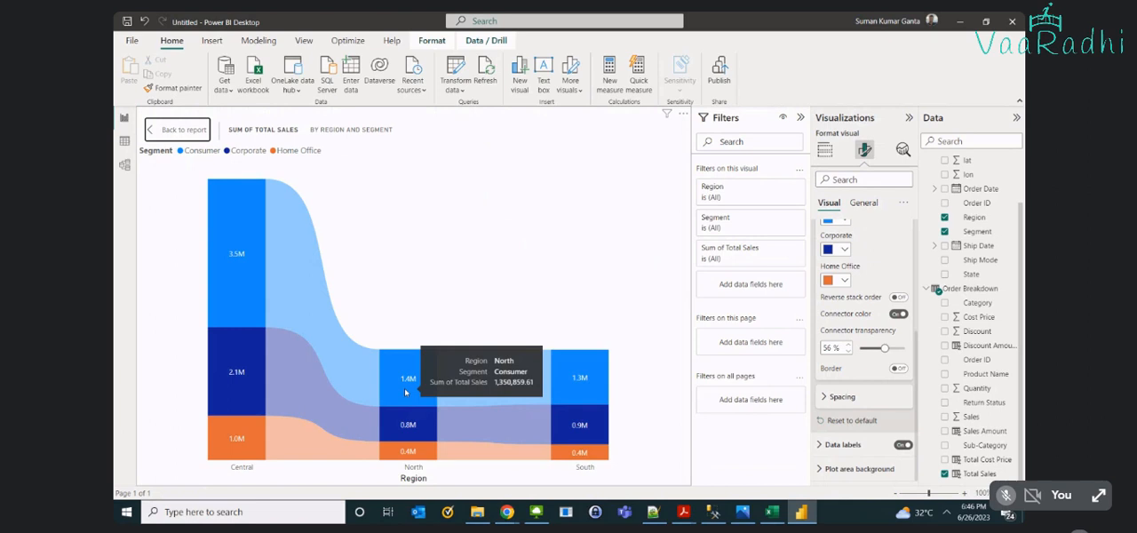
mouse_move(407, 456)
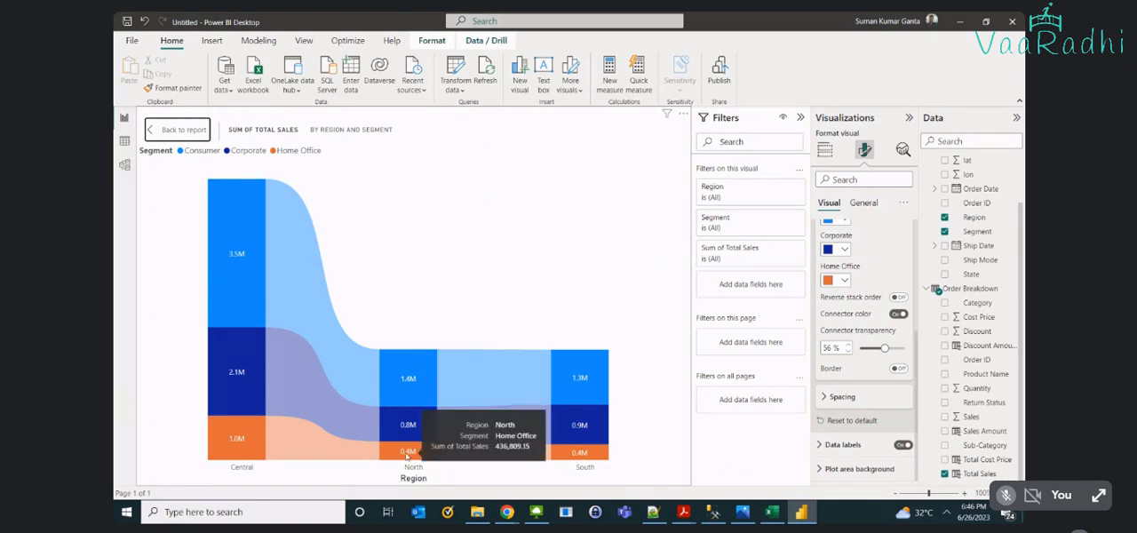
mouse_move(350, 353)
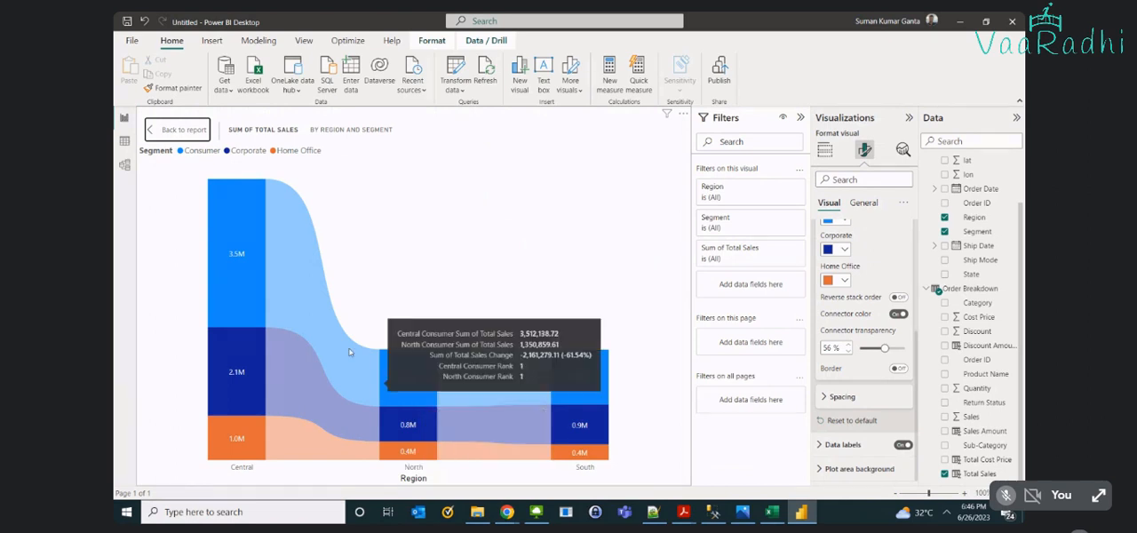
click(176, 134)
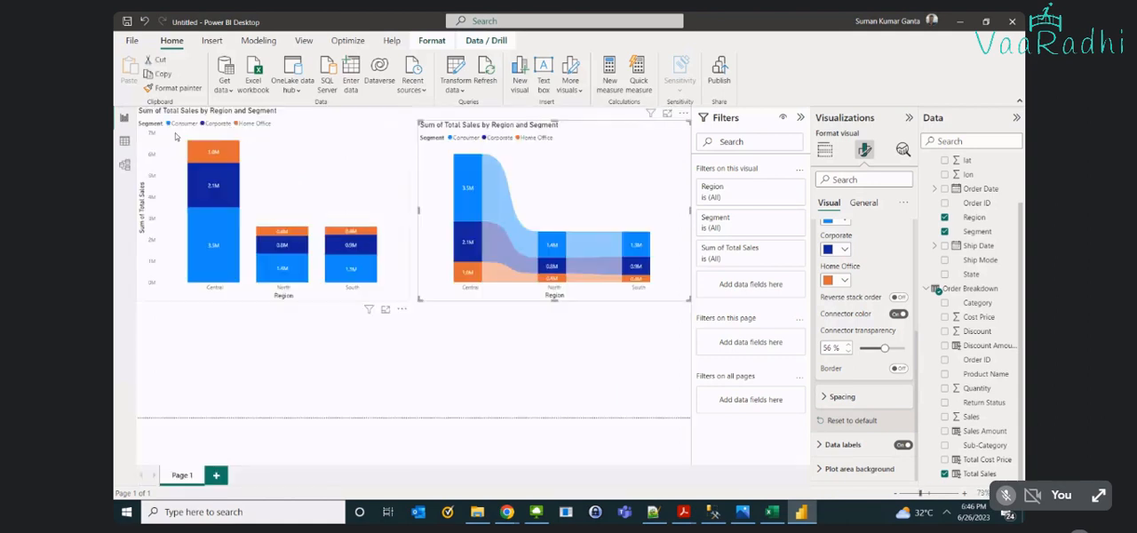
click(115, 276)
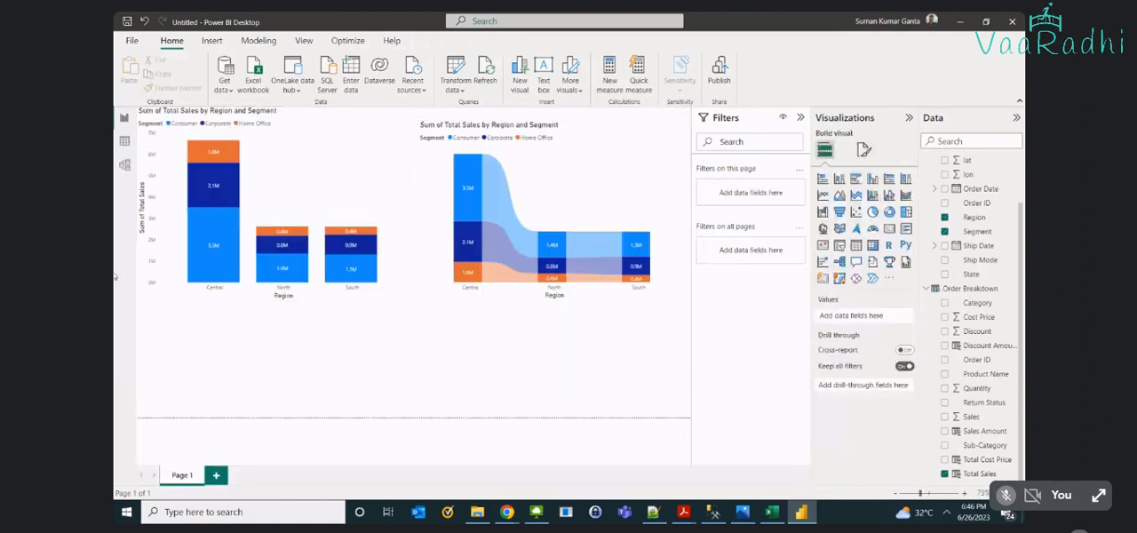
click(585, 186)
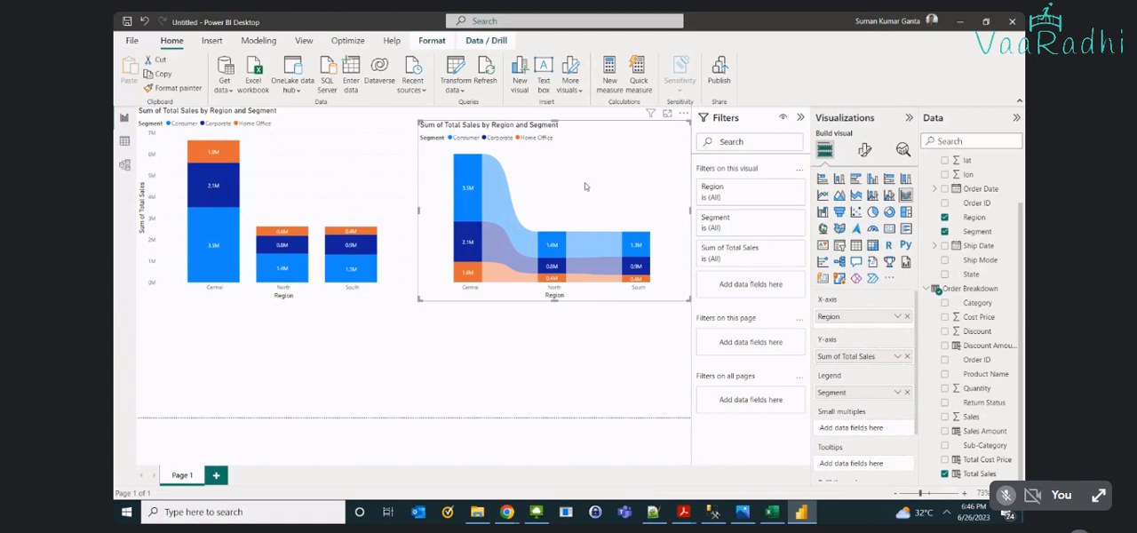
- Add a new empty ribbon chart to the report page and show it in focus mode
click(543, 368)
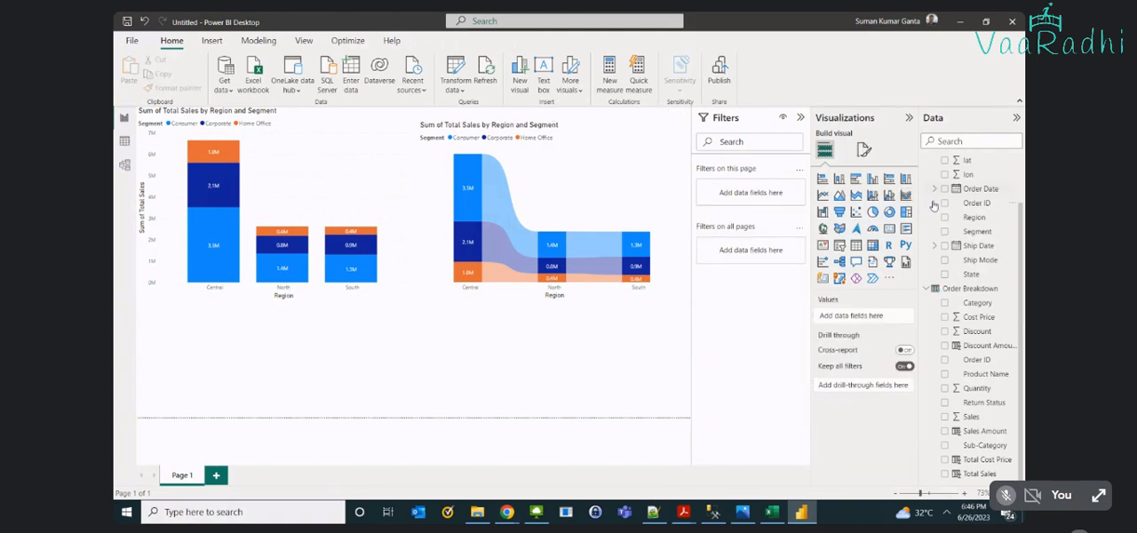
click(905, 194)
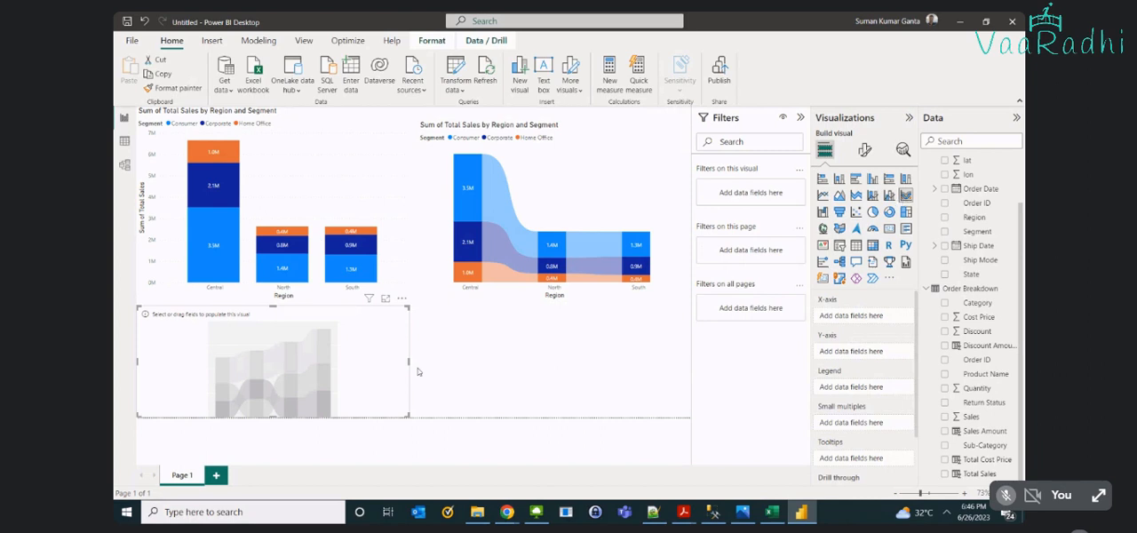
click(386, 299)
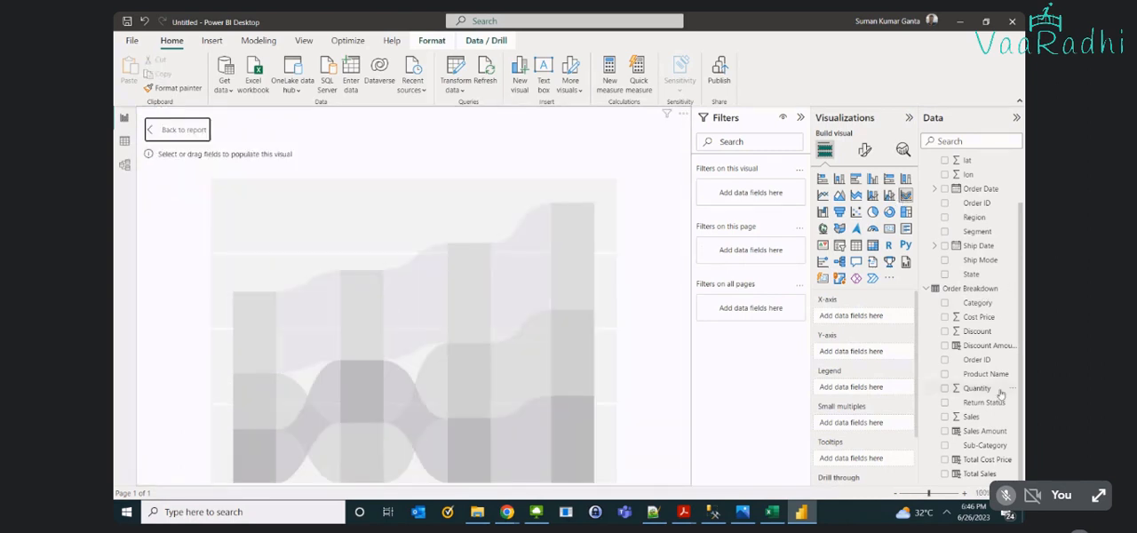
scroll(987, 338, up, 1)
click(985, 253)
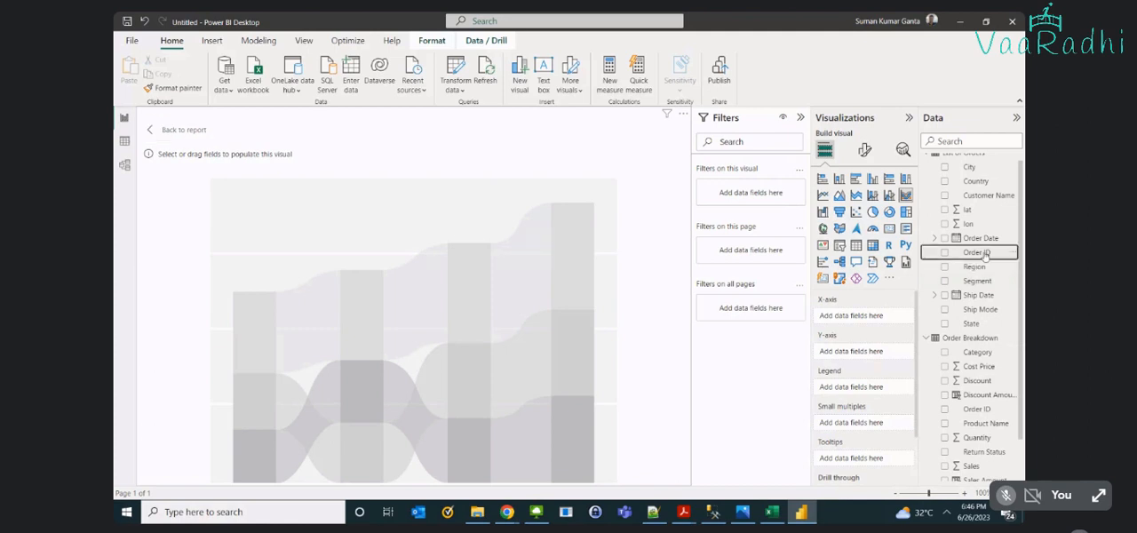
drag(984, 254, 875, 334)
click(897, 316)
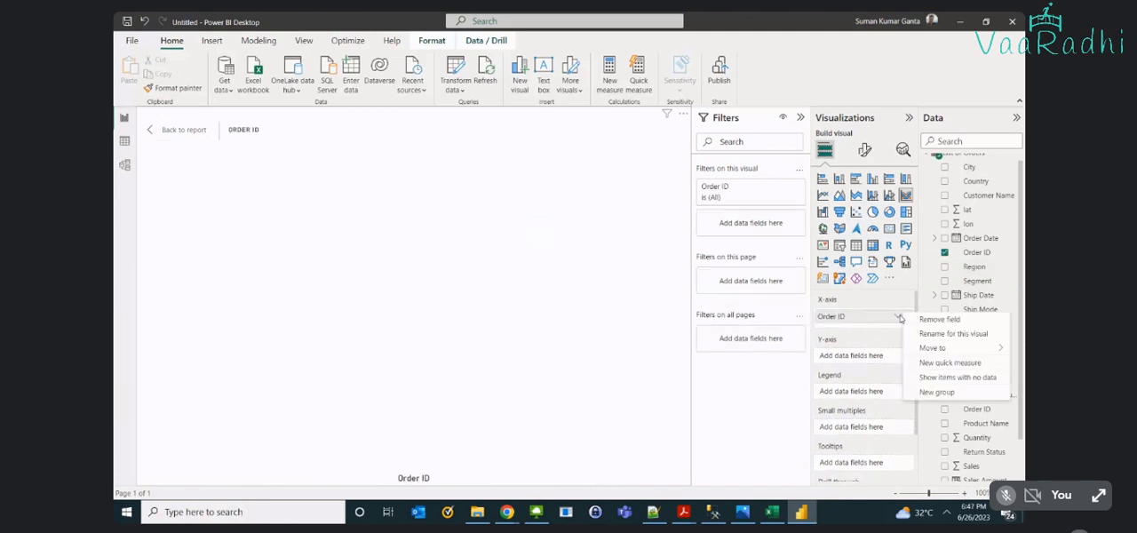
click(881, 338)
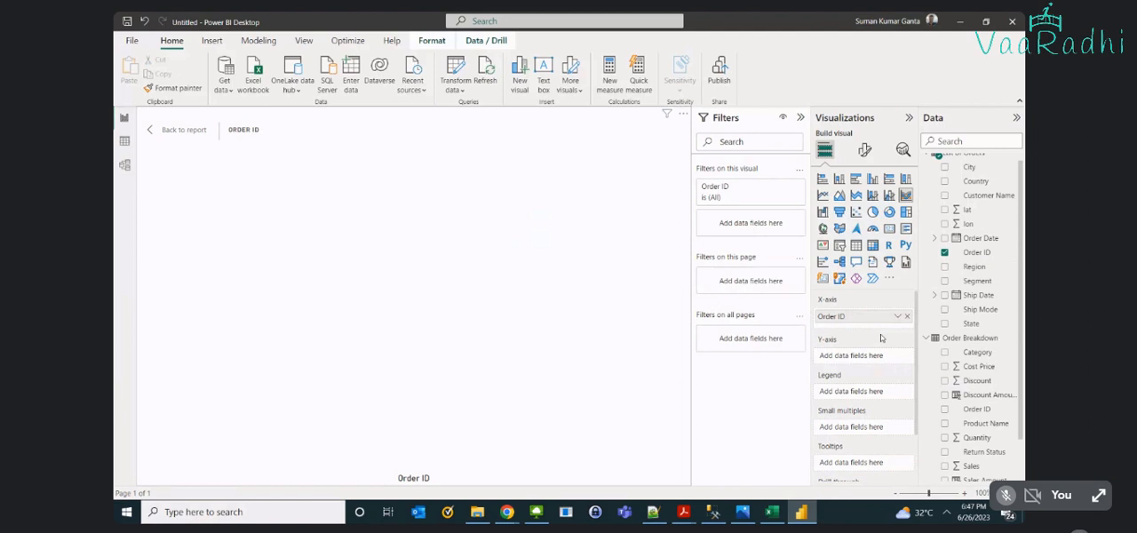
click(907, 317)
- Put Order Date on the new ribbon chart's X-axis, keeping only the Year level of its hierarchy
drag(977, 238, 876, 318)
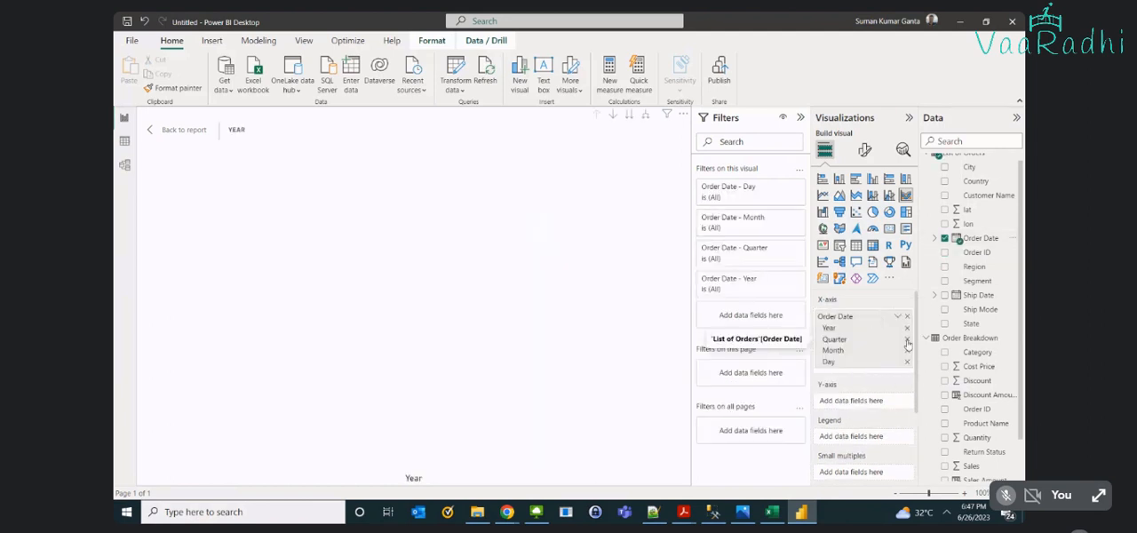
click(907, 342)
click(907, 342)
click(907, 341)
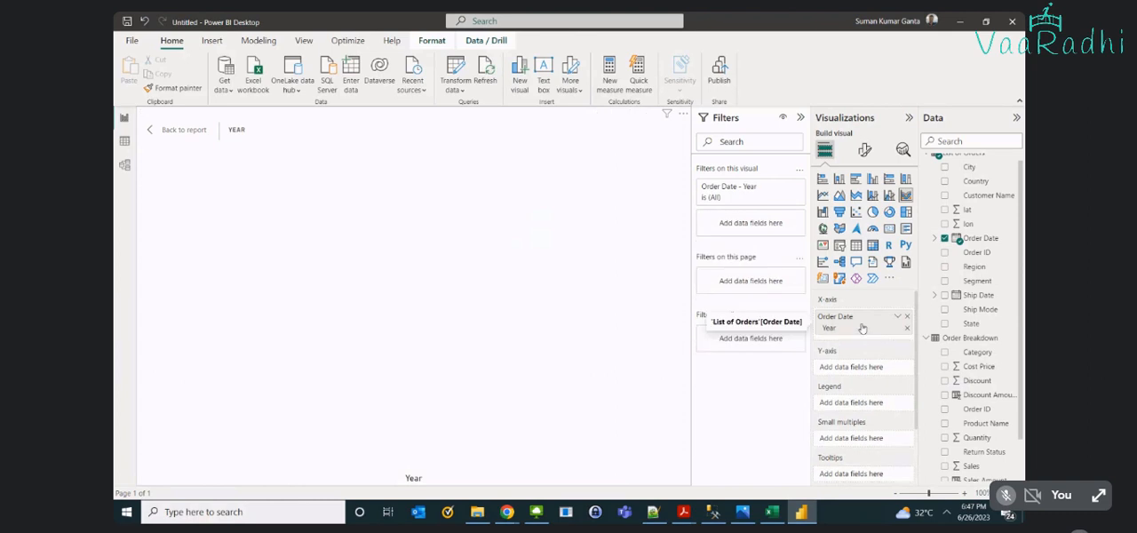
- Plot the sum of Total Sales on the chart's Y-axis, replacing the Sales field tried first
scroll(1014, 412, down, 1)
drag(977, 416, 893, 374)
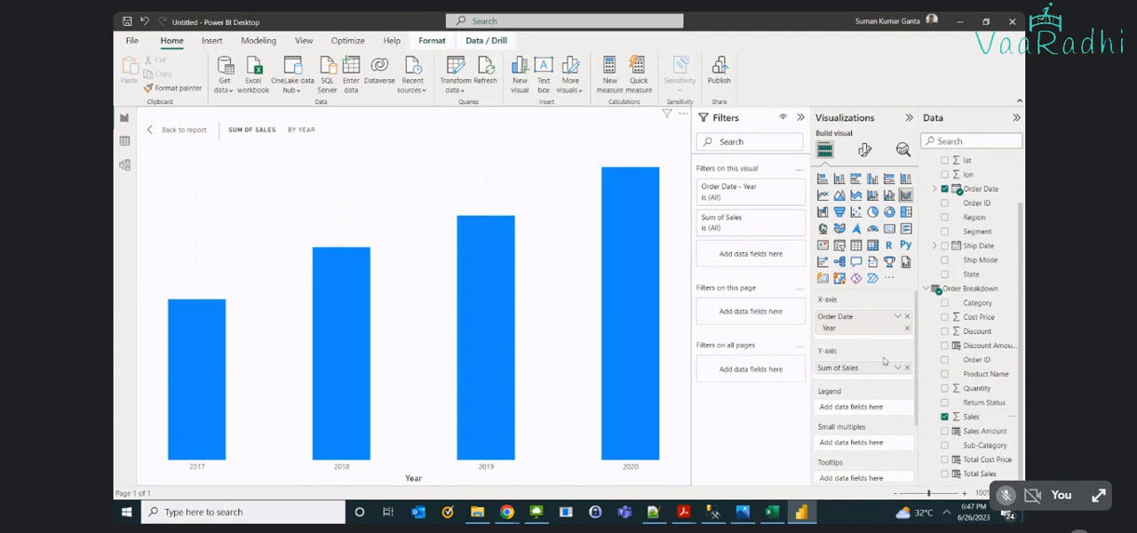
click(907, 368)
drag(981, 473, 874, 372)
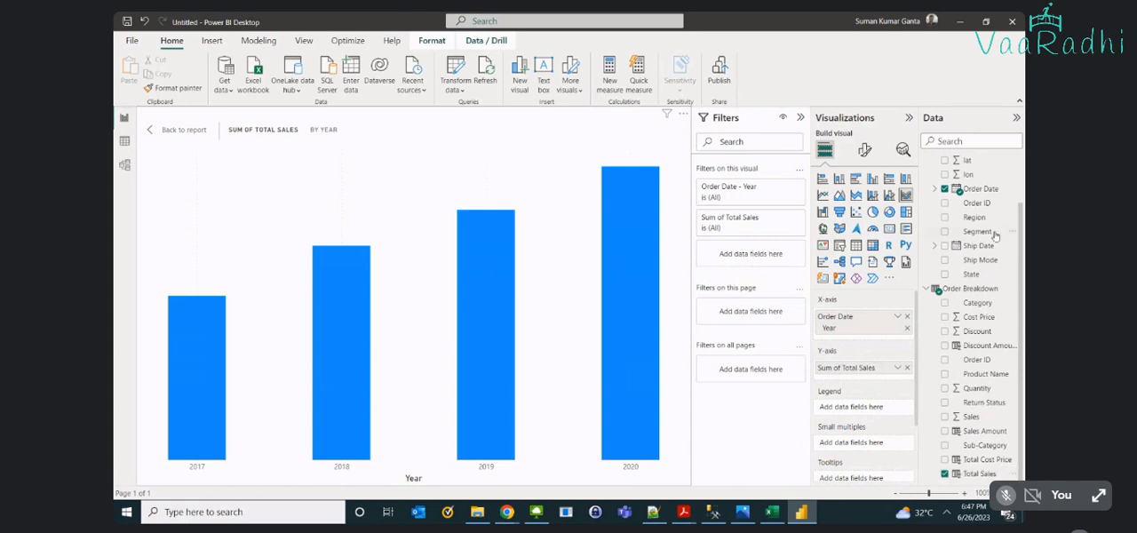
- Use Region as the chart's legend, comparing the yearly sales with and without the regional breakdown
drag(974, 217, 878, 408)
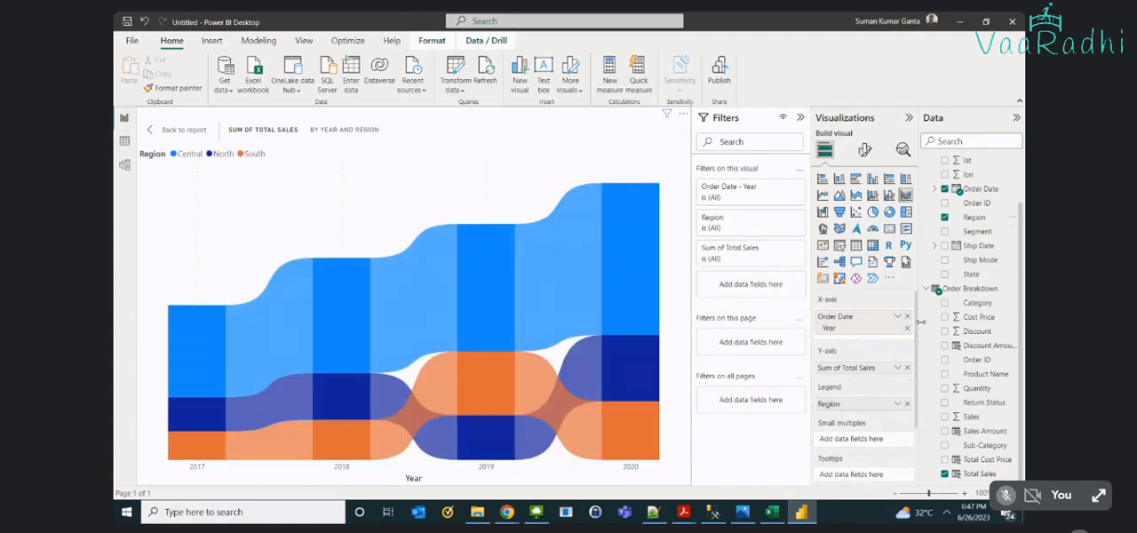
click(907, 405)
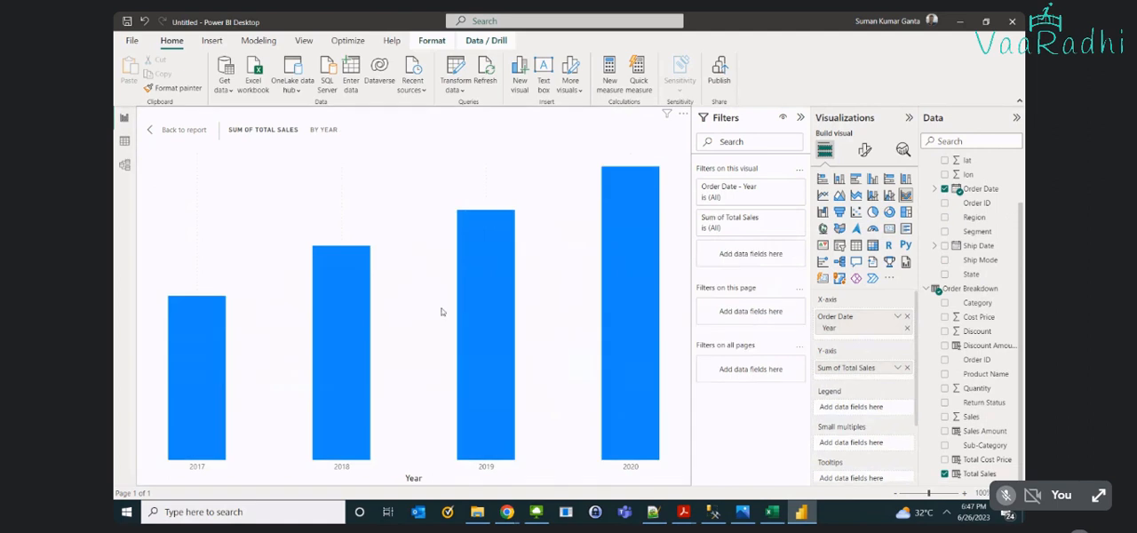
mouse_move(629, 275)
drag(974, 217, 862, 413)
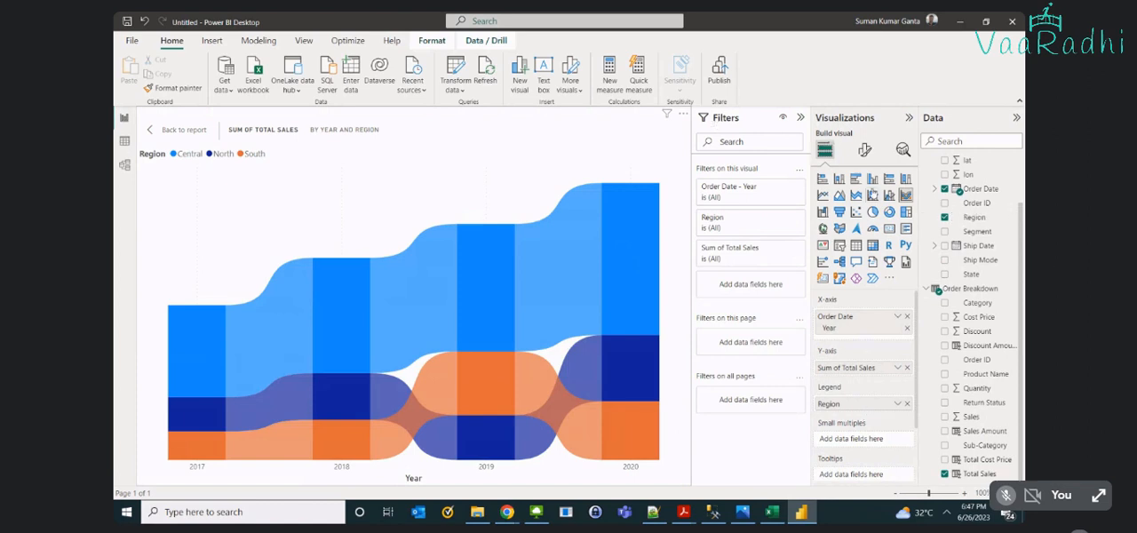
- Convert the visual to a stacked column chart and turn on its data labels
click(839, 178)
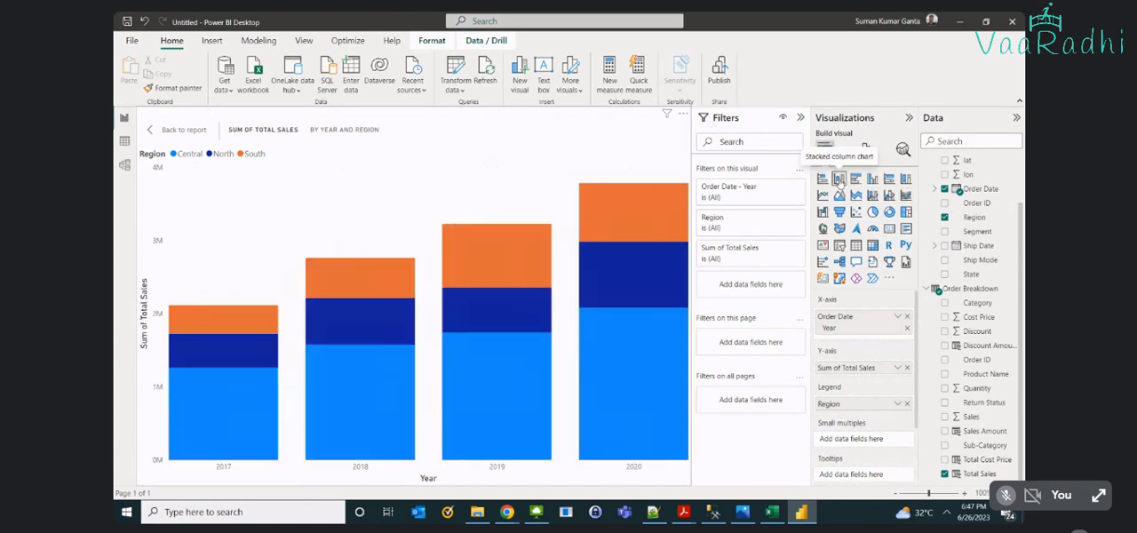
click(863, 153)
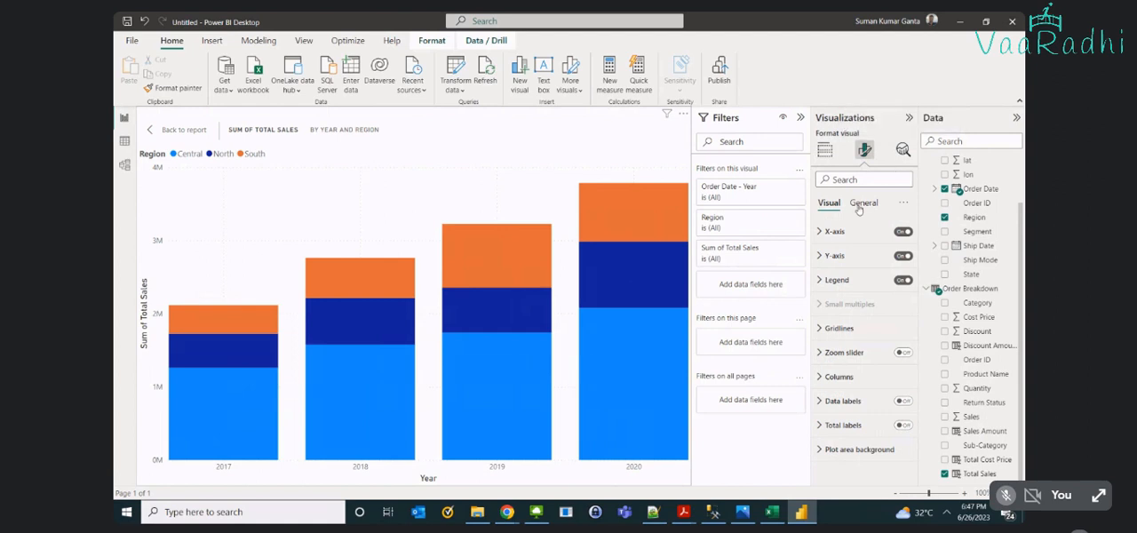
click(903, 402)
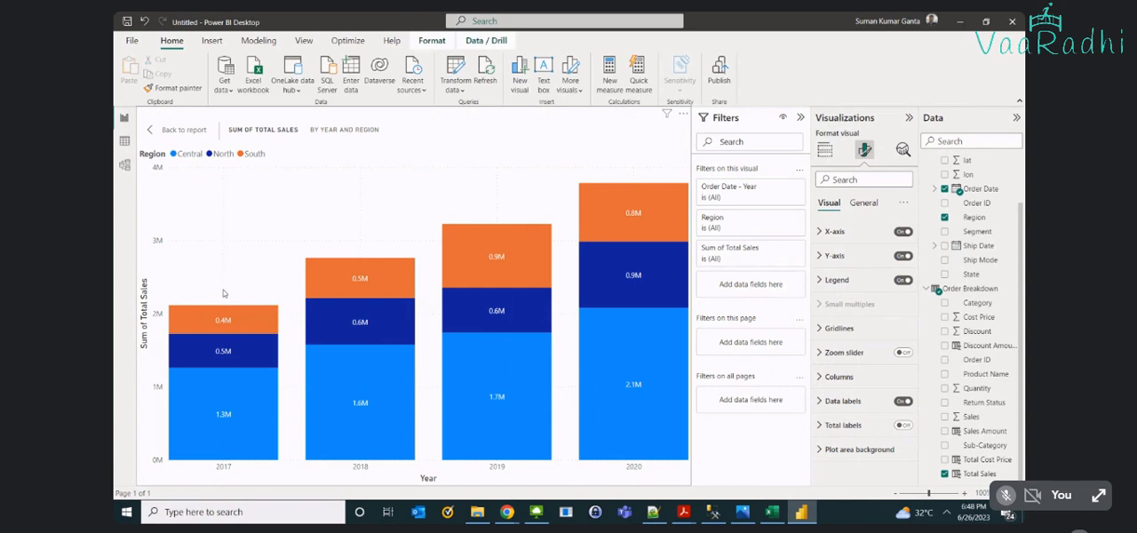
- Examine the regional Total Sales in the 2017, 2018 and 2019 columns of the stacked chart
mouse_move(218, 316)
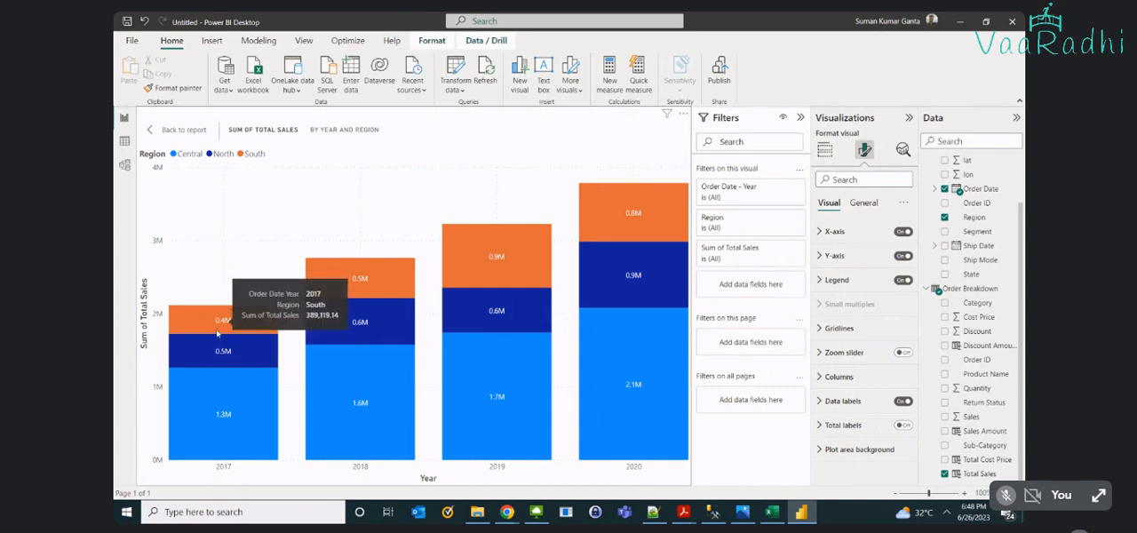
mouse_move(230, 404)
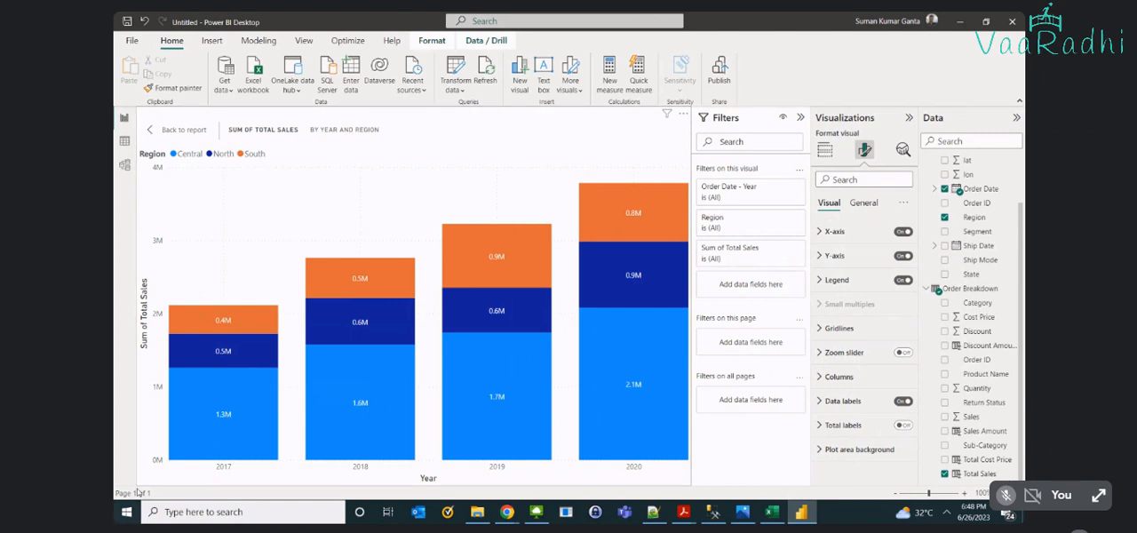
mouse_move(380, 275)
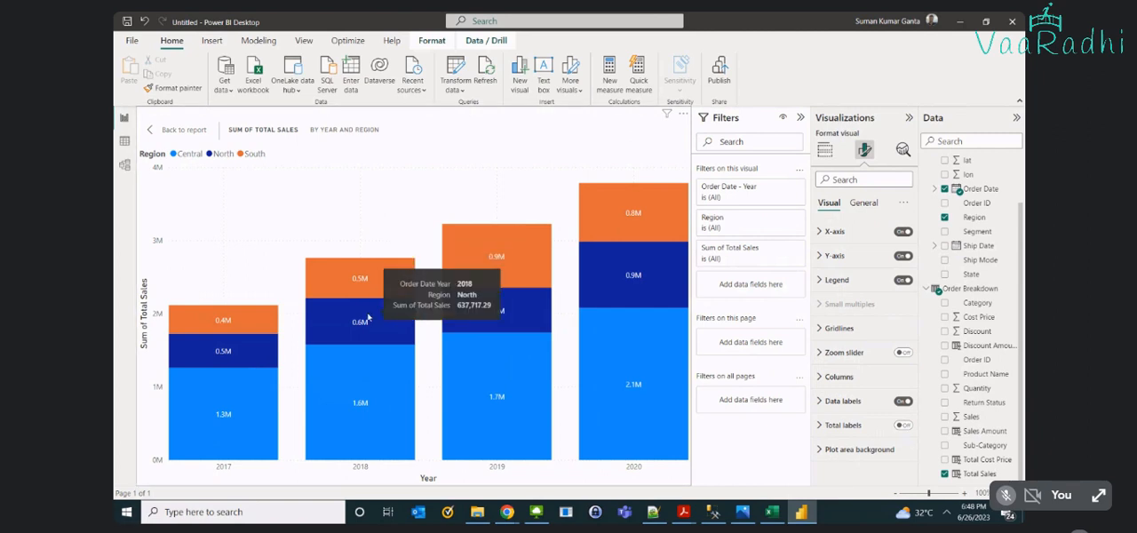
mouse_move(397, 419)
mouse_move(529, 269)
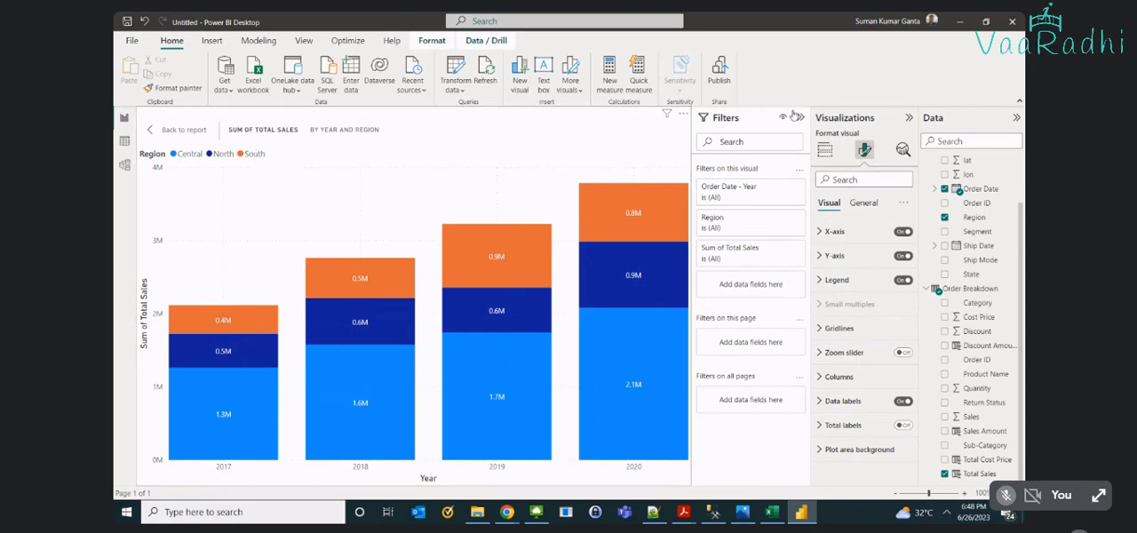
- Convert the visual back to a ribbon chart and set its connector transparency to 83%
click(829, 150)
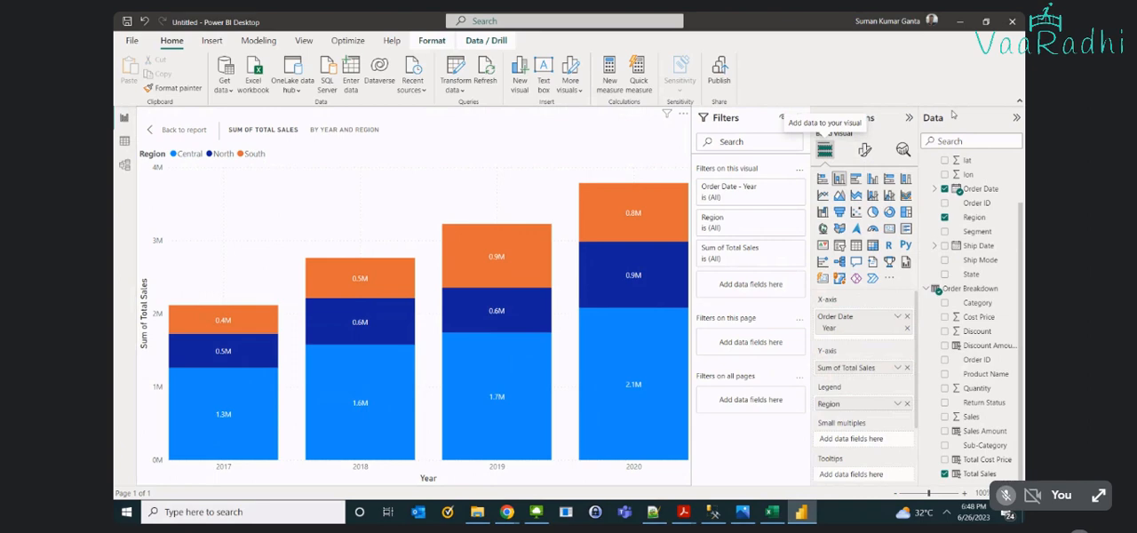
click(905, 195)
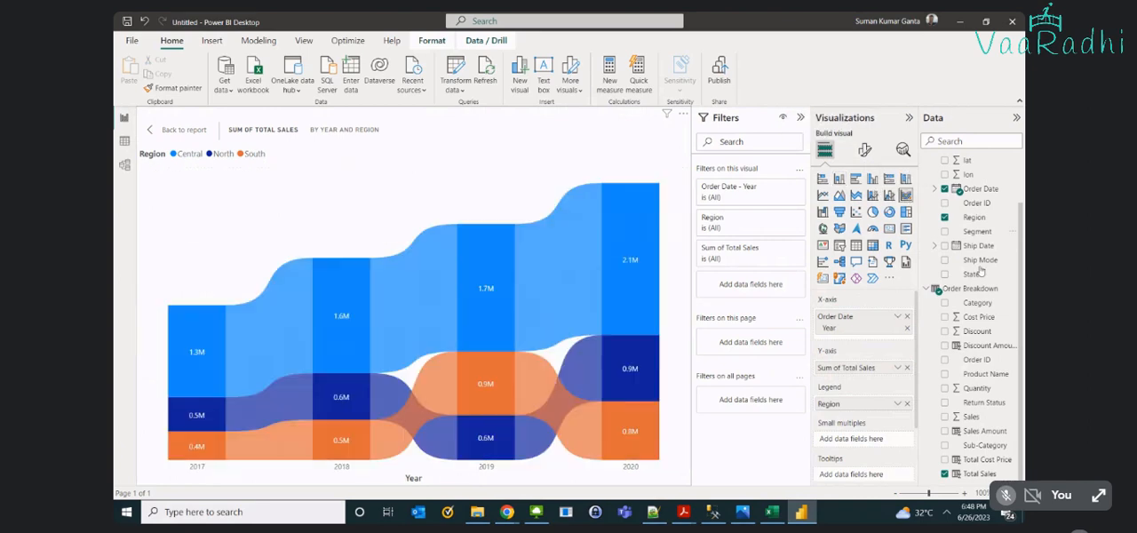
click(864, 151)
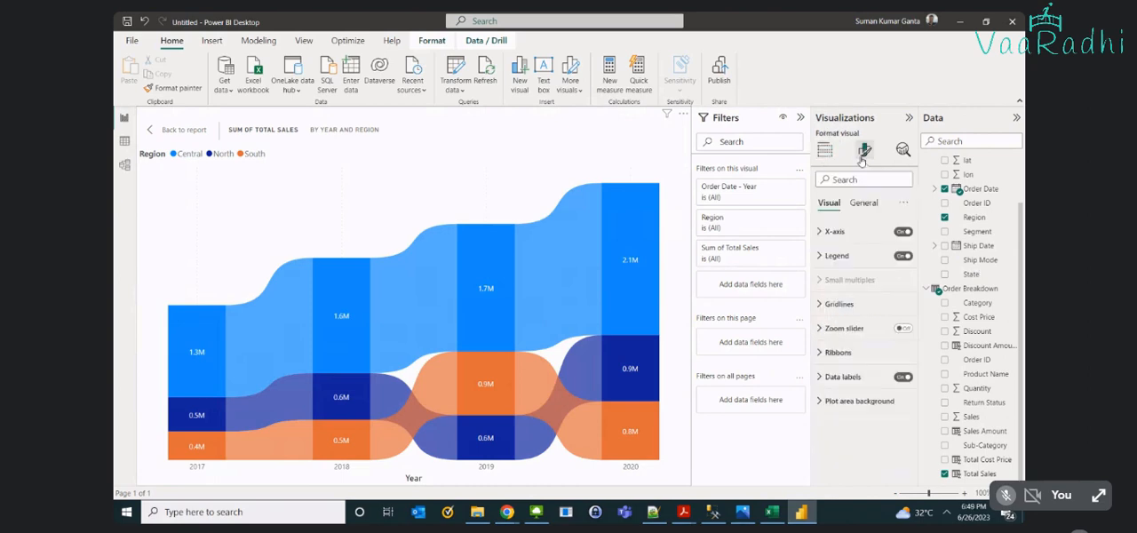
click(833, 352)
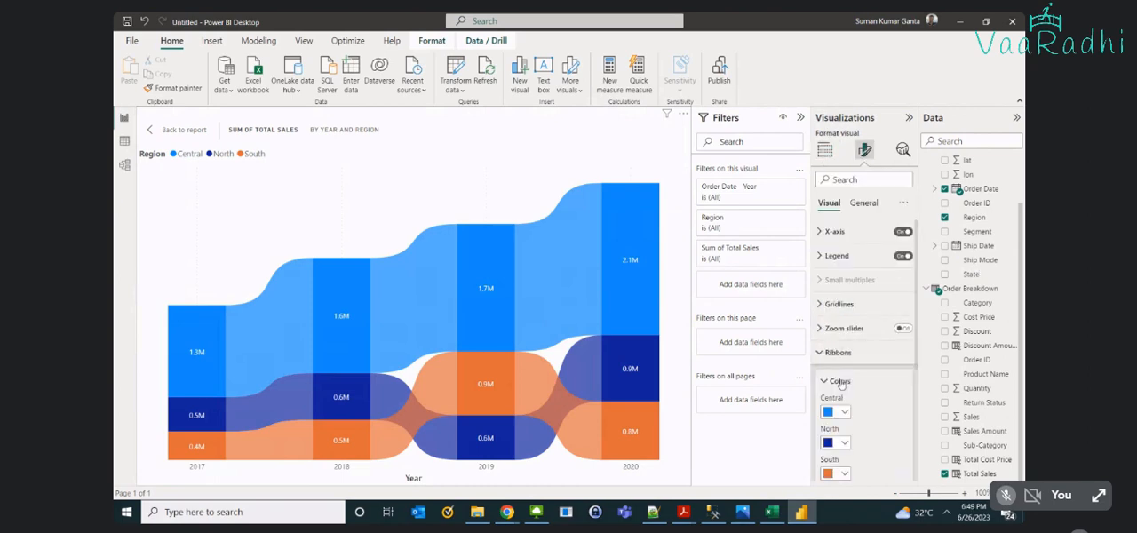
scroll(894, 403, down, 3)
drag(873, 384, 906, 384)
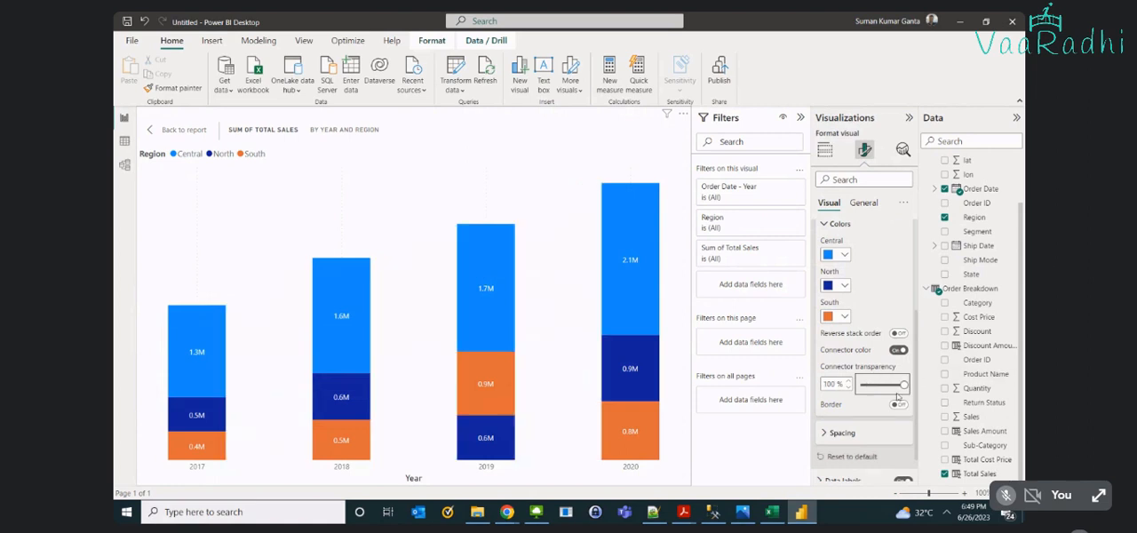
mouse_move(903, 384)
mouse_down()
mouse_move(875, 385)
mouse_move(896, 385)
mouse_up()
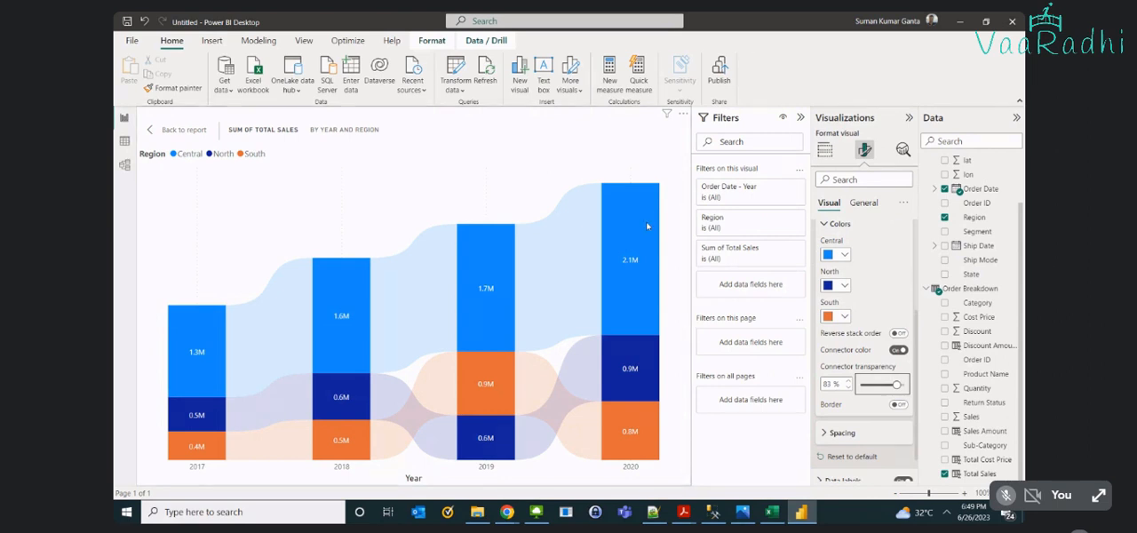
- Check the ribbon chart's 2020 Central and 2019 North sales, then set the connector transparency to 46%
mouse_move(651, 222)
mouse_move(472, 455)
drag(898, 385, 879, 385)
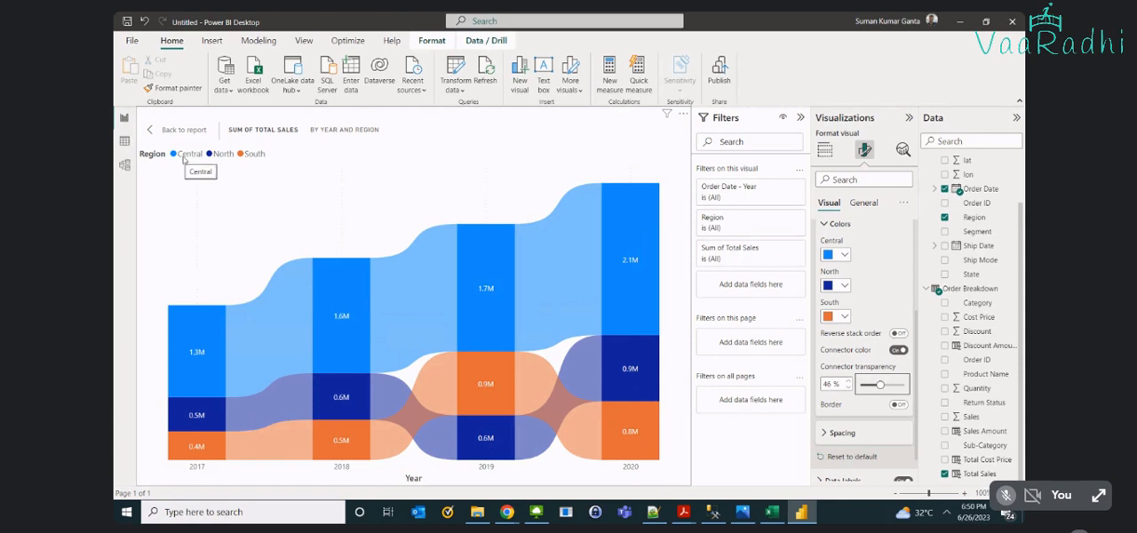
- Examine the Central region's yearly sales and its sales change and rank details between 2019 and 2020
mouse_move(205, 379)
mouse_move(327, 280)
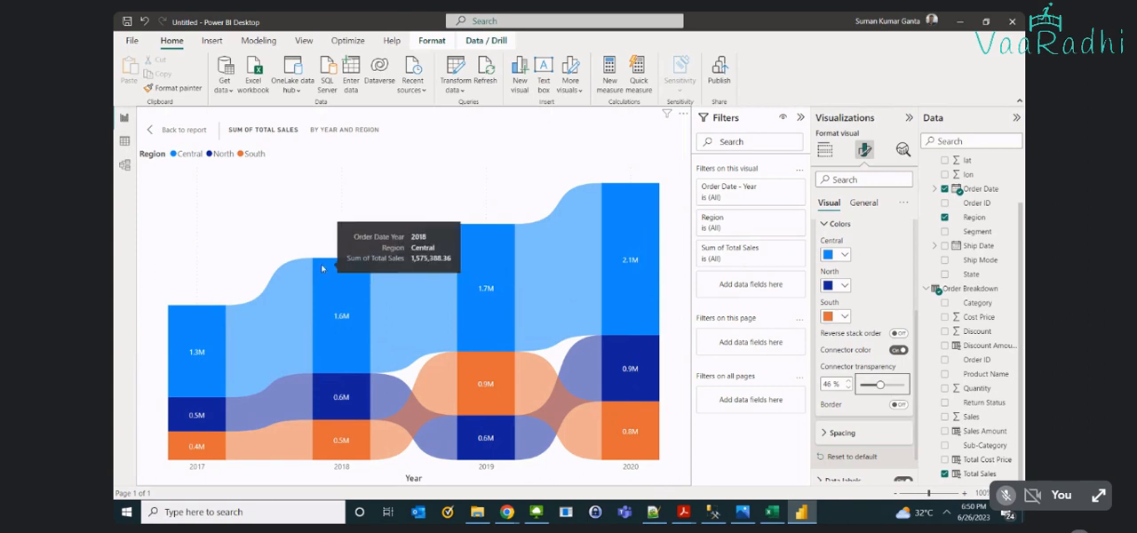
mouse_move(583, 322)
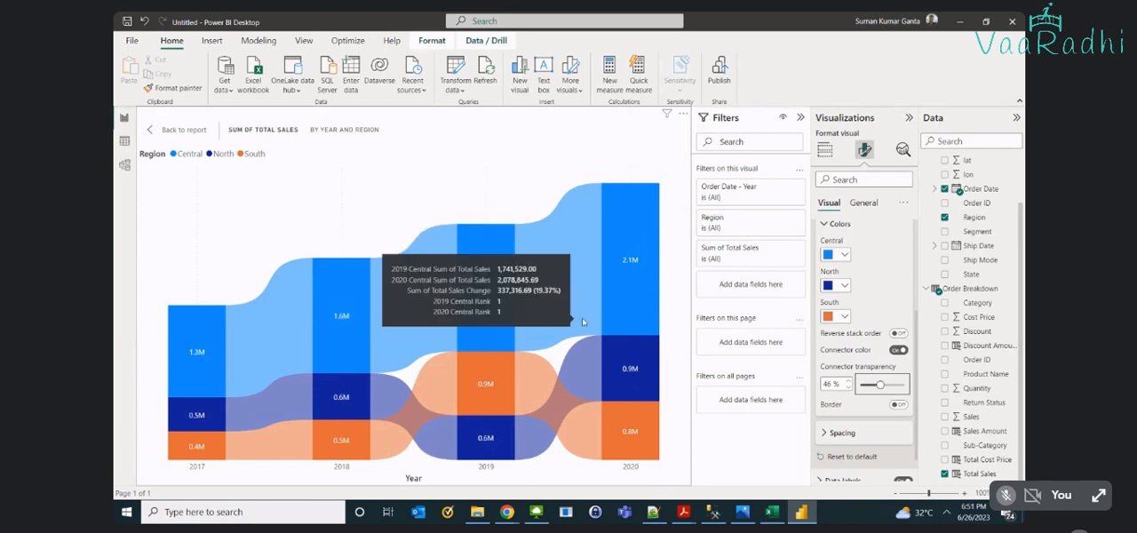
- Examine the sales change and rank details of the Central, North and South ribbons between 2017 and 2018, plus Central's 2020 sales
mouse_move(191, 359)
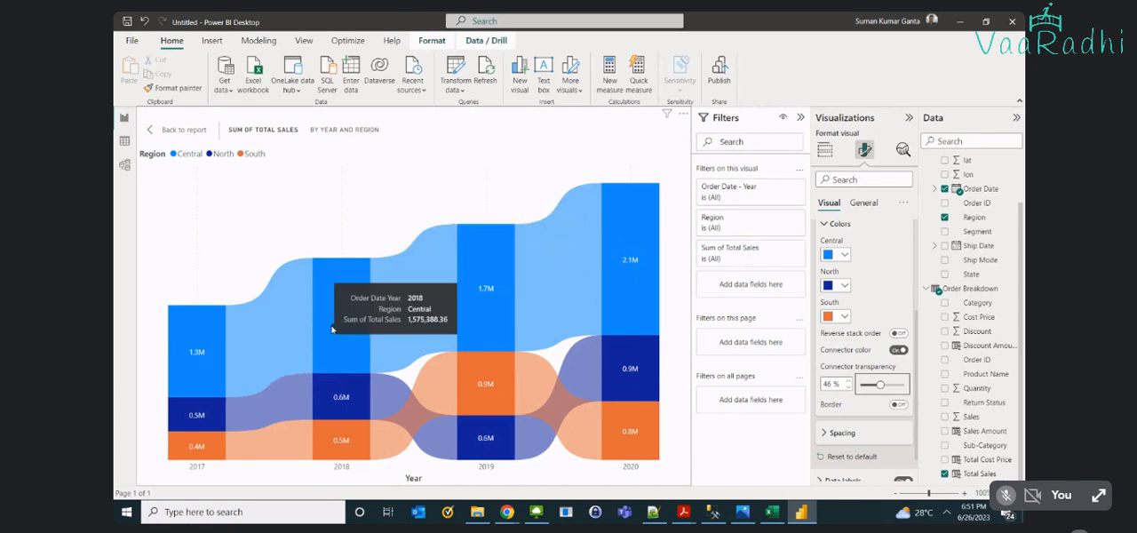
mouse_move(270, 325)
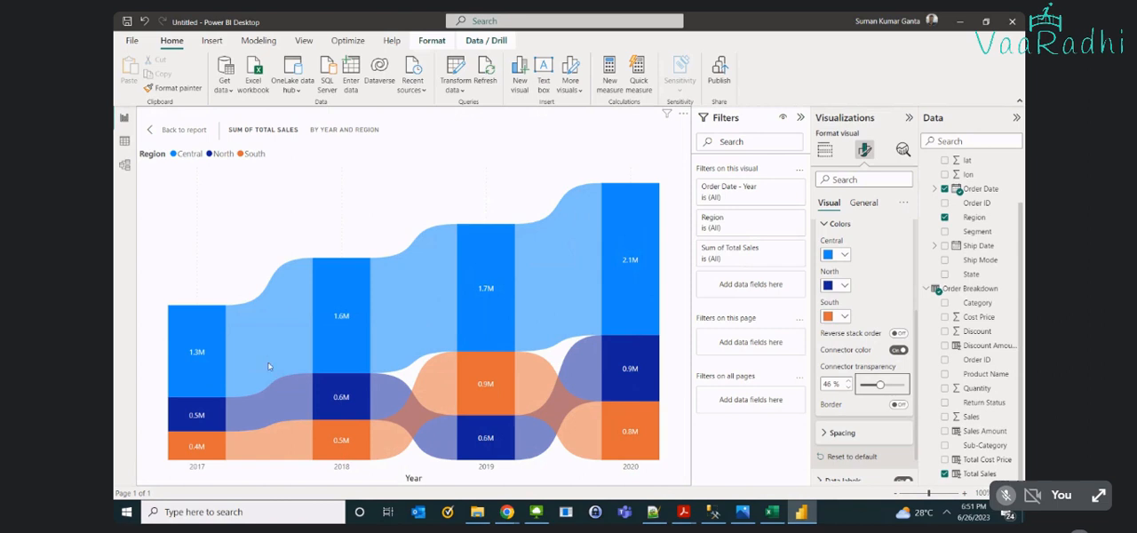
mouse_move(272, 408)
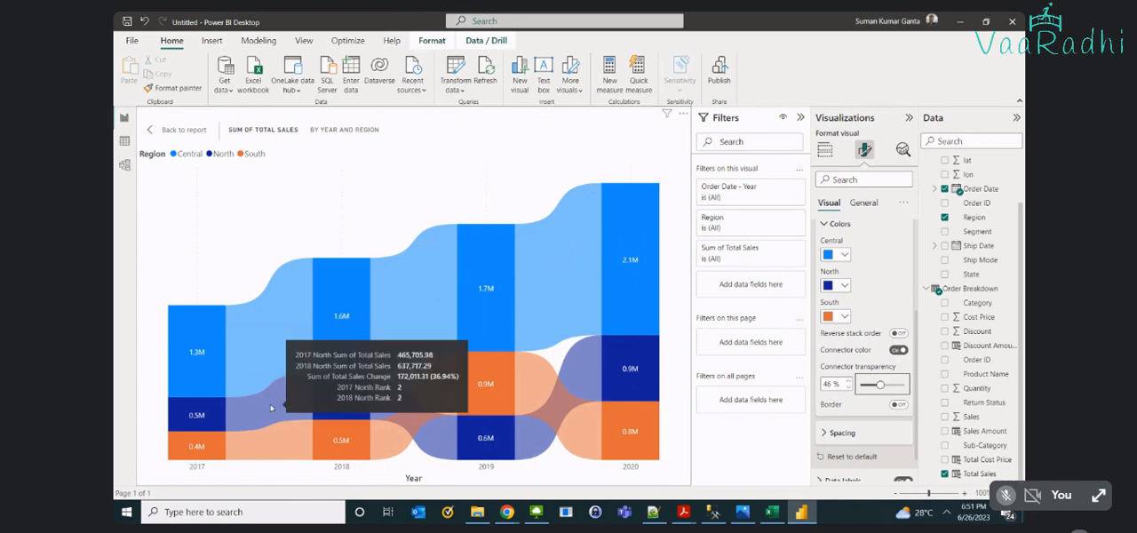
mouse_move(252, 342)
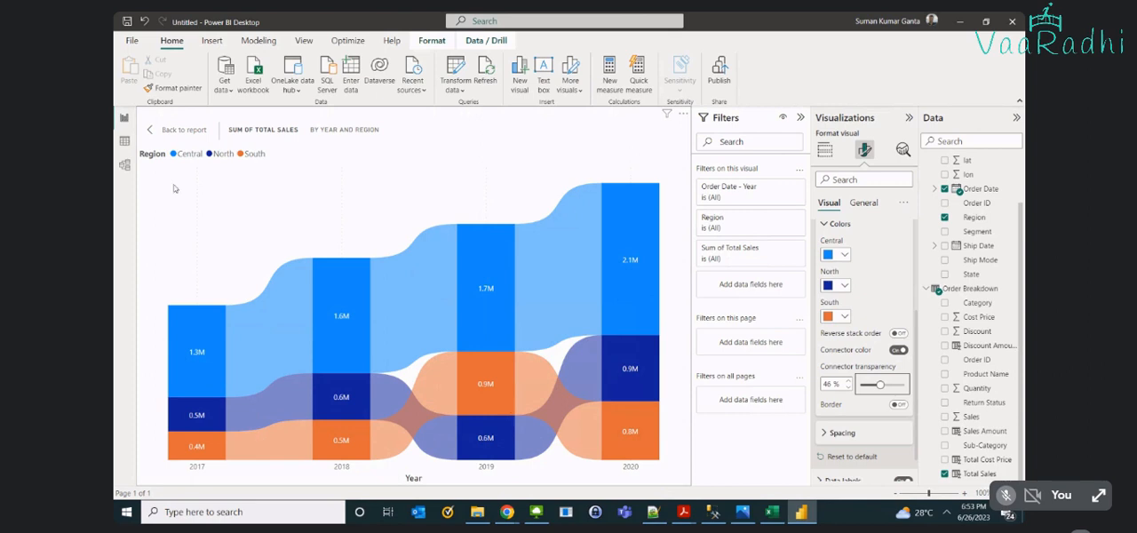
mouse_move(263, 439)
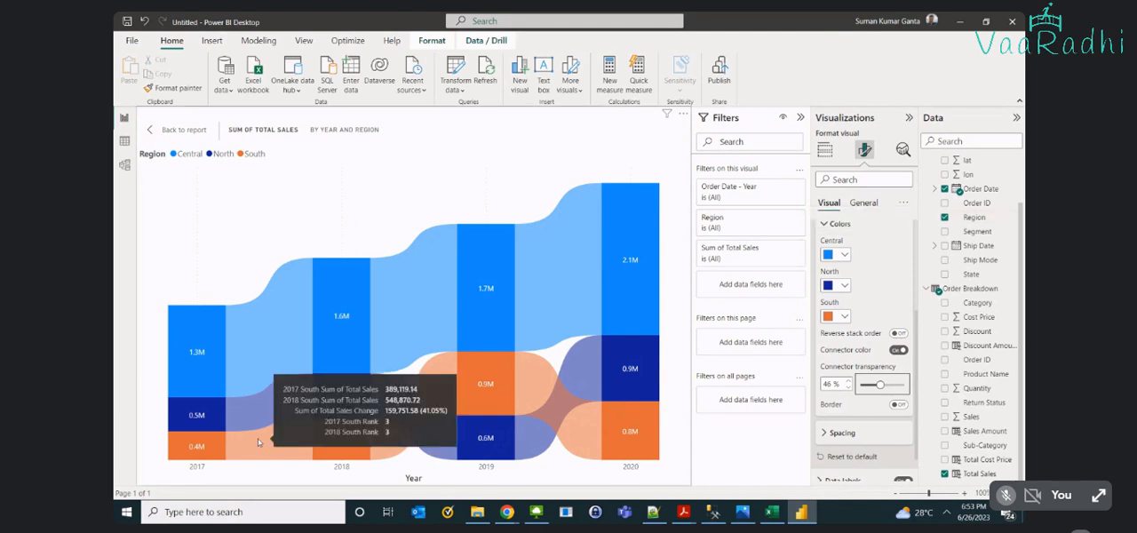
mouse_move(388, 453)
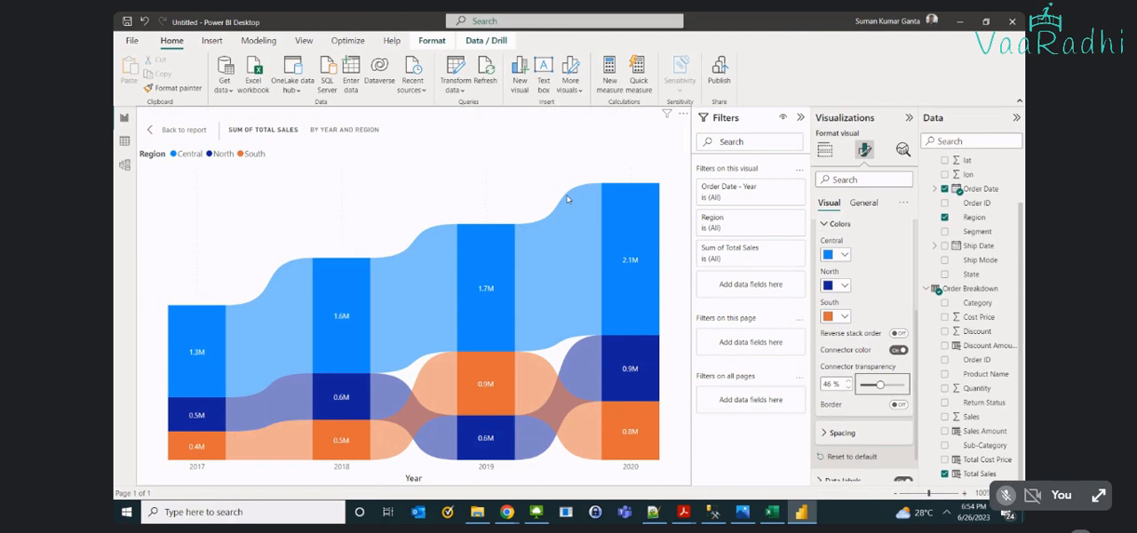
mouse_move(569, 199)
mouse_move(242, 348)
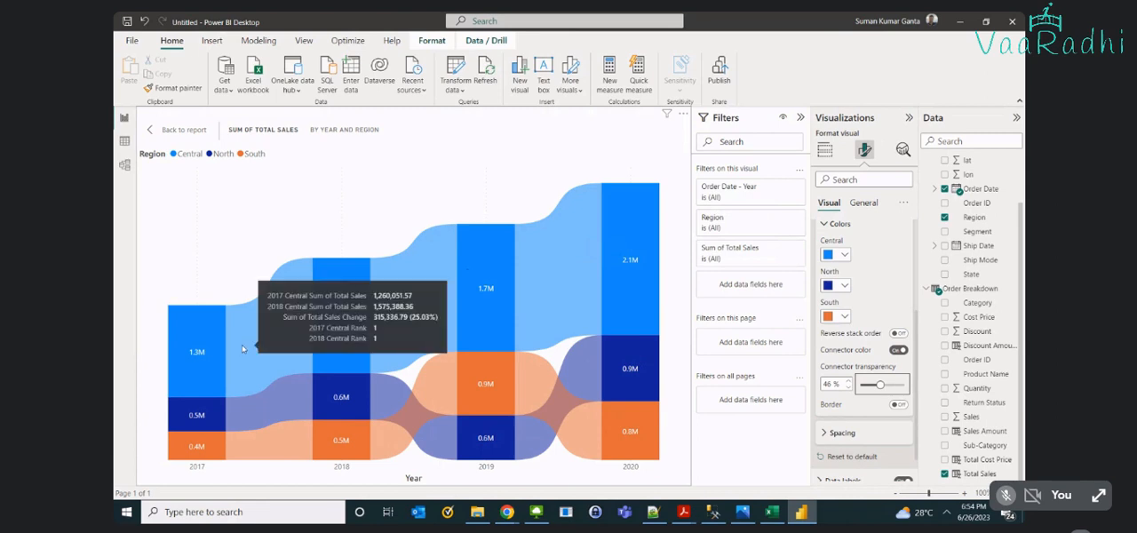
mouse_move(602, 229)
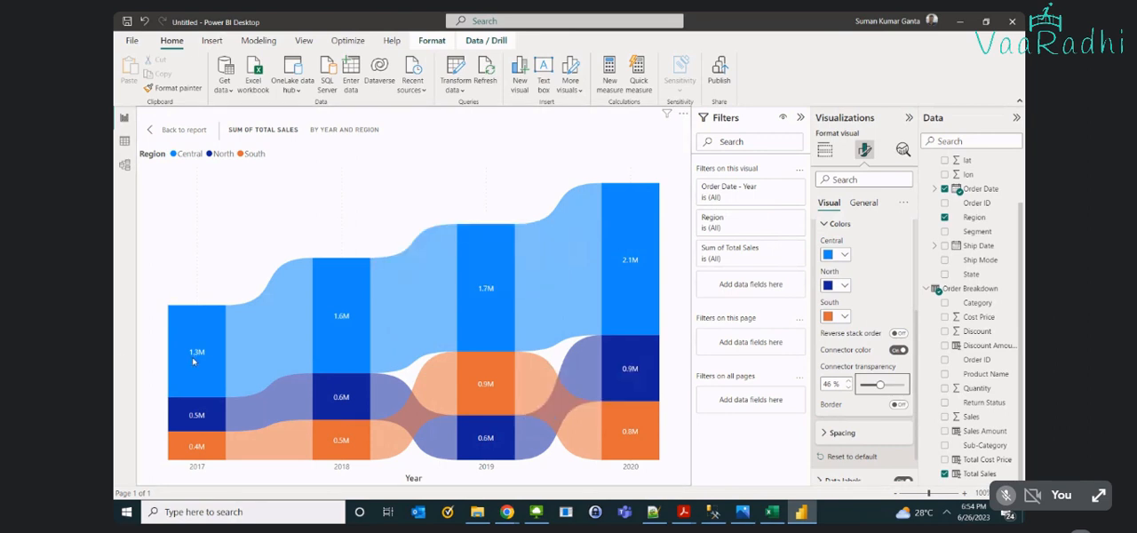
mouse_move(260, 384)
mouse_move(609, 304)
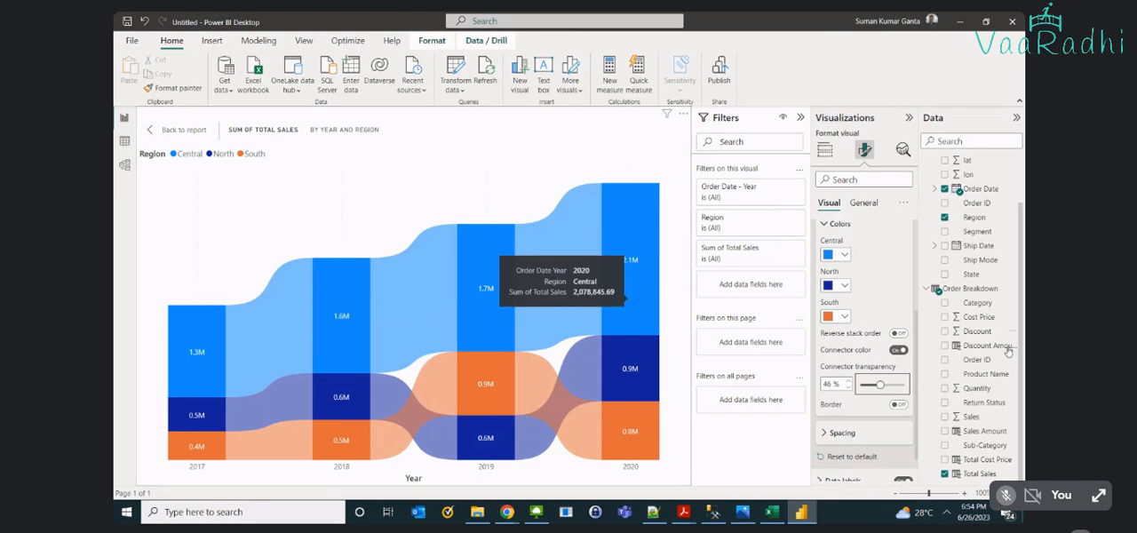
- Set the ribbon chart's connector transparency to 0% and examine the regional sales and rank changes across 2017 to 2020
drag(879, 384, 858, 385)
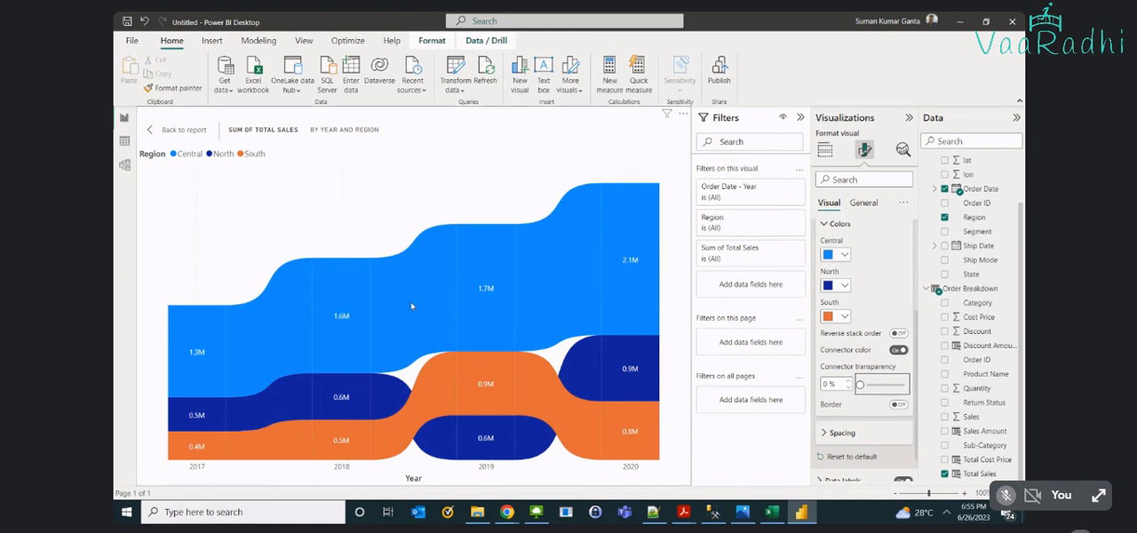
mouse_move(607, 198)
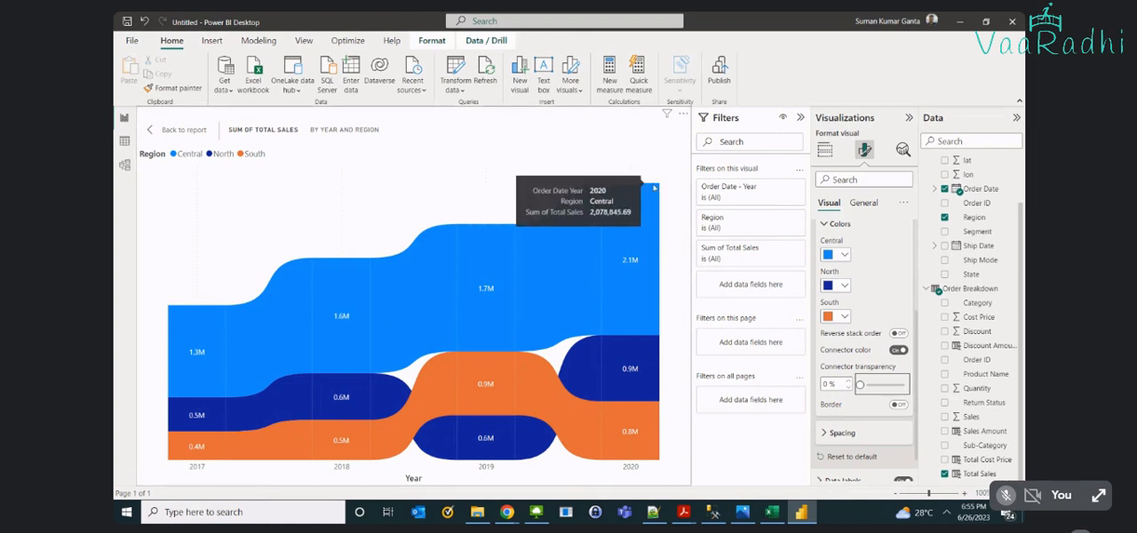
mouse_move(429, 312)
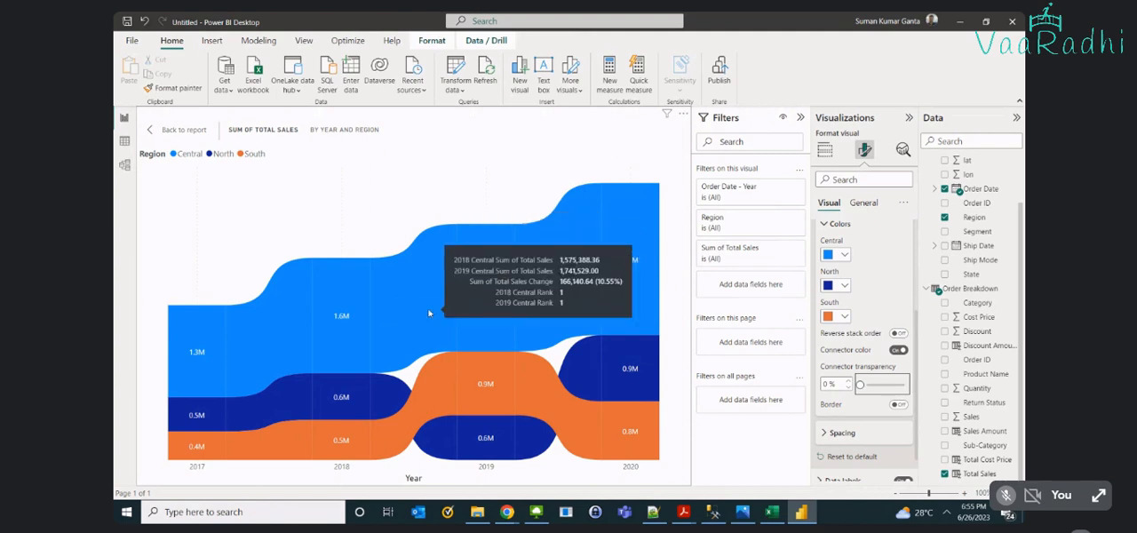
mouse_move(598, 422)
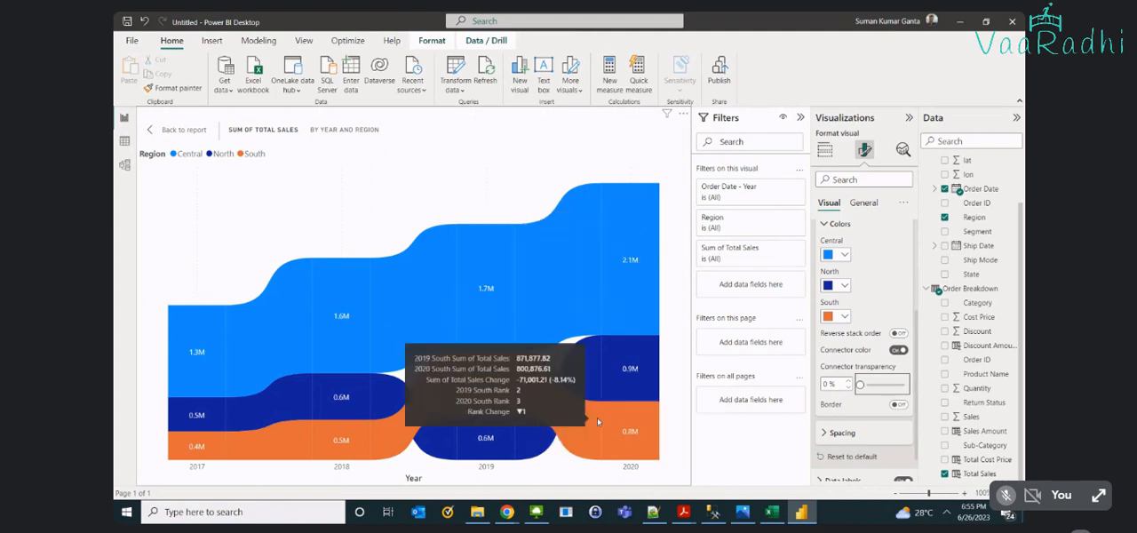
mouse_move(225, 366)
mouse_move(502, 372)
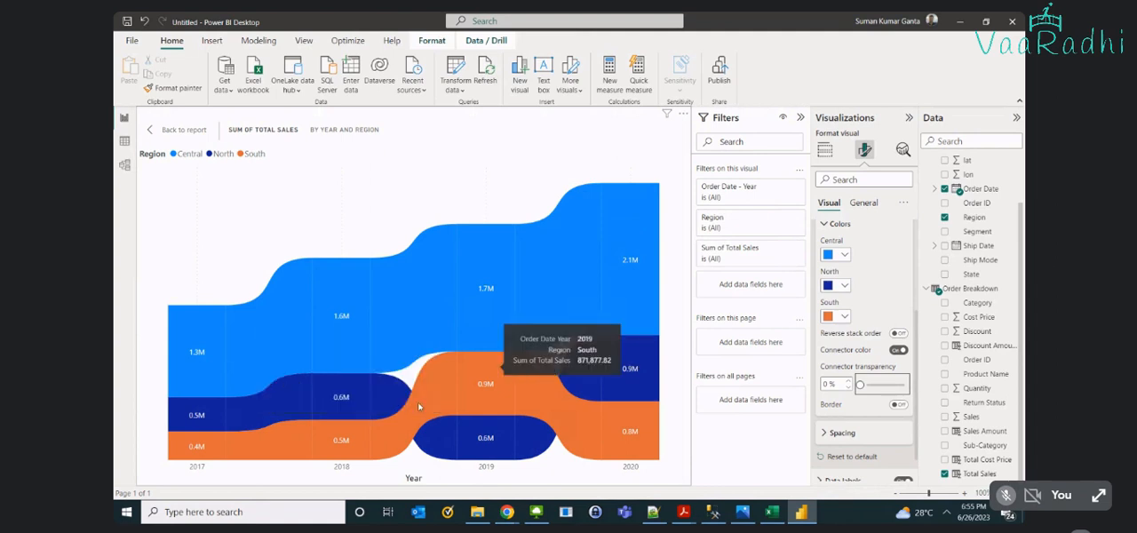
mouse_move(200, 423)
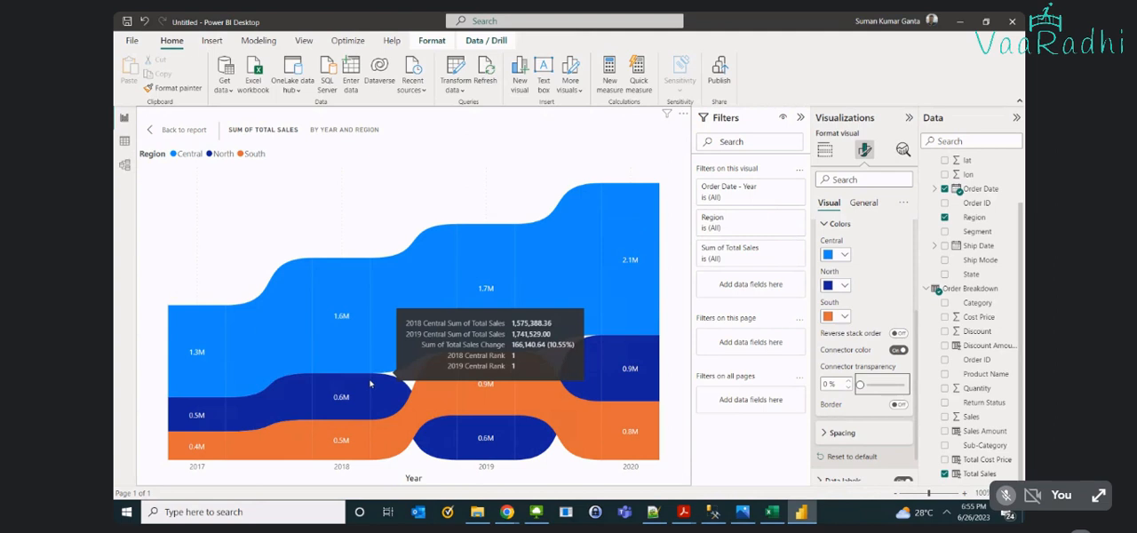
mouse_move(361, 387)
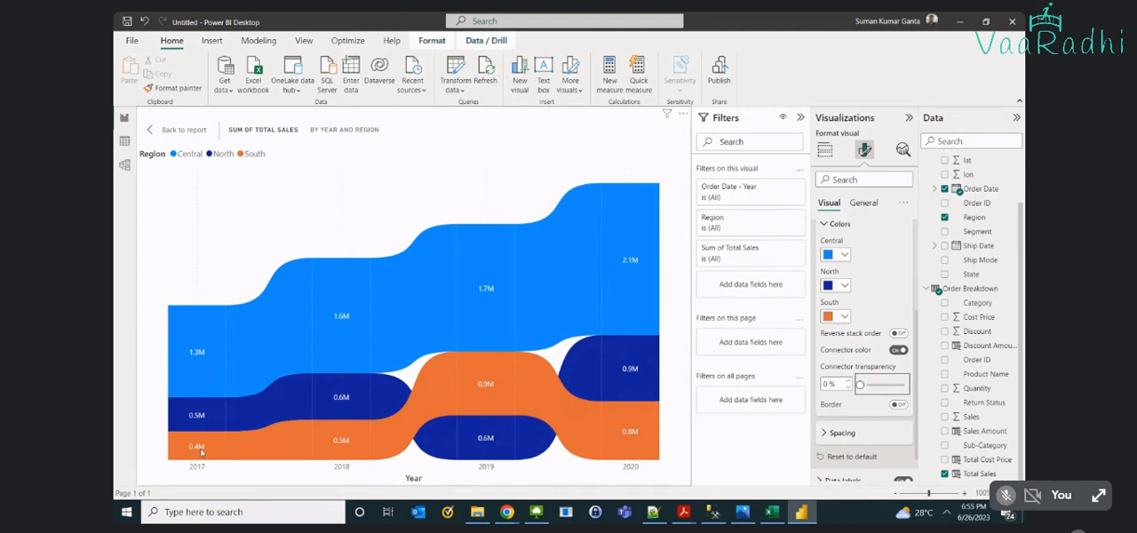
- Set the ribbon chart's connector transparency to 51%
mouse_move(201, 452)
drag(860, 384, 874, 384)
click(884, 386)
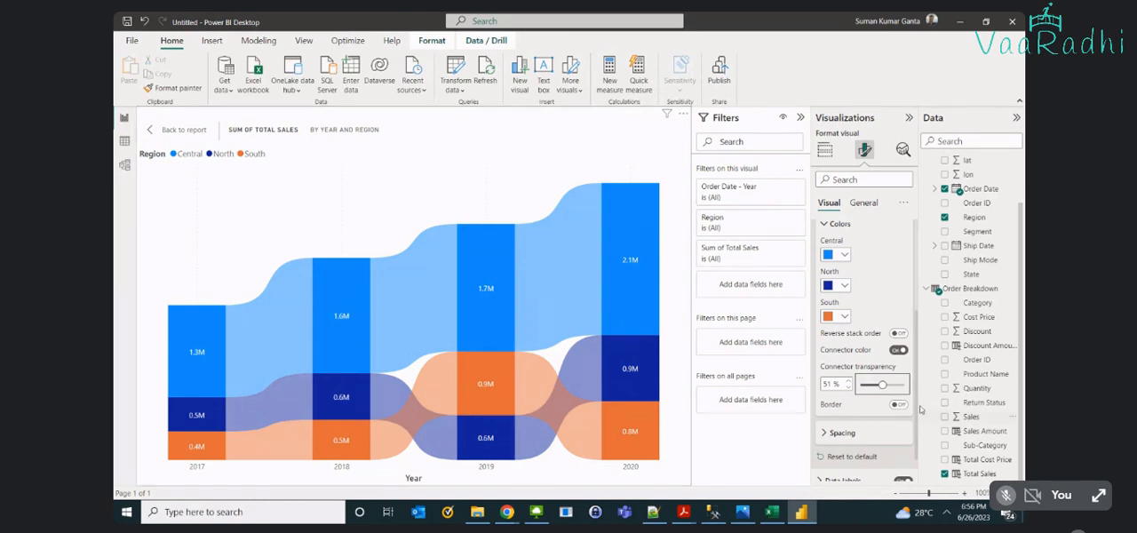
- Try the reversed stack order on the ribbon chart, restore the original order, and return to the report page
click(899, 333)
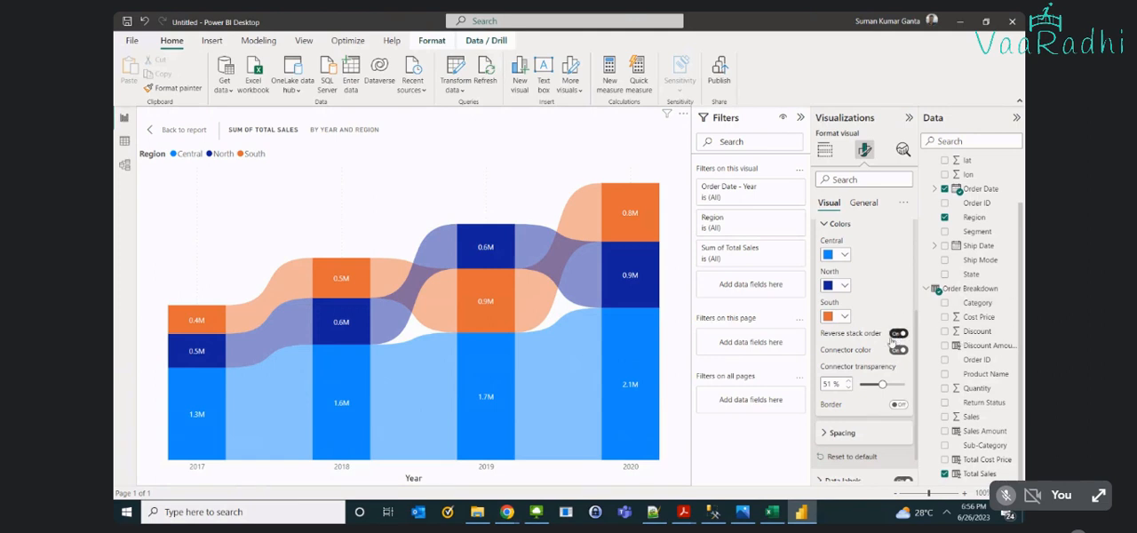
click(898, 333)
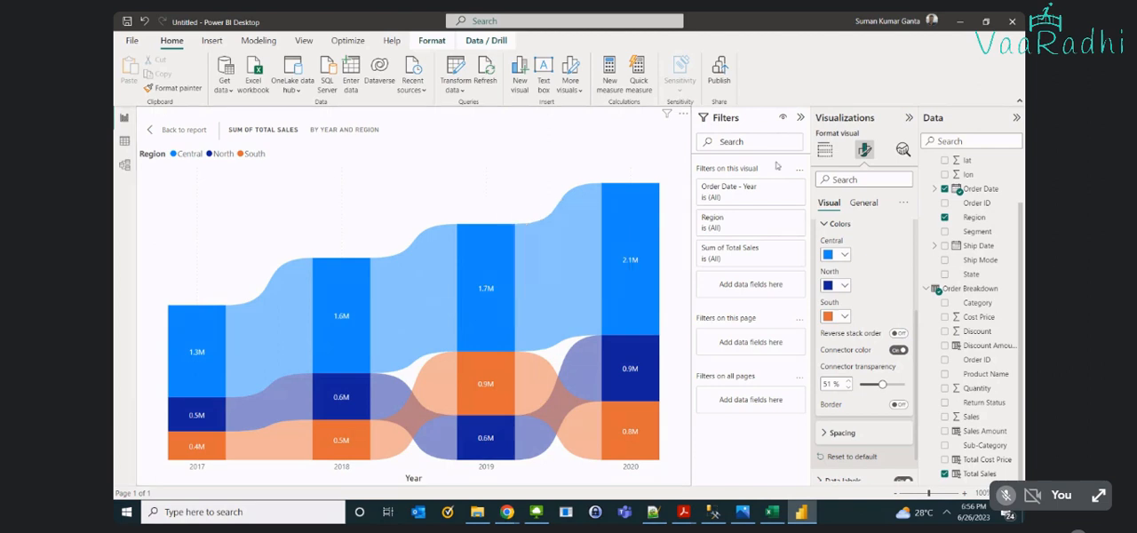
click(173, 130)
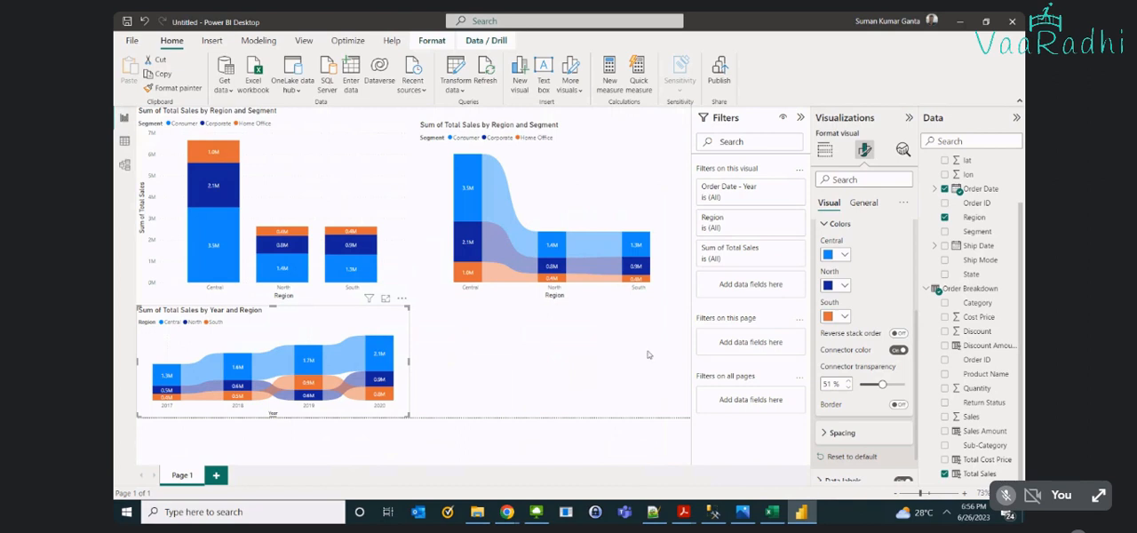
mouse_move(506, 513)
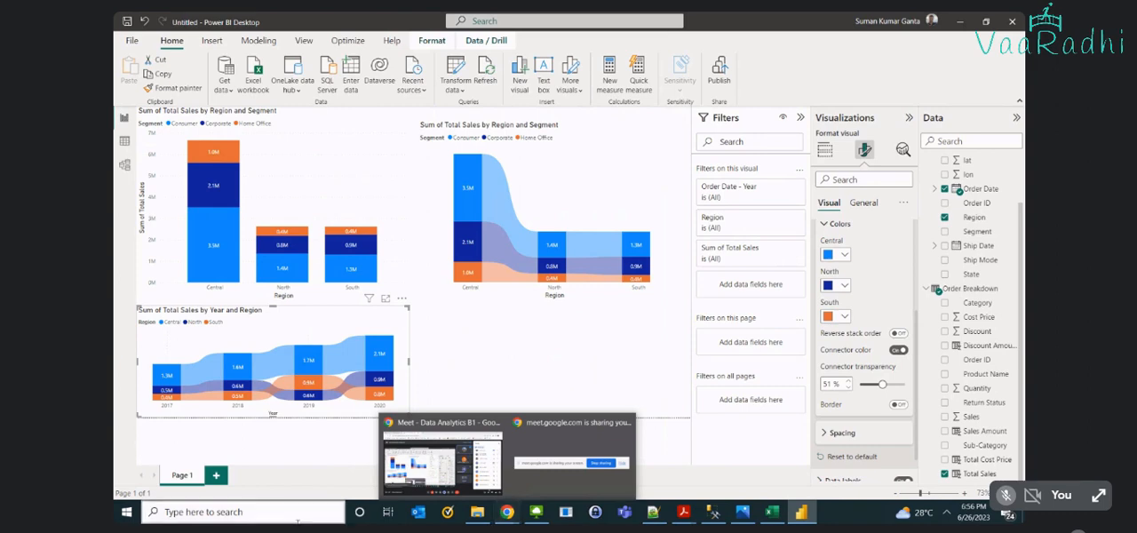
click(505, 513)
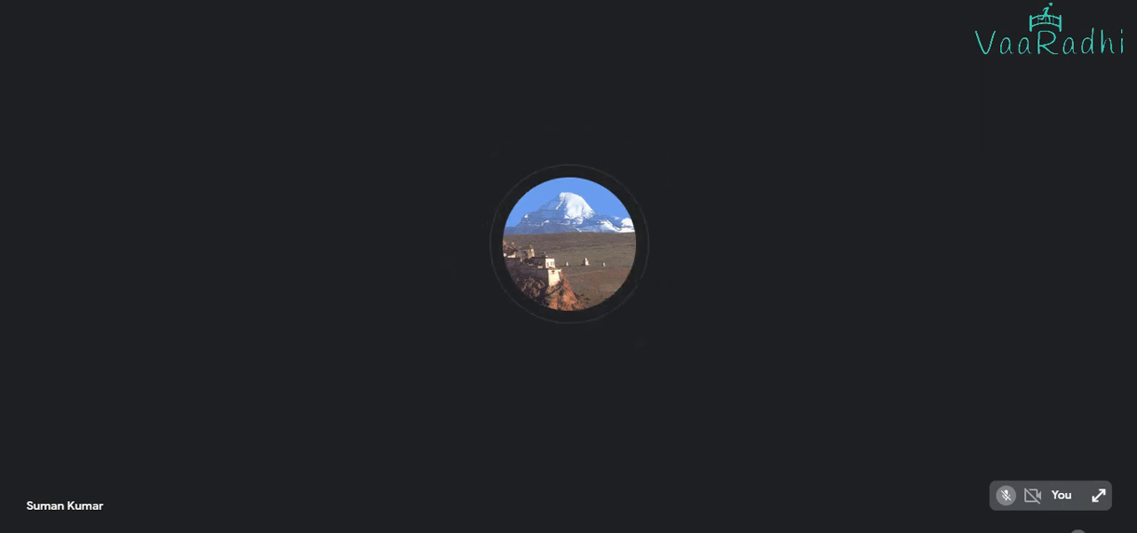
click(662, 531)
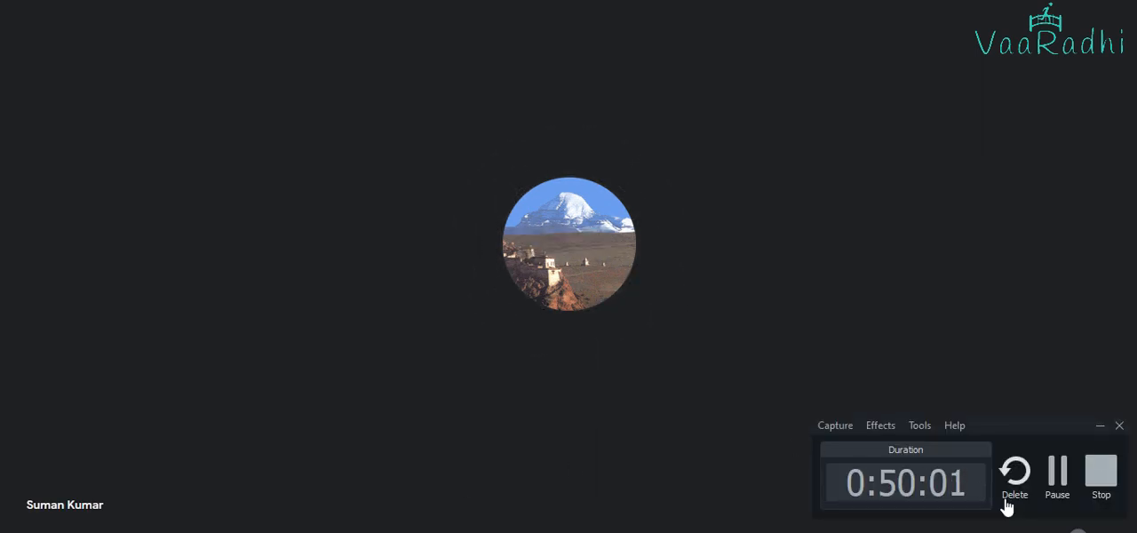